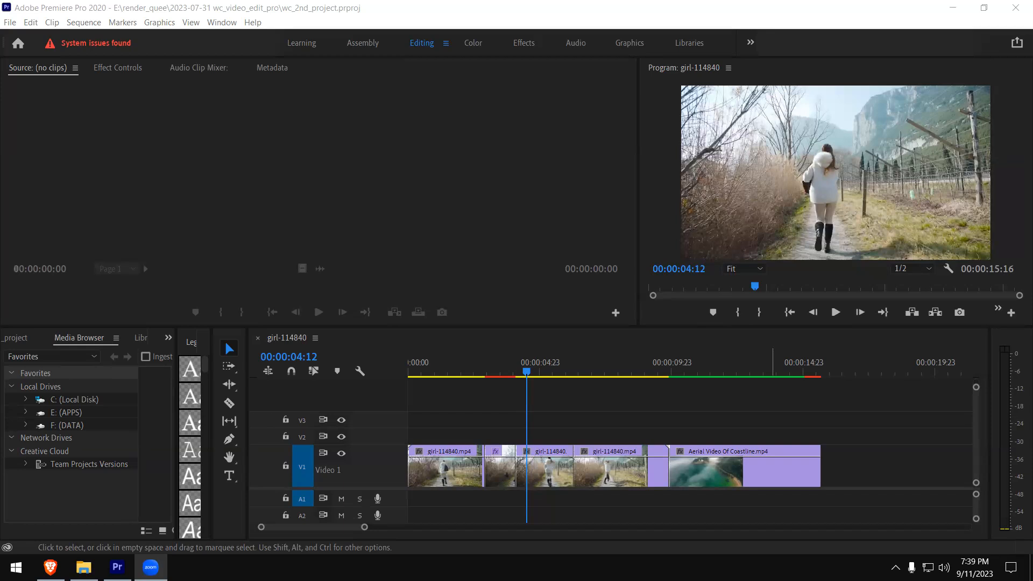
# - Play the girl-114840 sequence from 00:00:02:08 to about 00:00:10:20 to review the edited clips
pyautogui.click(464, 155)
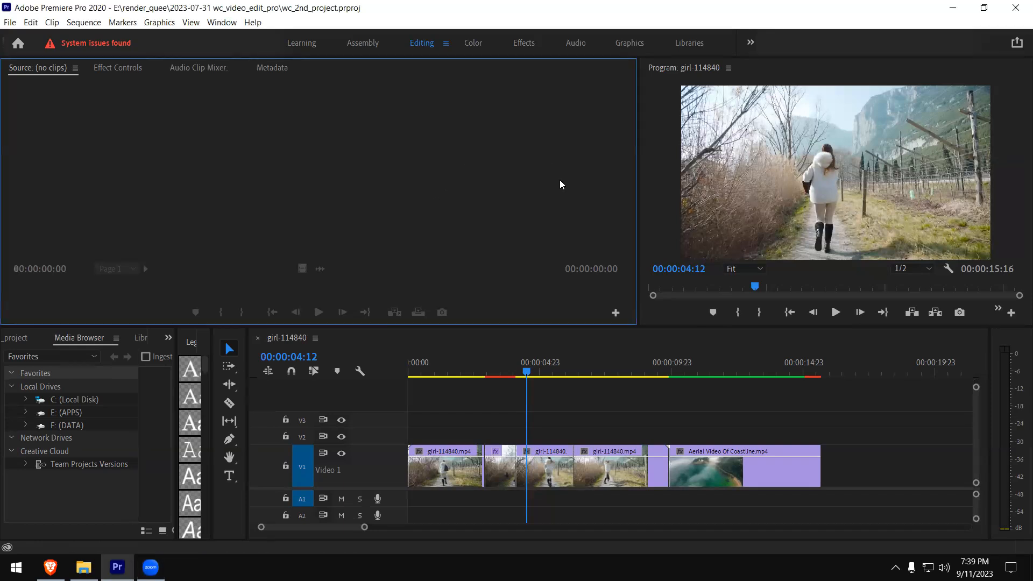
pyautogui.click(470, 370)
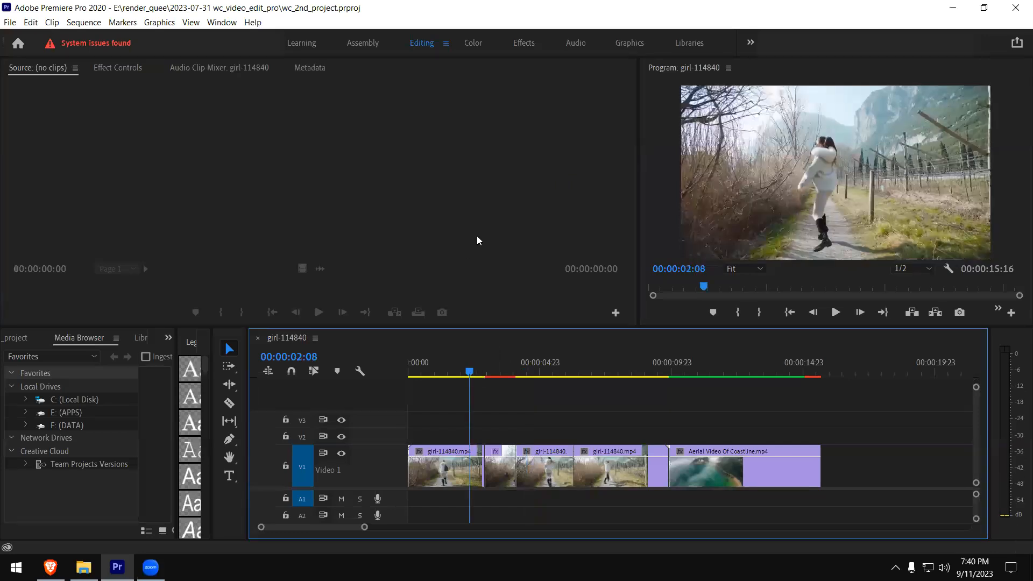
pyautogui.press('space')
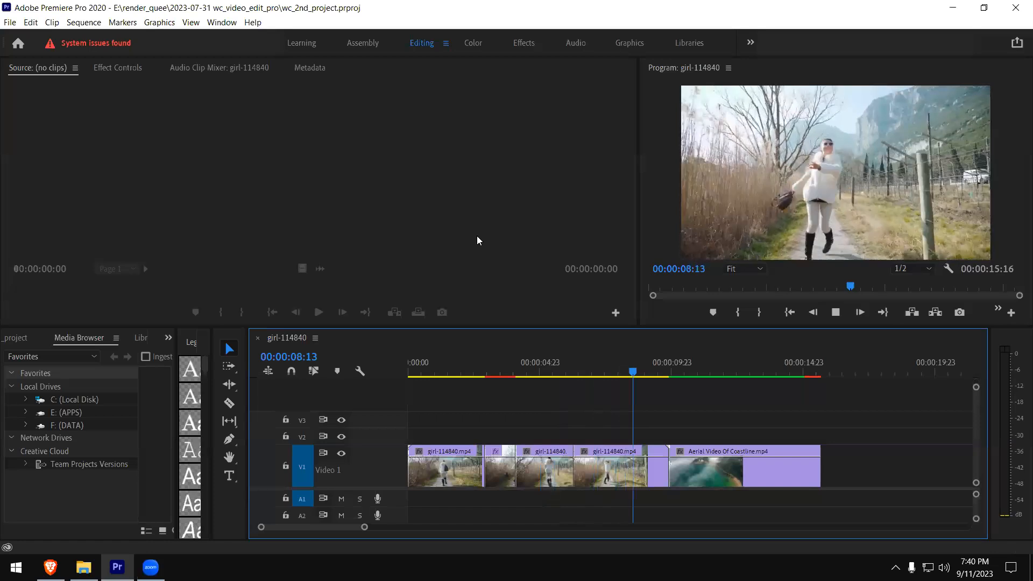
pyautogui.press('space')
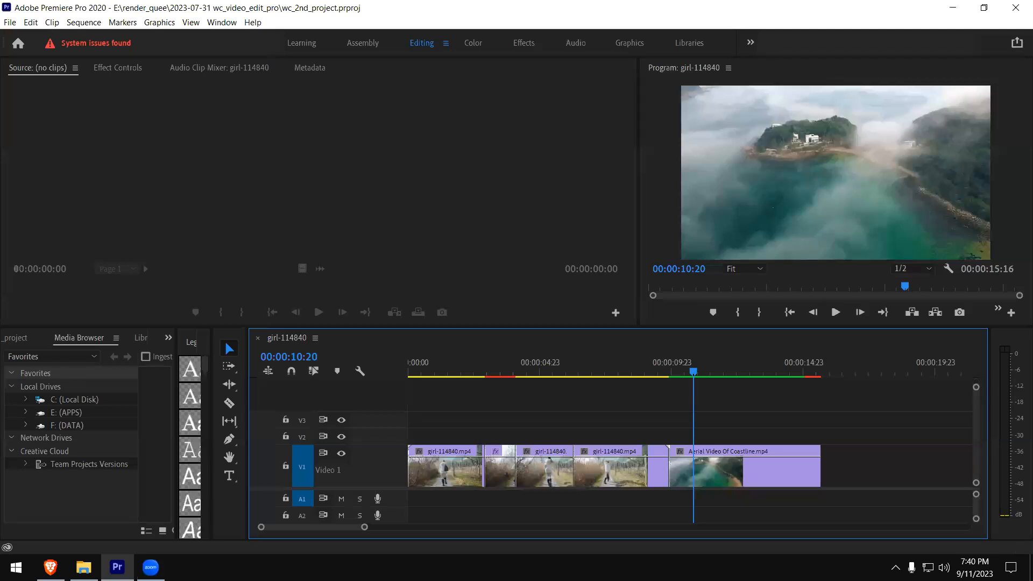
# - Narrow the Source monitor to give the Program monitor more width
pyautogui.click(305, 142)
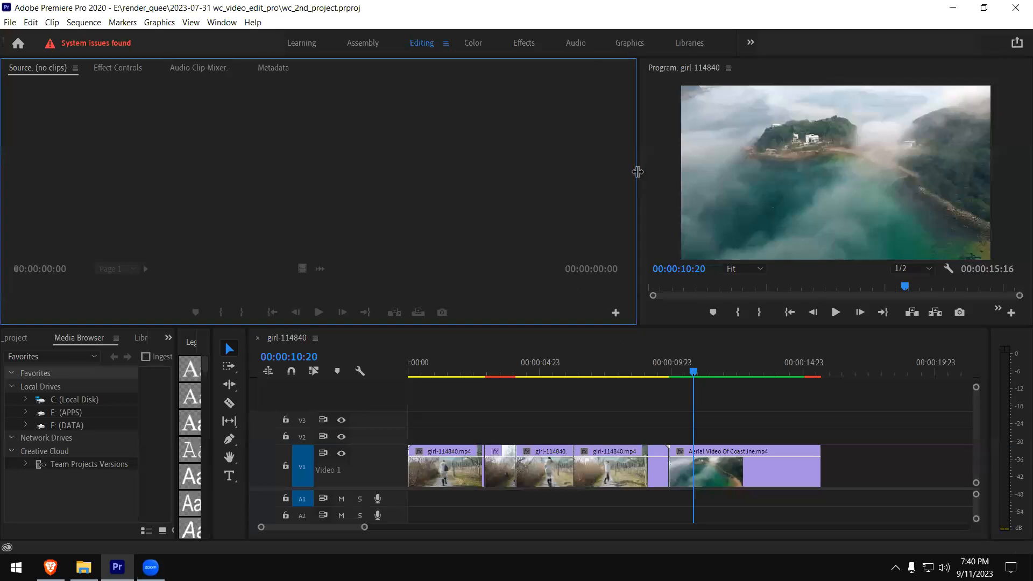
pyautogui.moveTo(572, 166); pyautogui.dragTo(425, 163)
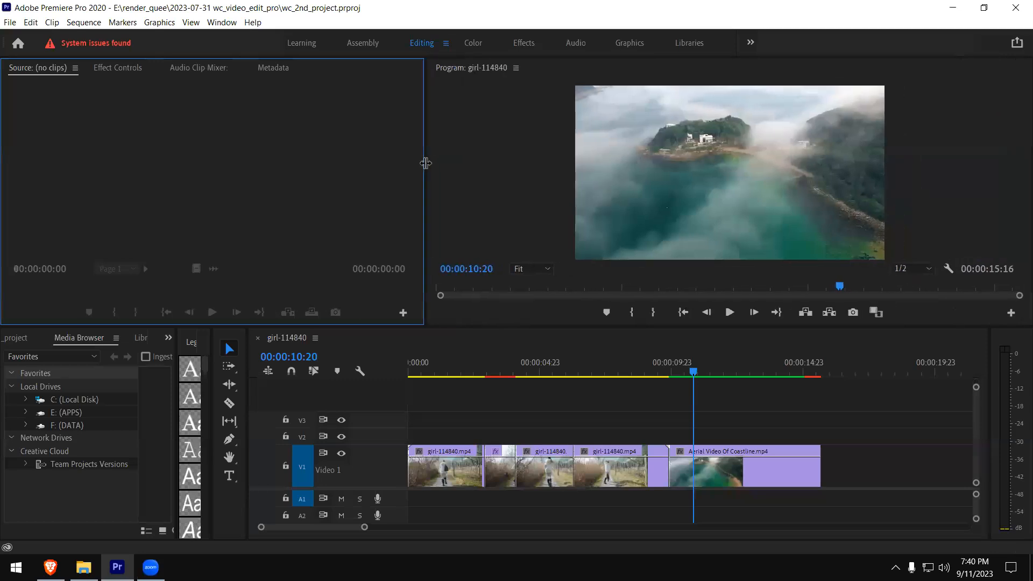
pyautogui.click(505, 171)
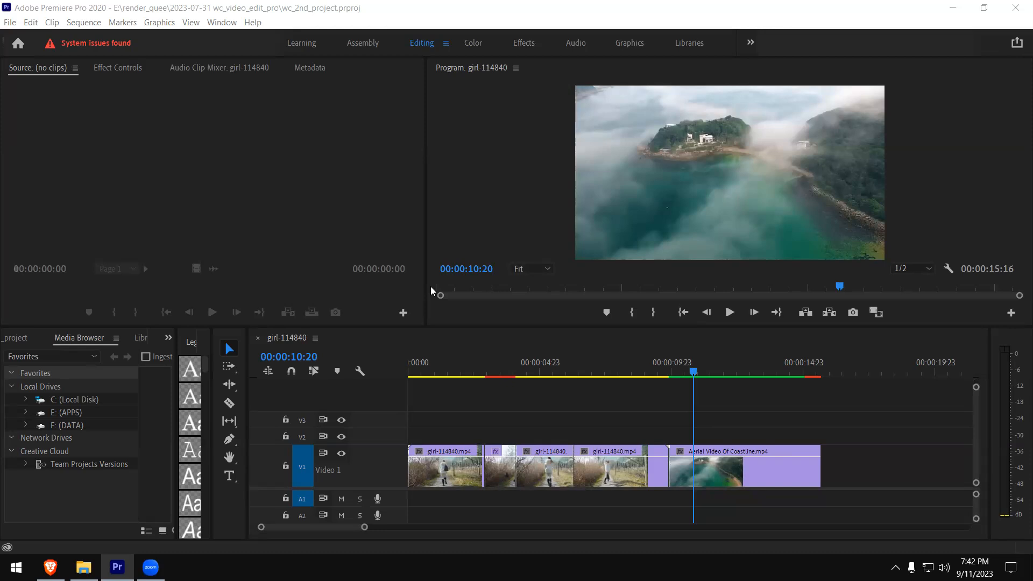
pyautogui.click(190, 346)
pyautogui.moveTo(189, 346)
pyautogui.mouseDown()
pyautogui.moveTo(208, 308)
pyautogui.moveTo(284, 249)
pyautogui.moveTo(202, 366)
pyautogui.moveTo(194, 352)
pyautogui.mouseUp()
pyautogui.click(353, 152)
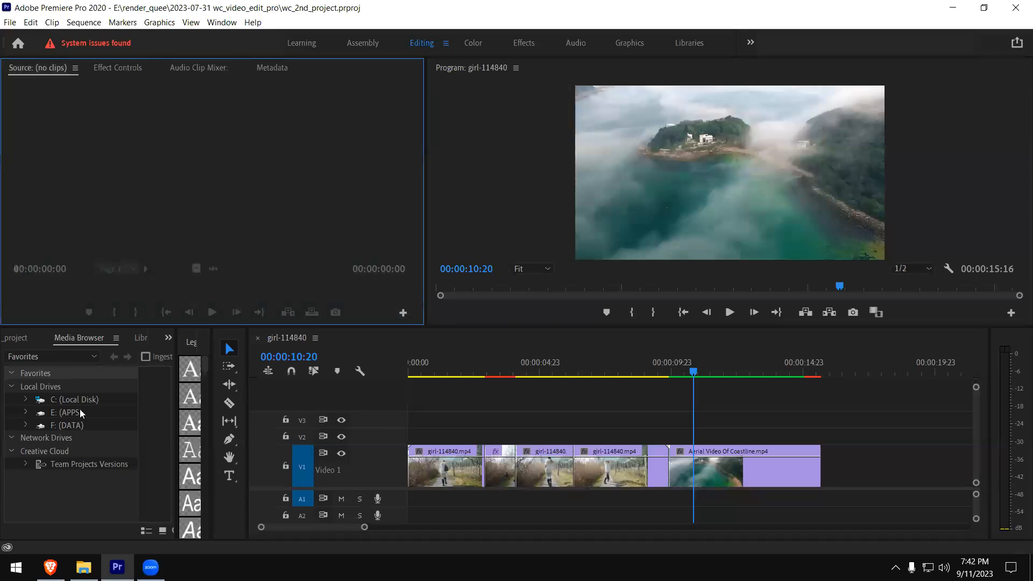
# - Show the contents of the wc_2nd_project project and widen that panel to browse all its media items
pyautogui.click(16, 339)
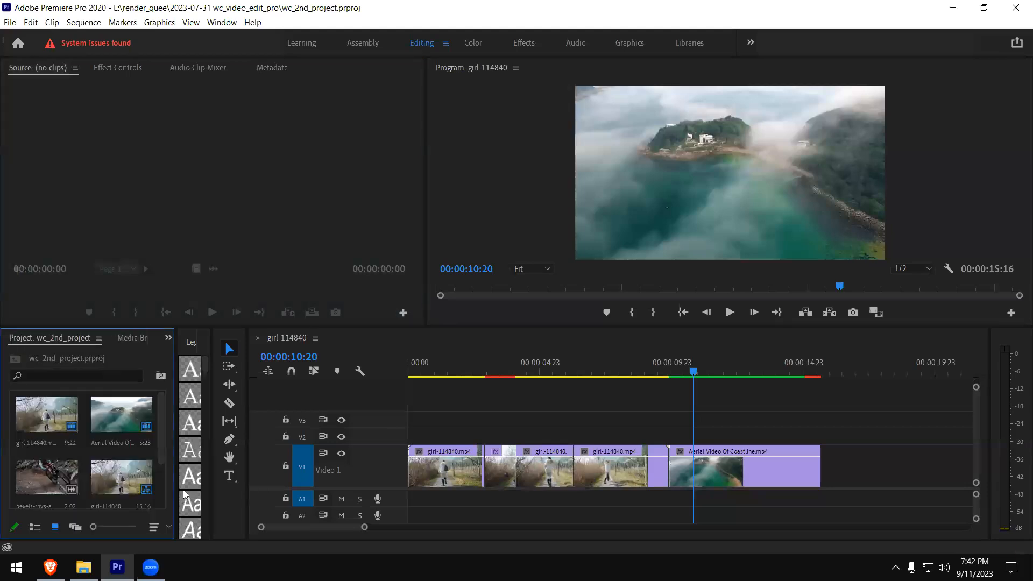
pyautogui.moveTo(175, 458); pyautogui.dragTo(237, 488)
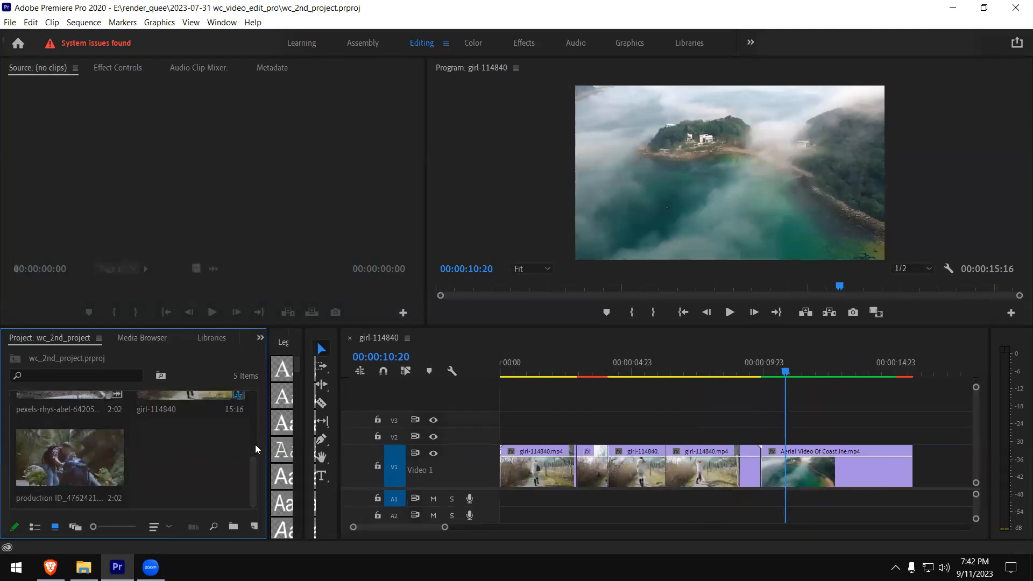
pyautogui.scroll(2, 255, 442)
pyautogui.scroll(-2, 252, 442)
pyautogui.scroll(3, 253, 439)
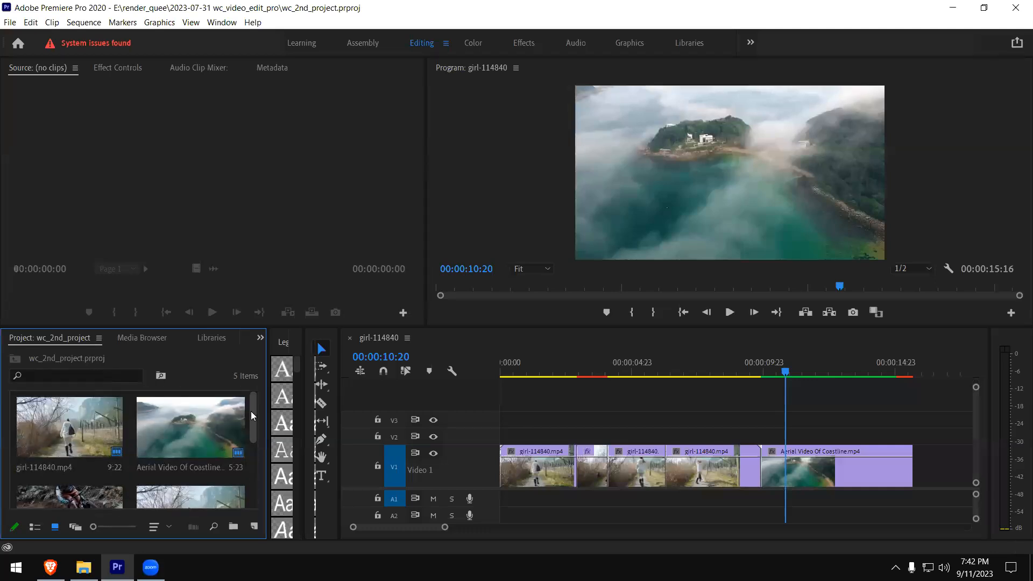
pyautogui.scroll(-3, 246, 436)
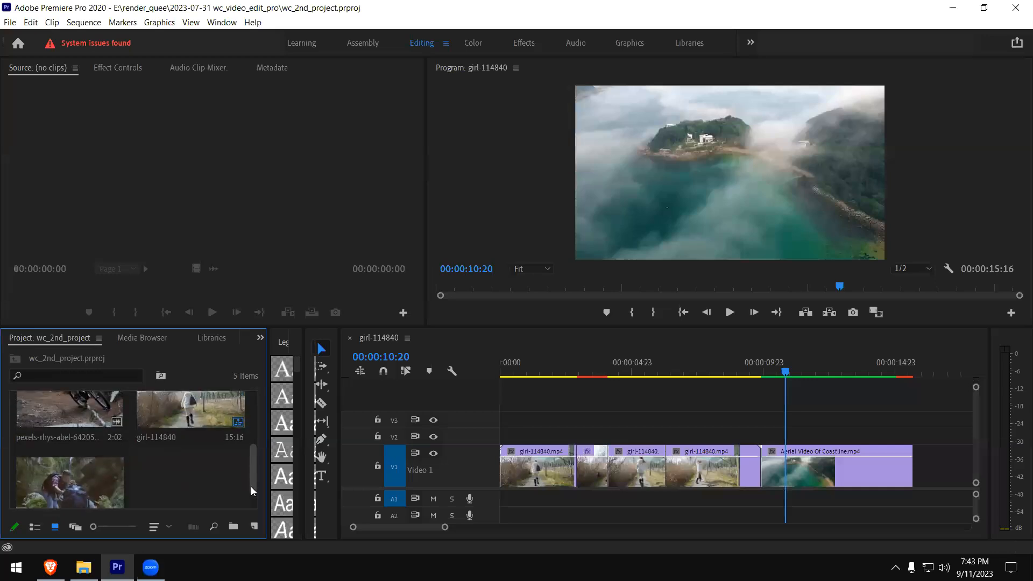
pyautogui.scroll(-1, 251, 486)
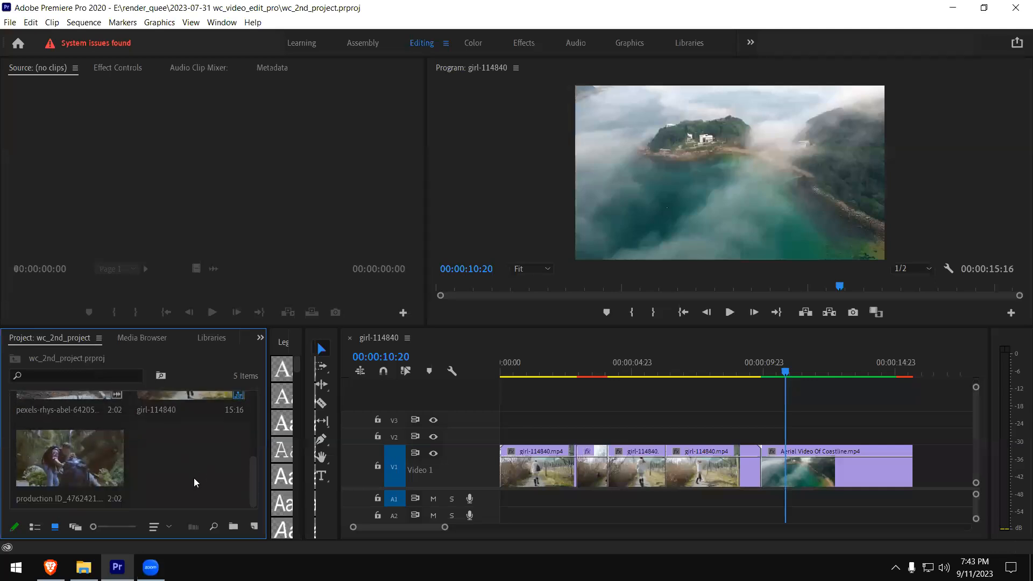
# - Create a new bin named titles in the project and open it
pyautogui.click(233, 527)
pyautogui.write('test')
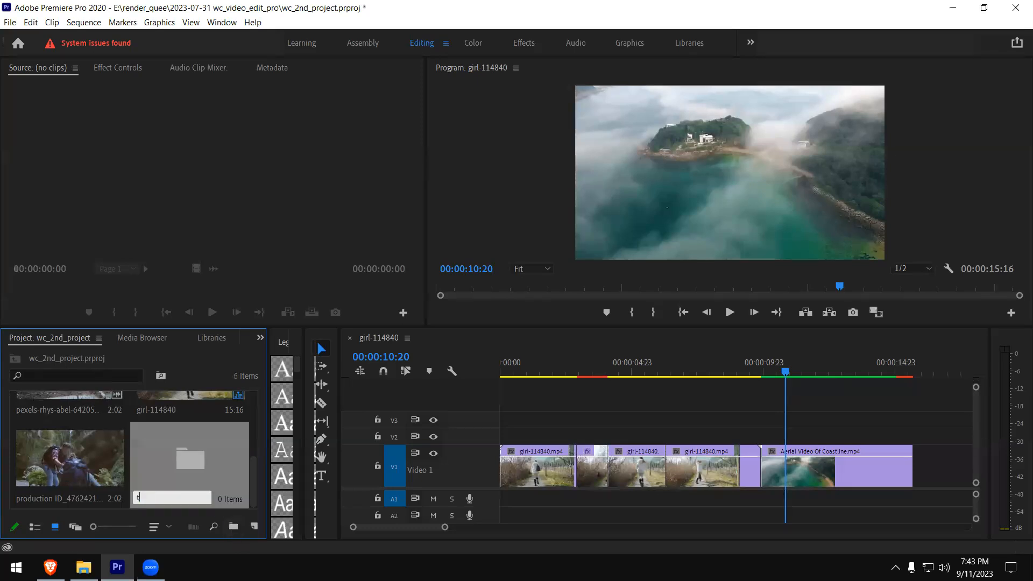
pyautogui.press('Return')
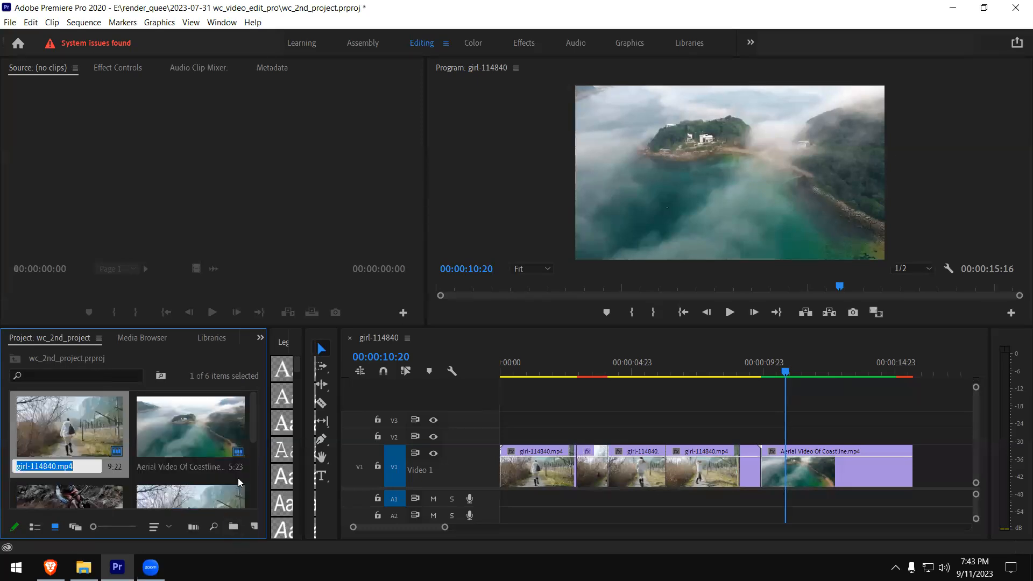
pyautogui.scroll(-5, 238, 478)
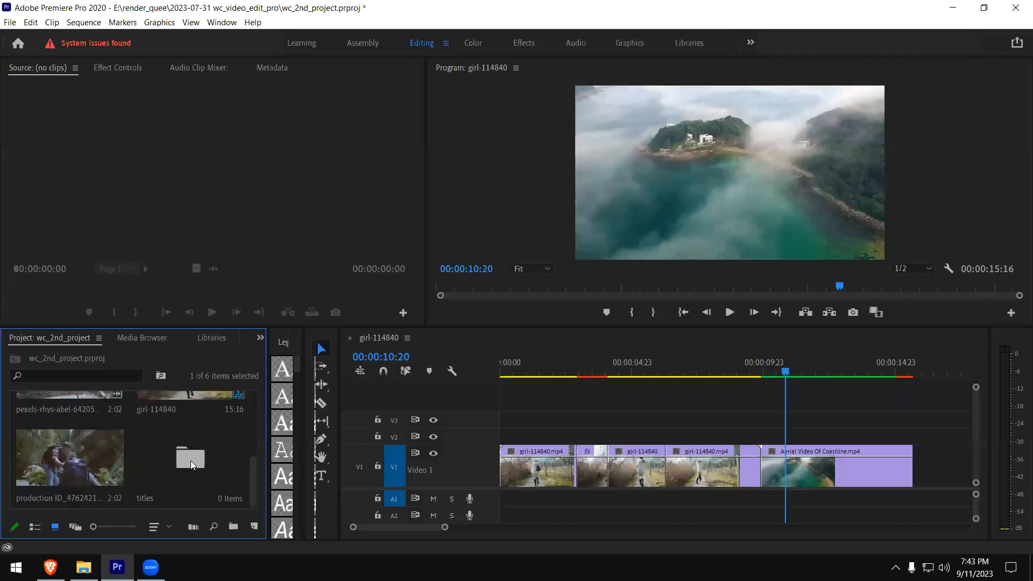
pyautogui.doubleClick(190, 461)
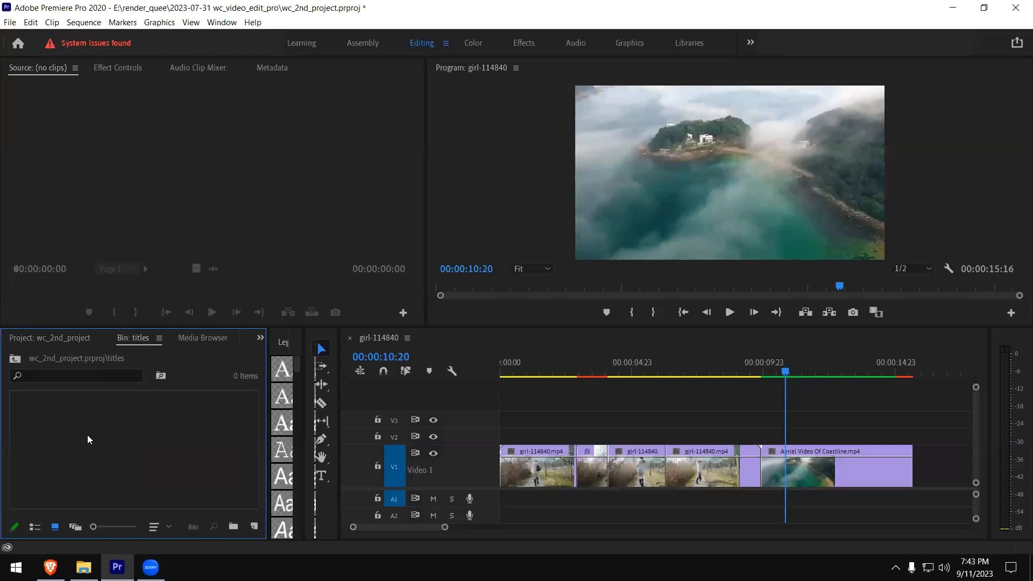
# - Create a new legacy title named Main Title in the titles bin, keeping the default video settings
pyautogui.click(10, 24)
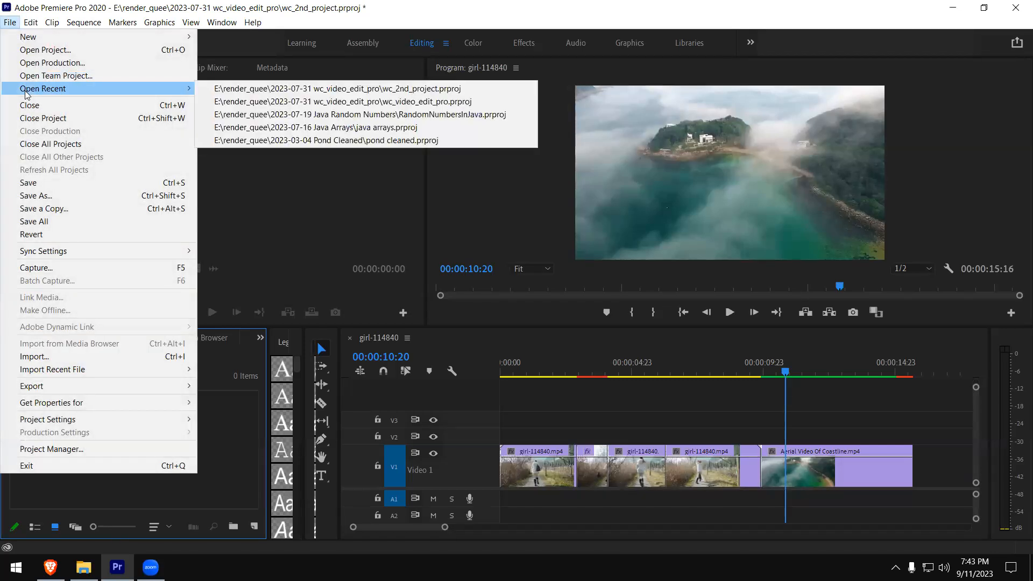
pyautogui.moveTo(33, 36)
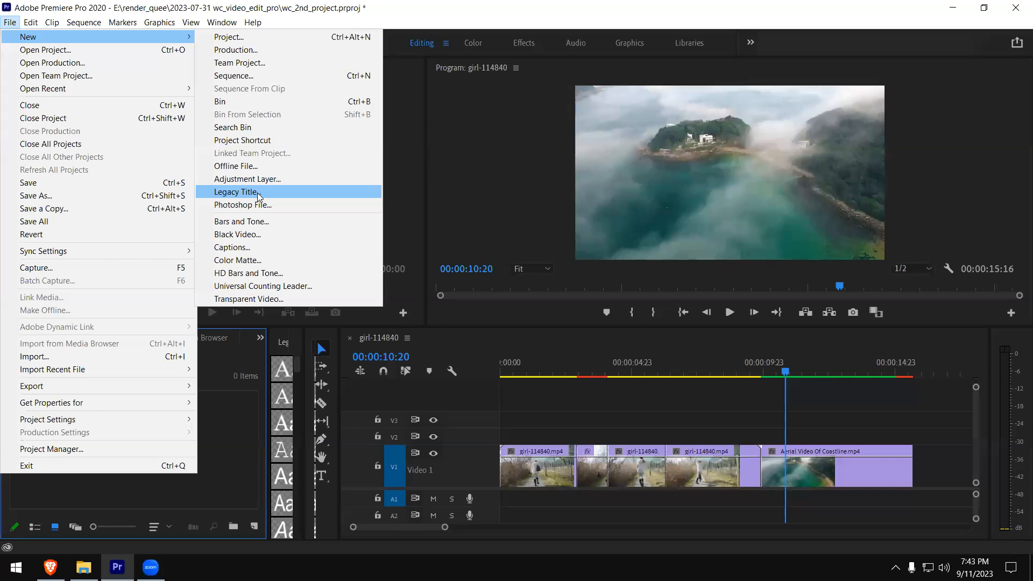
pyautogui.click(257, 194)
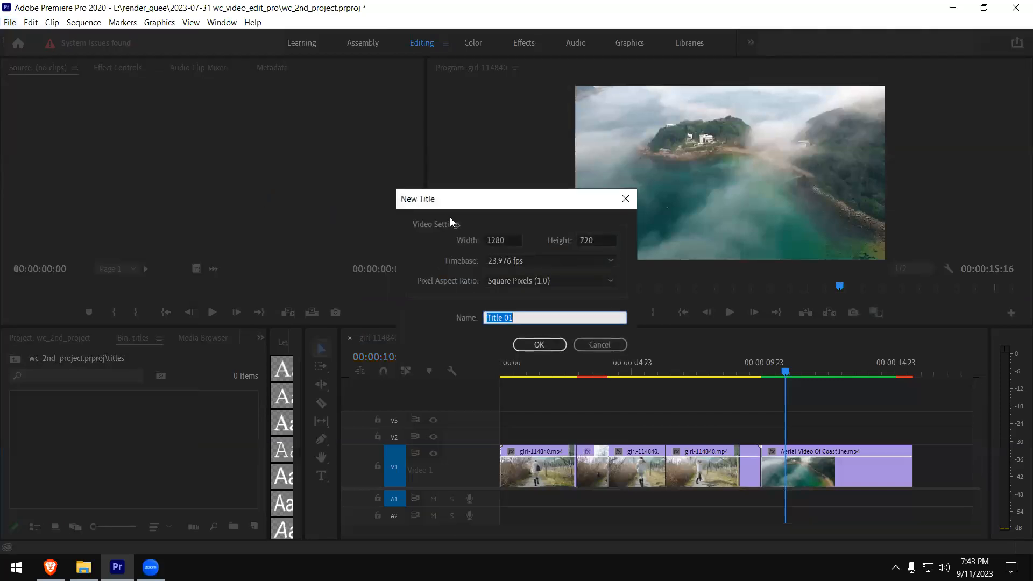
pyautogui.moveTo(460, 201); pyautogui.dragTo(320, 119)
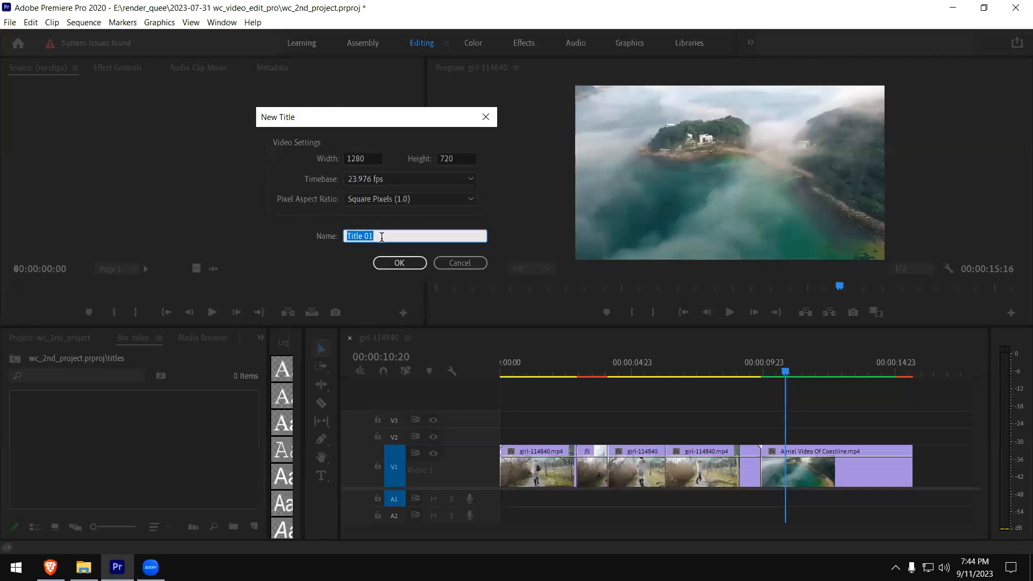
pyautogui.write('Main')
pyautogui.doubleClick(381, 238)
pyautogui.click(382, 238)
pyautogui.write('Title')
pyautogui.click(389, 264)
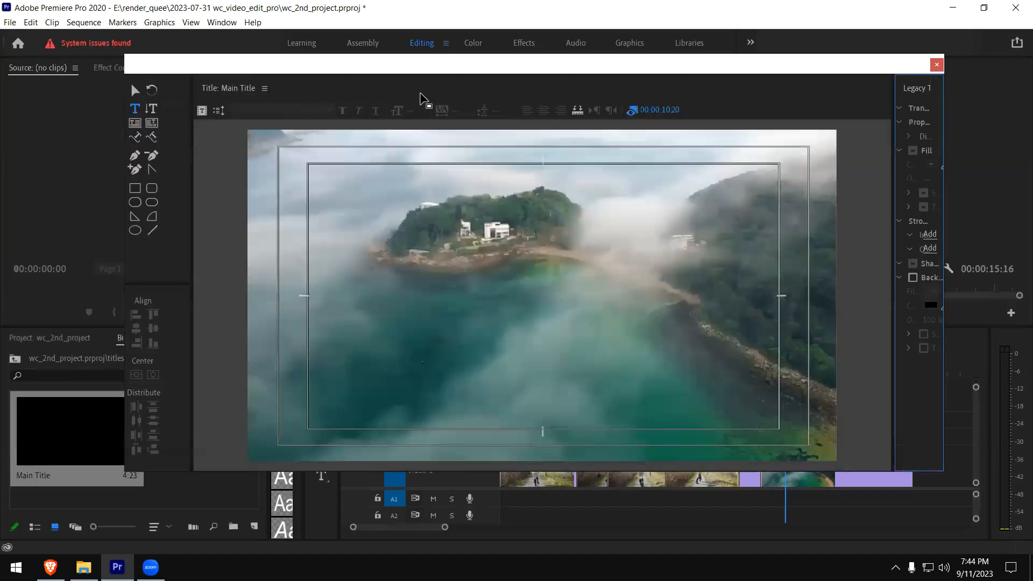
# - Reposition the title window and dock the Legacy Title Styles beneath its canvas
pyautogui.moveTo(417, 69); pyautogui.dragTo(433, 45)
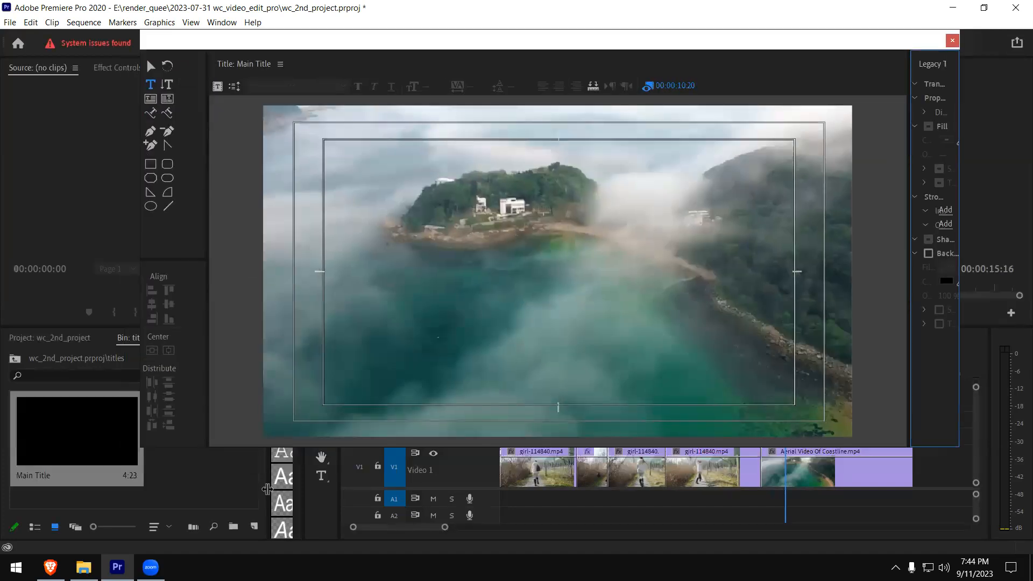
pyautogui.moveTo(360, 41); pyautogui.dragTo(965, 49)
pyautogui.click(511, 12)
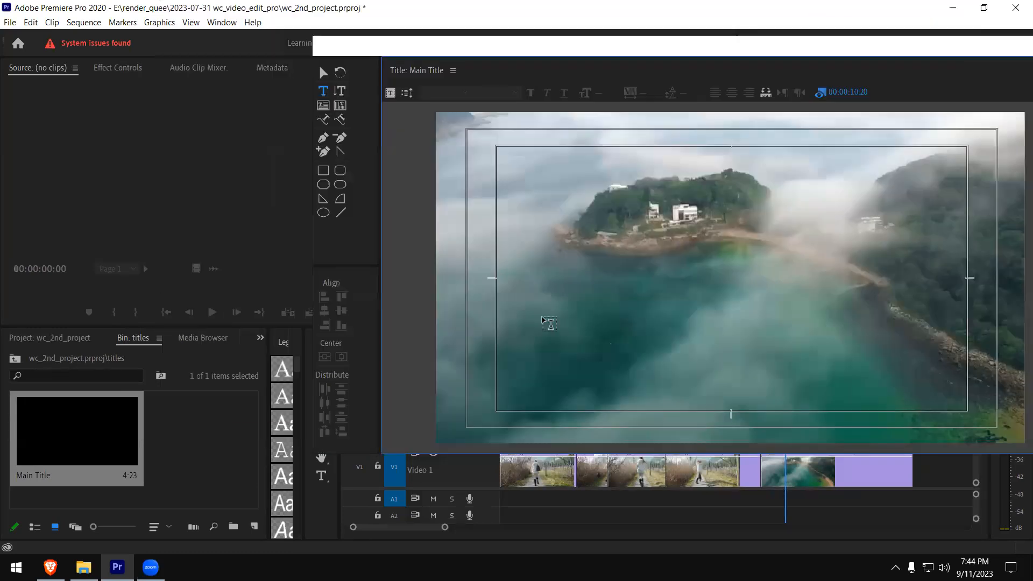
pyautogui.moveTo(284, 341); pyautogui.dragTo(413, 435)
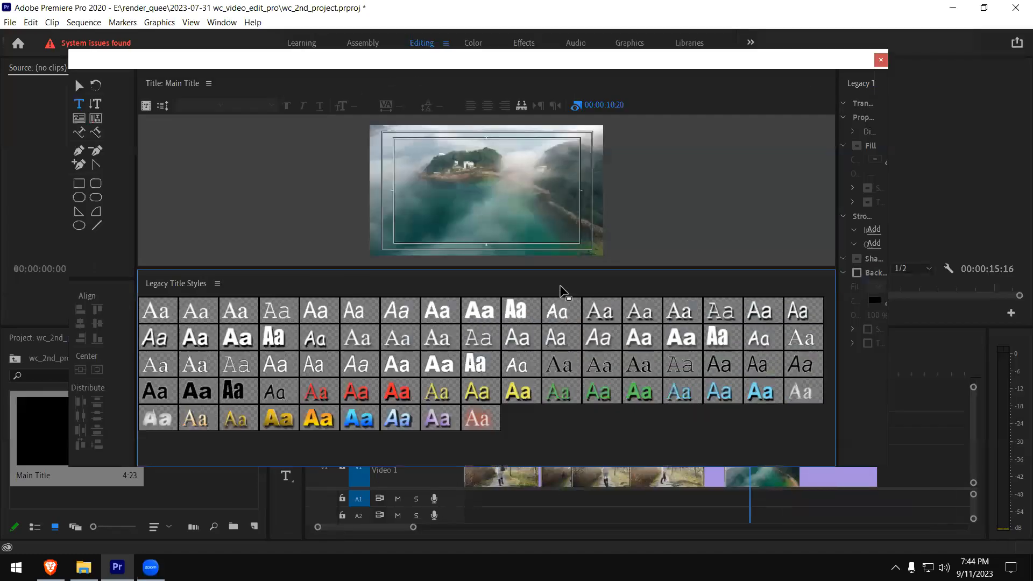
# - Enlarge the title canvas above the styles, make the title window taller and reposition it over the workspace
pyautogui.moveTo(558, 269); pyautogui.dragTo(572, 371)
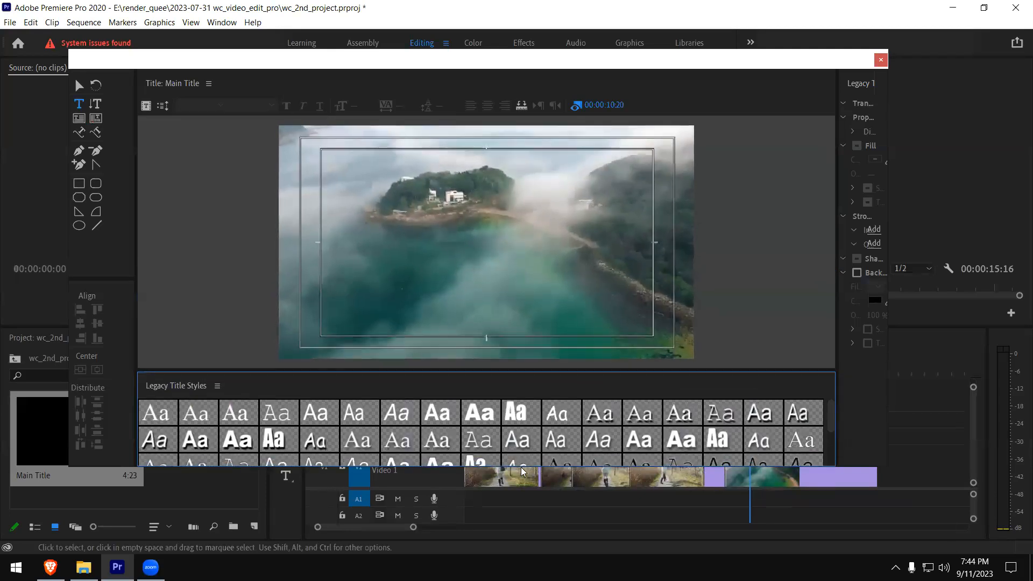
pyautogui.moveTo(521, 468); pyautogui.dragTo(525, 520)
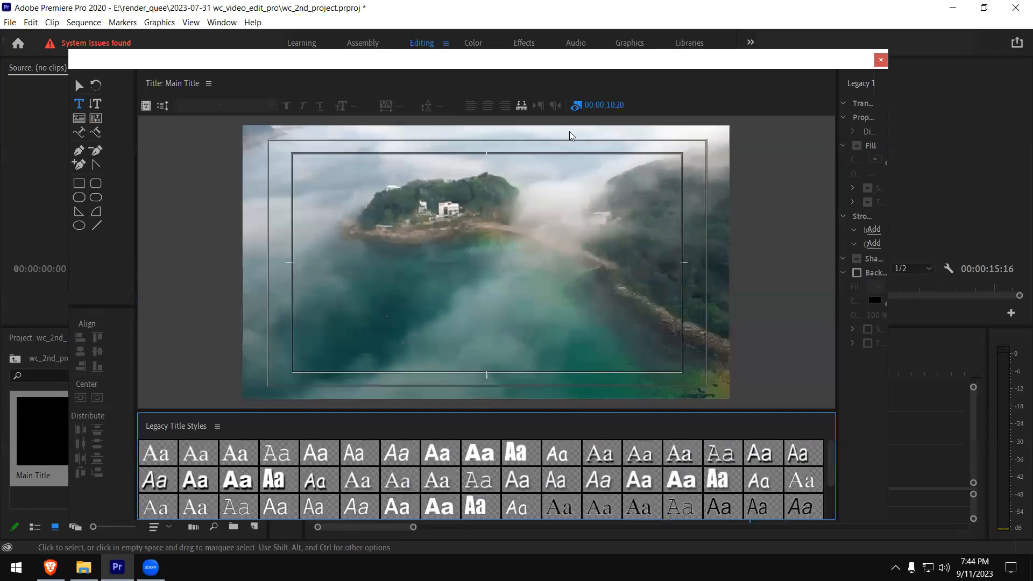
pyautogui.moveTo(539, 60); pyautogui.dragTo(602, 36)
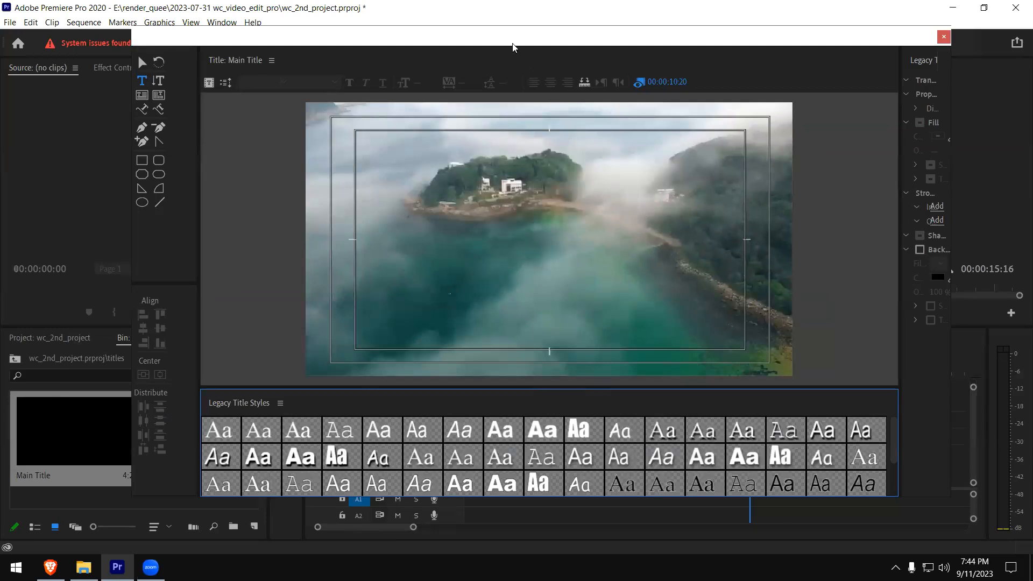
pyautogui.moveTo(512, 46); pyautogui.dragTo(515, 78)
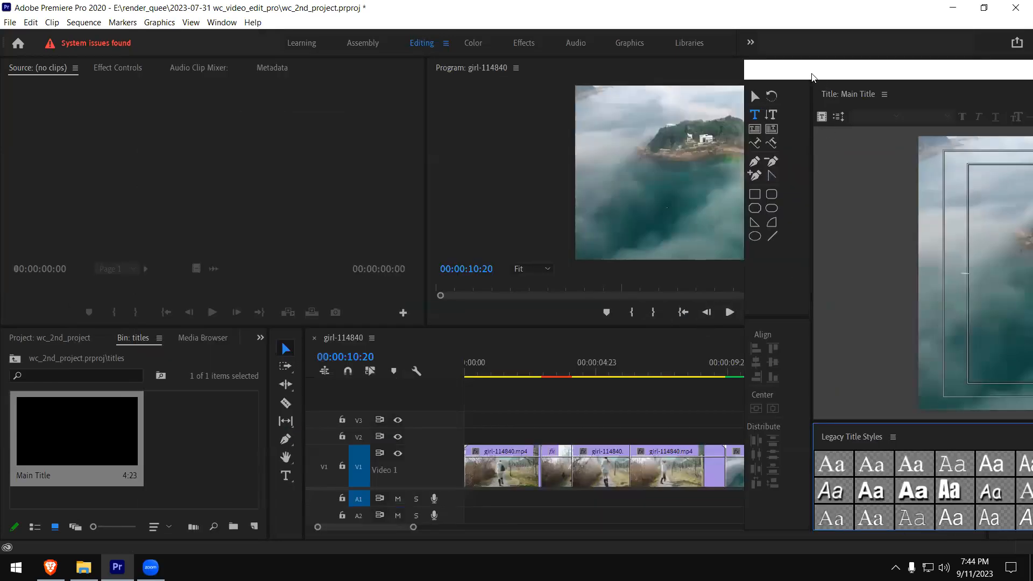
pyautogui.moveTo(812, 77); pyautogui.dragTo(188, 44)
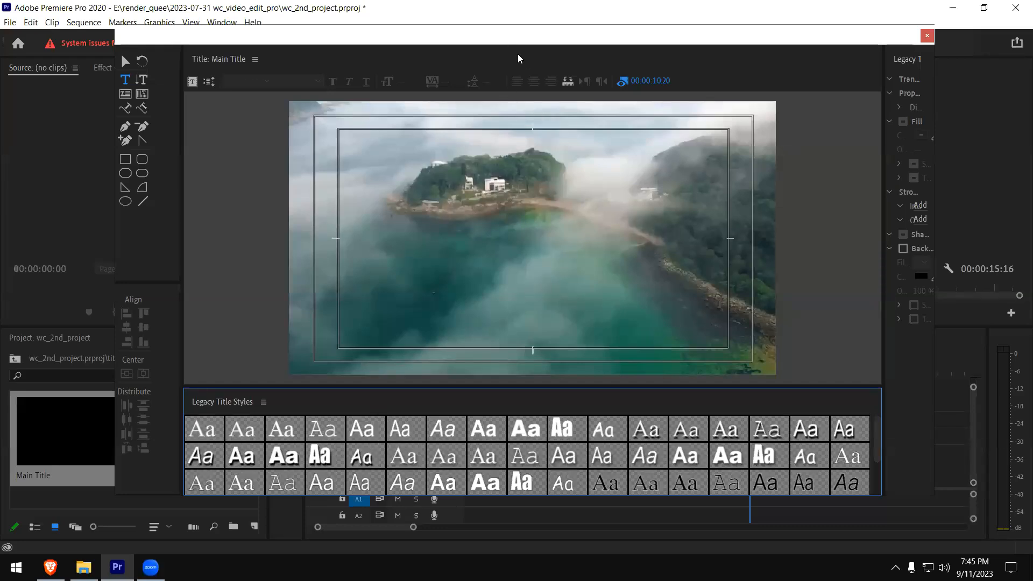
# - Move the title window off the timeline, set the playhead to 00:00:03:15 as the title's background frame, and bring the window back
pyautogui.moveTo(482, 33); pyautogui.dragTo(614, 327)
pyautogui.click(509, 286)
pyautogui.moveTo(510, 290); pyautogui.dragTo(472, 48)
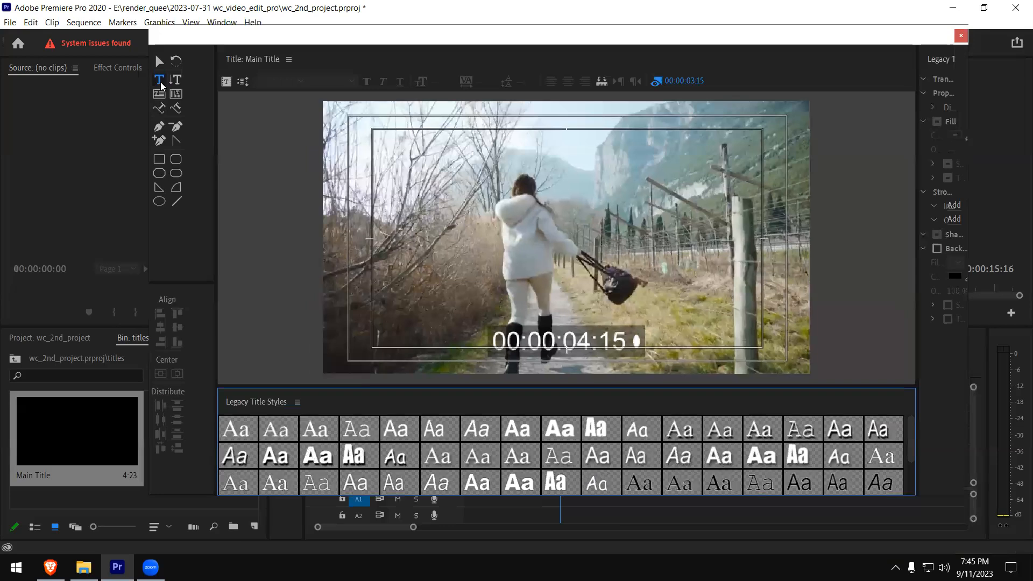
pyautogui.click(160, 82)
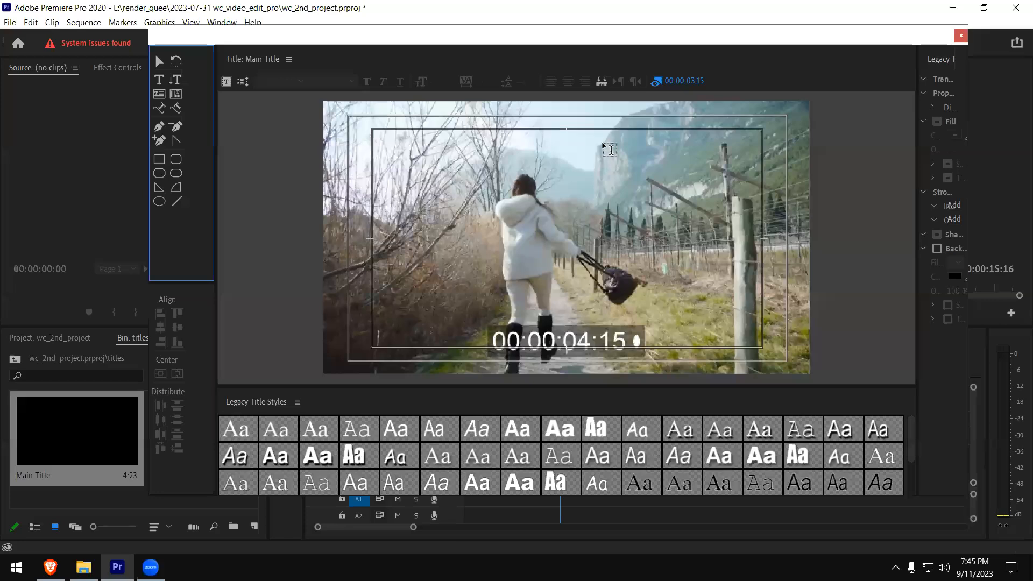
pyautogui.click(586, 142)
pyautogui.write('vv')
pyautogui.hotkey('ctrl', 'z')
pyautogui.hotkey('ctrl', 'z')
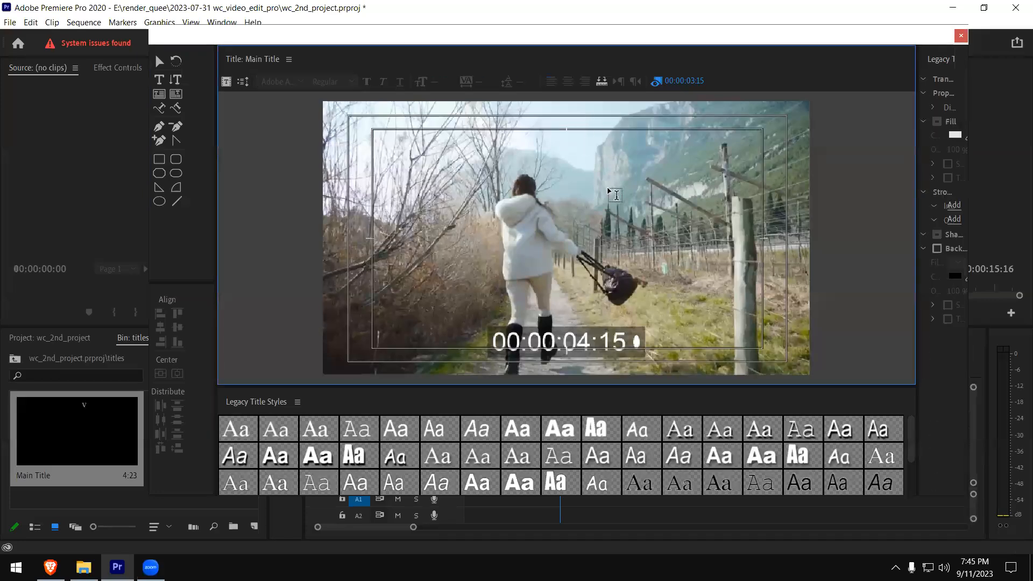
pyautogui.press('o')
pyautogui.press('e')
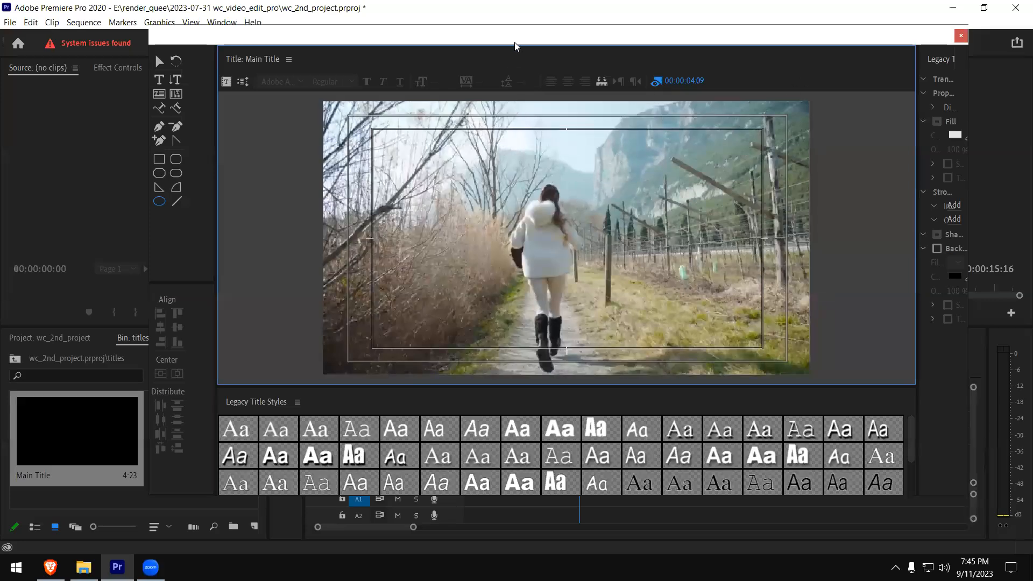
# - Lower the title window, add the text "Vacation Time" to the canvas and place it at the lower right of the safe area
pyautogui.moveTo(514, 46); pyautogui.dragTo(491, 91)
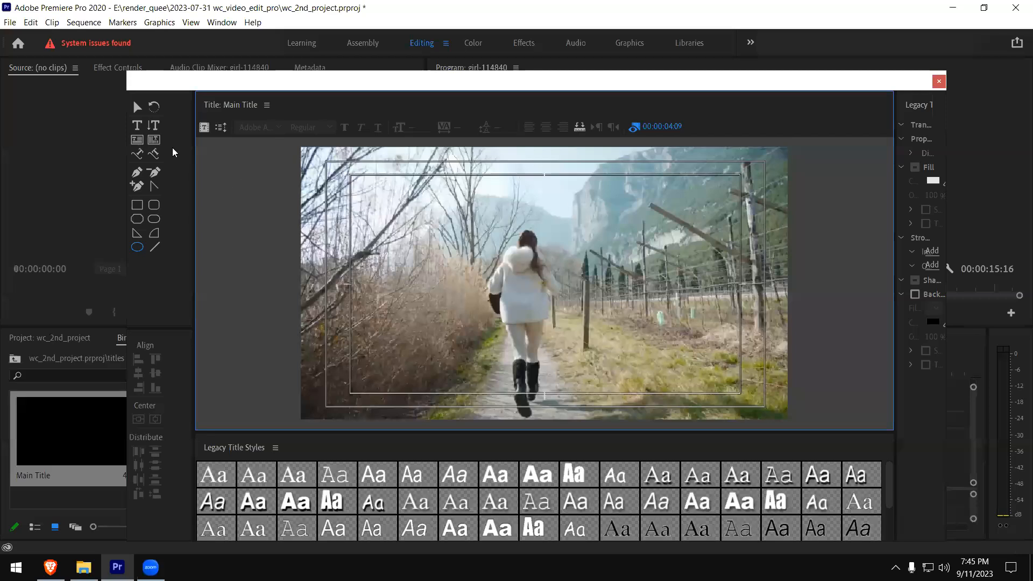
pyautogui.click(138, 126)
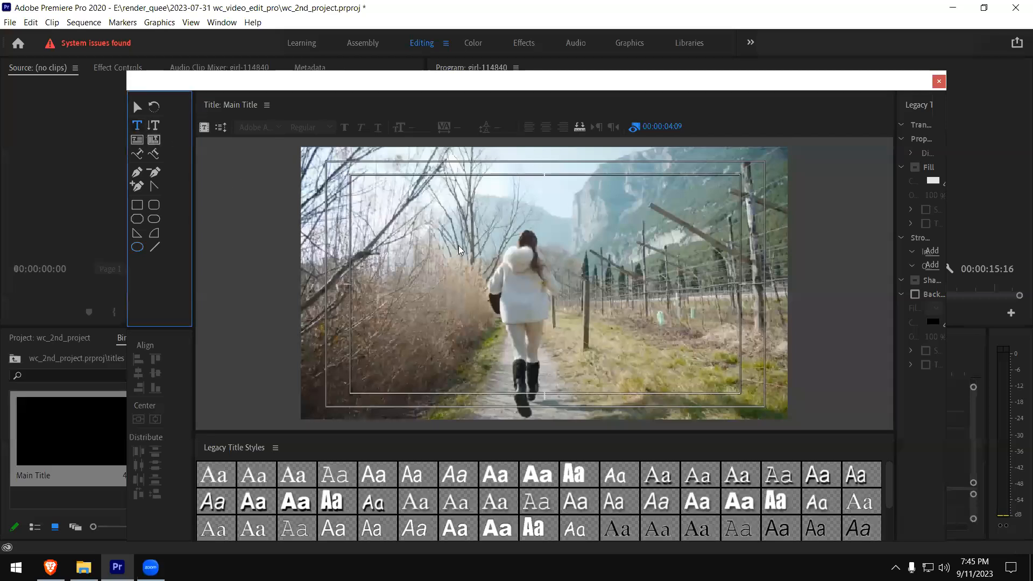
pyautogui.click(555, 194)
pyautogui.write('Vacatio')
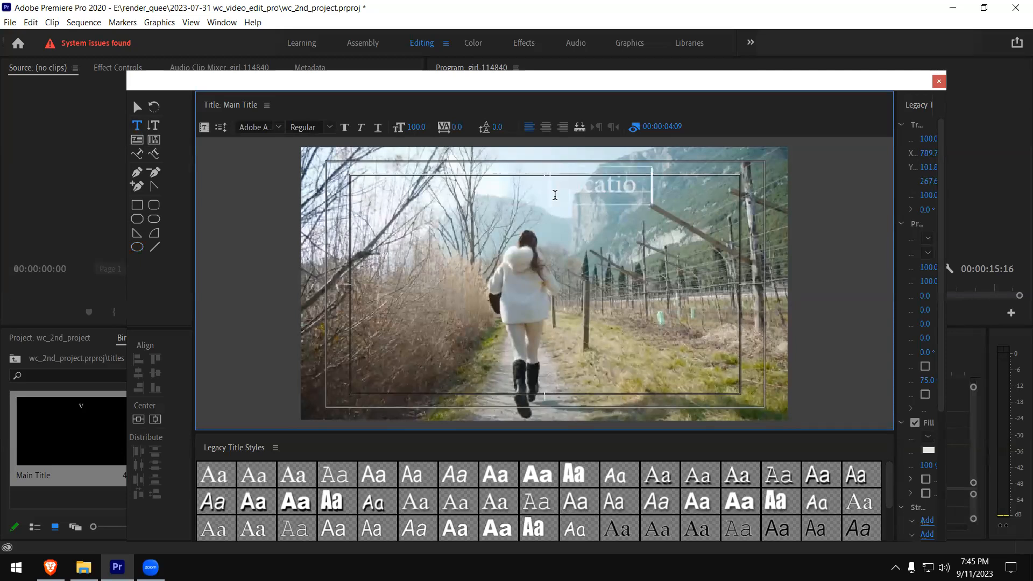
pyautogui.write('n Time')
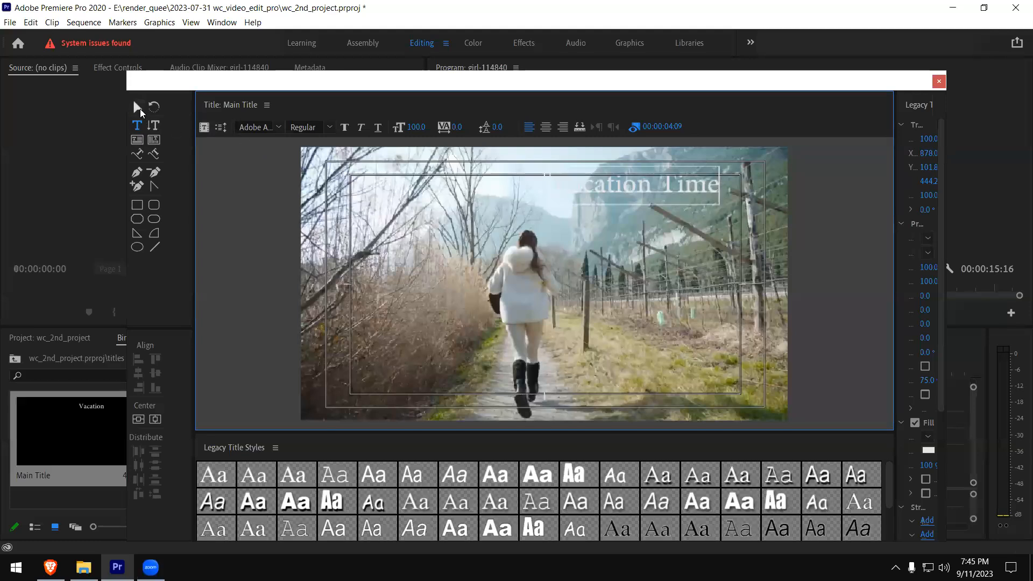
pyautogui.click(139, 107)
pyautogui.moveTo(613, 186); pyautogui.dragTo(623, 386)
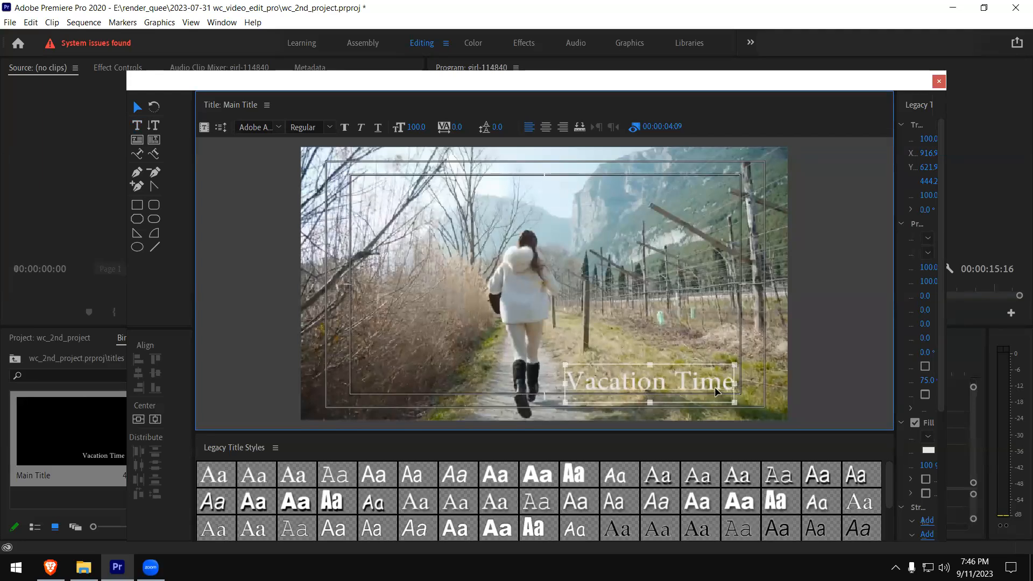
pyautogui.moveTo(645, 383); pyautogui.dragTo(646, 386)
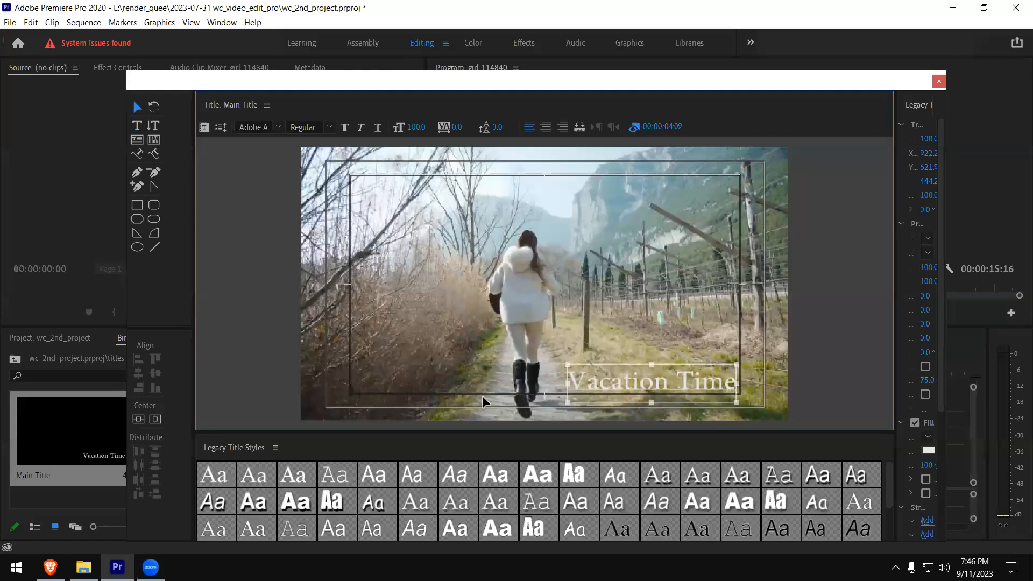
# - Widen the Legacy Title Properties area and set the Vacation Time text to the Nirmala UI font in Bold
pyautogui.moveTo(894, 290); pyautogui.dragTo(765, 282)
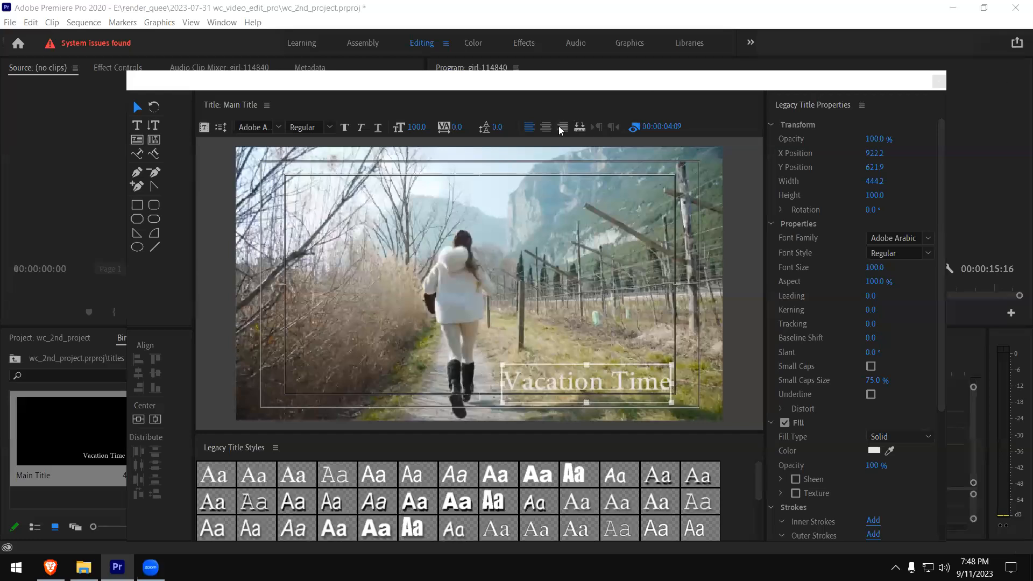
pyautogui.click(565, 385)
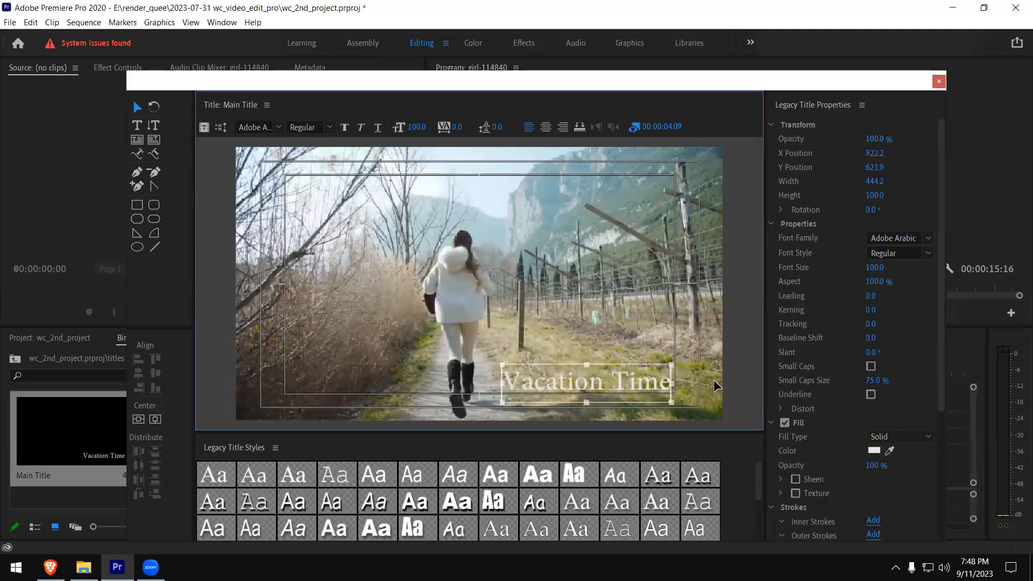
pyautogui.click(928, 239)
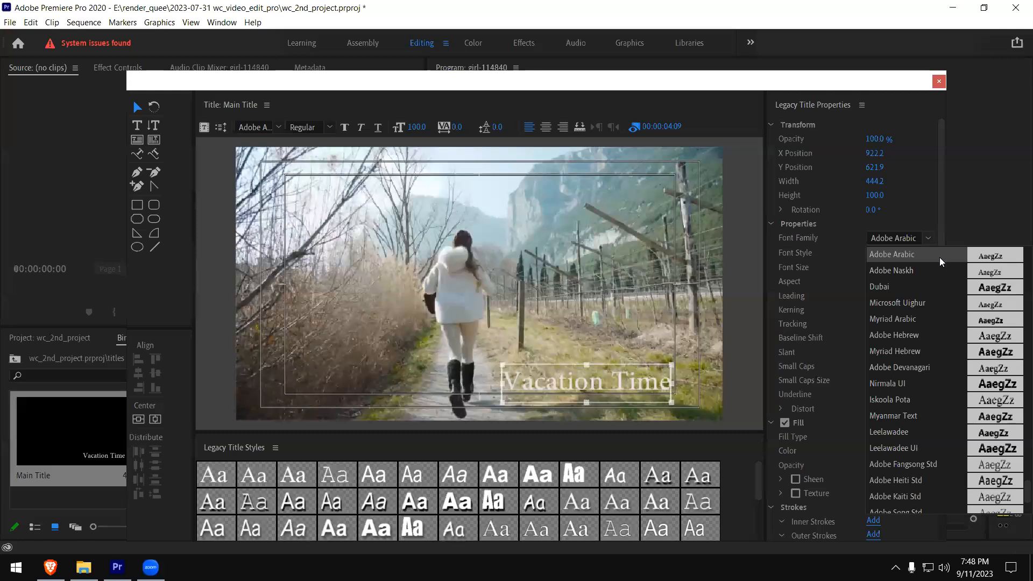
pyautogui.click(1000, 387)
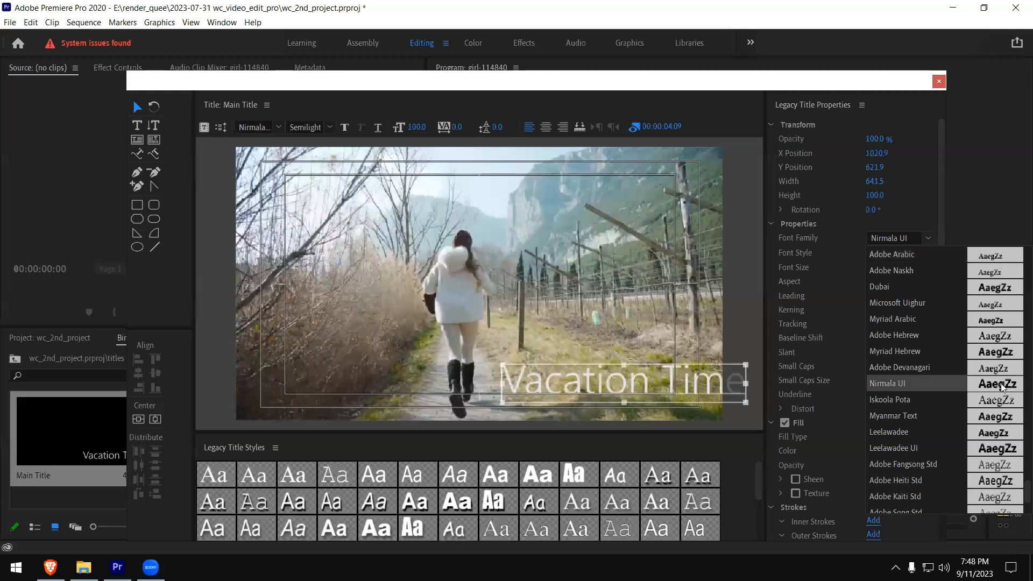
pyautogui.click(924, 192)
pyautogui.click(929, 253)
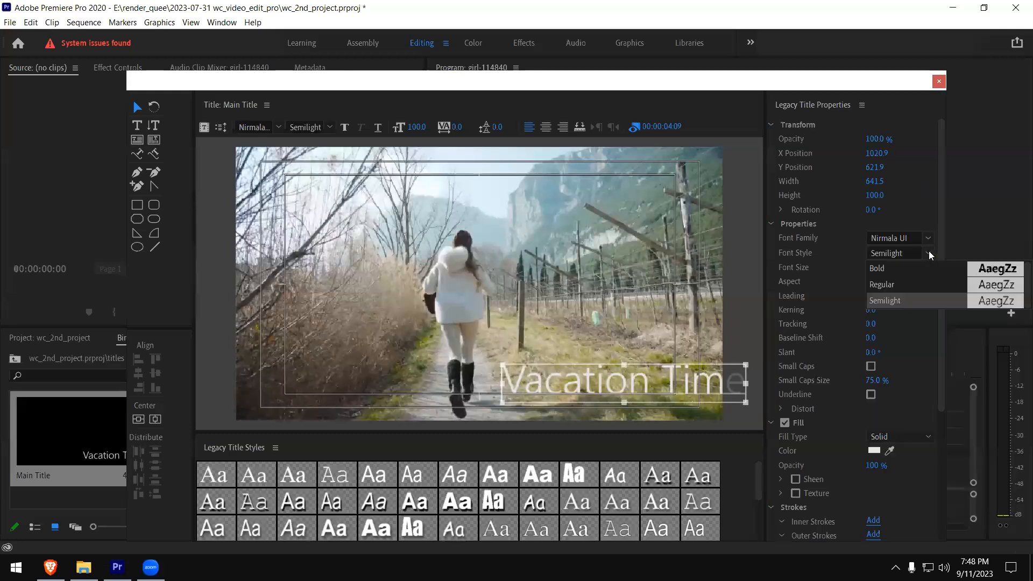
pyautogui.click(1000, 270)
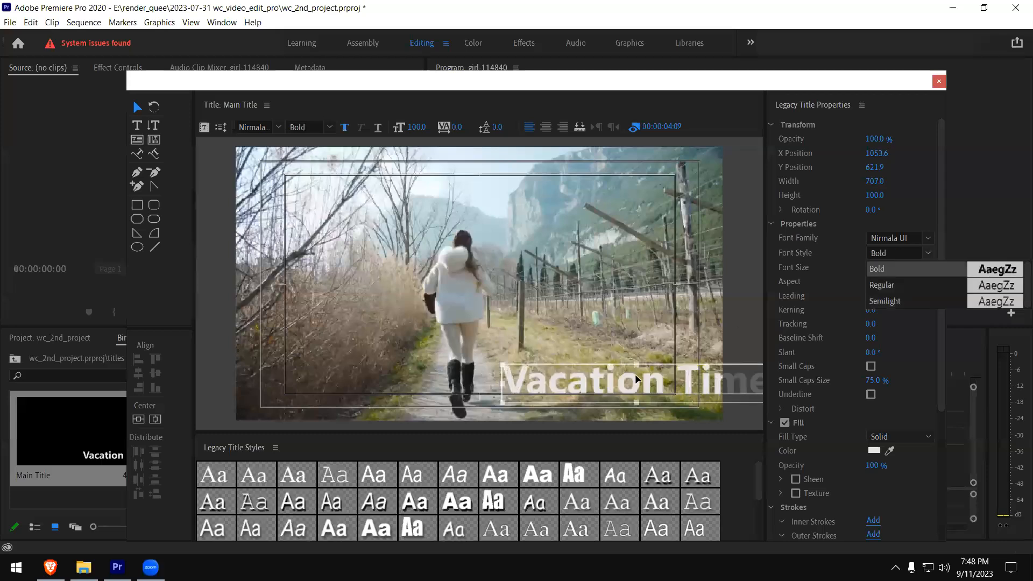
# - Shift the Vacation Time text left to fit the frame and change its fill colour to black after trying a blue-grey
pyautogui.moveTo(605, 389); pyautogui.dragTo(522, 386)
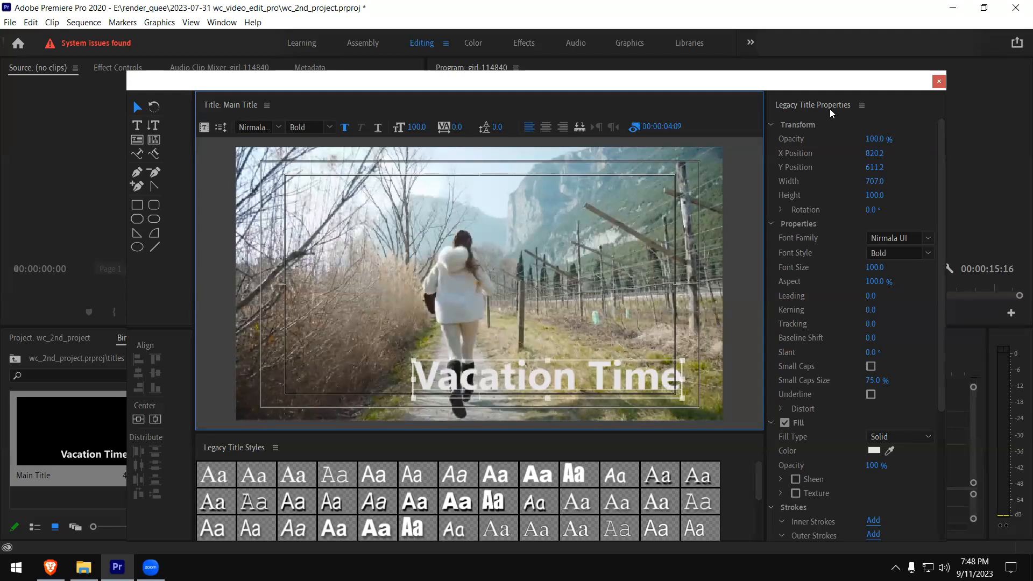
pyautogui.moveTo(941, 221); pyautogui.dragTo(937, 326)
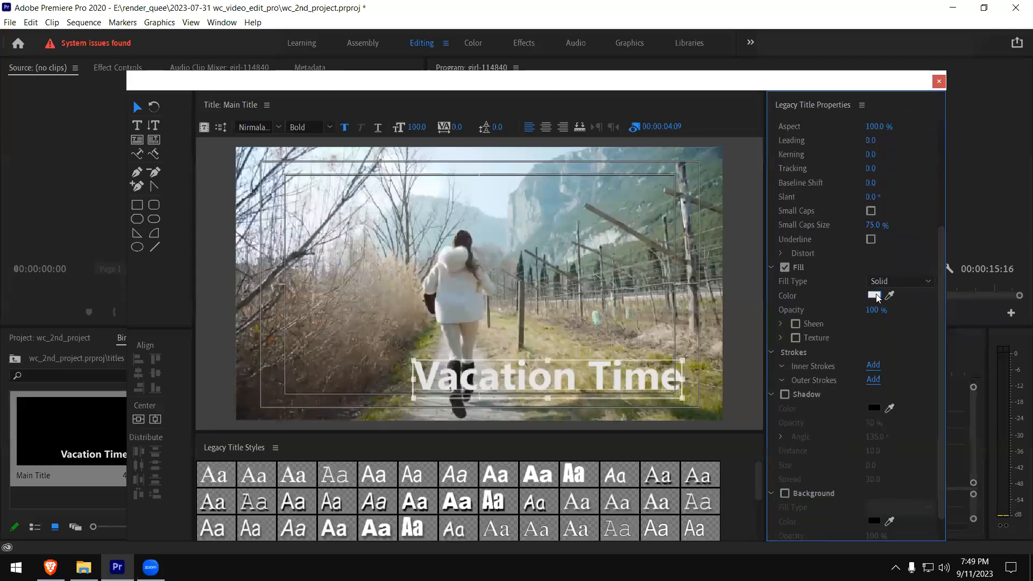
pyautogui.click(873, 295)
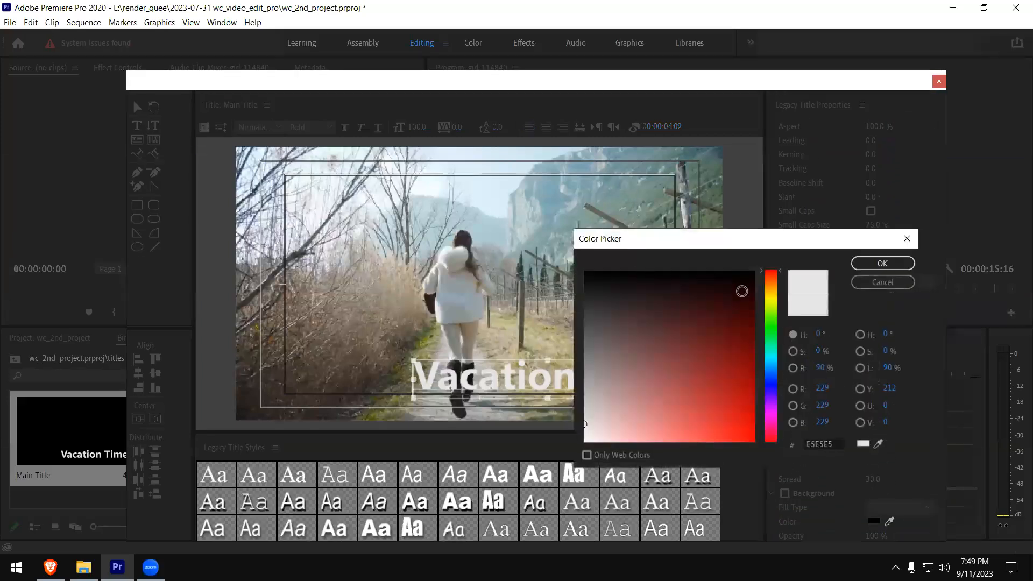
pyautogui.moveTo(878, 444); pyautogui.dragTo(724, 157)
pyautogui.click(858, 263)
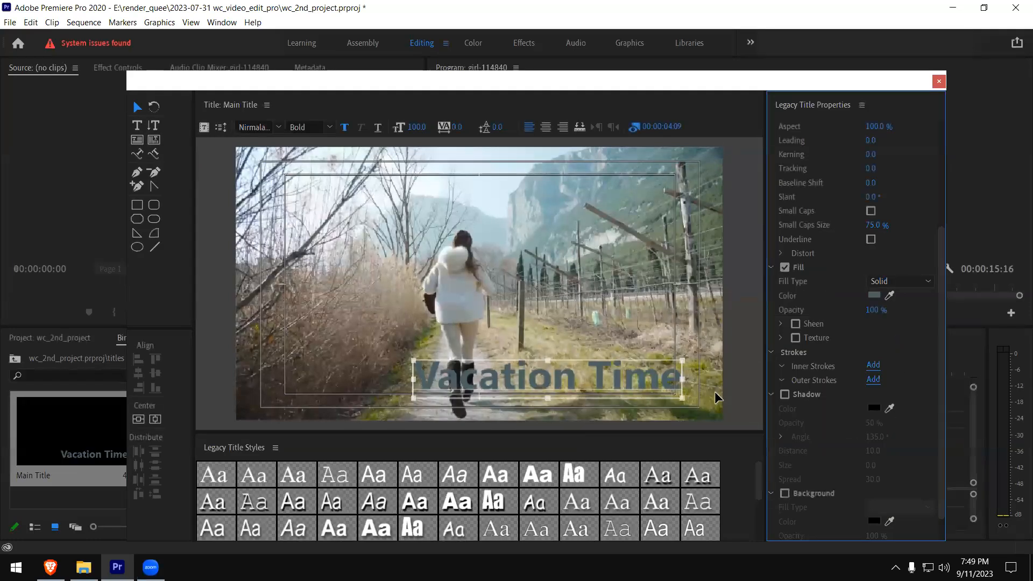
pyautogui.click(874, 295)
pyautogui.click(880, 265)
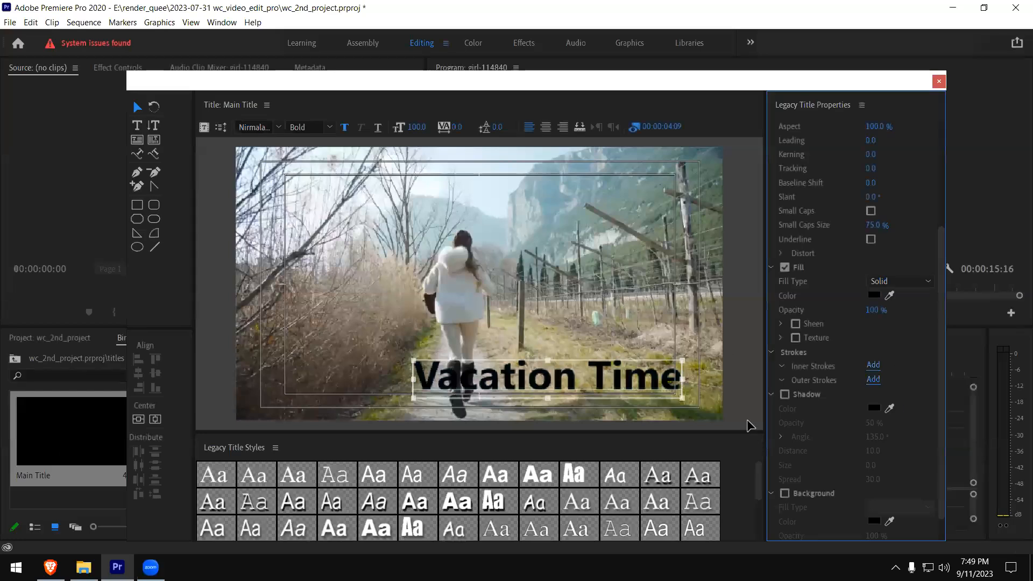
# - Try a shadow on the black text, nudge the text up and left, and turn the shadow off again
pyautogui.click(785, 395)
pyautogui.moveTo(600, 379)
pyautogui.mouseDown()
pyautogui.moveTo(595, 272)
pyautogui.moveTo(578, 205)
pyautogui.moveTo(601, 371)
pyautogui.moveTo(581, 375)
pyautogui.mouseUp()
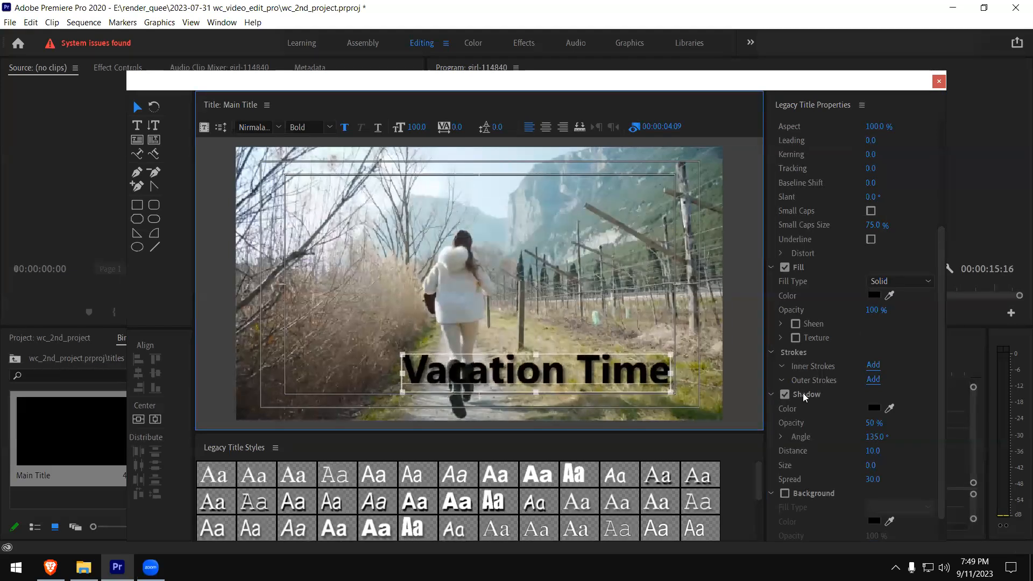
pyautogui.click(784, 396)
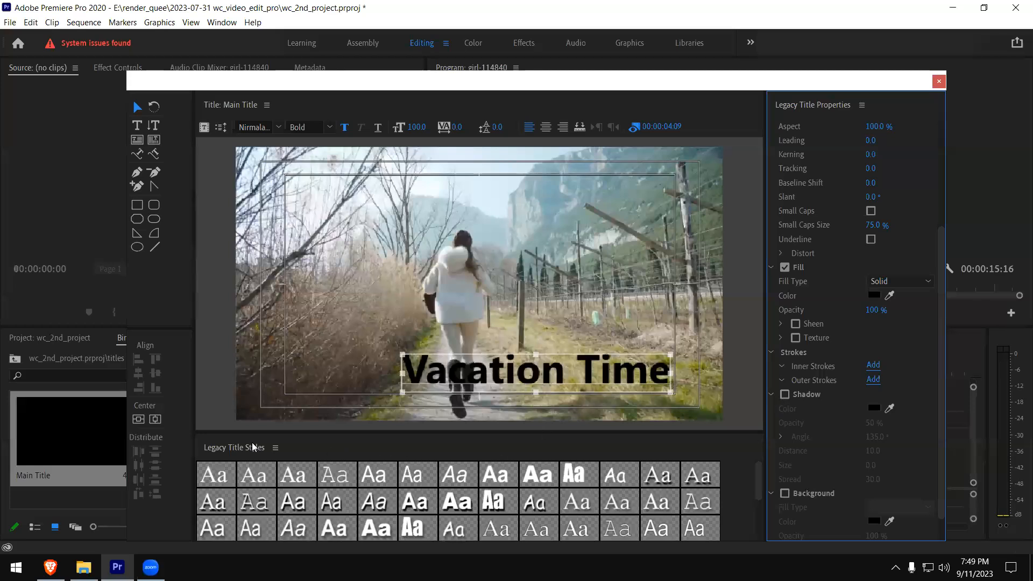
# - Enlarge the Legacy Title Styles area and browse through the available text styles
pyautogui.click(691, 455)
pyautogui.moveTo(678, 432); pyautogui.dragTo(676, 386)
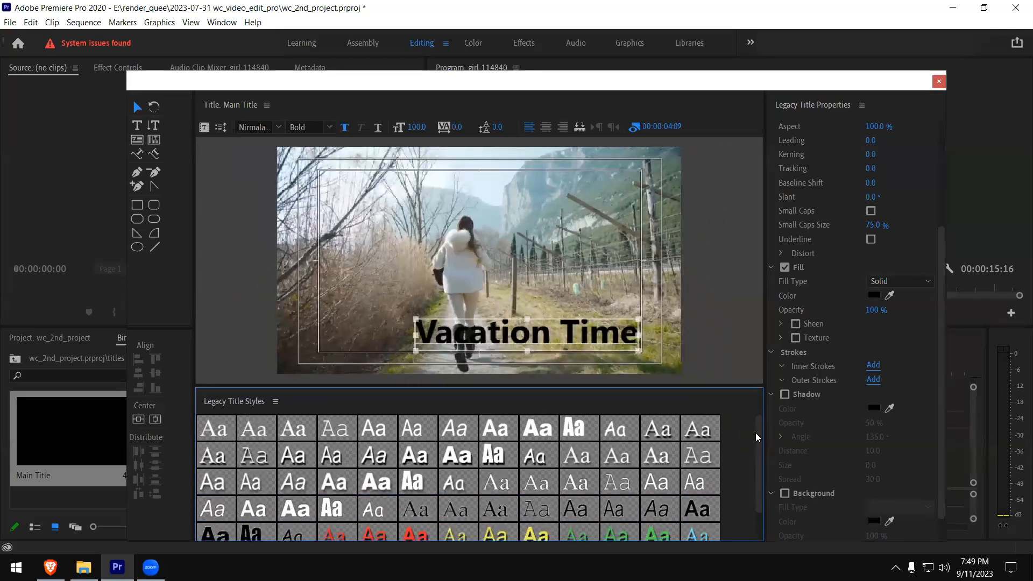
pyautogui.scroll(-1, 759, 477)
pyautogui.moveTo(762, 474); pyautogui.dragTo(752, 430)
pyautogui.scroll(-2, 256, 514)
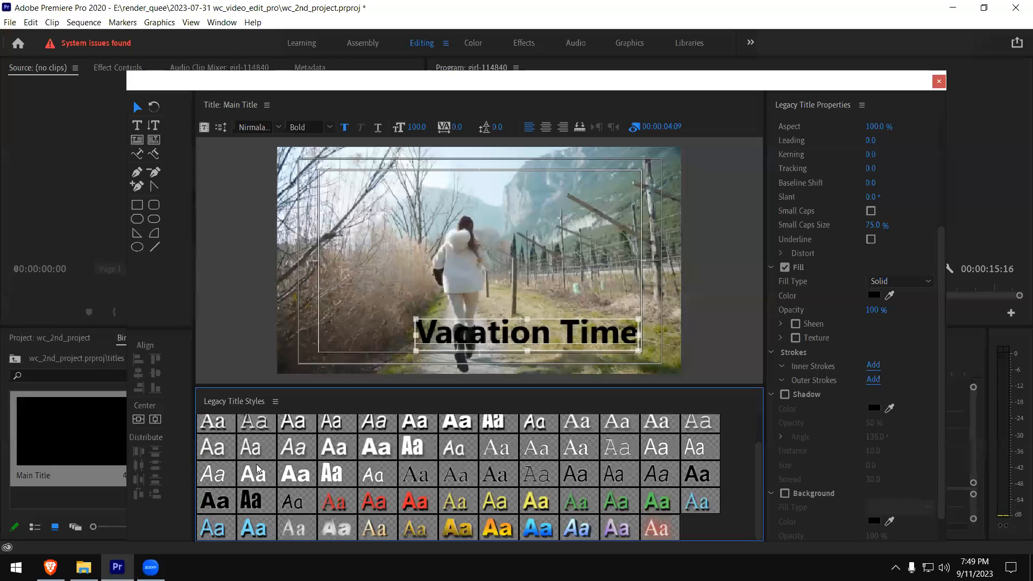
pyautogui.scroll(2, 227, 436)
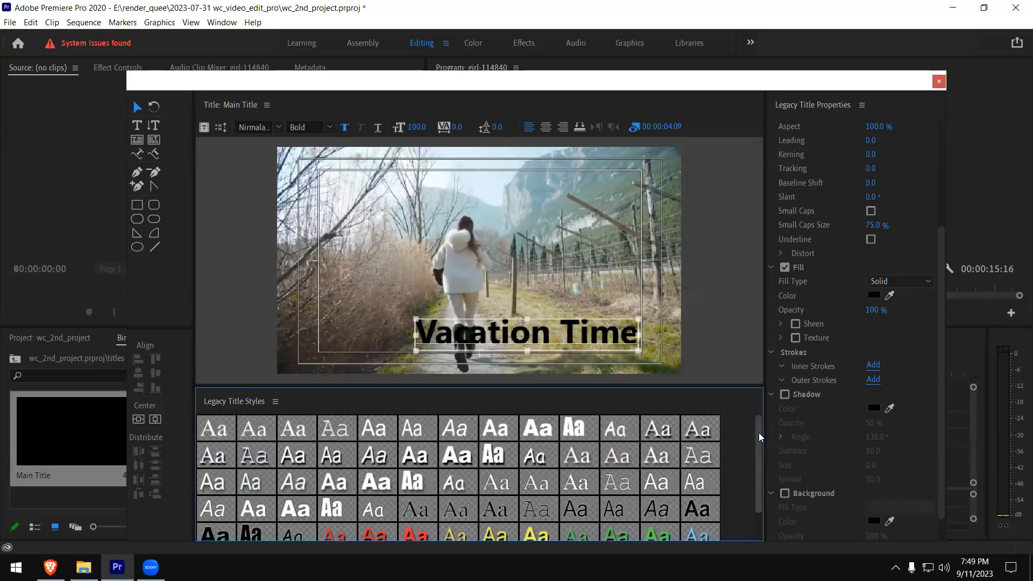
# - Try white, red and yellow title styles on the text, ending with Arial Bold yellow, and move it to the upper right of the frame
pyautogui.click(450, 462)
pyautogui.moveTo(483, 351); pyautogui.dragTo(420, 348)
pyautogui.click(414, 535)
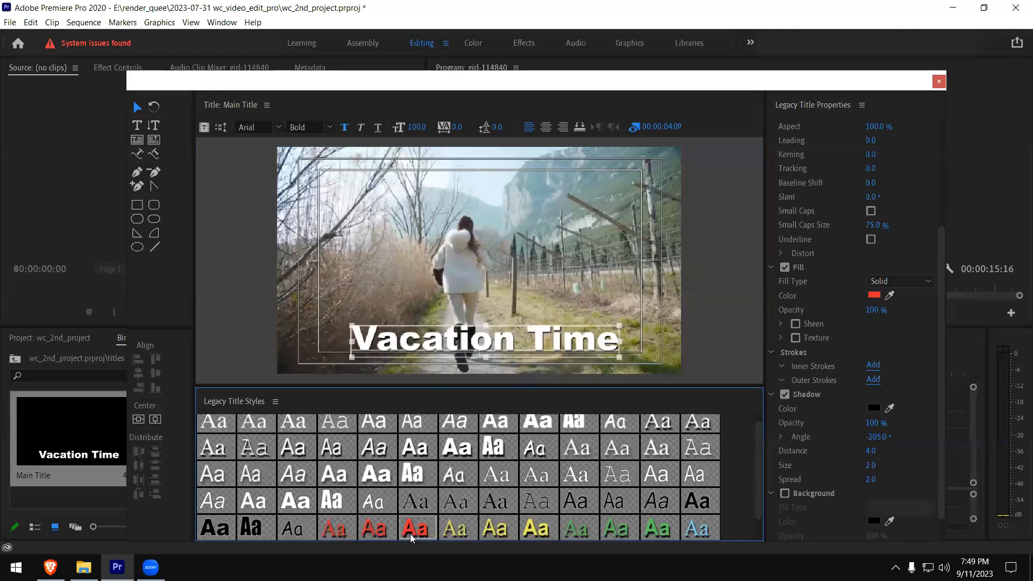
pyautogui.click(502, 538)
pyautogui.click(539, 532)
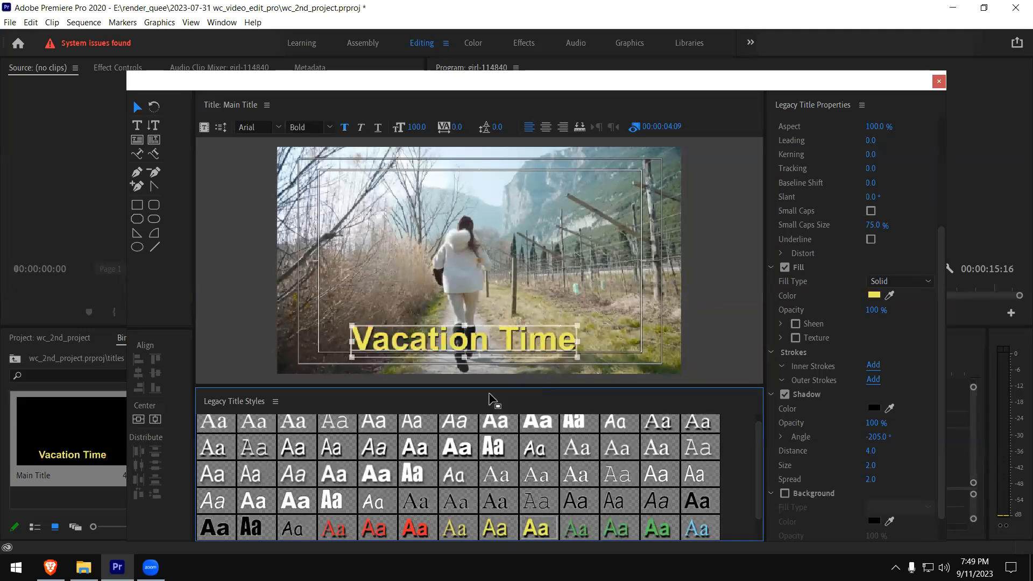
pyautogui.moveTo(469, 344); pyautogui.dragTo(527, 184)
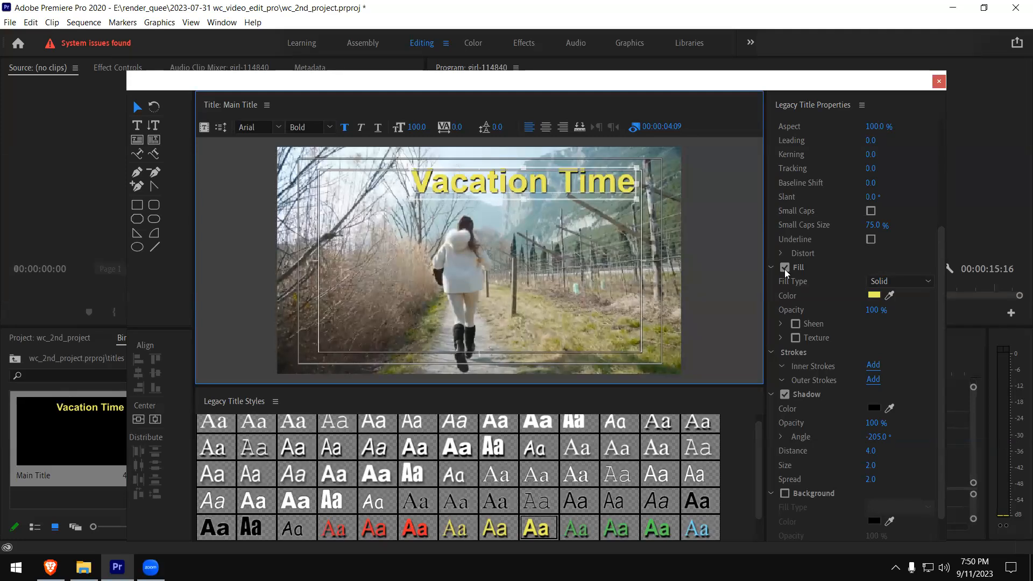
# - Try a dark red fill on the title text and restore the yellow Arial Bold style
pyautogui.click(873, 297)
pyautogui.moveTo(770, 294)
pyautogui.mouseDown()
pyautogui.moveTo(769, 286)
pyautogui.moveTo(741, 291)
pyautogui.moveTo(748, 324)
pyautogui.mouseUp()
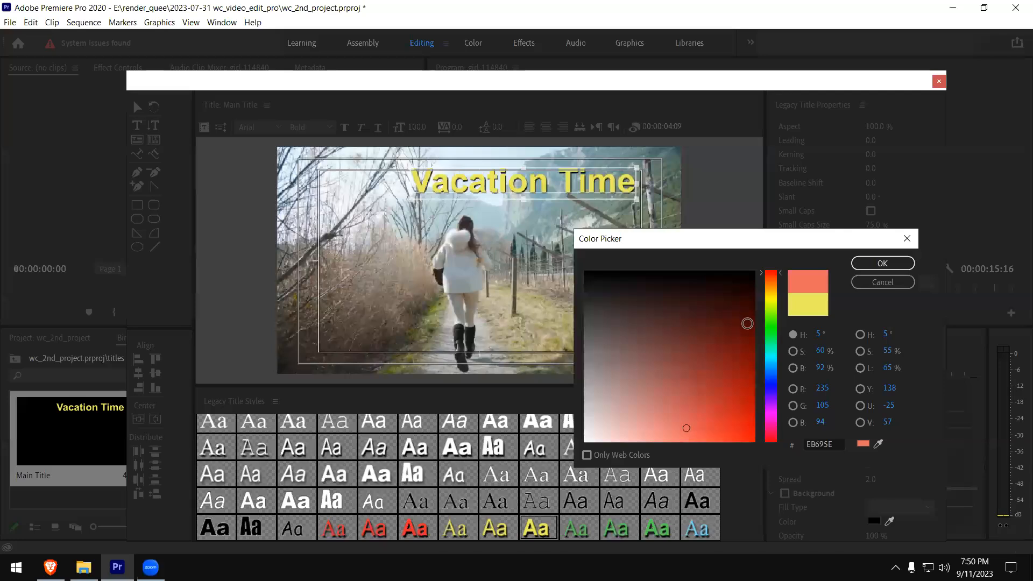
pyautogui.click(861, 264)
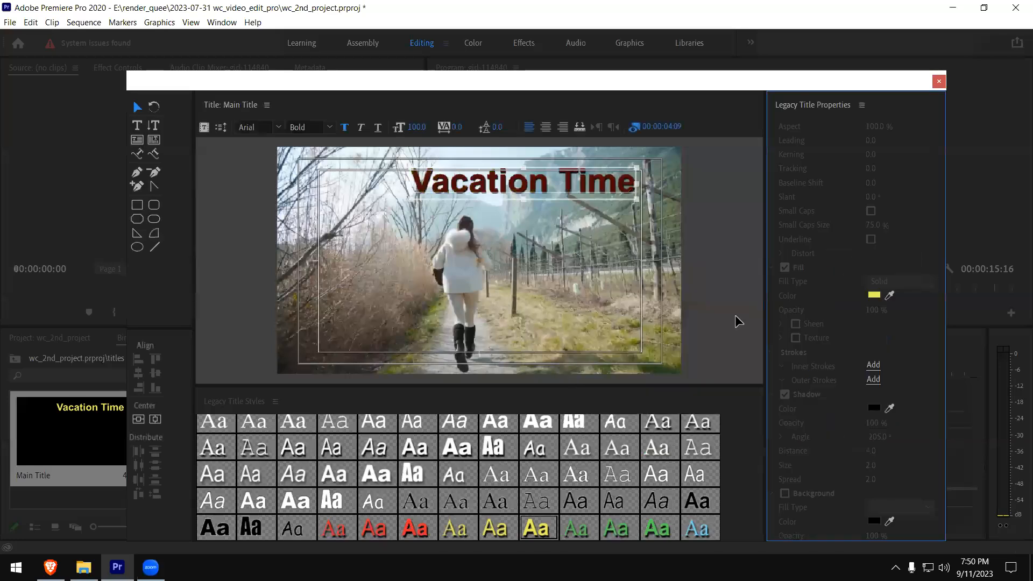
pyautogui.click(538, 528)
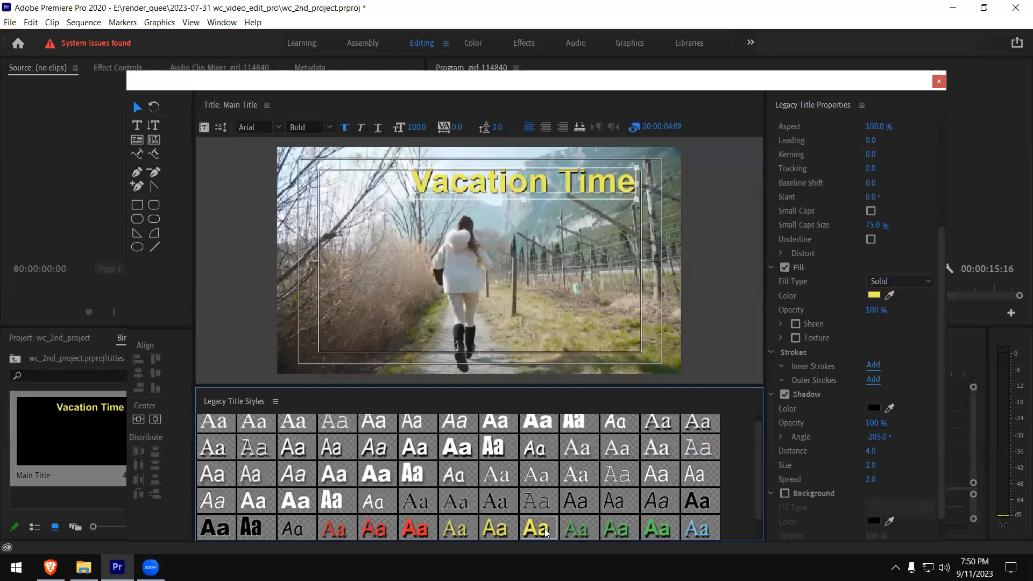
# - Compare black and white title styles on the text, ending with the white Impact Regular style with a 100% opacity shadow
pyautogui.click(213, 529)
pyautogui.click(251, 529)
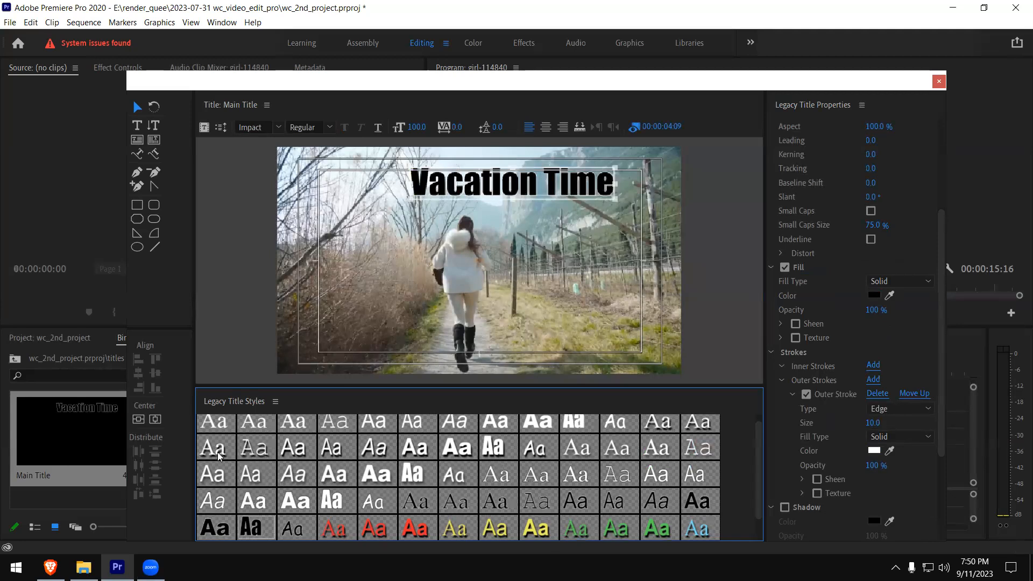
pyautogui.moveTo(466, 192); pyautogui.dragTo(378, 196)
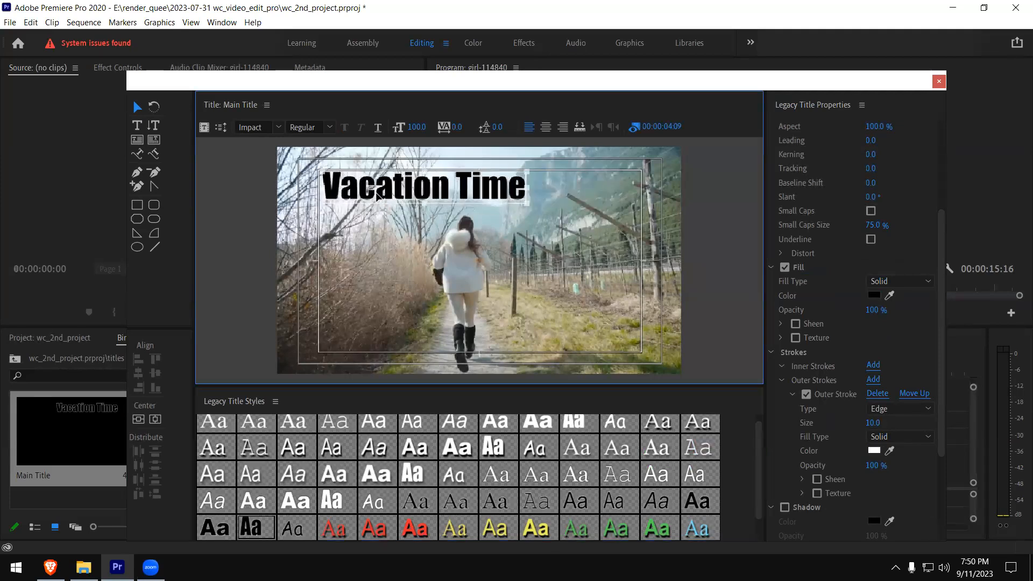
pyautogui.click(299, 510)
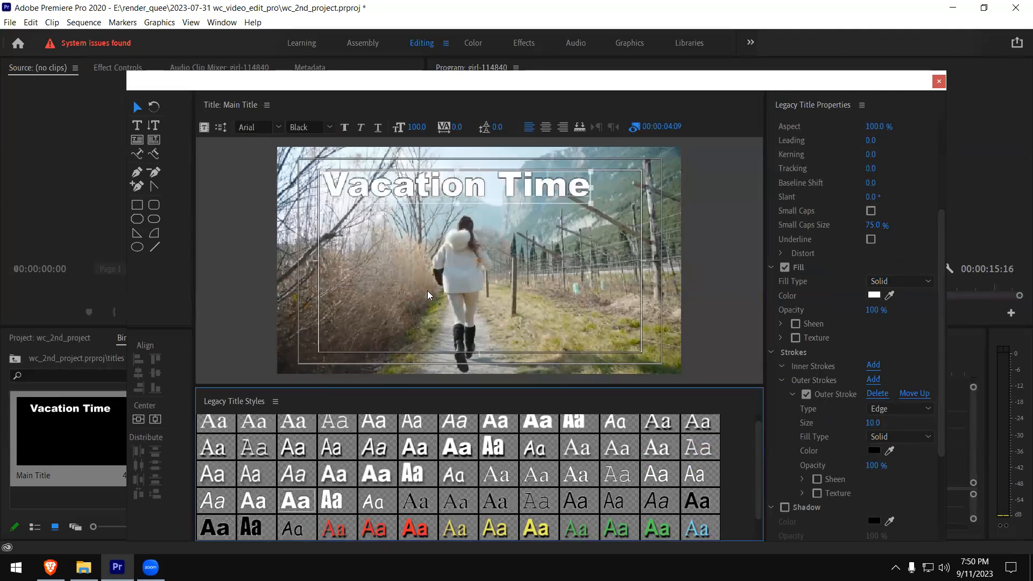
pyautogui.click(412, 476)
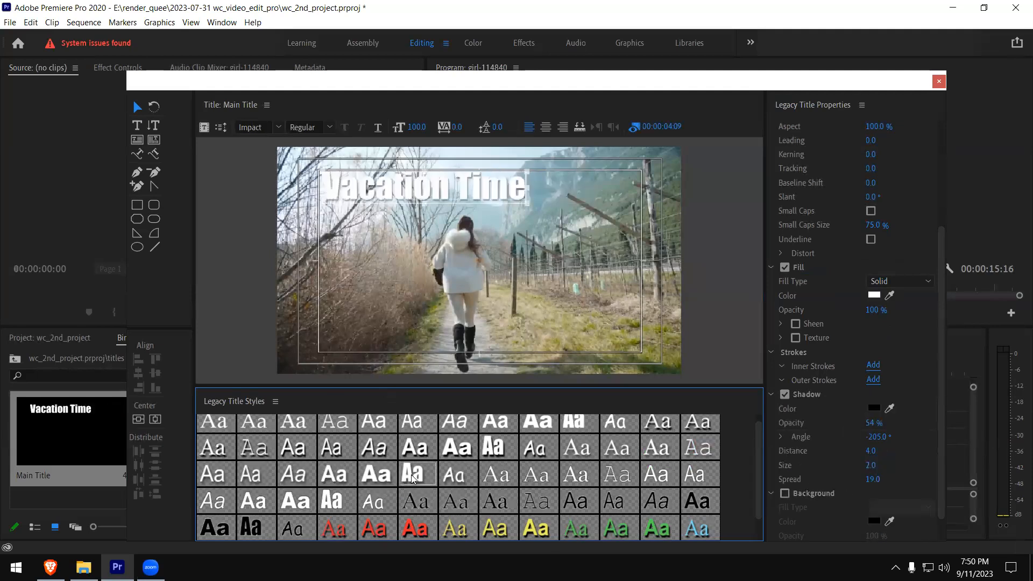
pyautogui.click(381, 477)
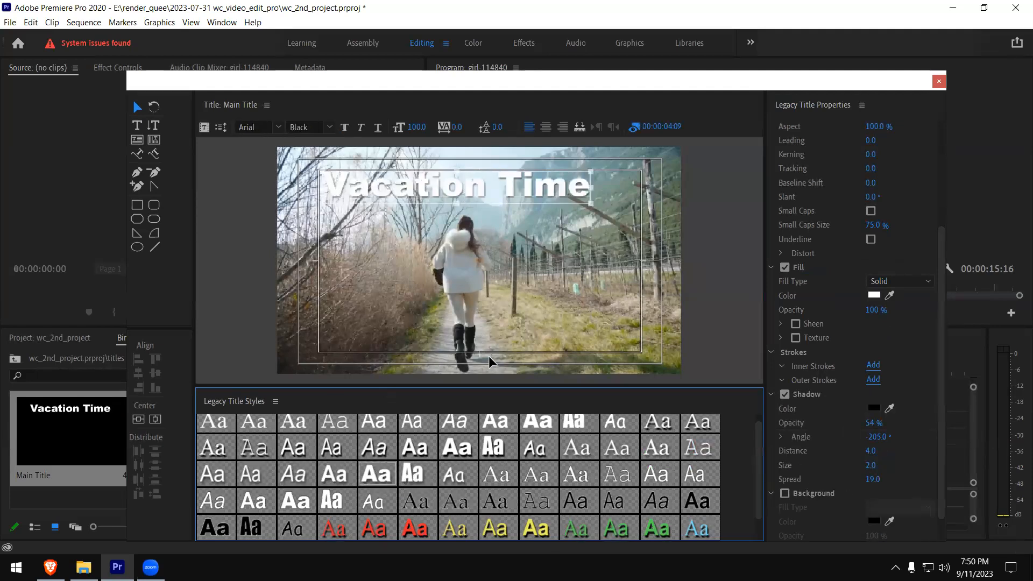
pyautogui.click(496, 456)
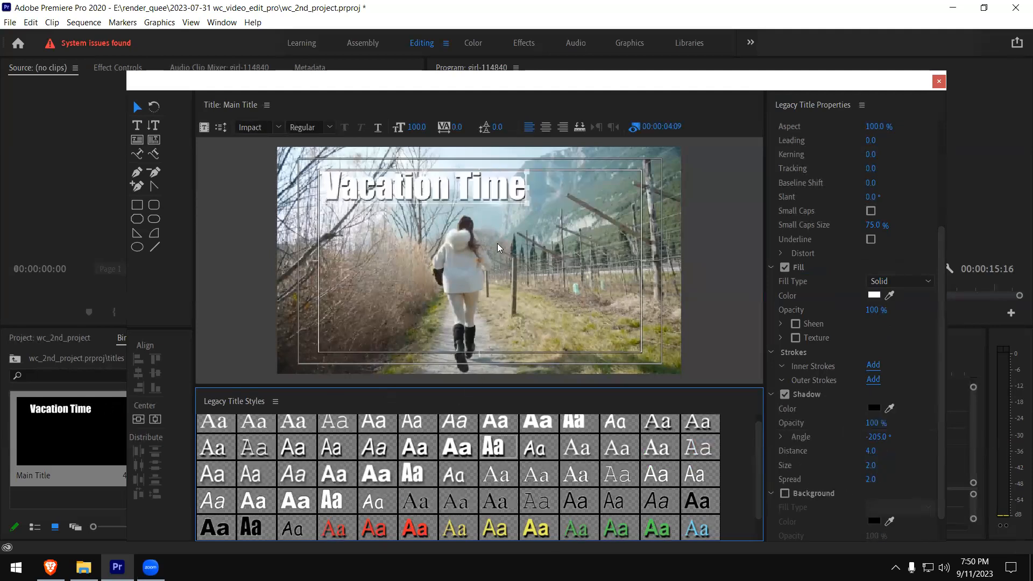
# - Move the Vacation Time text to the lower-right corner of the safe area and shrink it to a font size of about 46.7
pyautogui.moveTo(424, 190); pyautogui.dragTo(535, 336)
pyautogui.moveTo(438, 320); pyautogui.dragTo(517, 336)
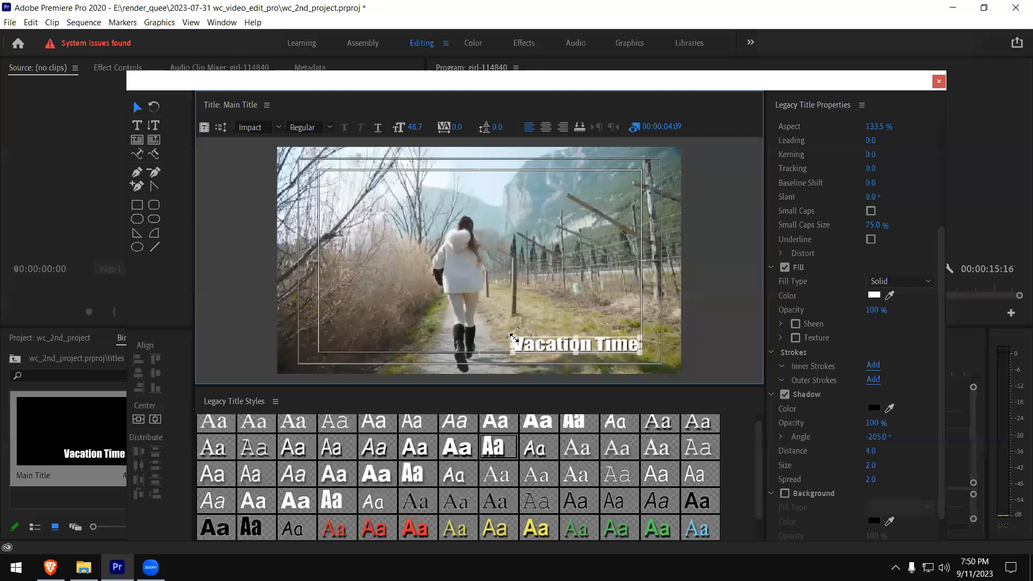
pyautogui.click(521, 311)
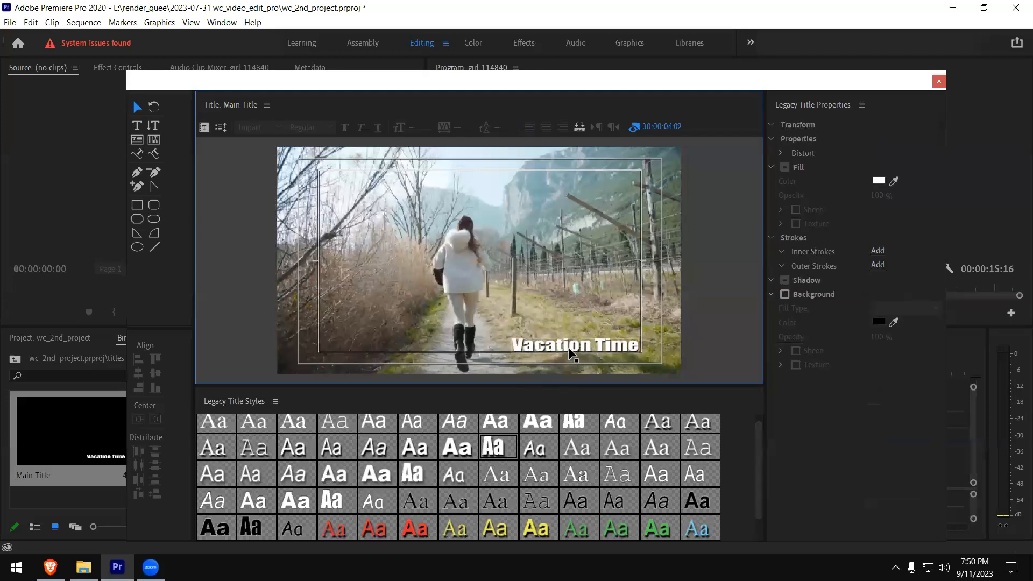
# - Fine-tune the Vacation Time text in the lower-right corner of the safe area at font size 44.6 and close the title editor
pyautogui.moveTo(568, 344); pyautogui.dragTo(566, 350)
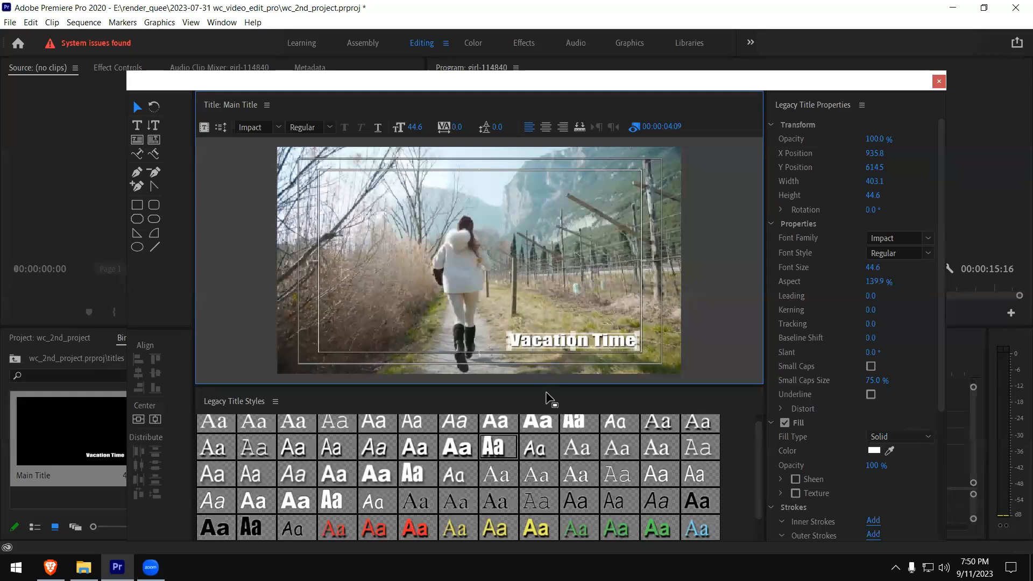
pyautogui.moveTo(543, 345); pyautogui.dragTo(568, 330)
pyautogui.click(568, 330)
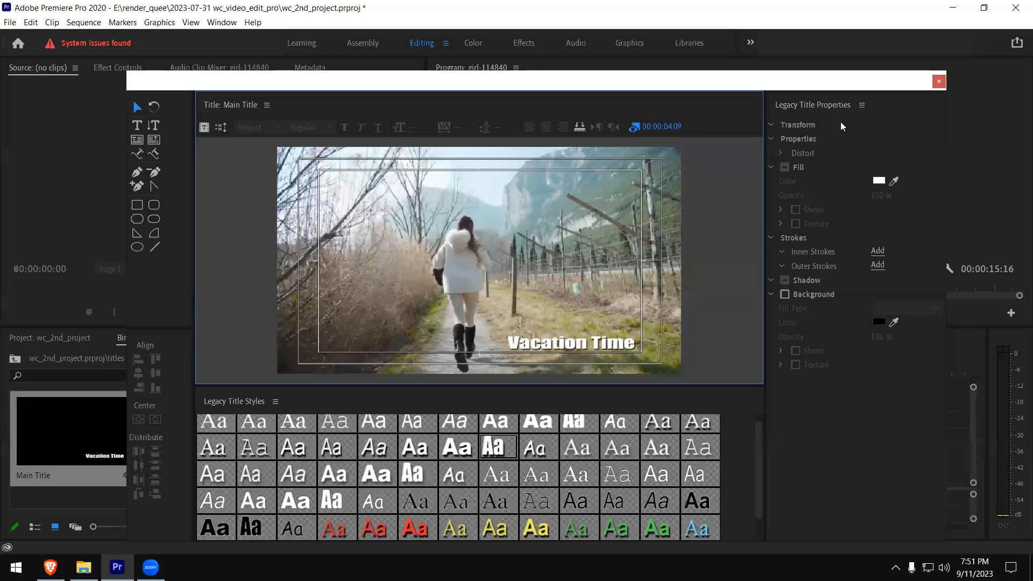
pyautogui.click(939, 82)
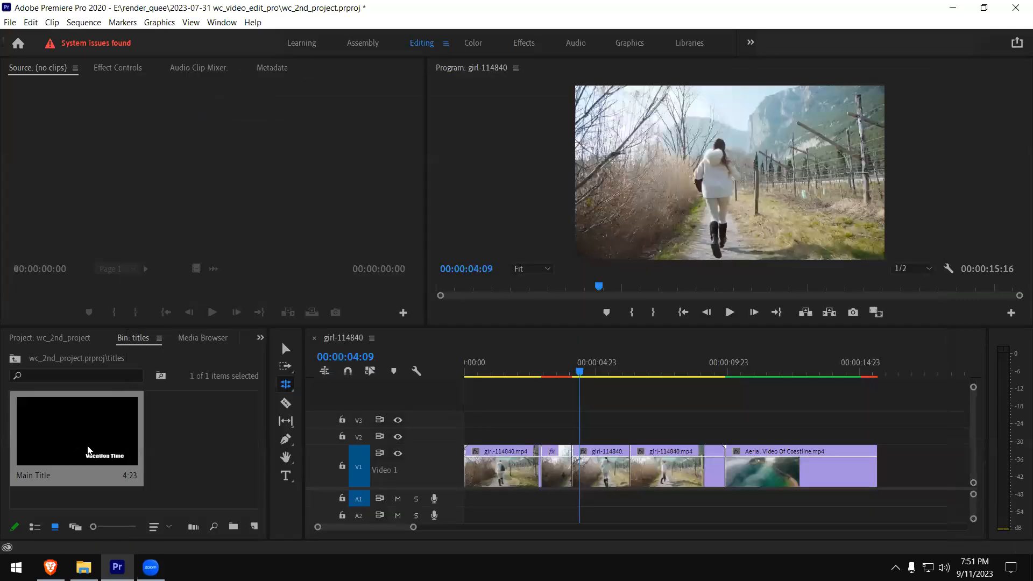
# - Place the Main Title clip on video track V2 starting at 00:00:02:21 and select it with the Selection tool
pyautogui.moveTo(579, 374); pyautogui.dragTo(541, 375)
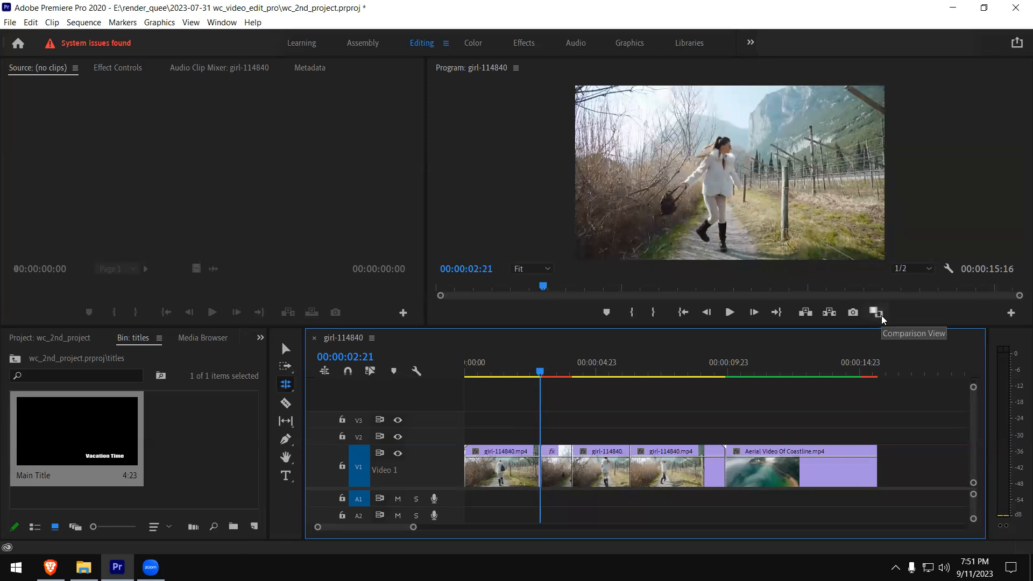
pyautogui.moveTo(86, 444); pyautogui.dragTo(541, 438)
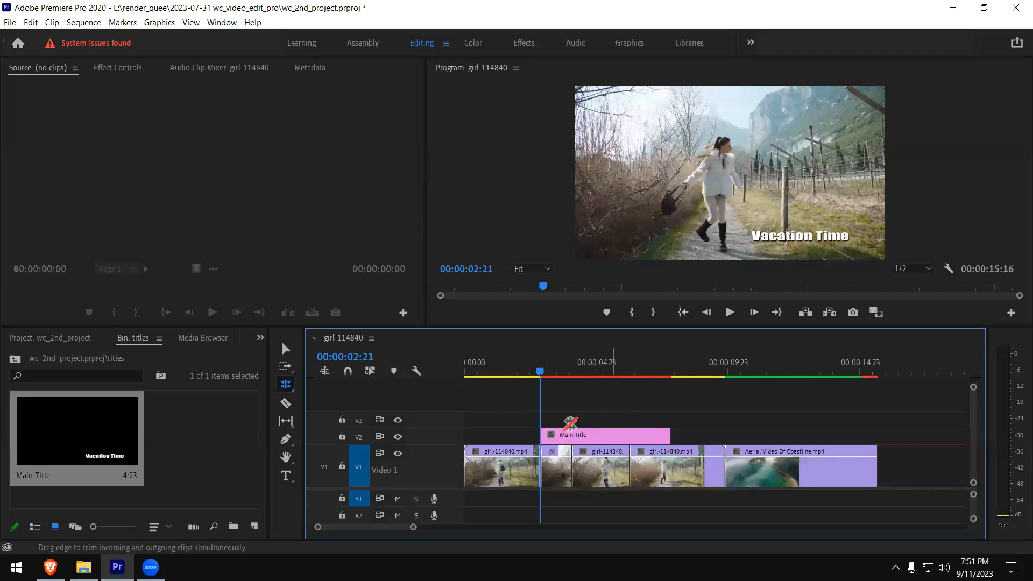
pyautogui.click(285, 348)
pyautogui.click(580, 440)
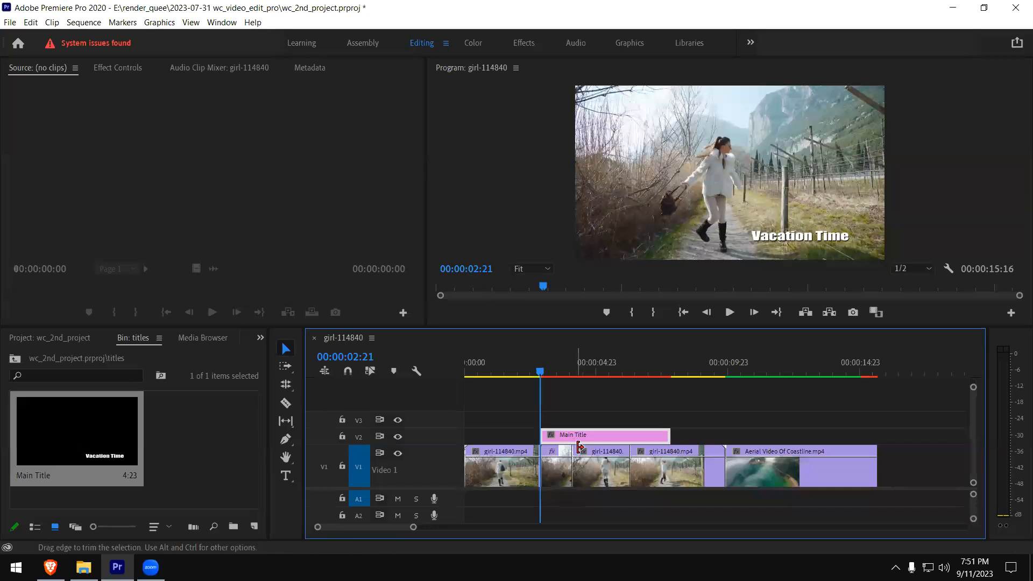
# - Shorten the Main Title clip by trimming its end to shortly before 00:00:04:23, and preview it before and after the trim
pyautogui.press('space')
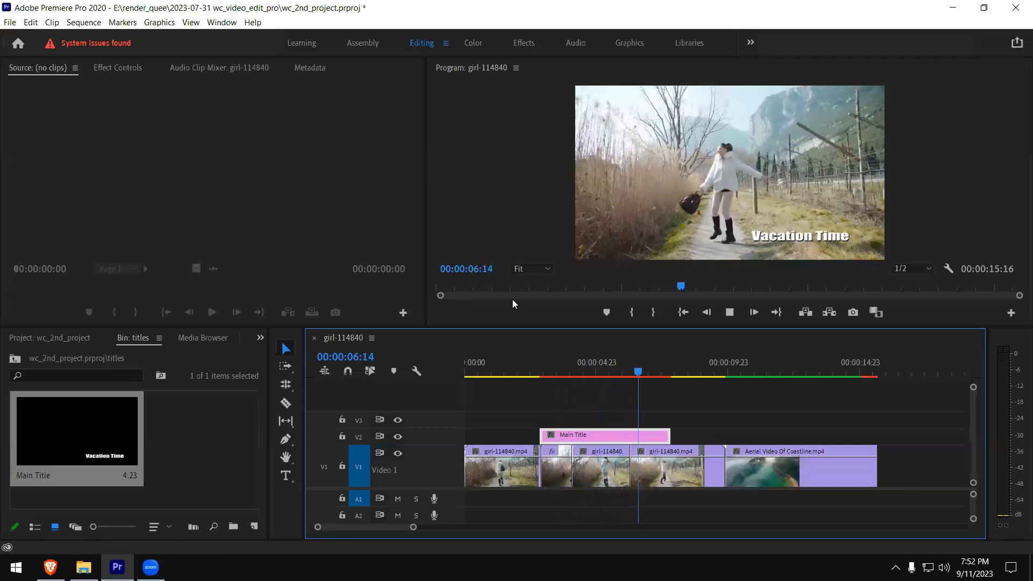
pyautogui.moveTo(666, 376); pyautogui.dragTo(669, 371)
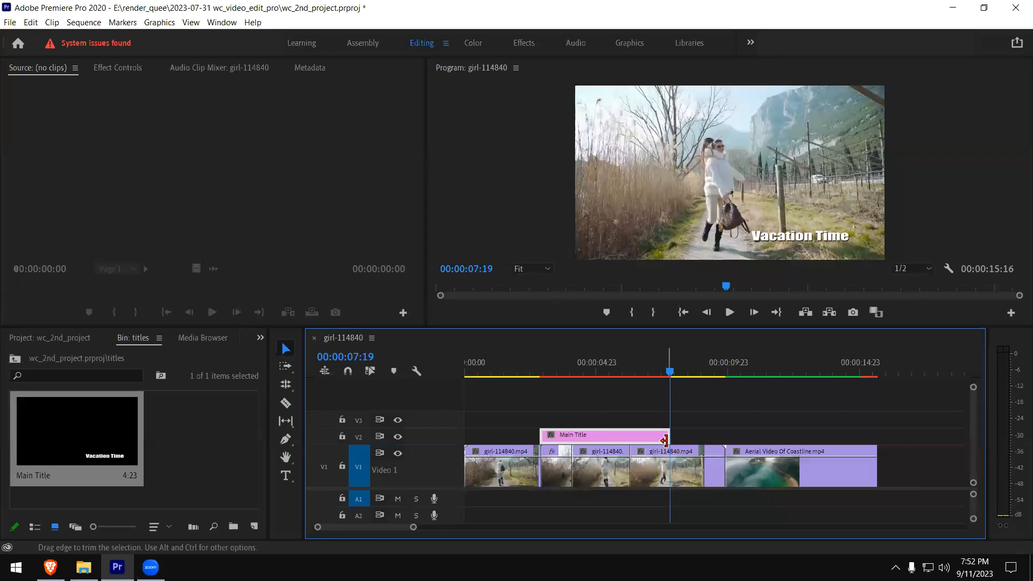
pyautogui.moveTo(653, 437); pyautogui.dragTo(581, 436)
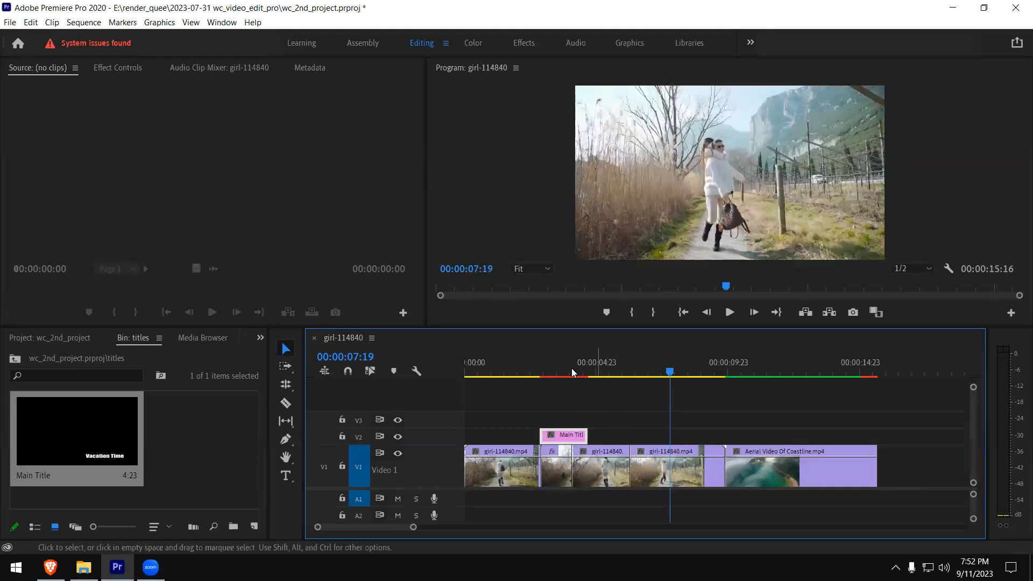
pyautogui.click(541, 370)
pyautogui.press('space')
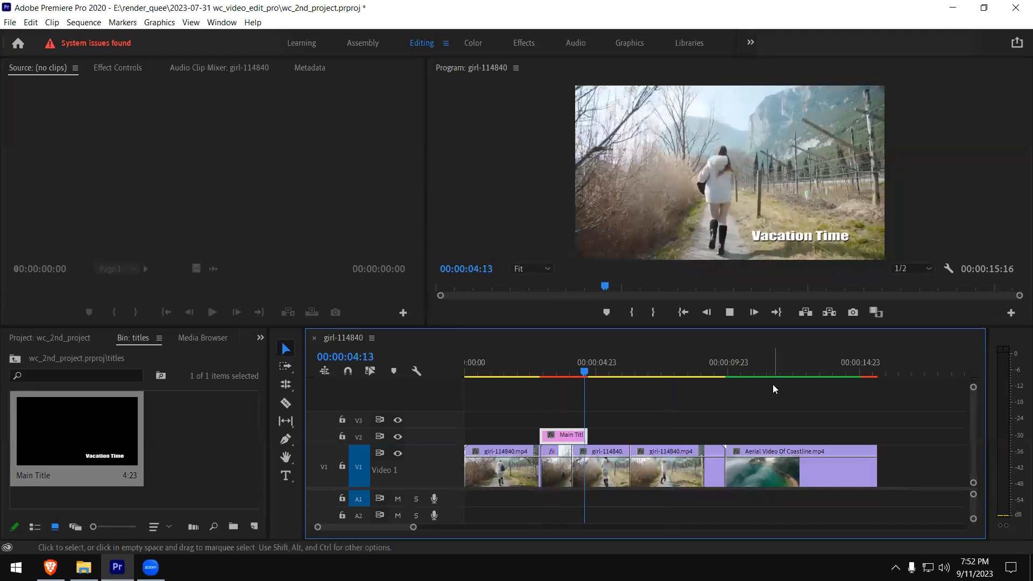
pyautogui.press('space')
# - Move the Main Title clip to track V3 so it ends with the first video clip, and preview it
pyautogui.moveTo(582, 435); pyautogui.dragTo(487, 360)
pyautogui.click(483, 364)
pyautogui.press('space')
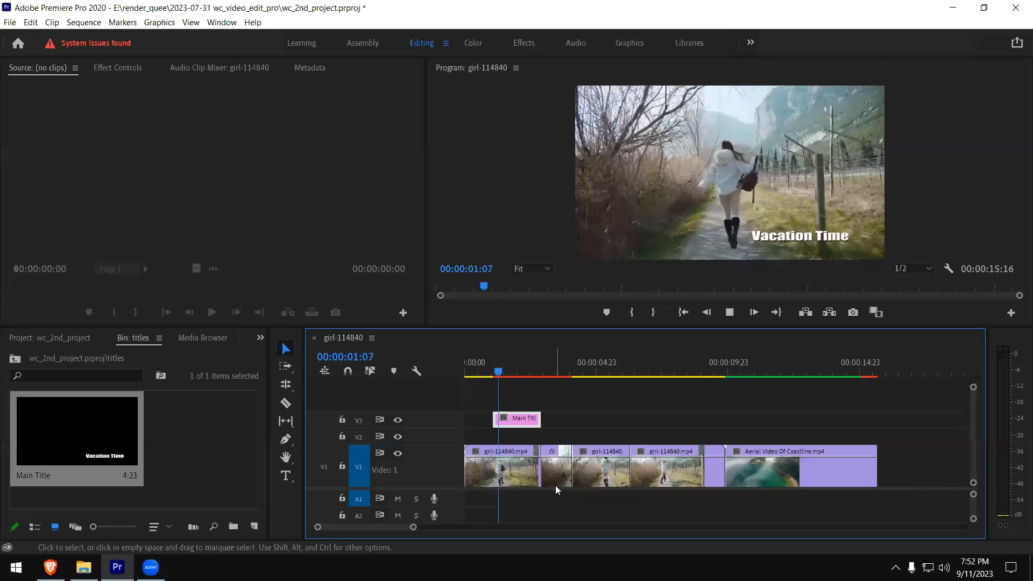
pyautogui.press('space')
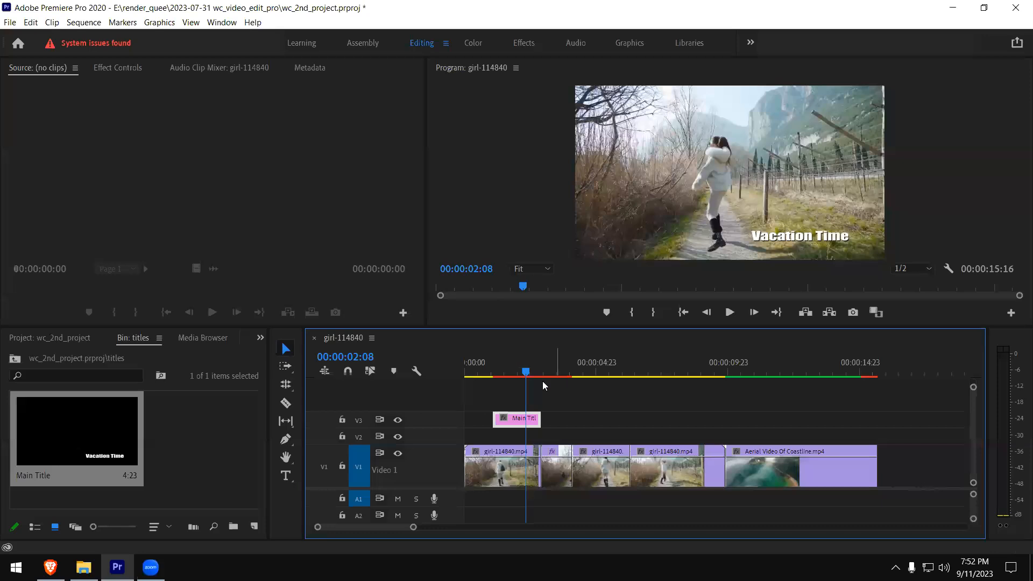
# - Enlarge track V3 and keyframe the Main Title clip's opacity so it fades in at its start and out at its end
pyautogui.moveTo(455, 412); pyautogui.dragTo(455, 395)
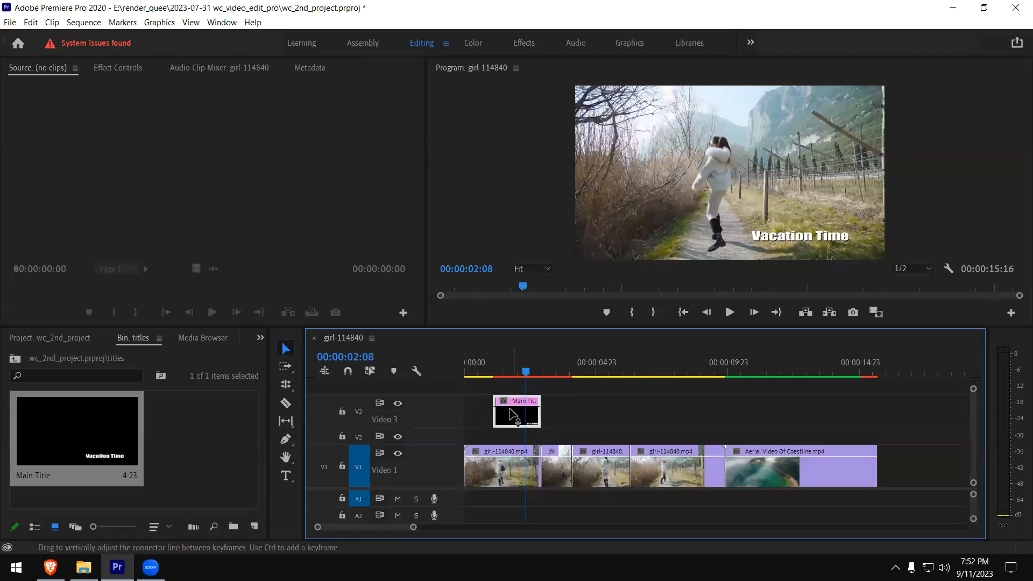
pyautogui.keyDown('ctrl'); pyautogui.click(502, 407); pyautogui.keyUp('ctrl')
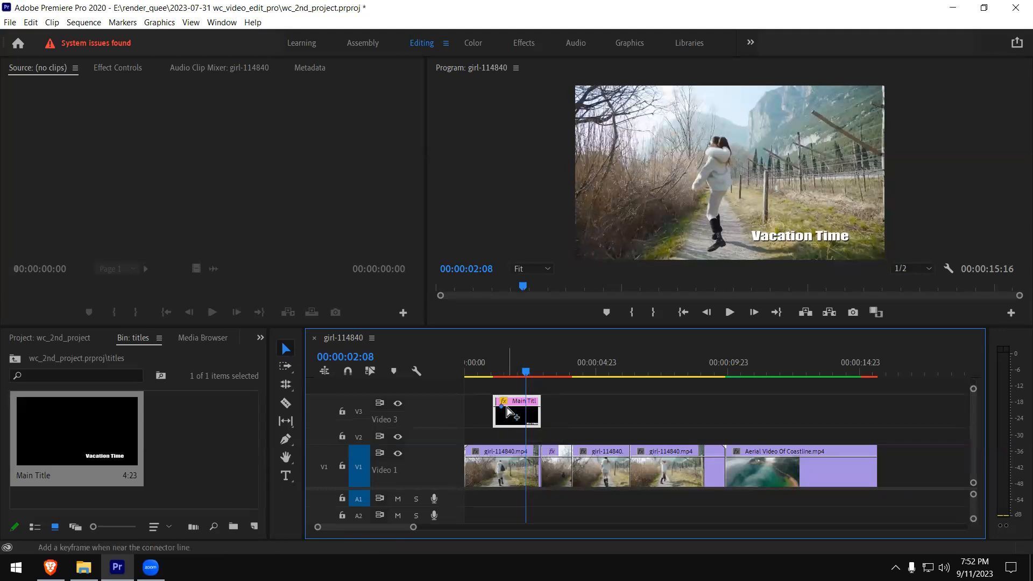
pyautogui.keyDown('ctrl'); pyautogui.click(534, 407); pyautogui.keyUp('ctrl')
pyautogui.keyDown('ctrl'); pyautogui.click(496, 407); pyautogui.keyUp('ctrl')
pyautogui.moveTo(496, 407); pyautogui.dragTo(493, 432)
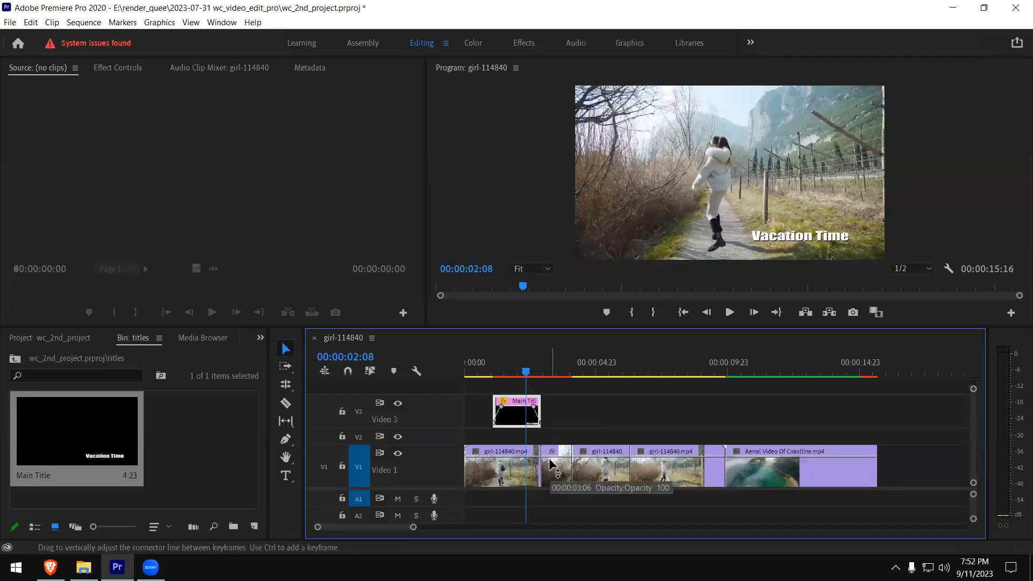
# - Play the sequence from before the Main Title clip to check its fade-in and fade-out
pyautogui.click(481, 370)
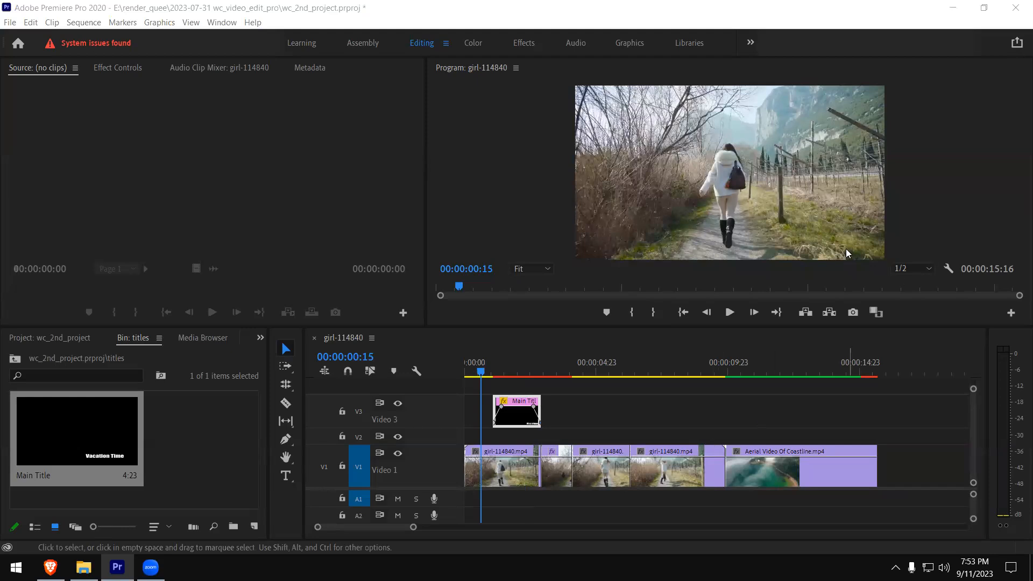
pyautogui.click(828, 266)
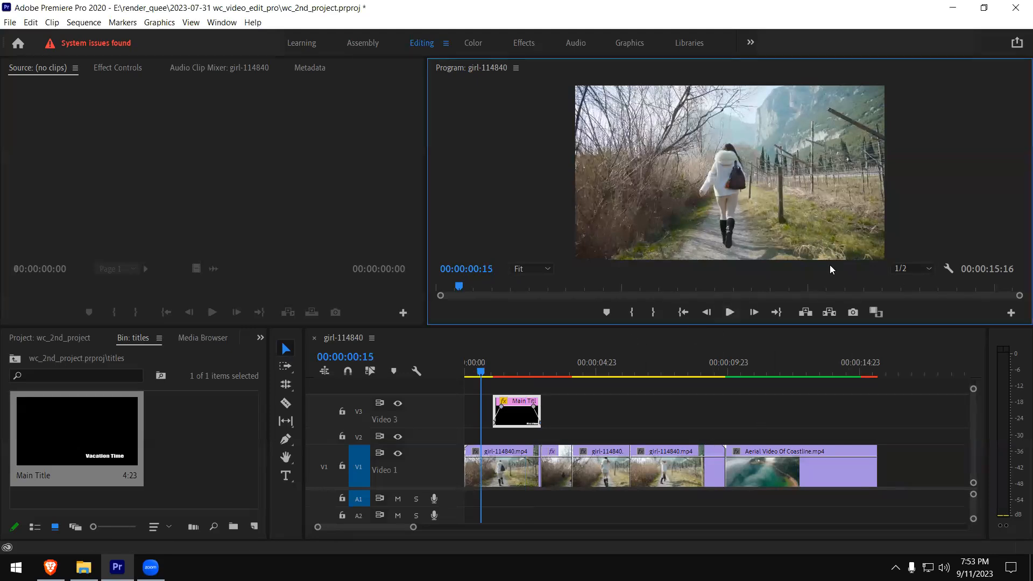
pyautogui.click(729, 312)
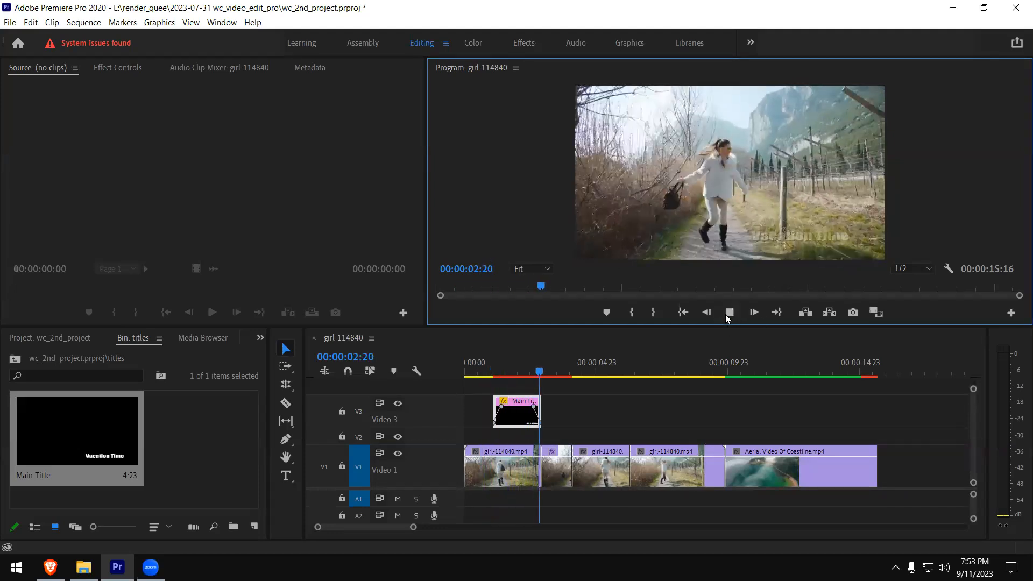
pyautogui.press('space')
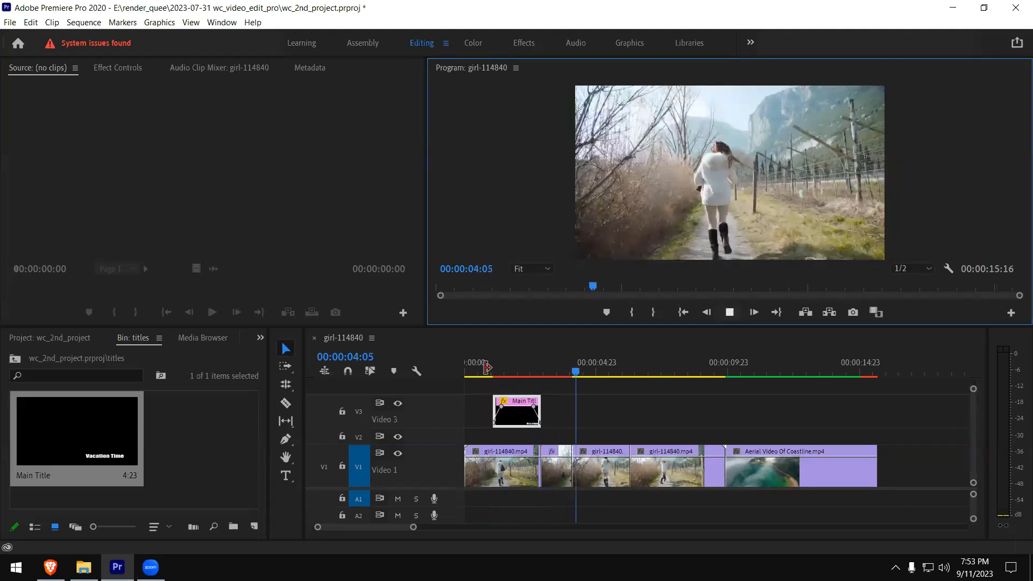
pyautogui.click(514, 437)
pyautogui.press('Home')
pyautogui.press('space')
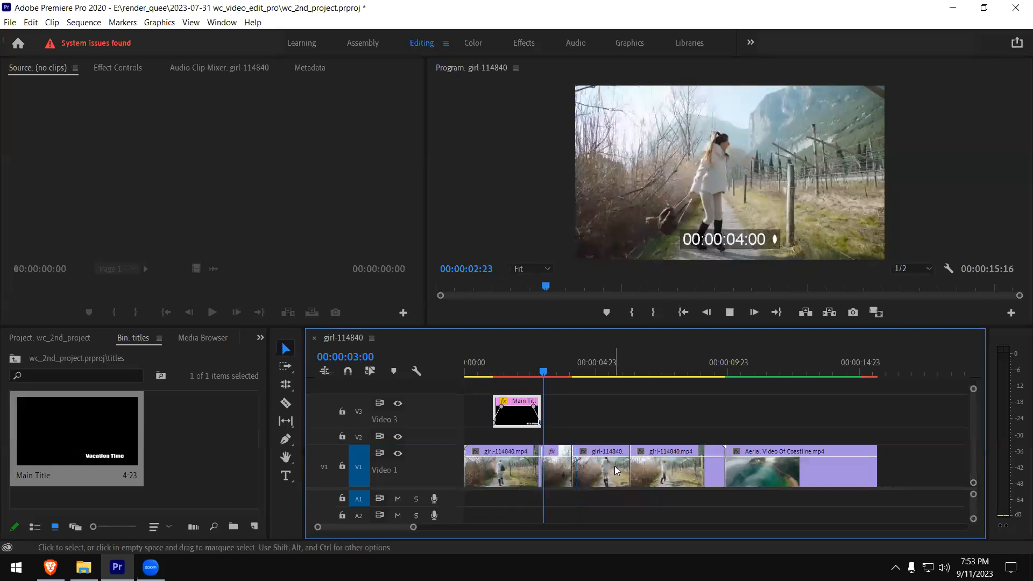
pyautogui.press('space')
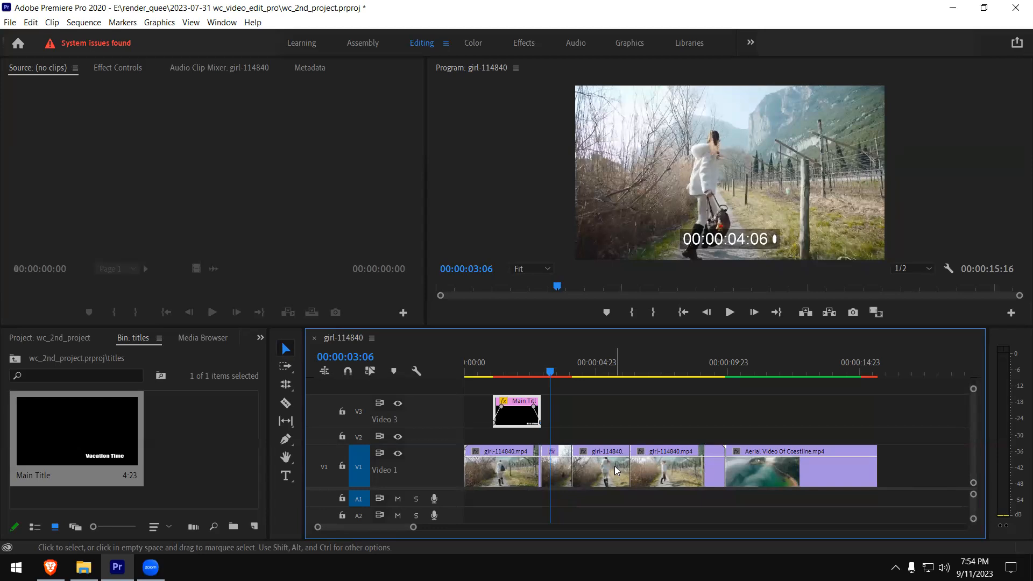
# - Compare frames with and without the title along the timeline and replay the start of its fade-in
pyautogui.click(482, 300)
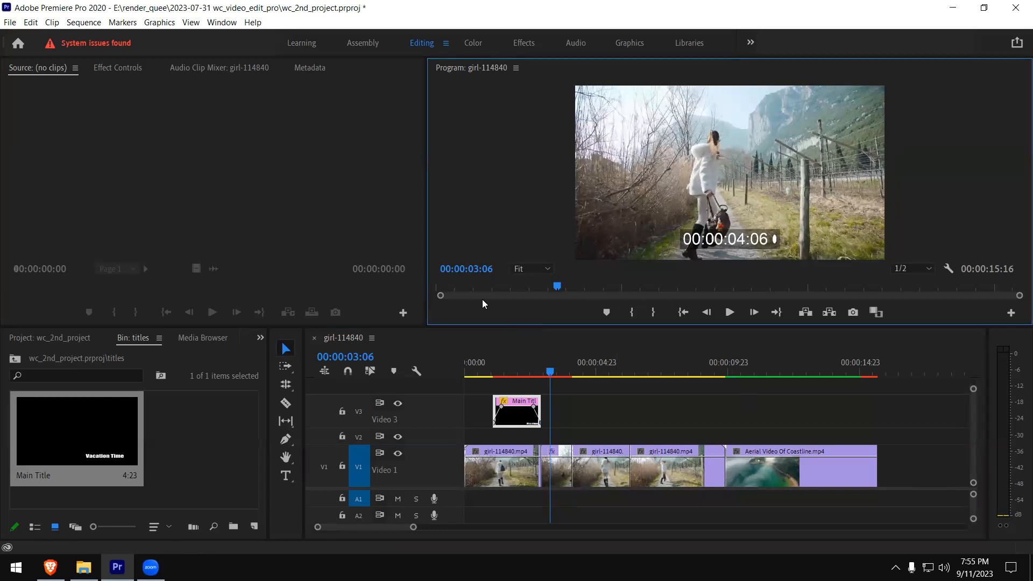
pyautogui.click(501, 366)
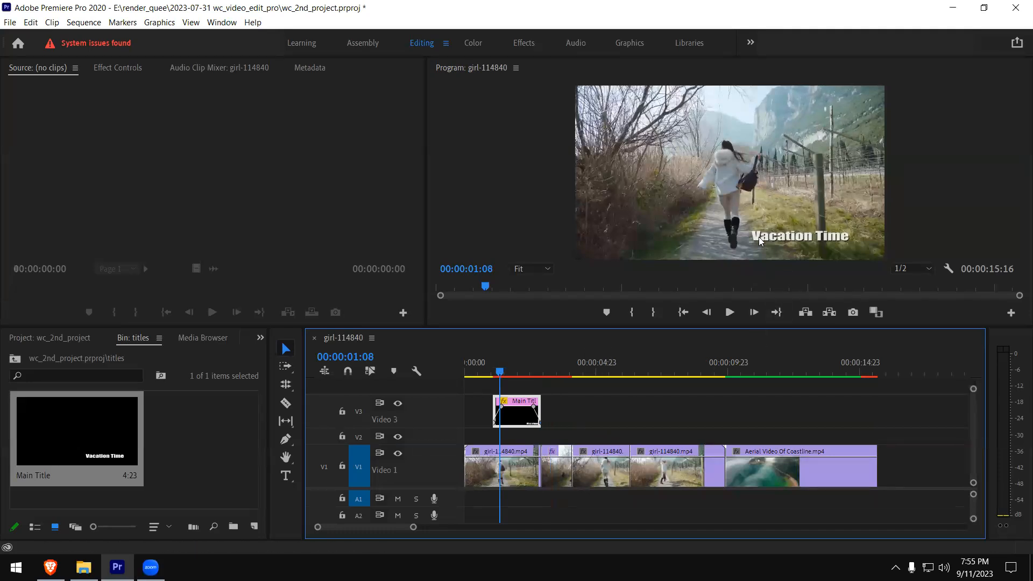
pyautogui.click(647, 367)
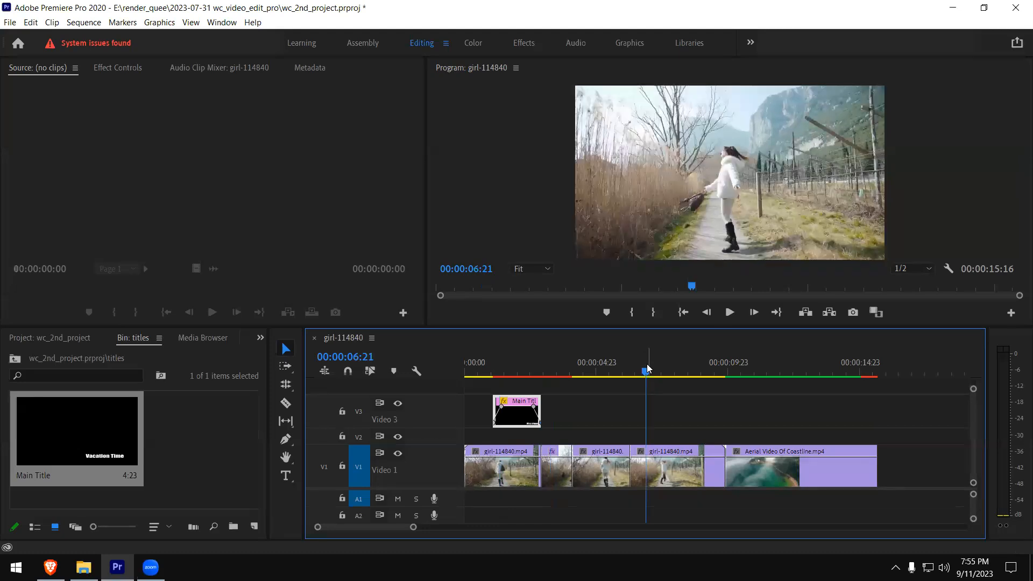
pyautogui.click(576, 368)
pyautogui.click(494, 369)
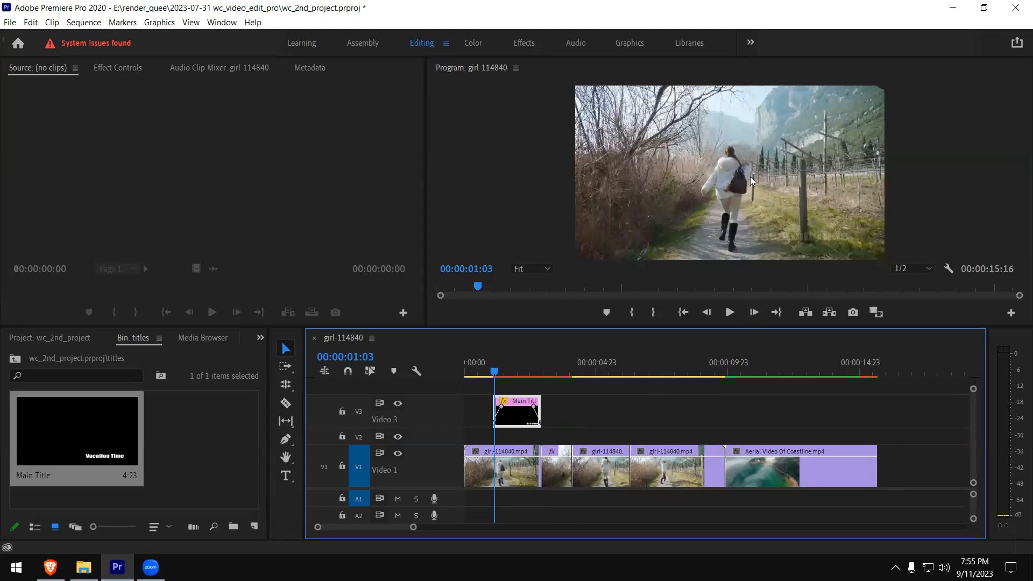
pyautogui.click(483, 369)
pyautogui.press('space')
pyautogui.press('space')
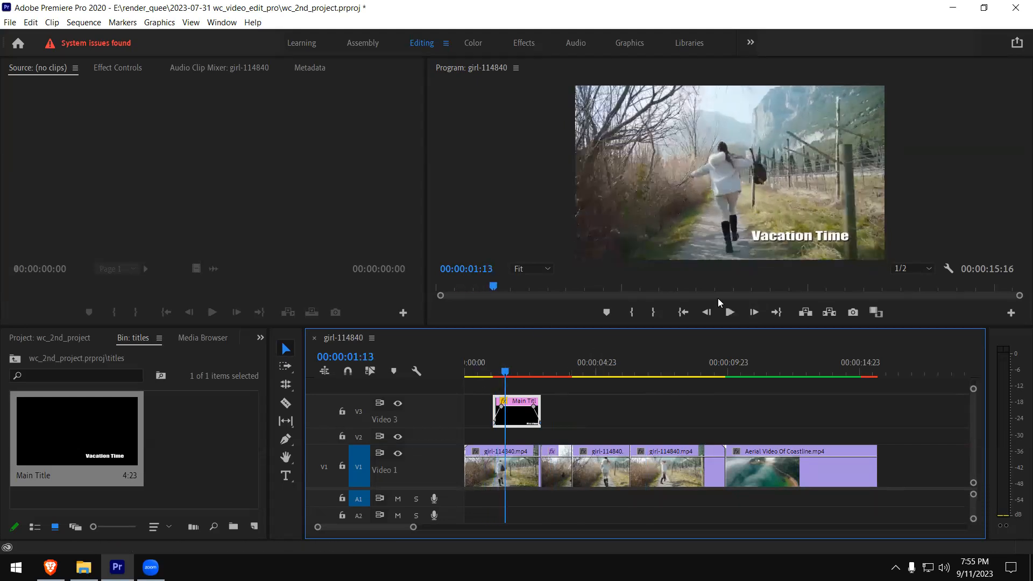
# - Open Main Title in the title editor for review, close it, and check frames before and within the title clip
pyautogui.doubleClick(99, 435)
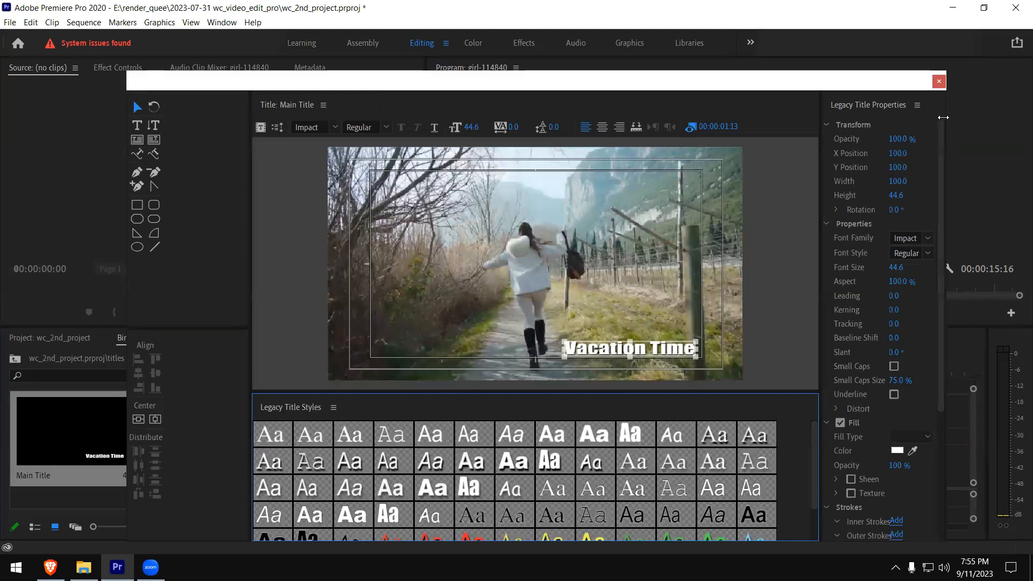
pyautogui.click(939, 81)
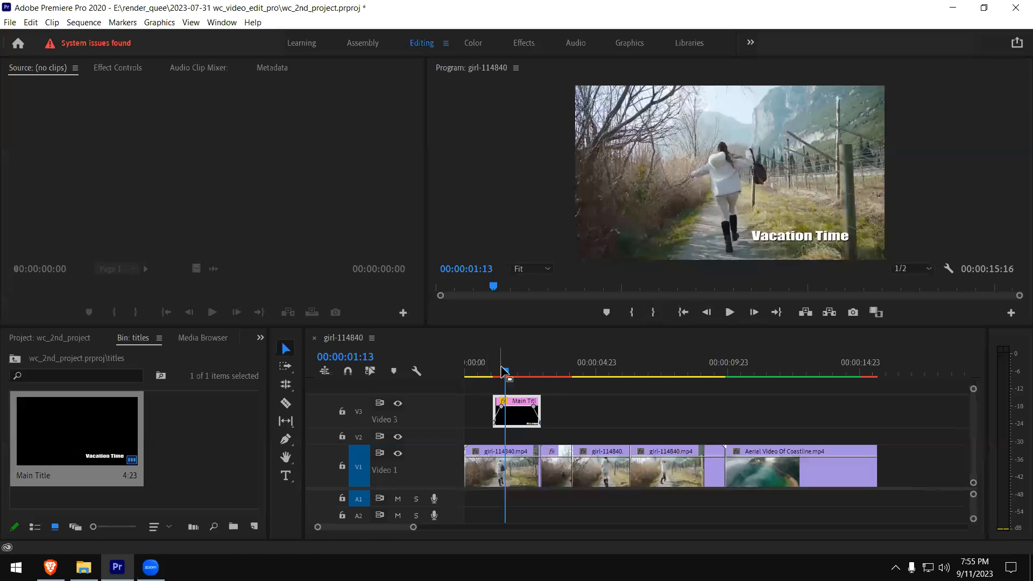
pyautogui.click(484, 368)
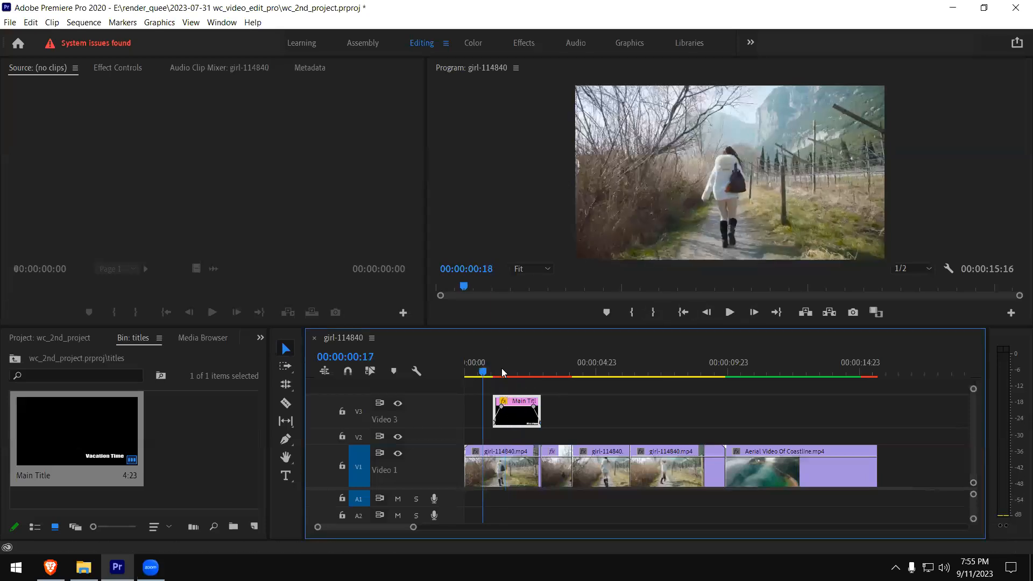
pyautogui.click(511, 370)
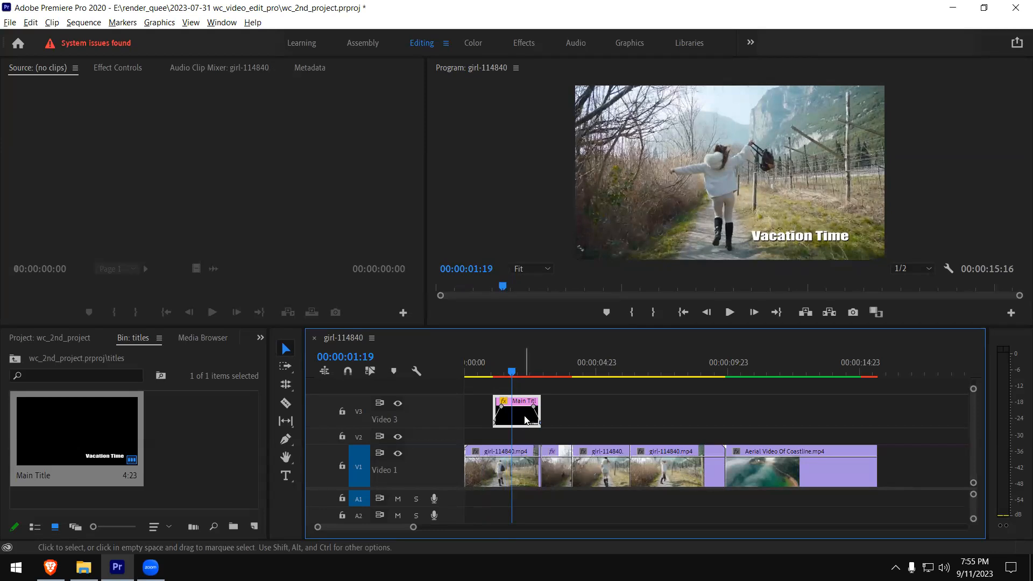
# - Duplicate the Main Title clip on V3 to start above the fourth video clip, and play the copy
pyautogui.moveTo(524, 417); pyautogui.dragTo(661, 419)
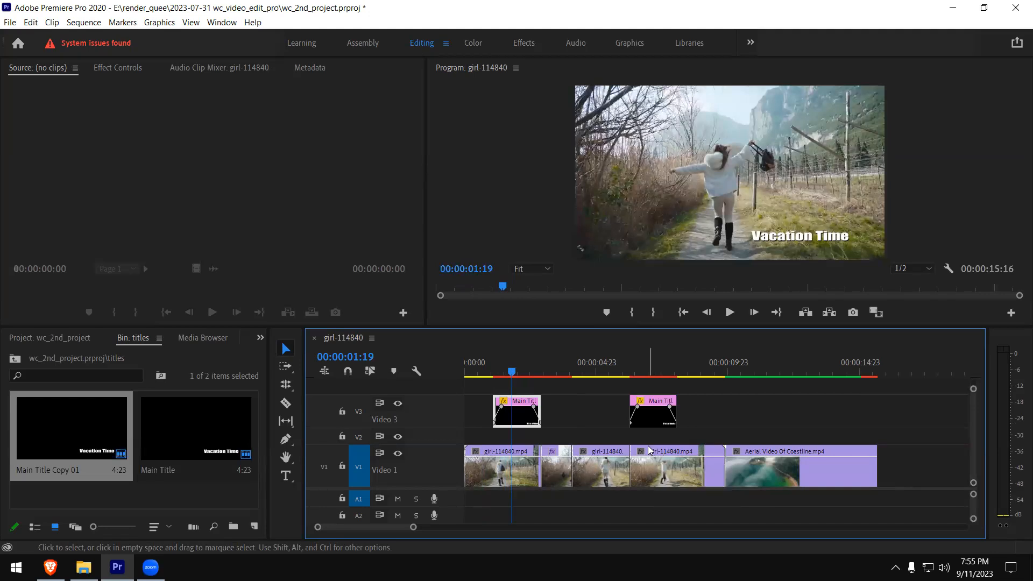
pyautogui.click(625, 369)
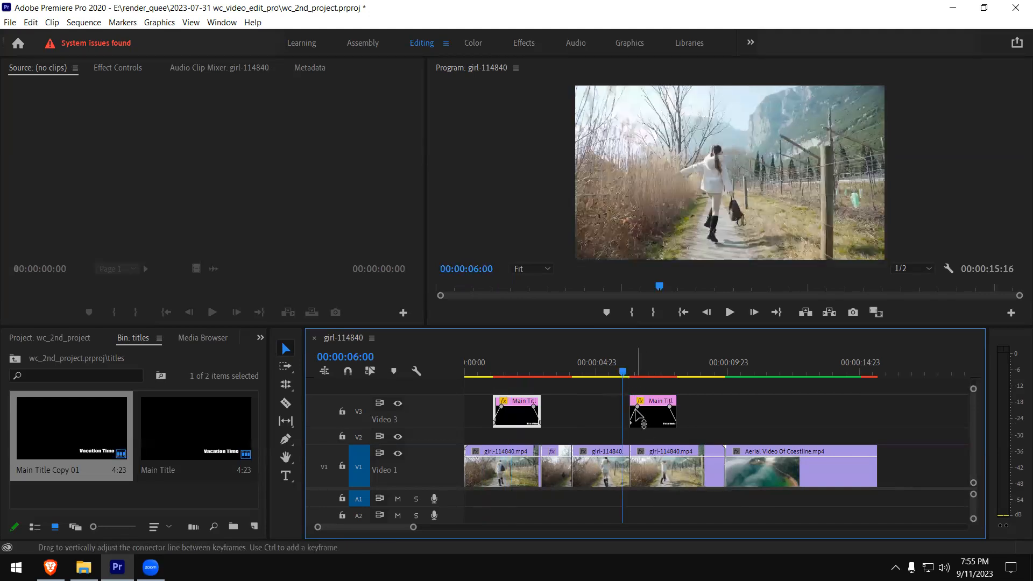
pyautogui.press('space')
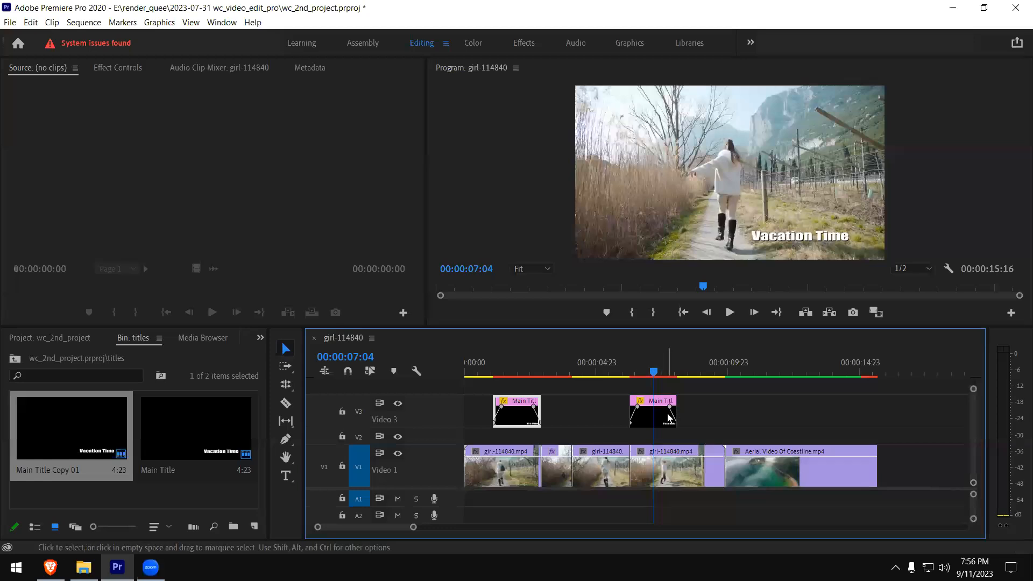
# - Rename the Main Title Copy 01 item in the titles bin to "subscribe"
pyautogui.click(56, 466)
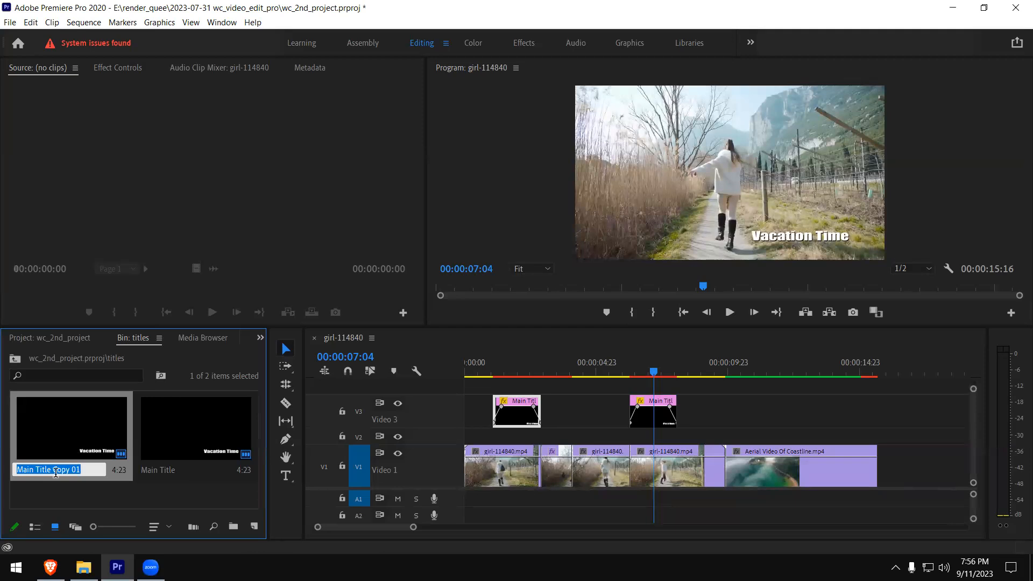
pyautogui.write('subscribe')
pyautogui.press('Tab')
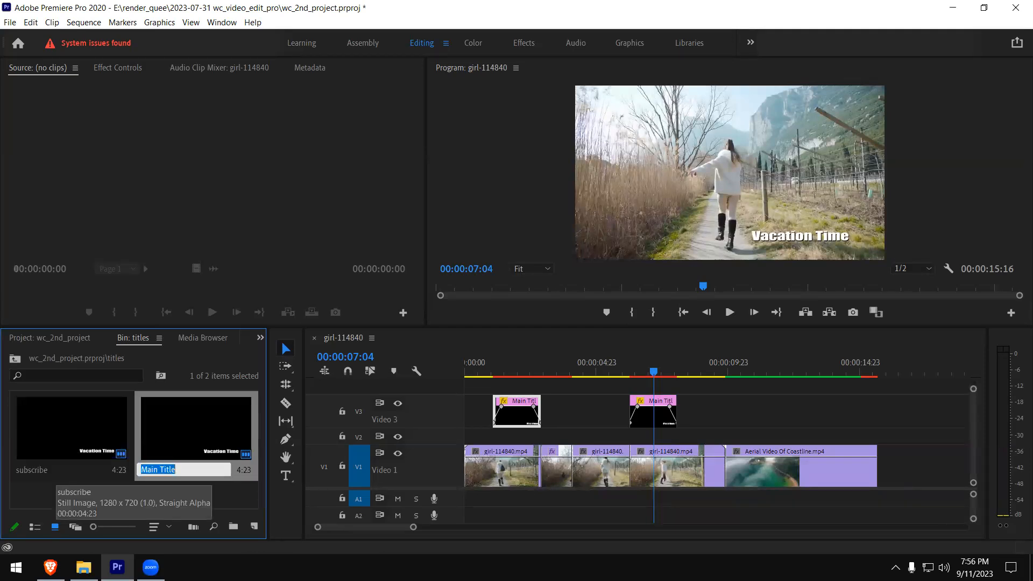
# - Open the subscribe title for editing, replace its text with "Subscribe ...", and close the title editor
pyautogui.click(38, 483)
pyautogui.click(74, 450)
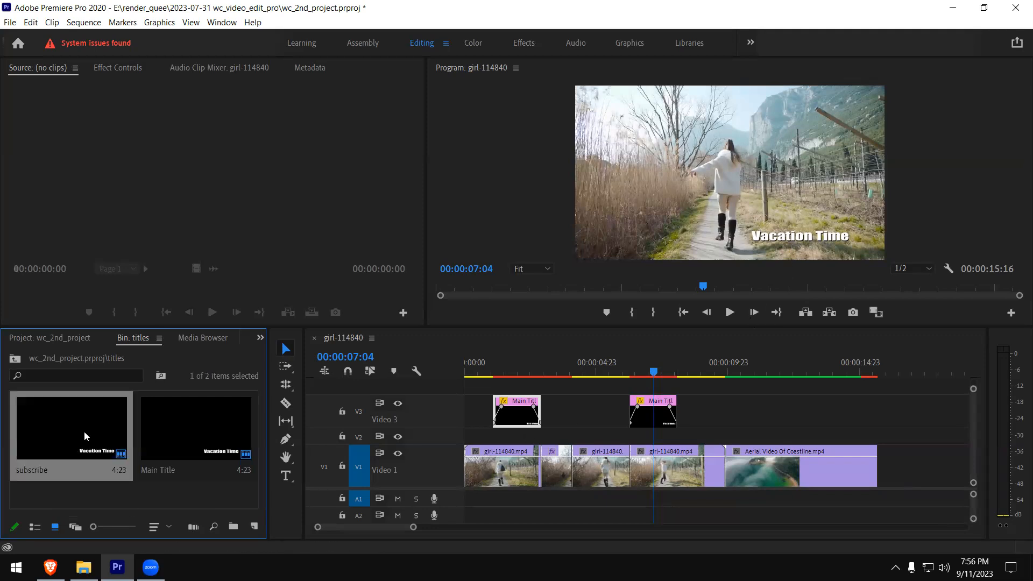
pyautogui.doubleClick(83, 431)
pyautogui.click(627, 360)
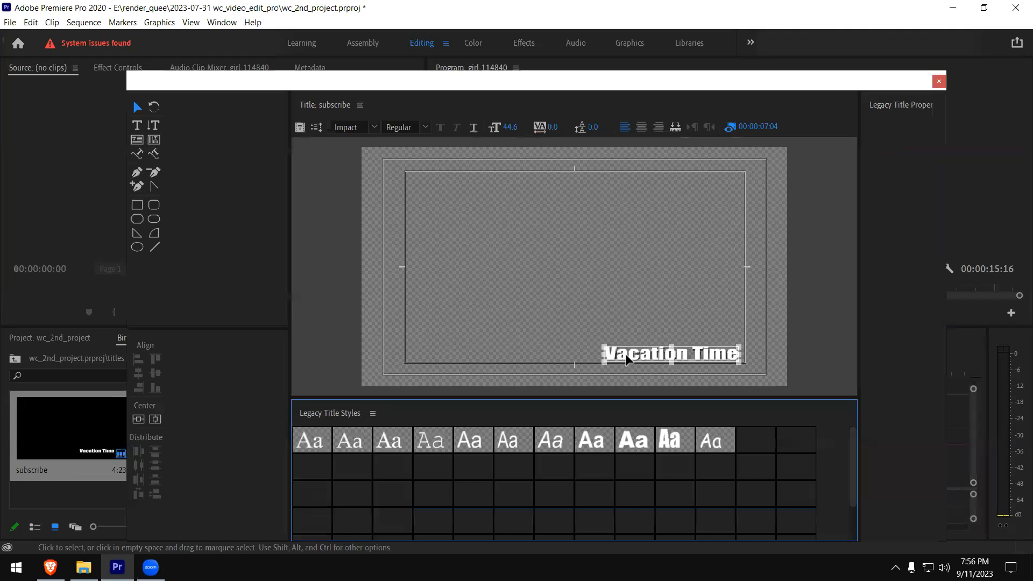
pyautogui.doubleClick(644, 355)
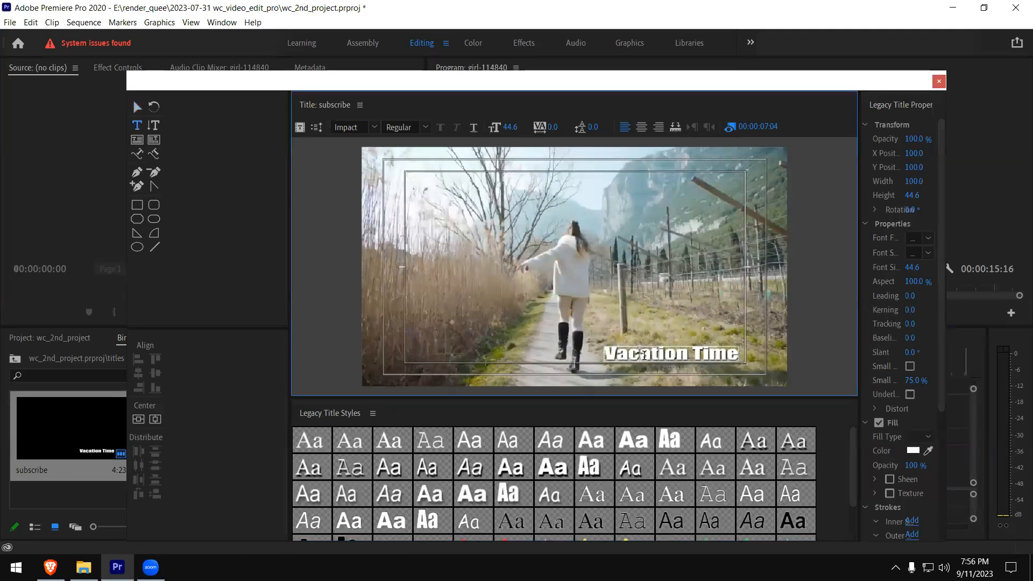
pyautogui.hotkey('ctrl', 'a')
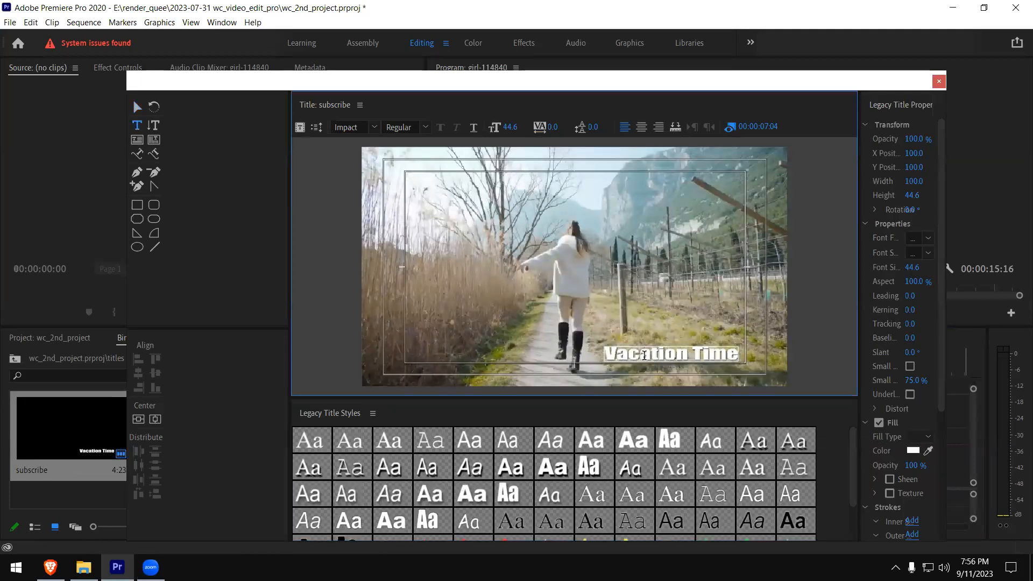
pyautogui.write('Subs')
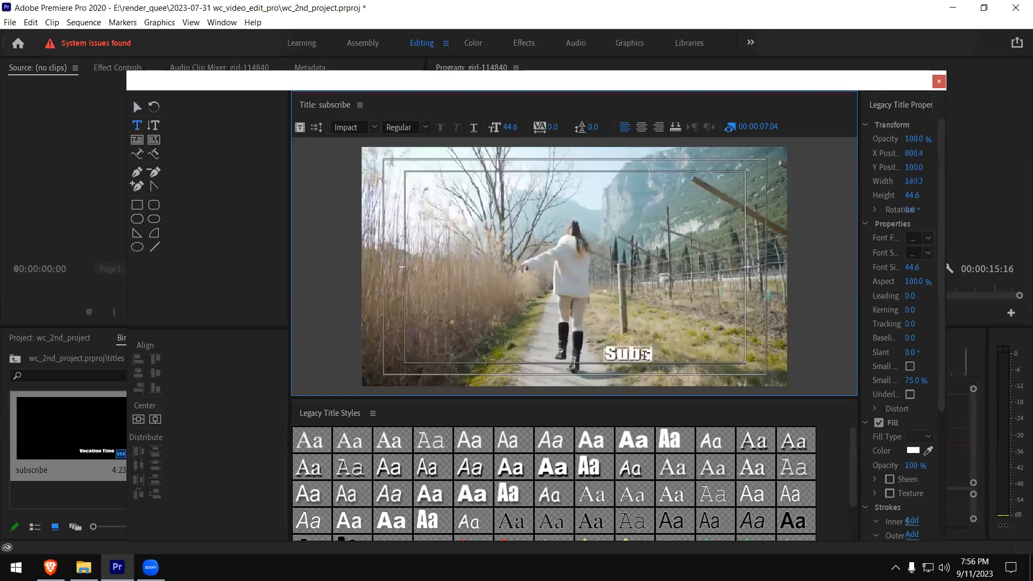
pyautogui.write('cribe')
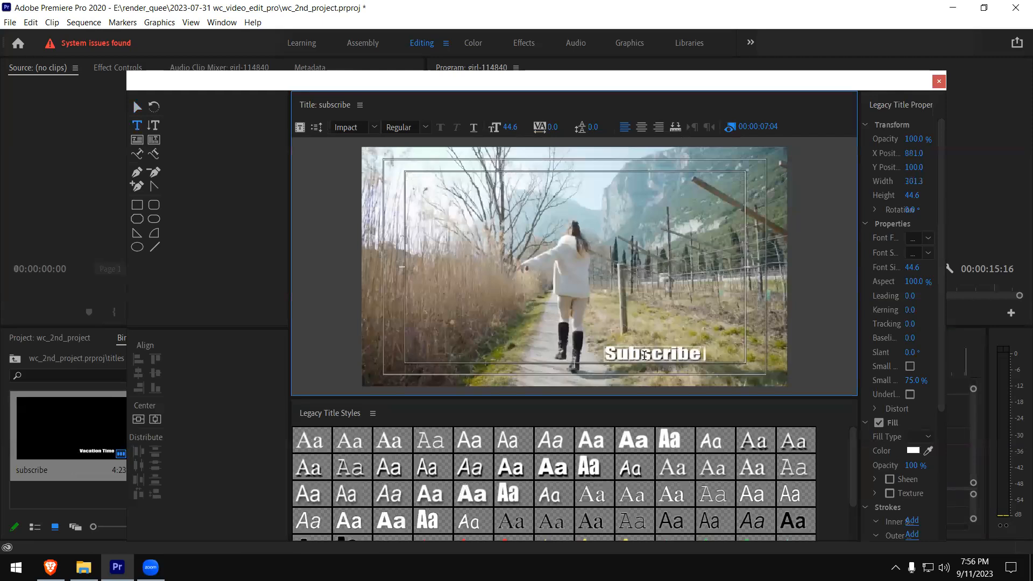
pyautogui.write(' ...')
pyautogui.click(938, 82)
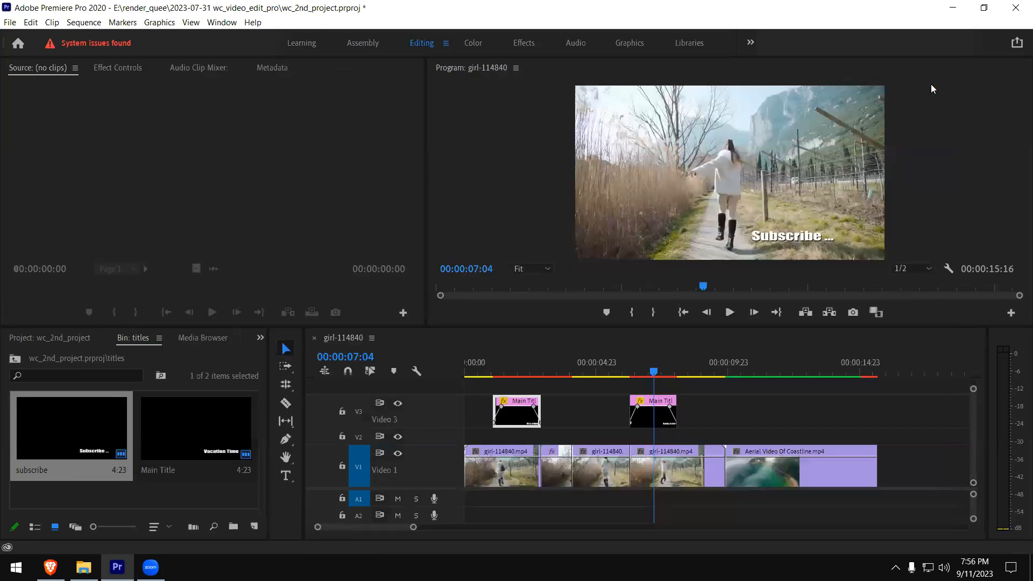
# - Play the sequence from near its start through the second title clip to check the titles
pyautogui.click(479, 371)
pyautogui.press('space')
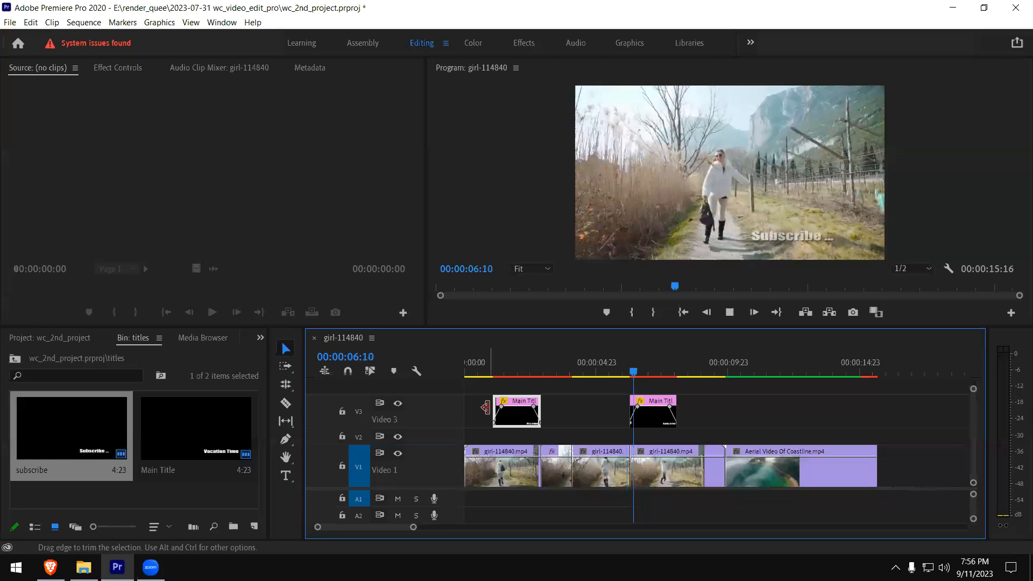
pyautogui.press('space')
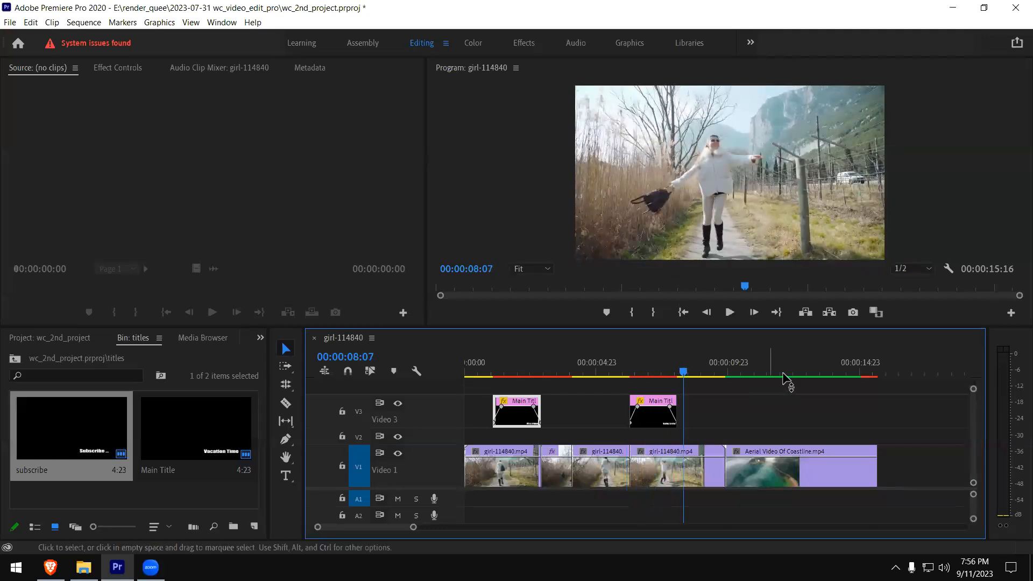
# - Move the second title clip on V3 to the end of the coastline clip and change its text to "to be continued..."
pyautogui.moveTo(658, 415); pyautogui.dragTo(856, 415)
pyautogui.click(824, 371)
pyautogui.doubleClick(97, 440)
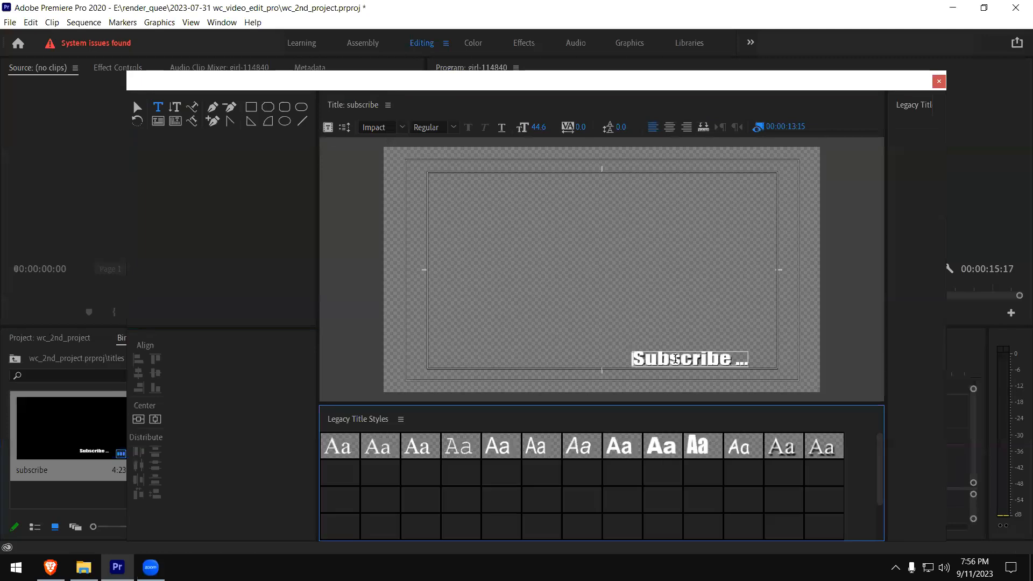
pyautogui.click(675, 359)
pyautogui.hotkey('ctrl', 'a')
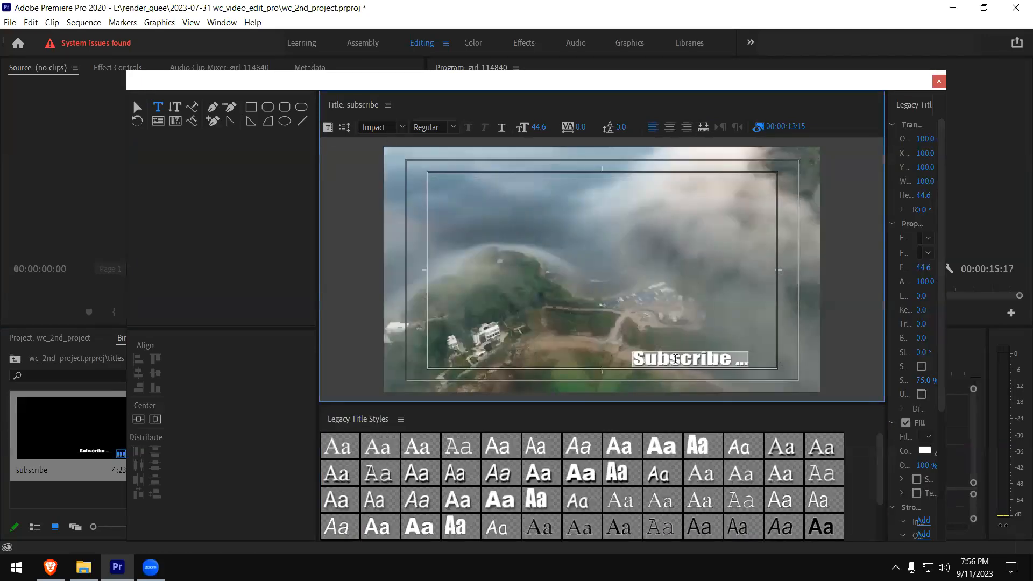
pyautogui.write('to be contu')
pyautogui.press('BackSpace')
pyautogui.write('inued')
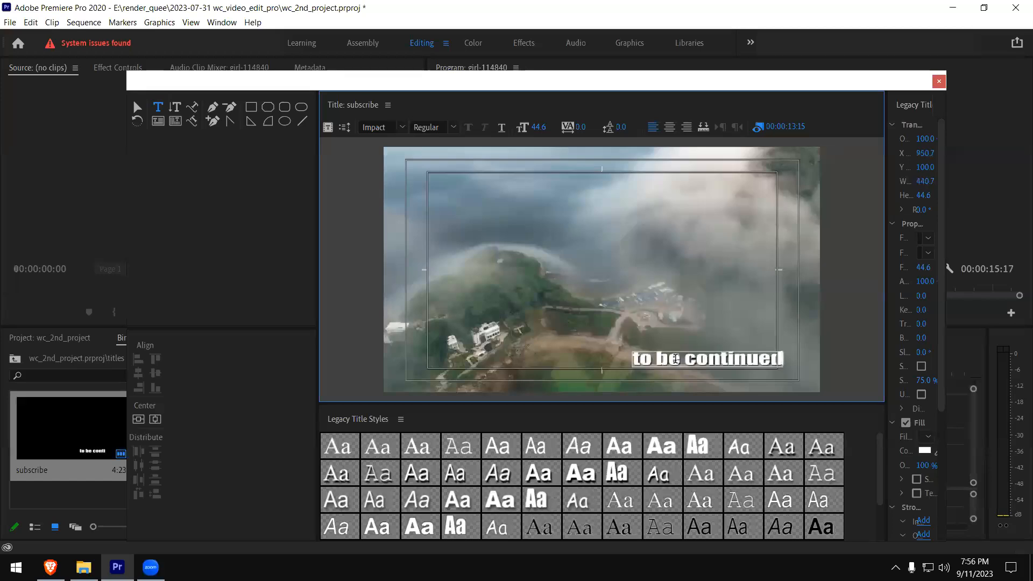
pyautogui.write('...')
# - Shift the "to be continued..." text left so it fits inside the title-safe margin, and close the title editor
pyautogui.press('Escape')
pyautogui.moveTo(671, 364); pyautogui.dragTo(648, 362)
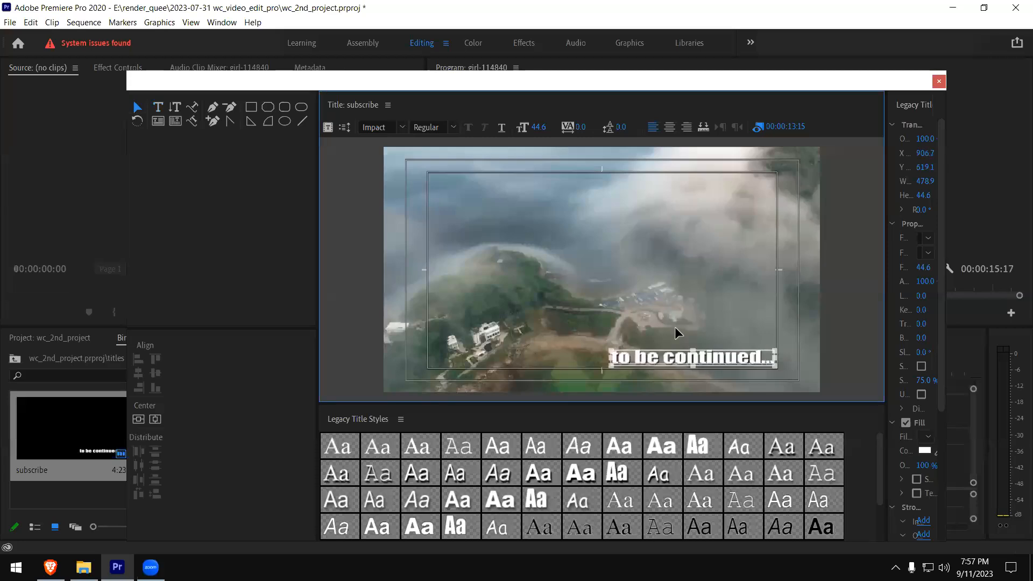
pyautogui.click(939, 81)
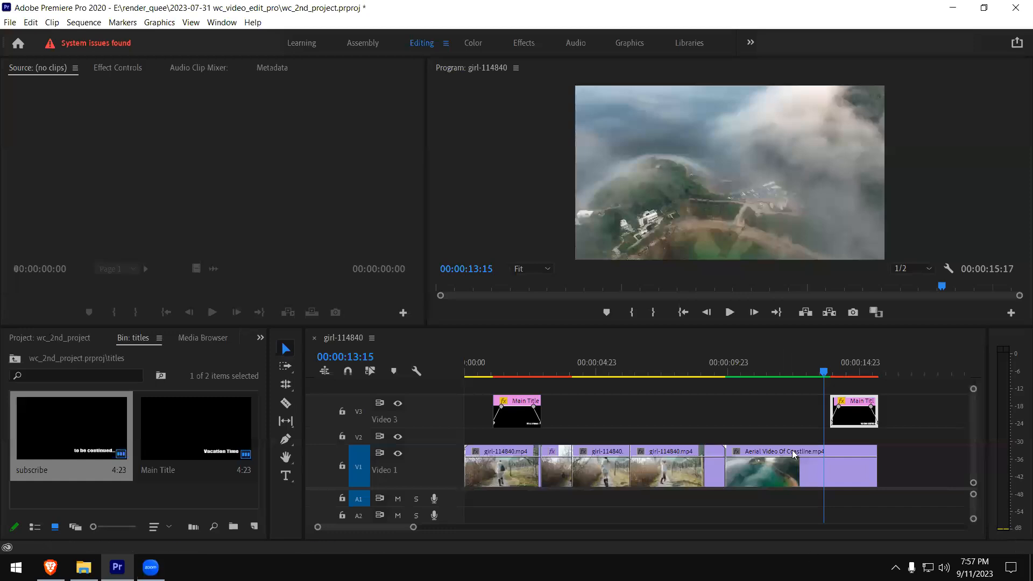
# - Play the end of the sequence from before the second title clip to check its fade
pyautogui.click(806, 371)
pyautogui.press('space')
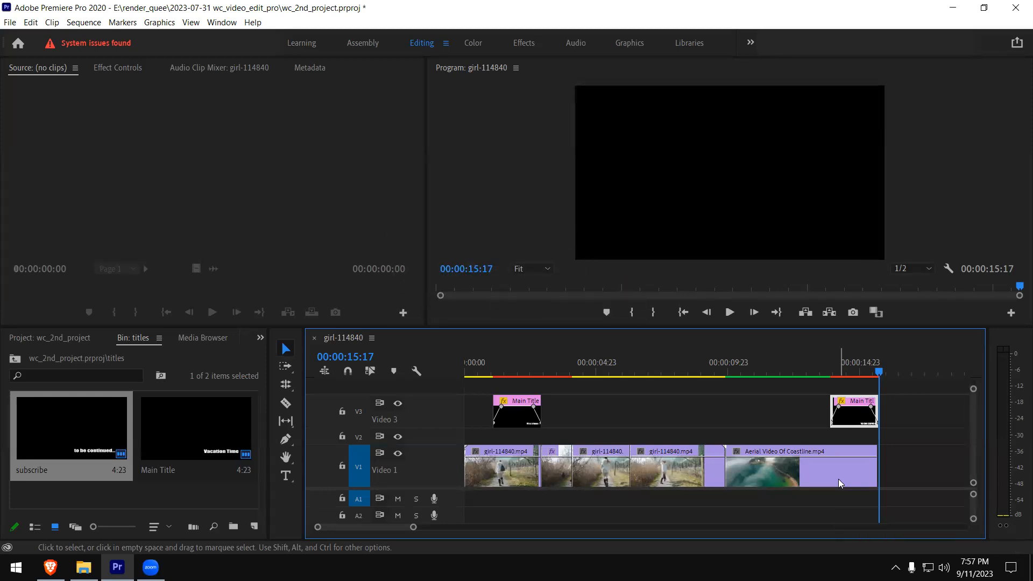
pyautogui.click(827, 382)
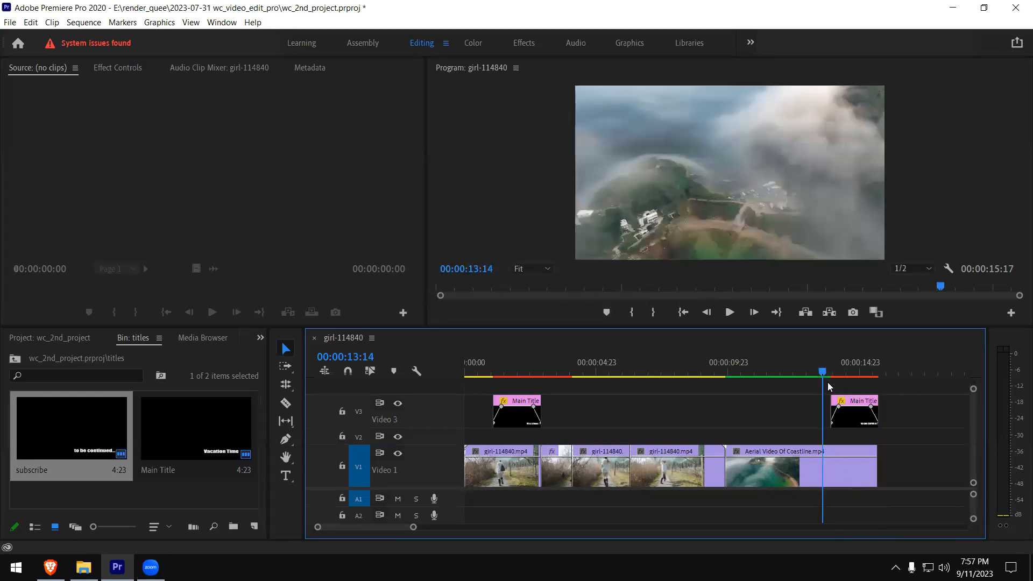
pyautogui.press('space')
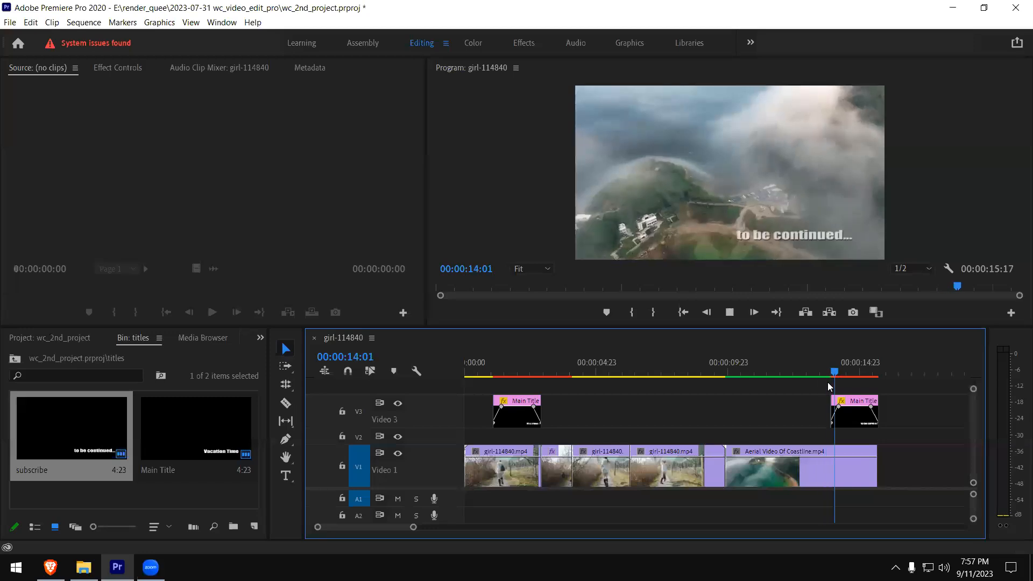
pyautogui.press('space')
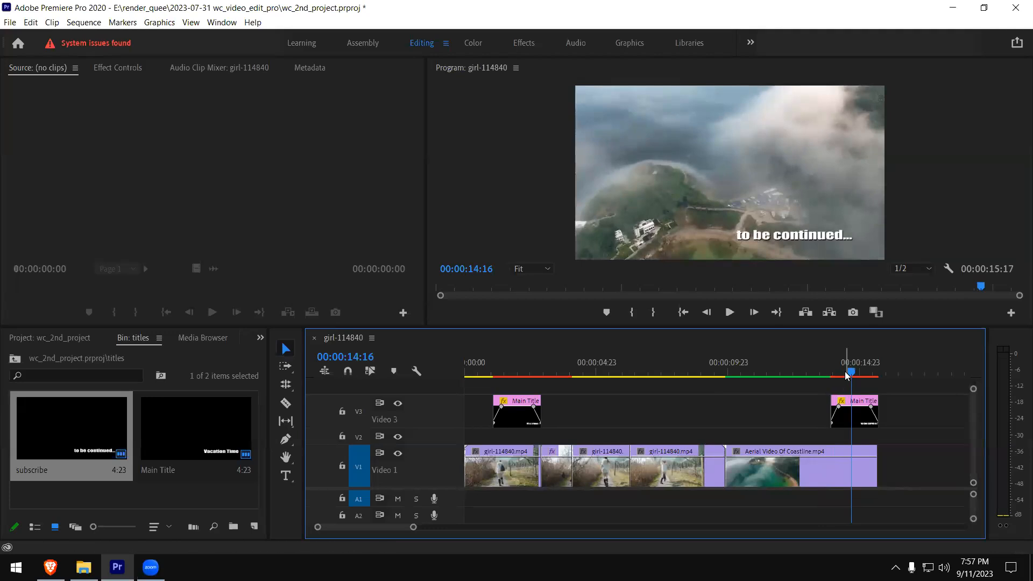
pyautogui.click(845, 375)
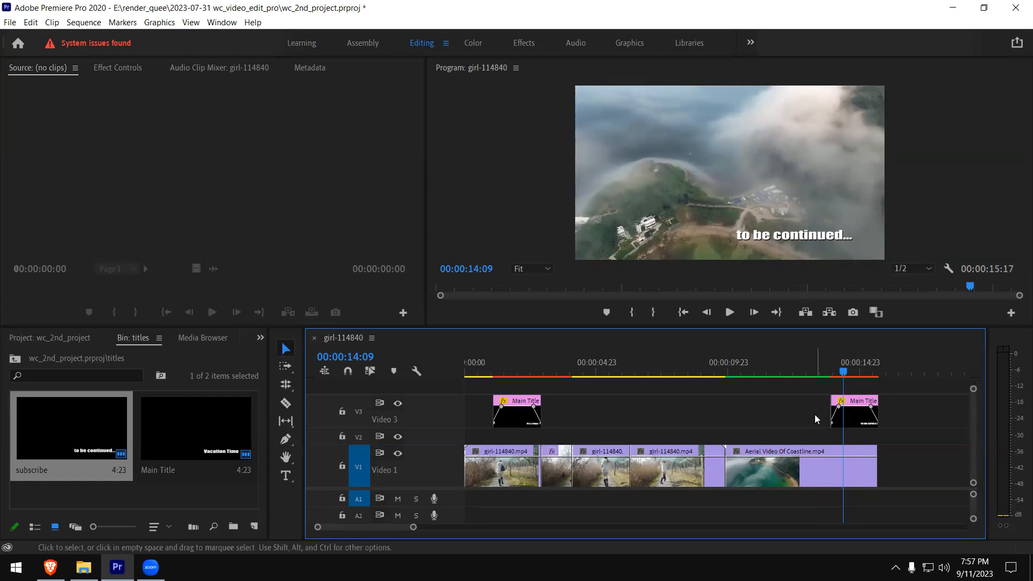
# - Delete both title clips from the V3 track
pyautogui.click(853, 414)
pyautogui.press('Delete')
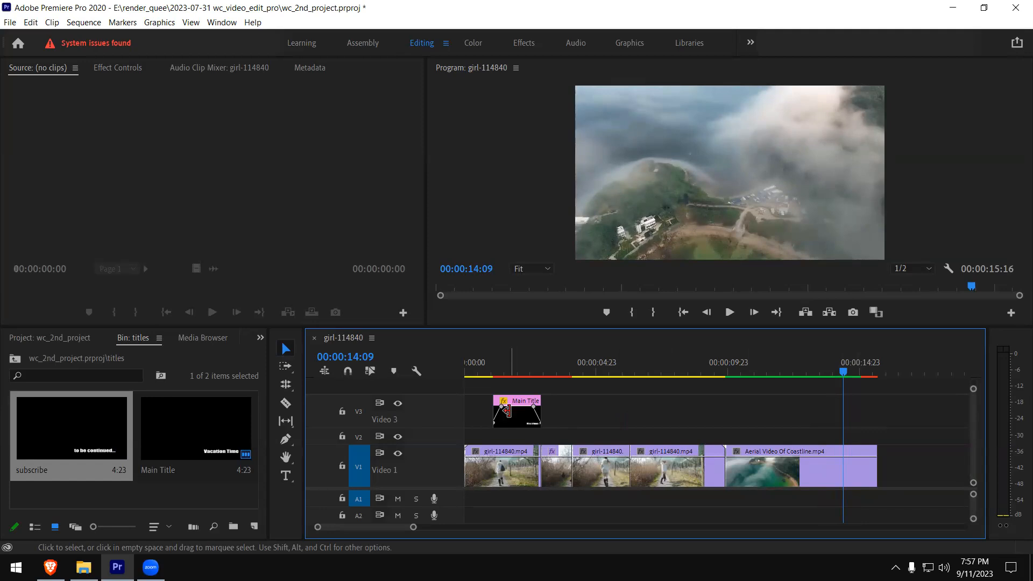
pyautogui.click(505, 412)
pyautogui.press('Delete')
# - Delete the subscribe title from the titles bin, keeping Main Title
pyautogui.click(213, 430)
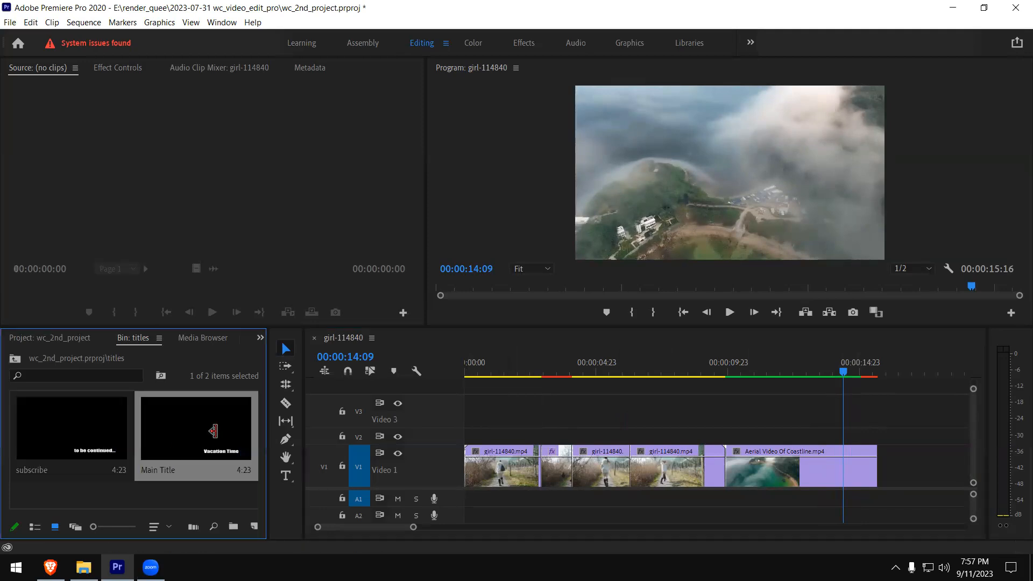
pyautogui.click(98, 450)
pyautogui.press('Delete')
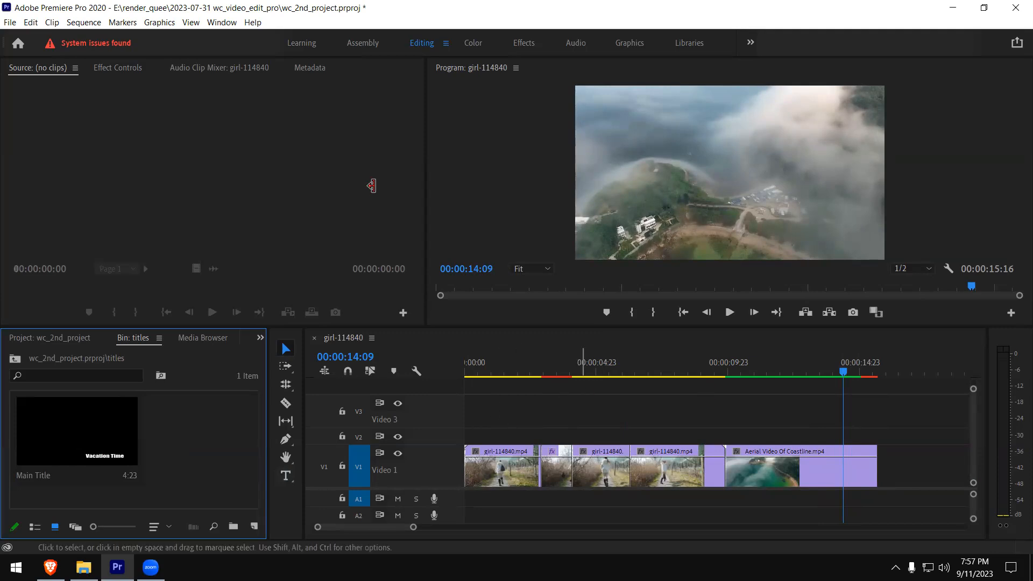
# - Widen the Program monitor area and play the sequence from 00:00:01:11 into the second video clip
pyautogui.moveTo(424, 194); pyautogui.dragTo(308, 189)
pyautogui.click(504, 362)
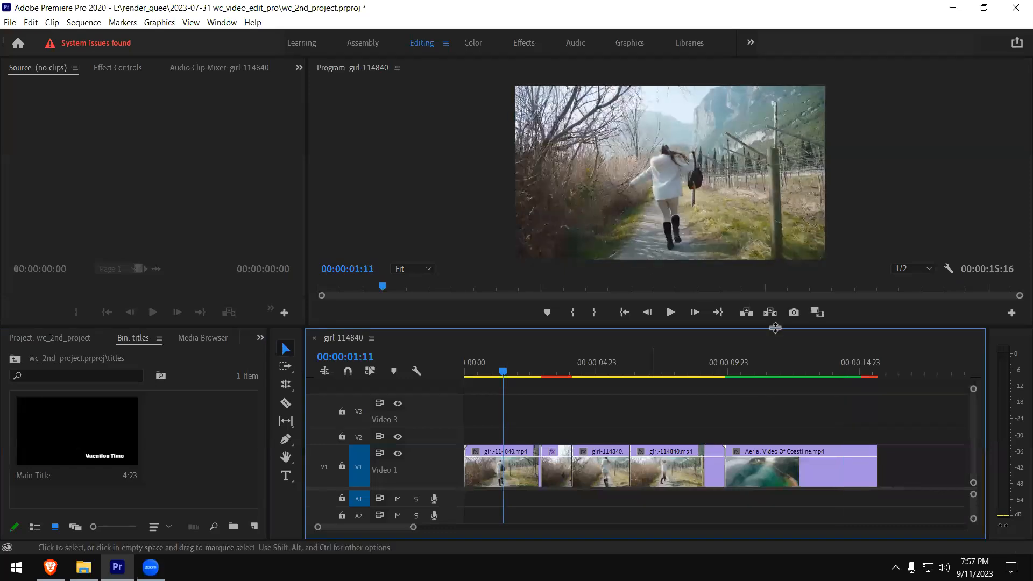
pyautogui.press('space')
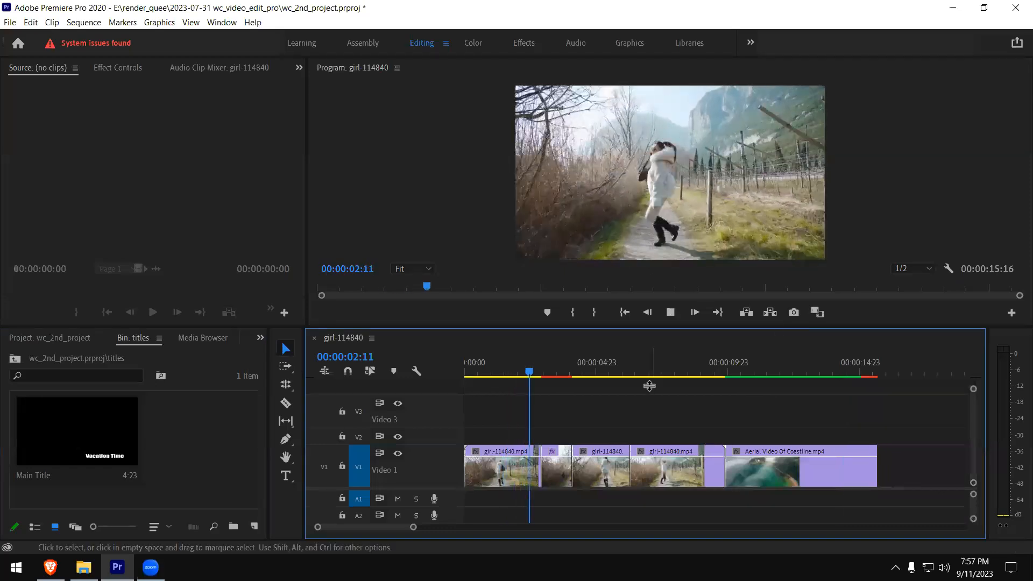
pyautogui.press('space')
# - Examine the effect properties offered for the short second video clip on V1, including those under Timecode
pyautogui.click(561, 464)
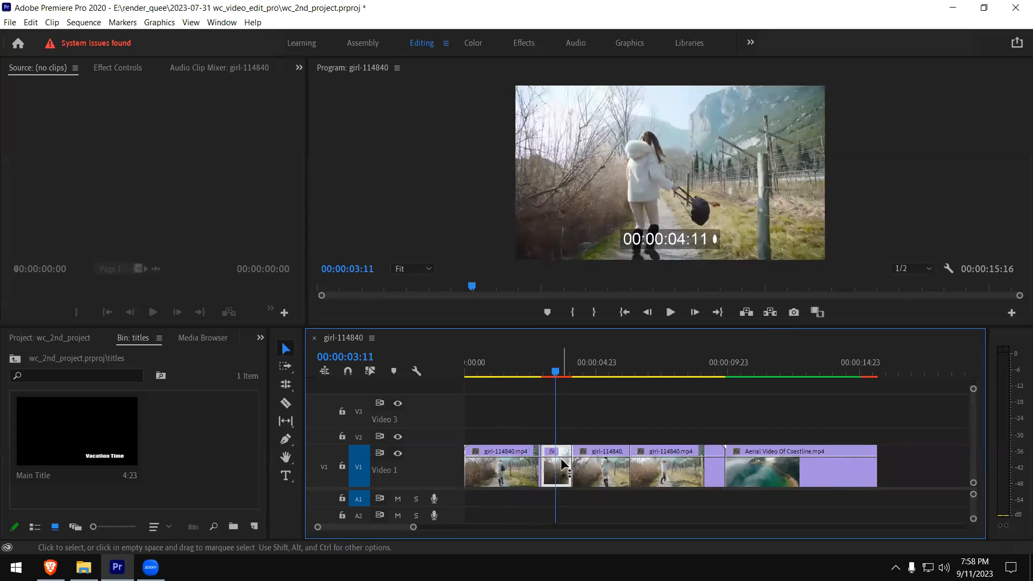
pyautogui.rightClick(550, 454)
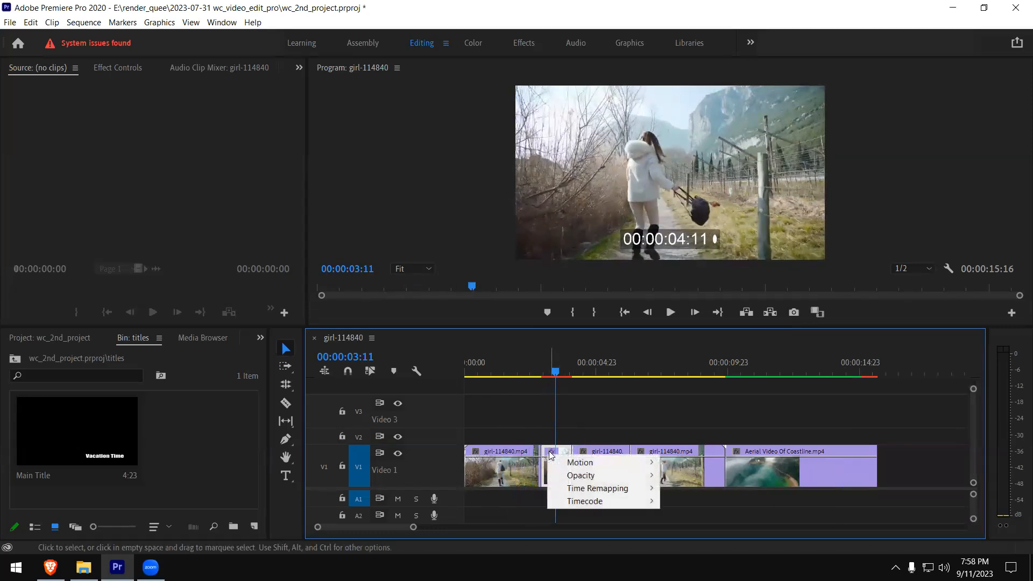
pyautogui.moveTo(597, 494)
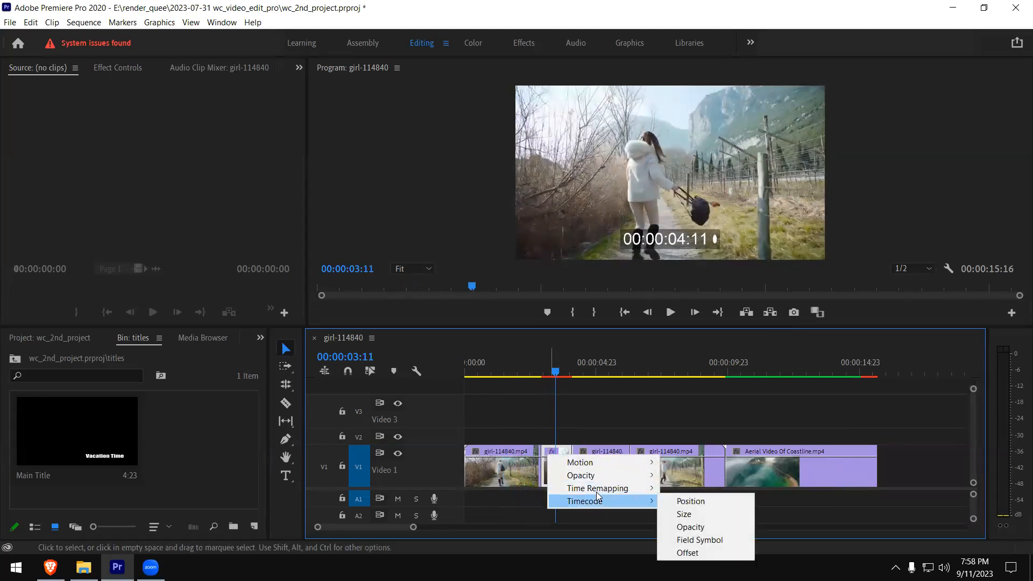
pyautogui.click(521, 422)
pyautogui.click(554, 457)
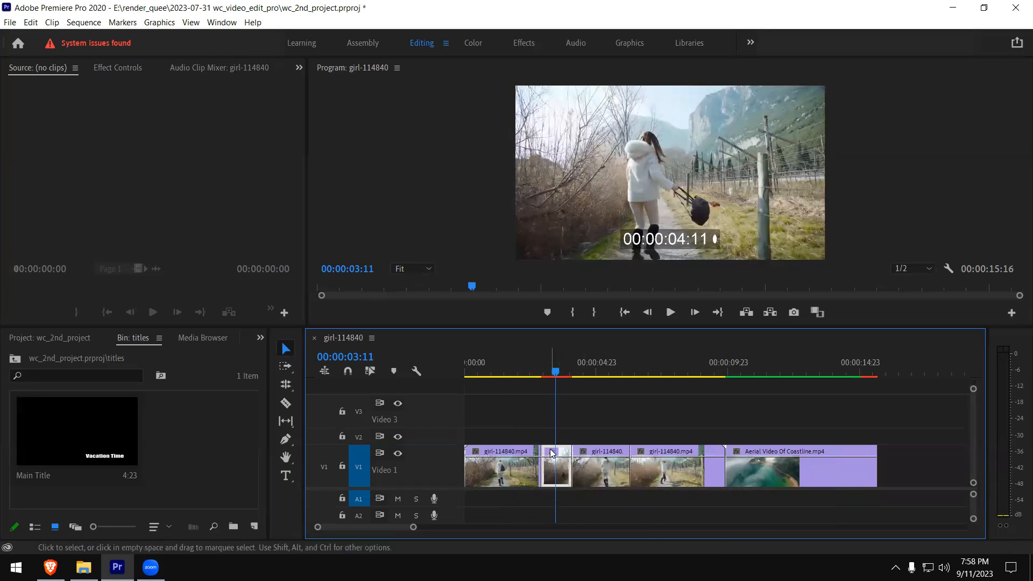
pyautogui.rightClick(554, 456)
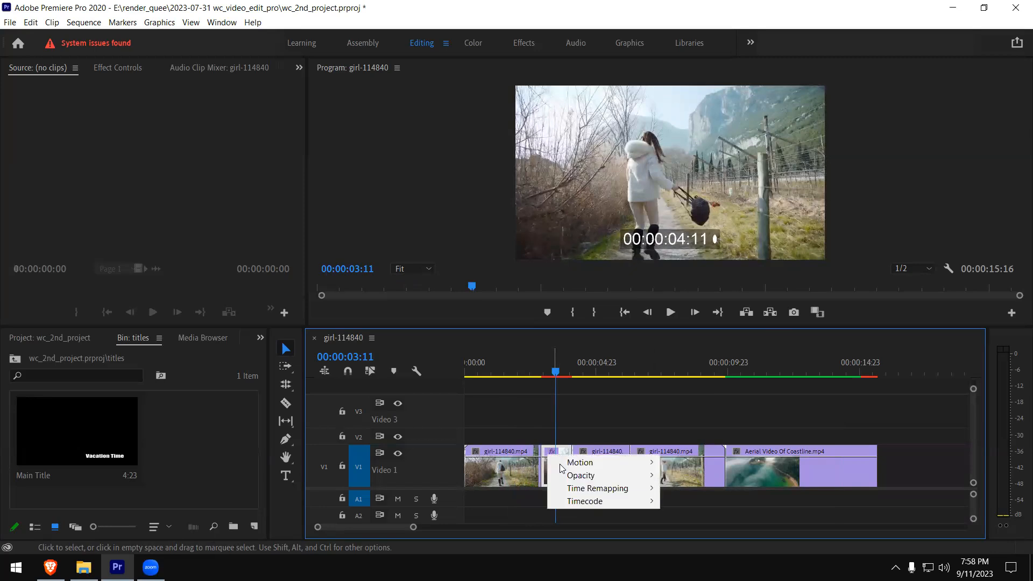
pyautogui.moveTo(618, 504)
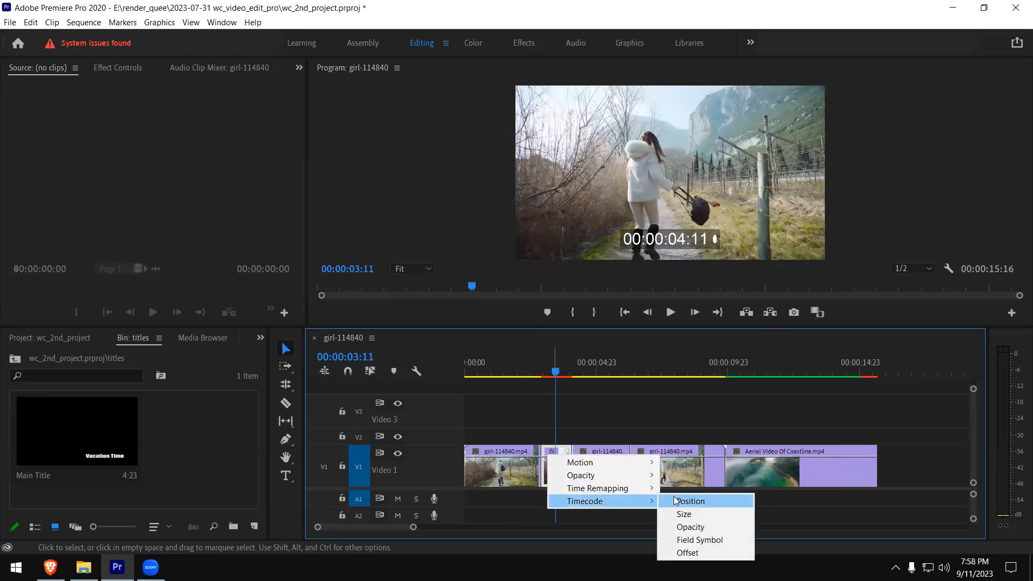
pyautogui.click(563, 225)
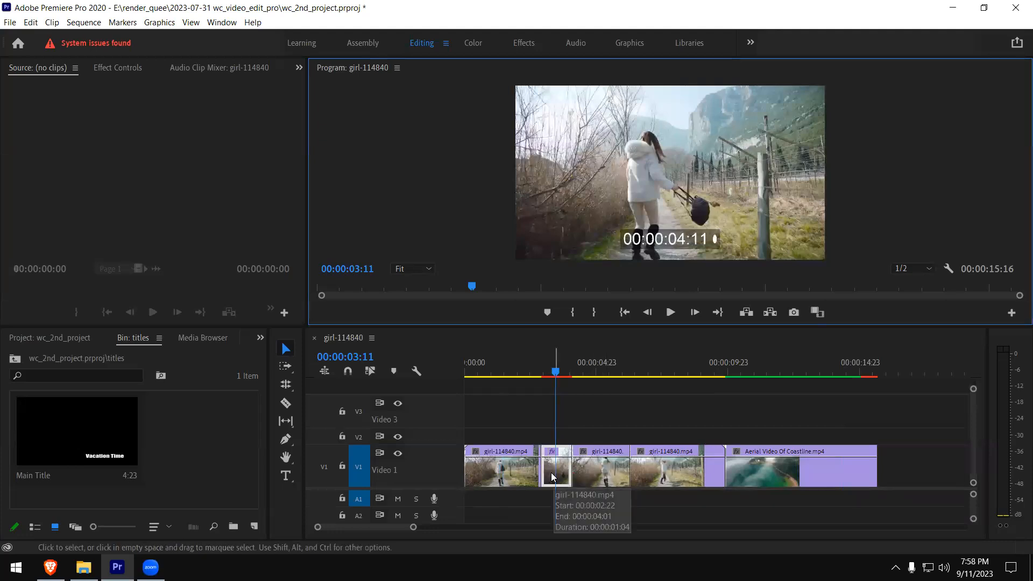
# - Move the playhead to 00:00:04:10 and show the Essential Graphics panel
pyautogui.click(583, 374)
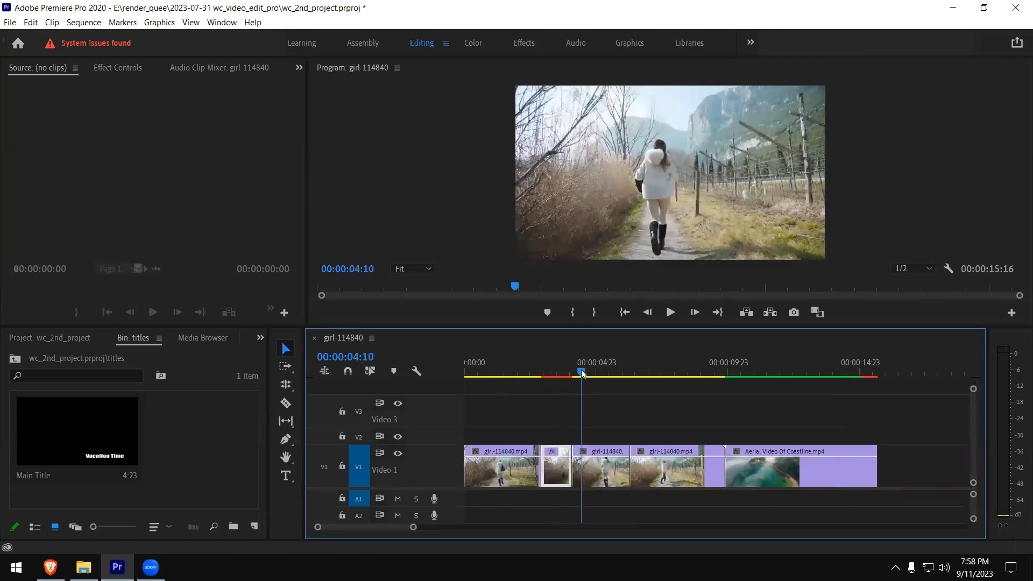
pyautogui.click(221, 23)
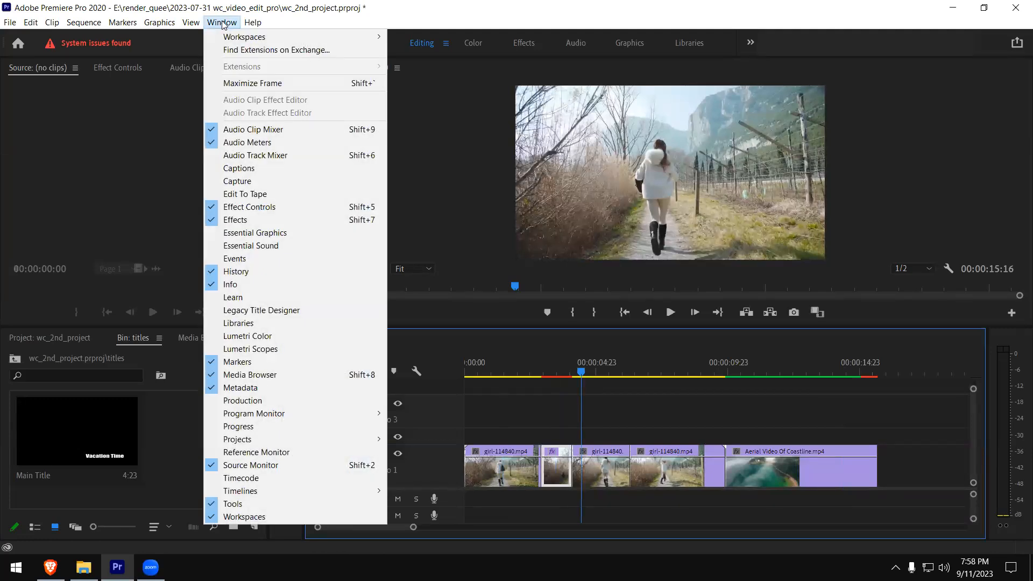
pyautogui.click(278, 233)
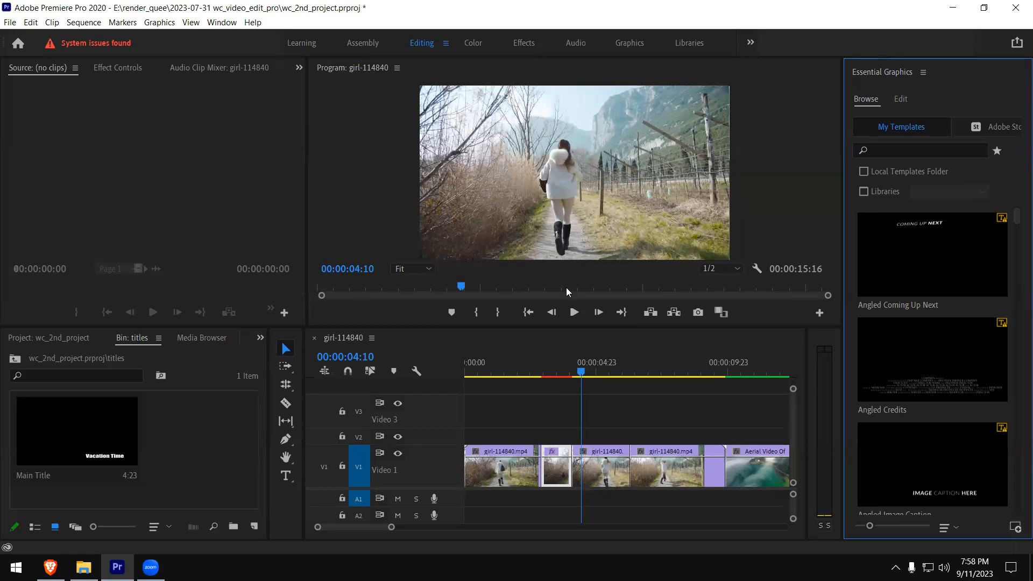
# - Undock the Essential Graphics panel into a floating window and widen it to fit five columns of templates
pyautogui.moveTo(876, 74); pyautogui.dragTo(903, 78)
pyautogui.click(925, 74)
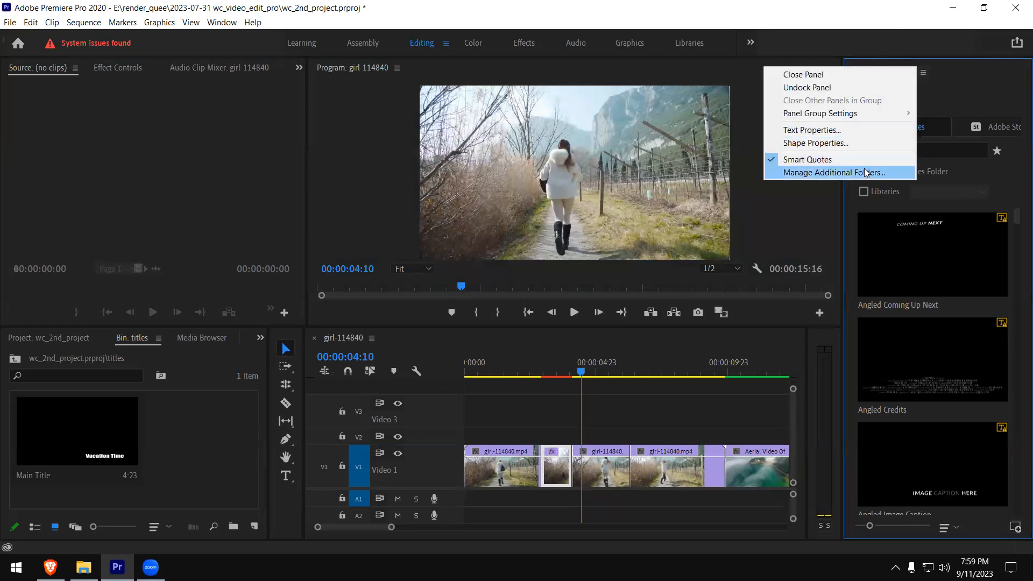
pyautogui.click(813, 87)
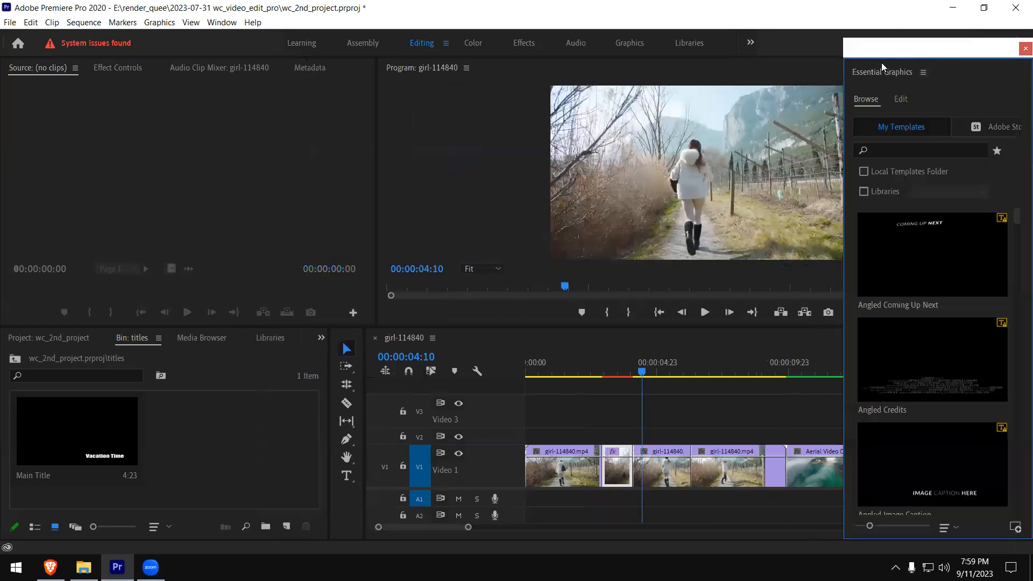
pyautogui.moveTo(887, 56); pyautogui.dragTo(786, 37)
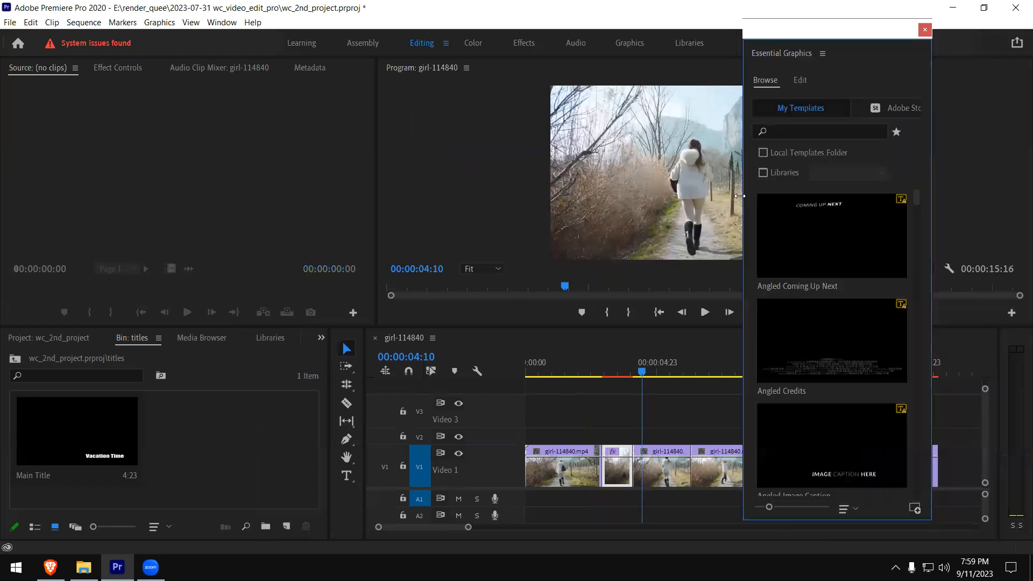
pyautogui.moveTo(740, 196); pyautogui.dragTo(316, 195)
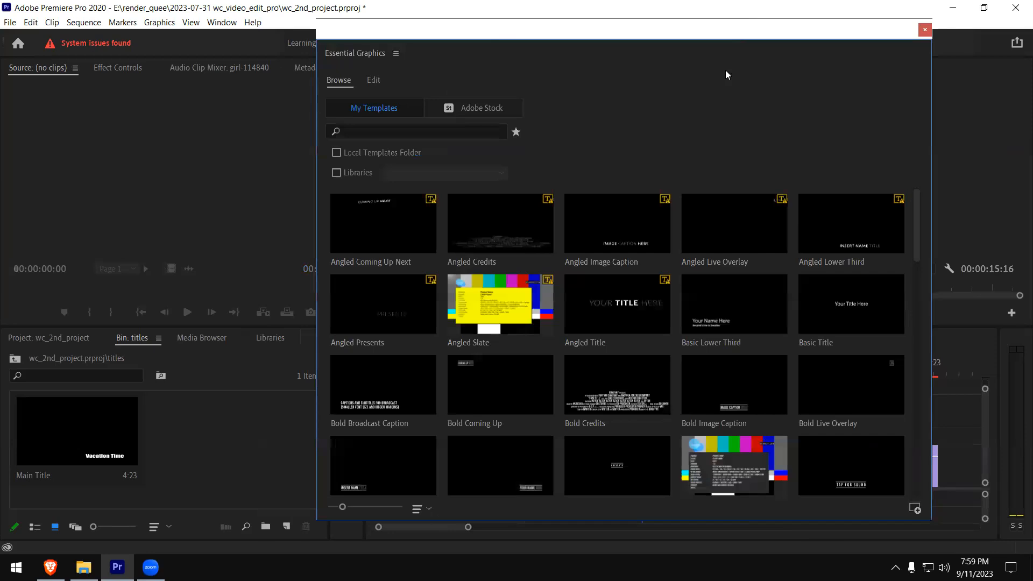
pyautogui.moveTo(493, 34); pyautogui.dragTo(726, 61)
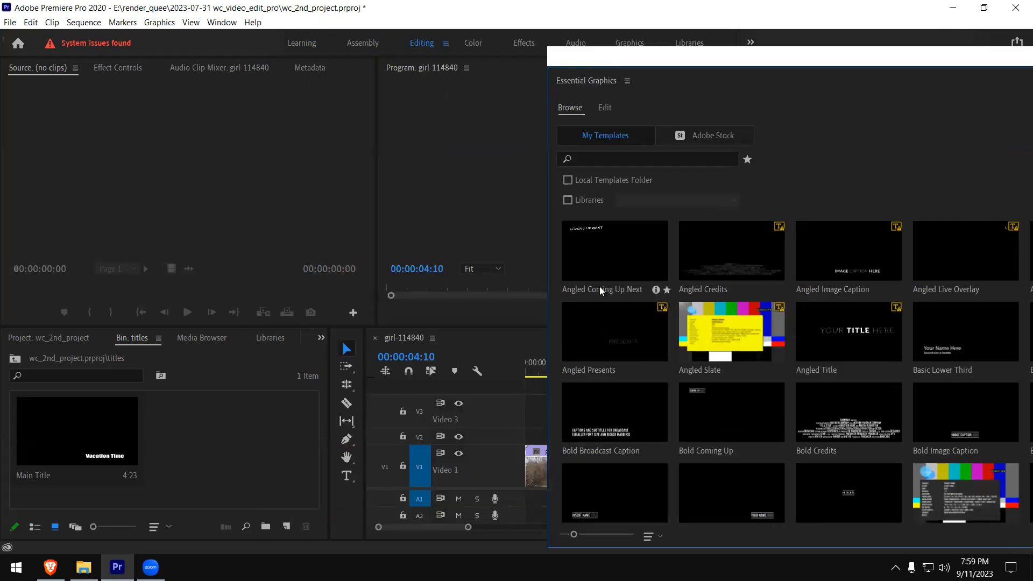
# - Check the Edit view of Essential Graphics, then return to Browse and select the Angled Presents template
pyautogui.click(620, 280)
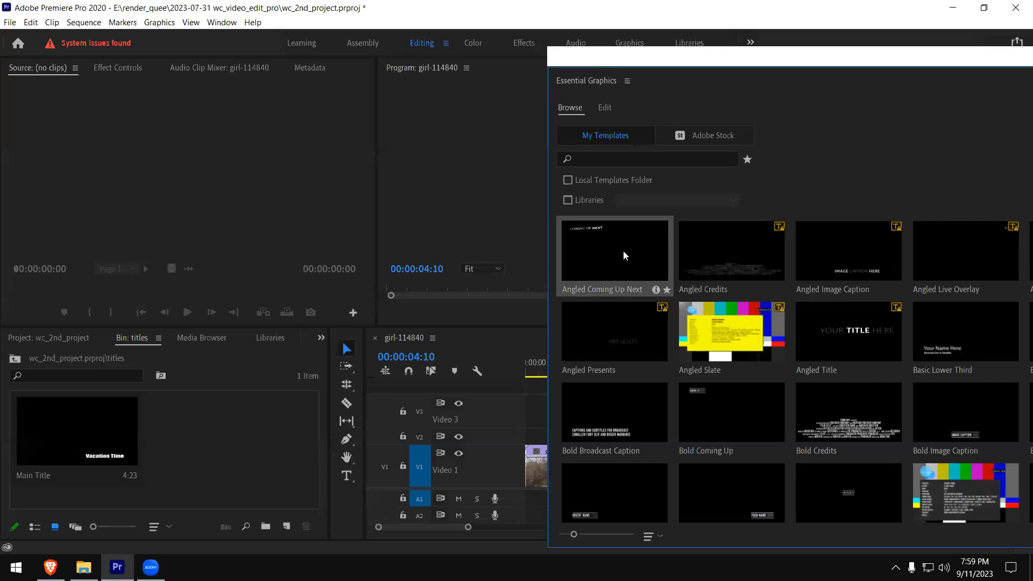
pyautogui.click(605, 109)
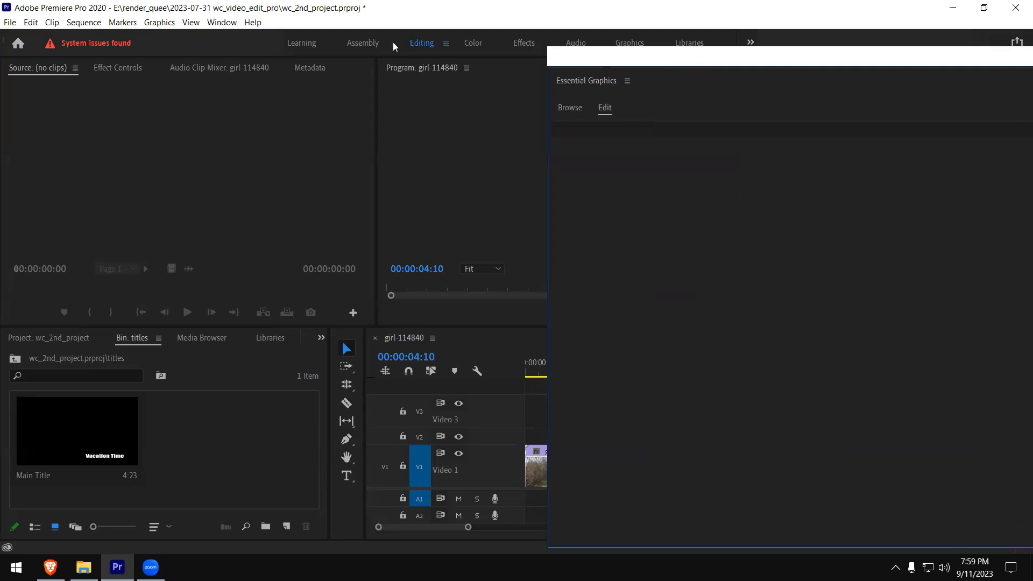
pyautogui.moveTo(677, 63); pyautogui.dragTo(393, 42)
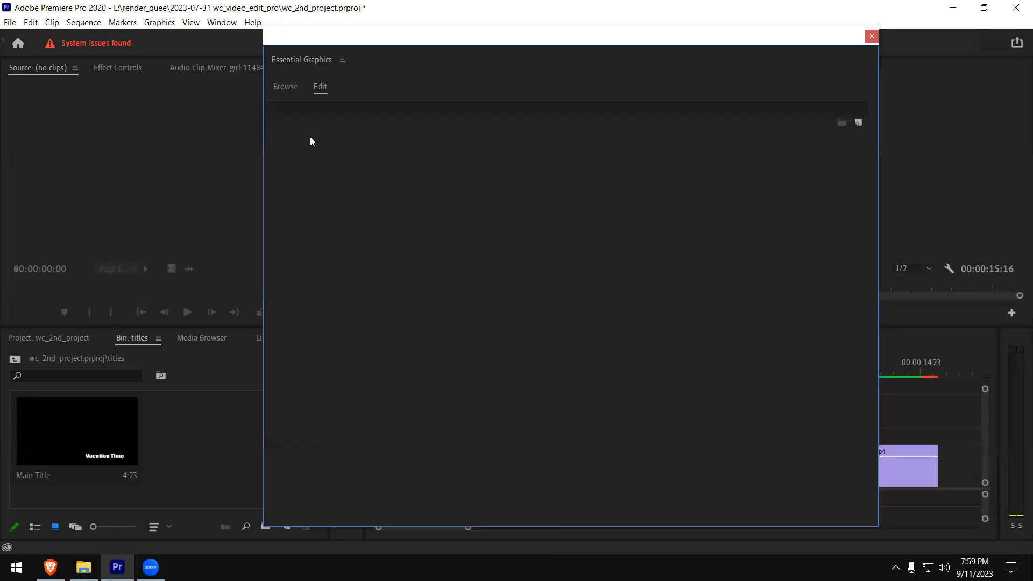
pyautogui.click(279, 85)
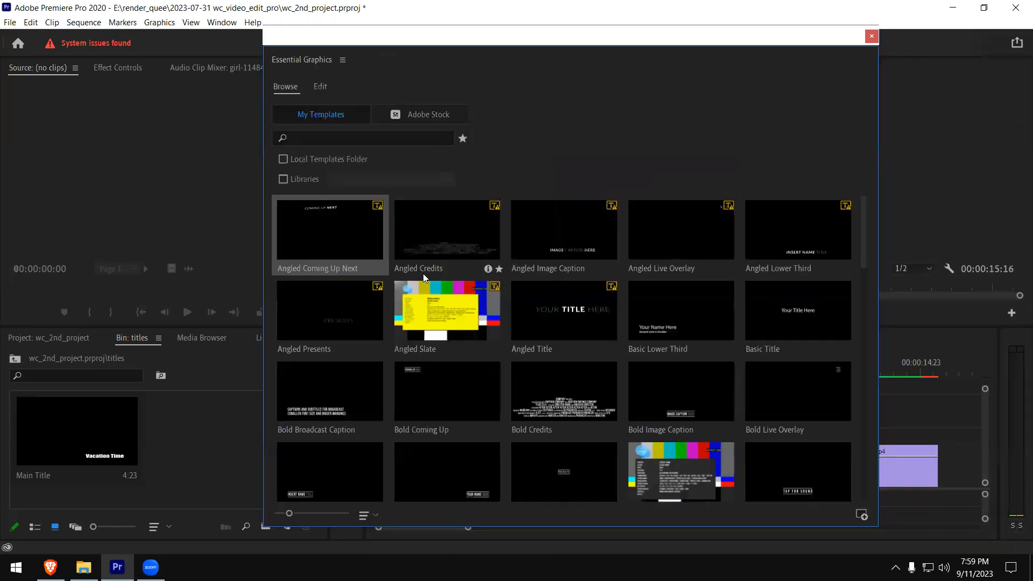
pyautogui.click(335, 327)
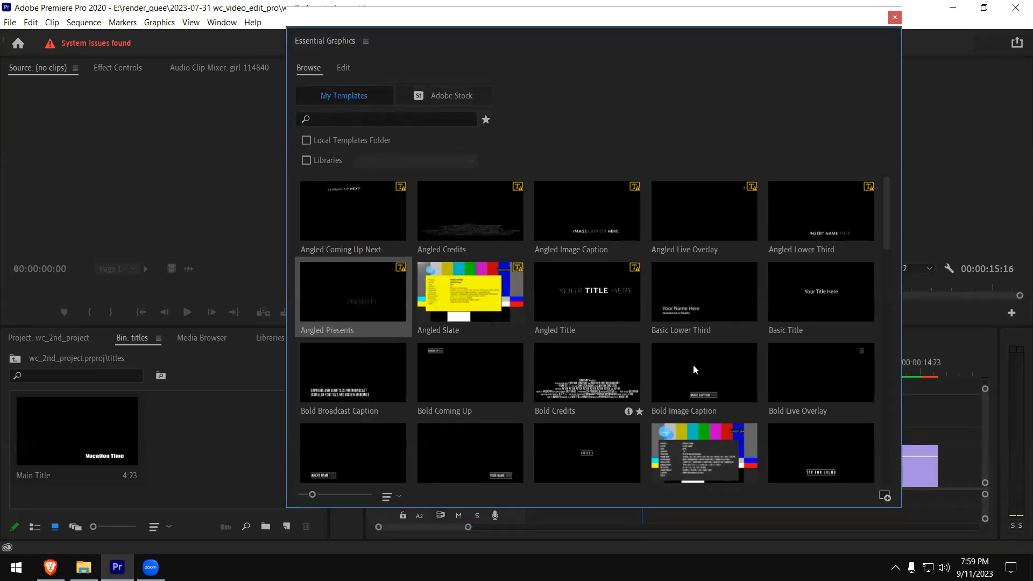
# - Look through the My Templates collection from the Angled to the Sports designs and select Modern Title
pyautogui.scroll(-3, 517, 399)
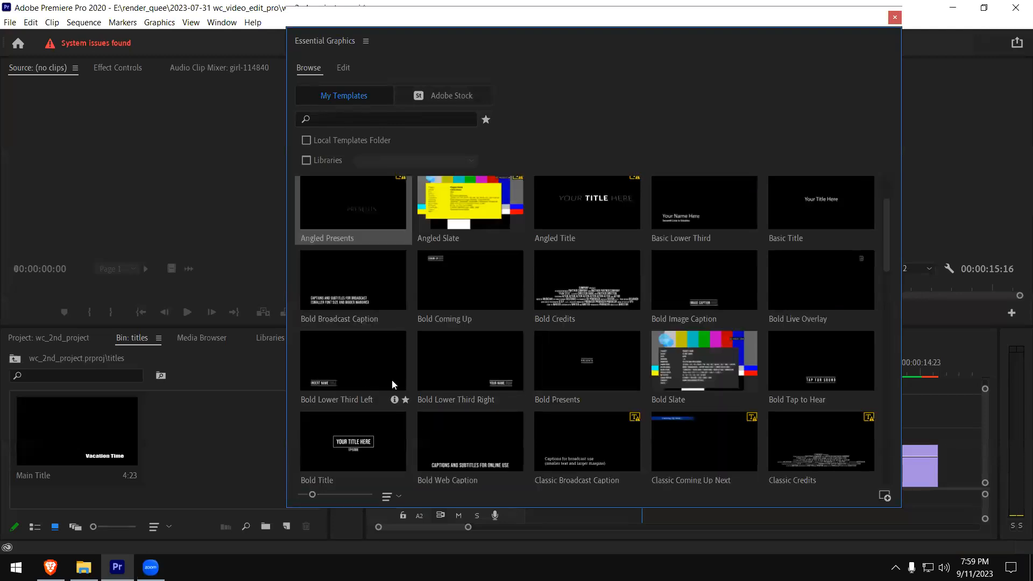
pyautogui.scroll(-7, 441, 389)
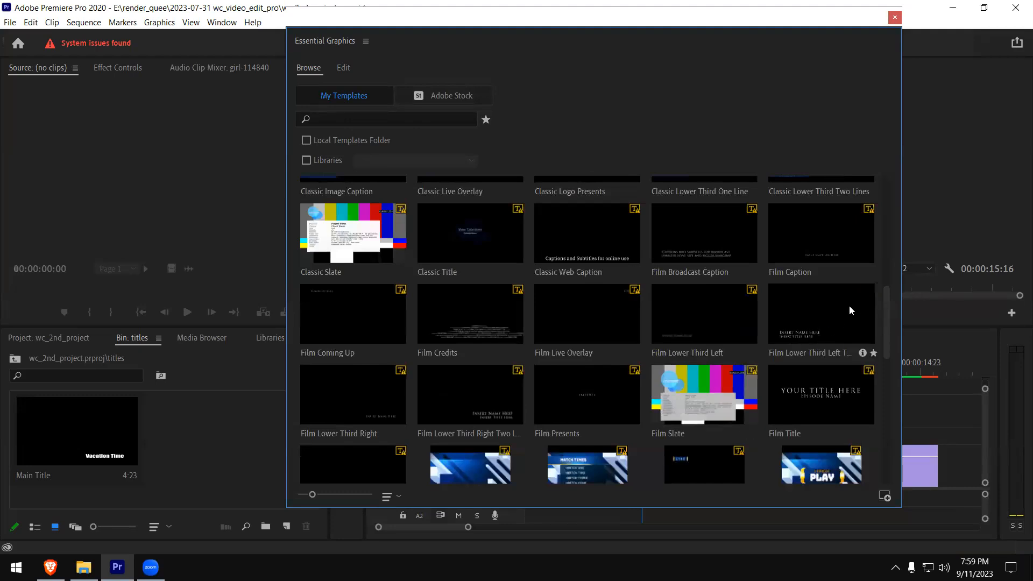
pyautogui.scroll(-3, 873, 355)
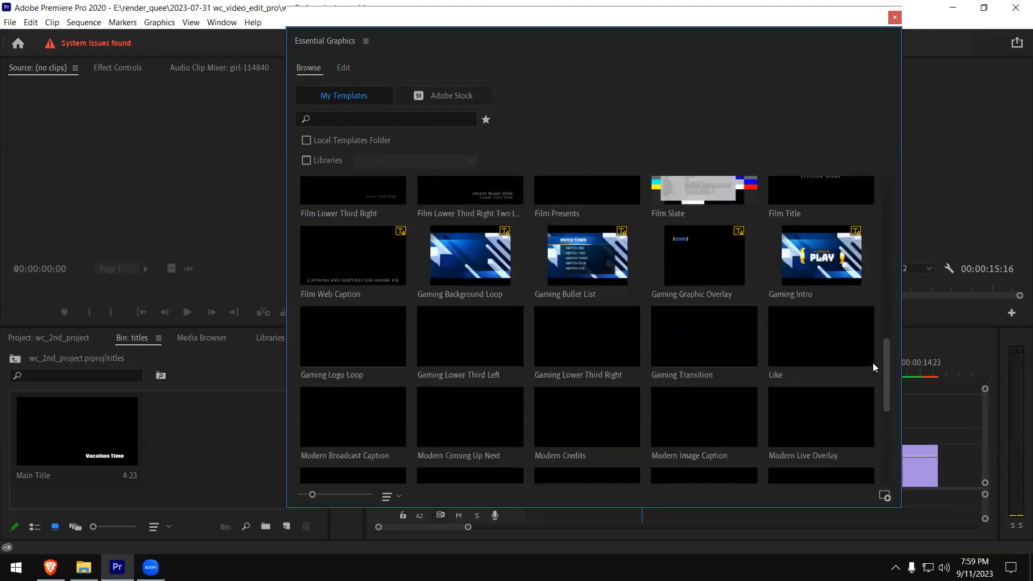
pyautogui.scroll(10, 888, 200)
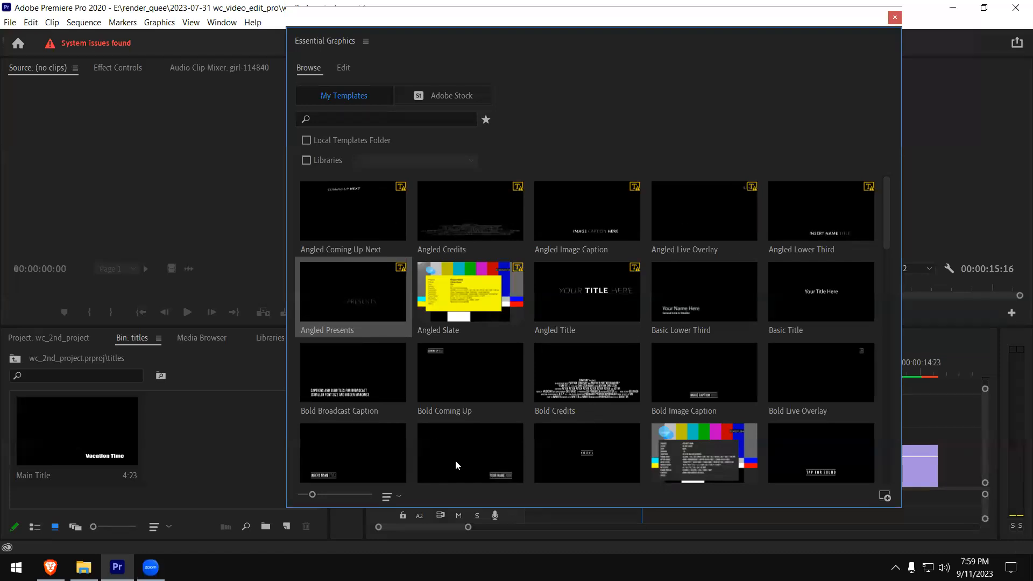
pyautogui.scroll(-2, 457, 463)
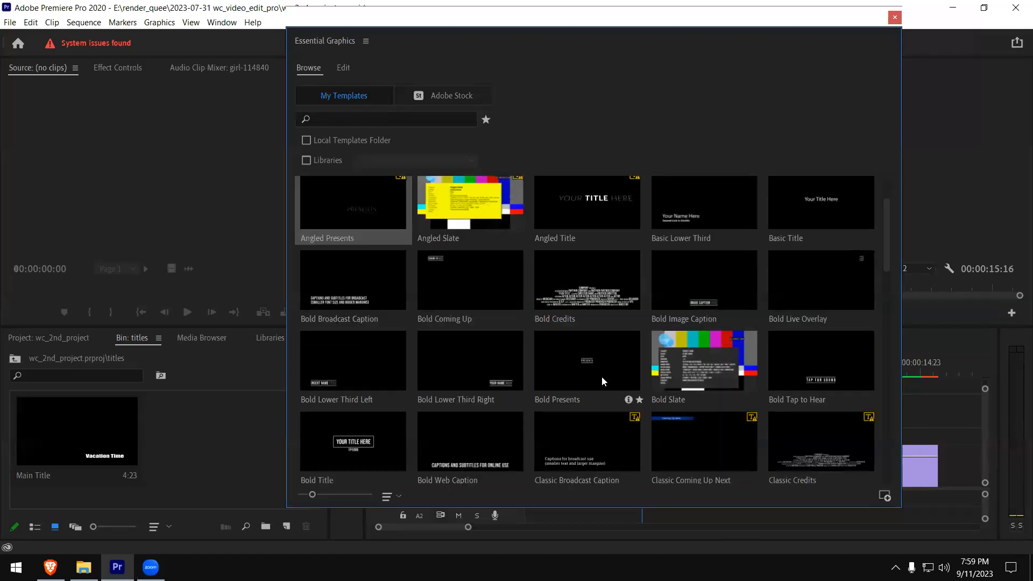
pyautogui.scroll(-4, 753, 398)
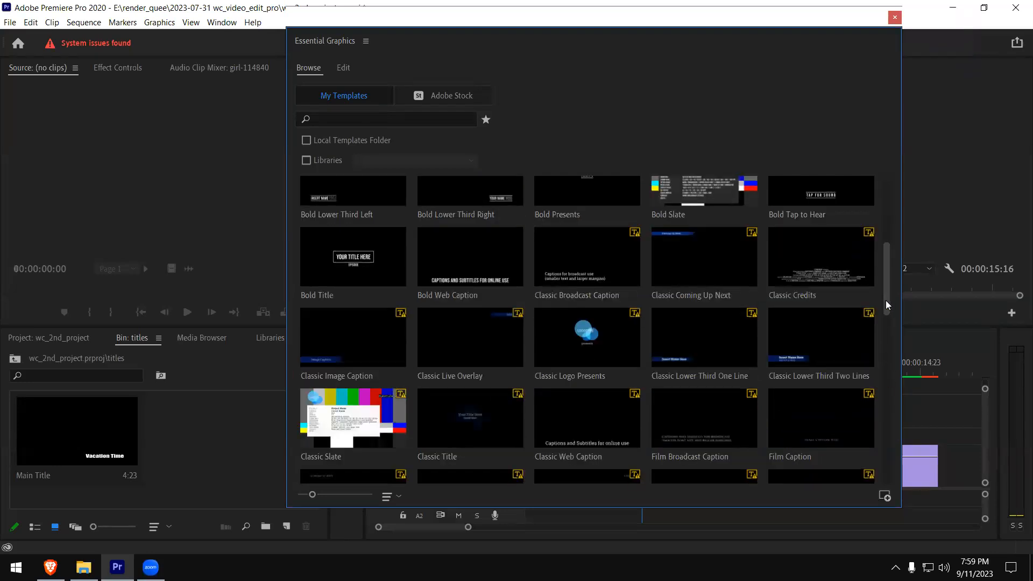
pyautogui.scroll(-3, 883, 325)
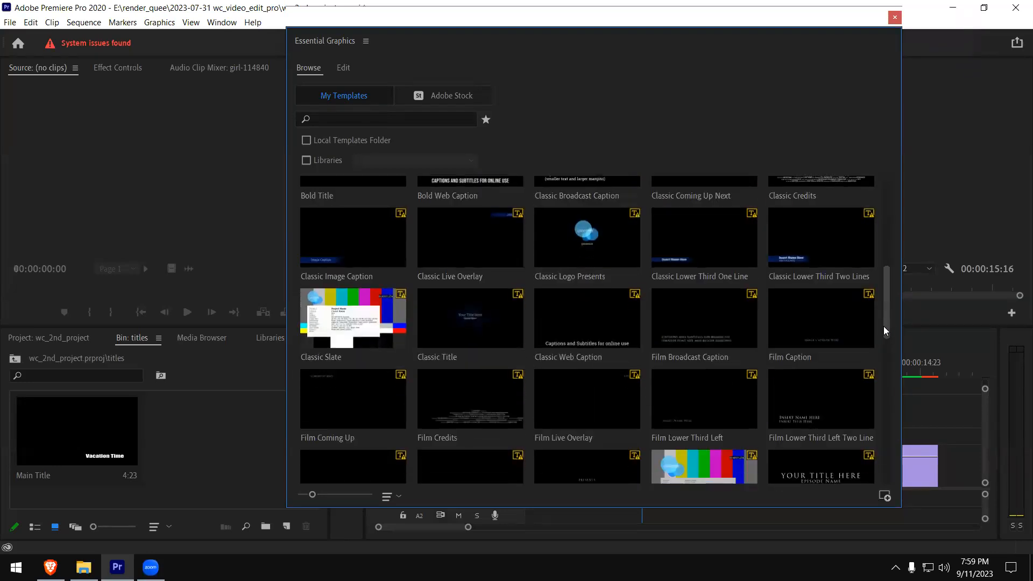
pyautogui.scroll(-5, 880, 344)
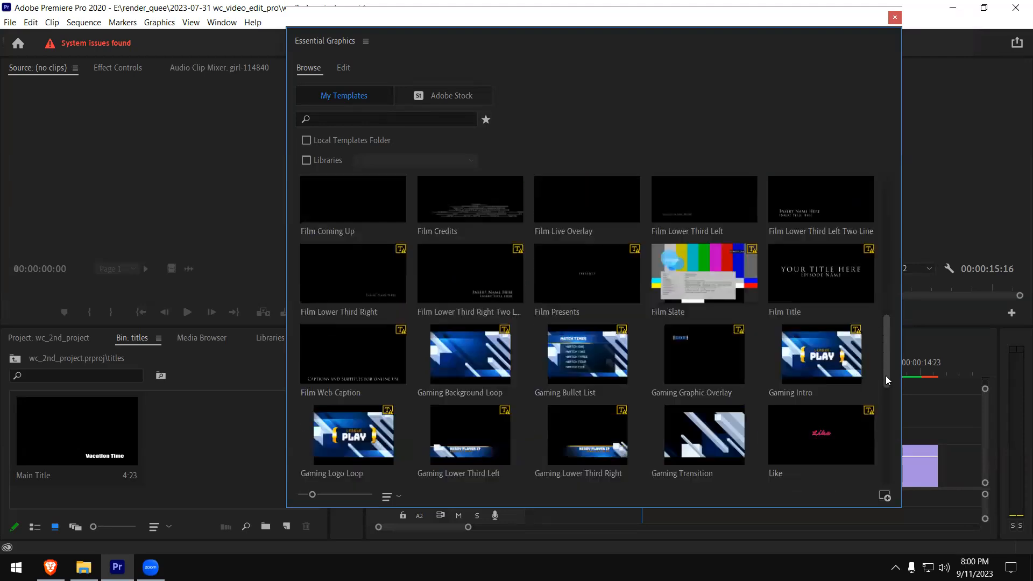
pyautogui.moveTo(886, 376); pyautogui.dragTo(886, 383)
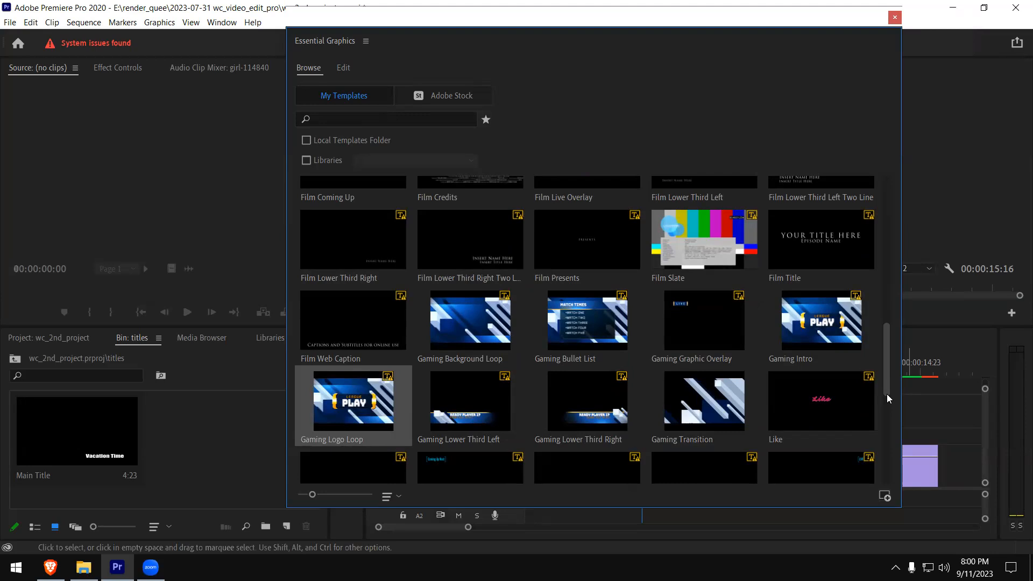
pyautogui.click(819, 406)
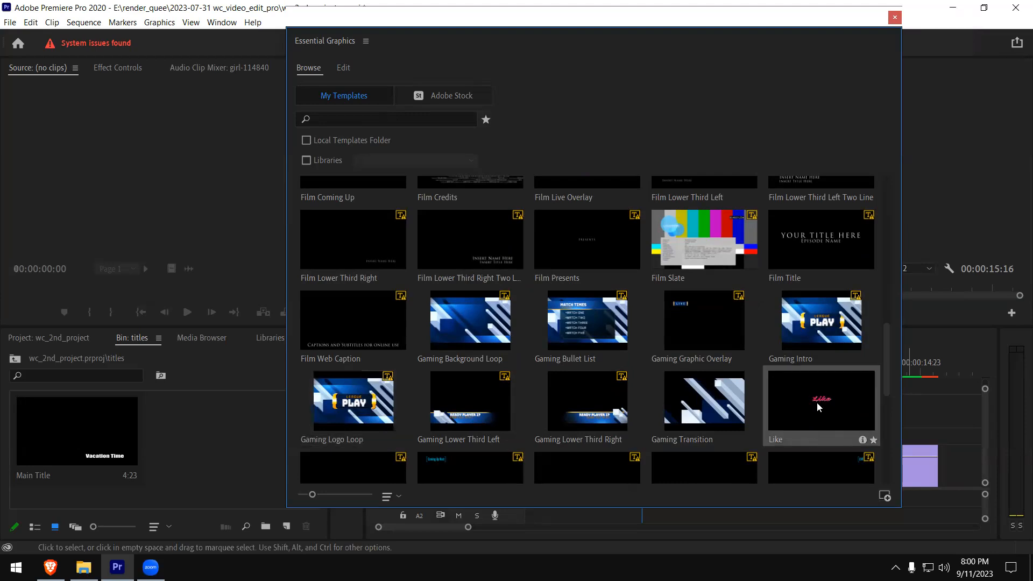
pyautogui.moveTo(888, 379); pyautogui.dragTo(886, 412)
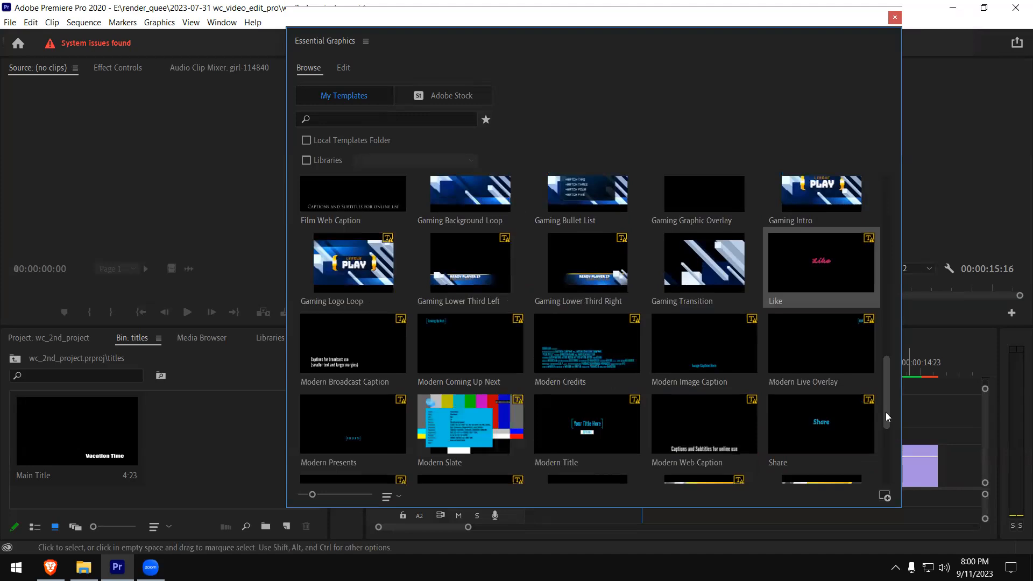
pyautogui.moveTo(885, 412); pyautogui.dragTo(882, 449)
pyautogui.scroll(-2, 882, 450)
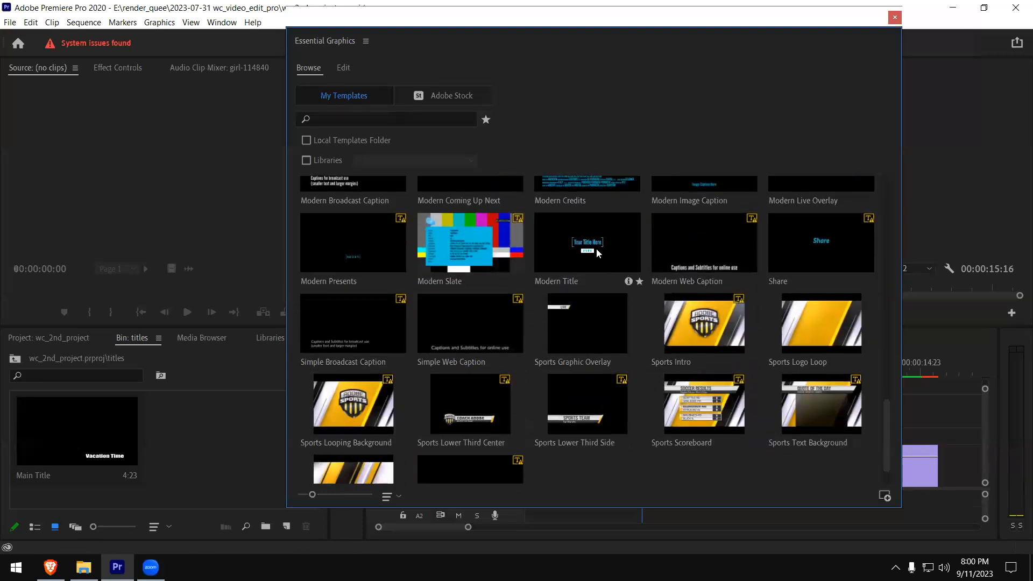
pyautogui.click(596, 247)
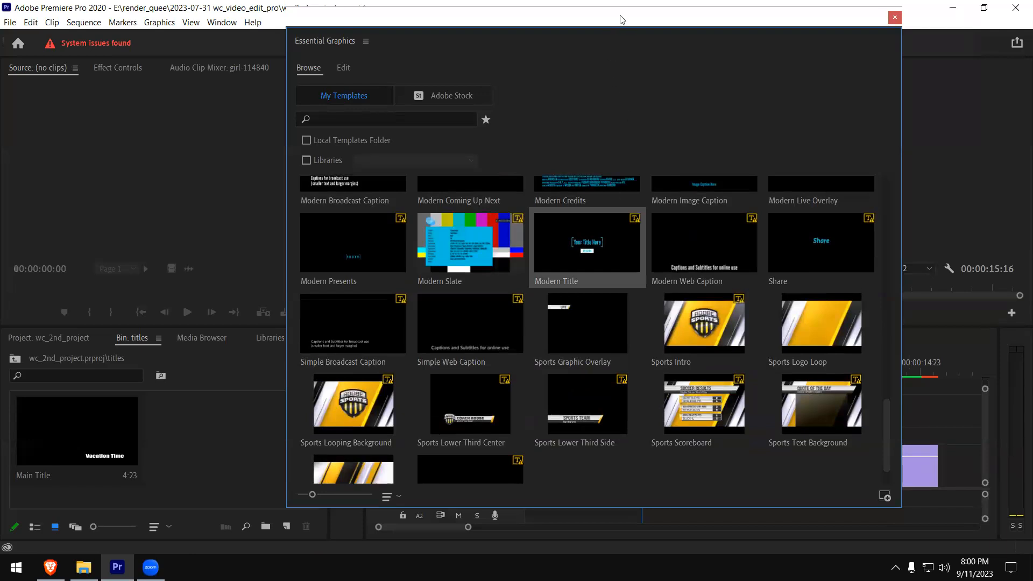
# - Reposition the floating Essential Graphics window and narrow it to three template columns, leaving the timeline tracks uncovered
pyautogui.moveTo(622, 20); pyautogui.dragTo(937, 21)
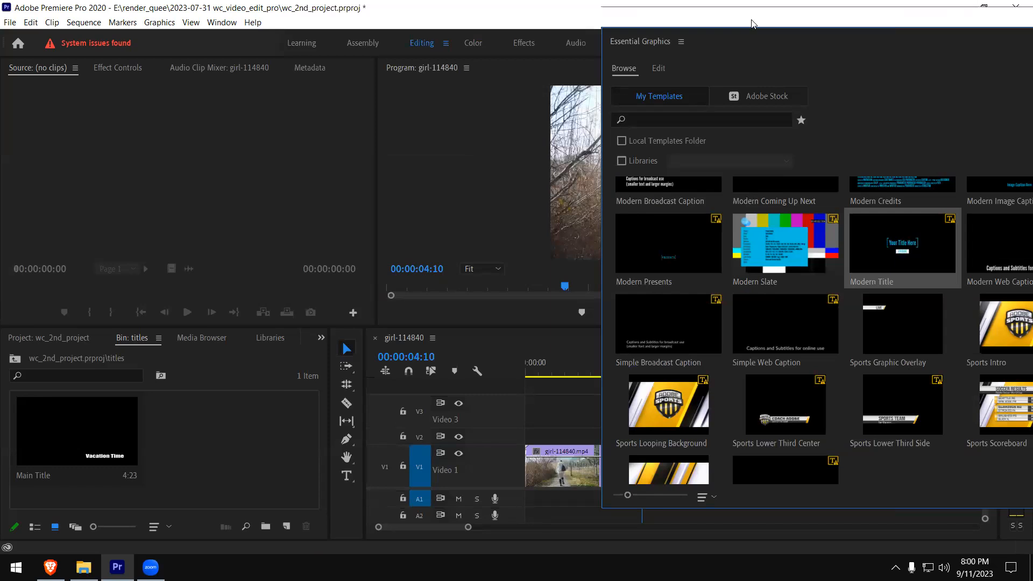
pyautogui.moveTo(752, 24); pyautogui.dragTo(168, 81)
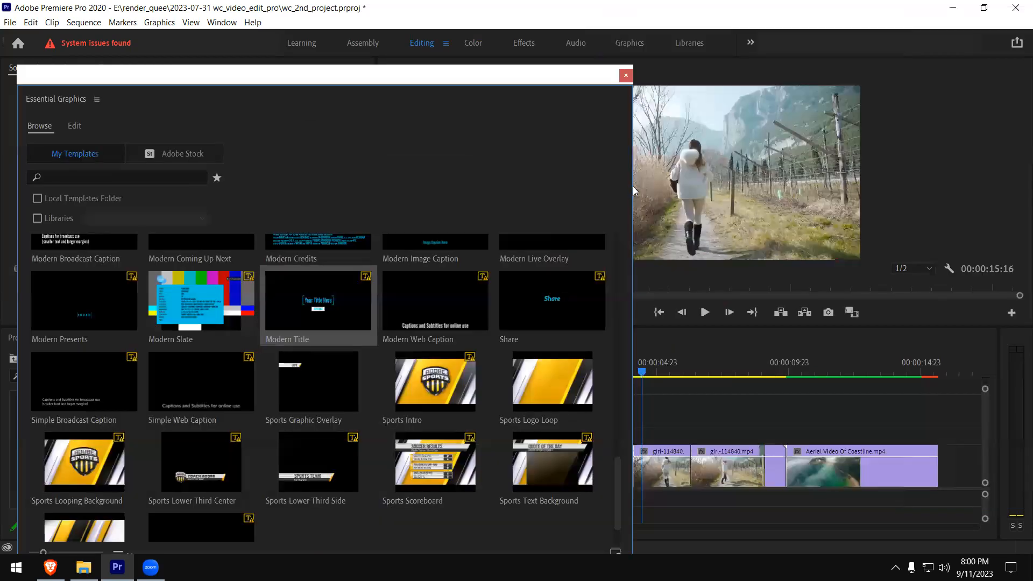
pyautogui.moveTo(633, 186); pyautogui.dragTo(435, 186)
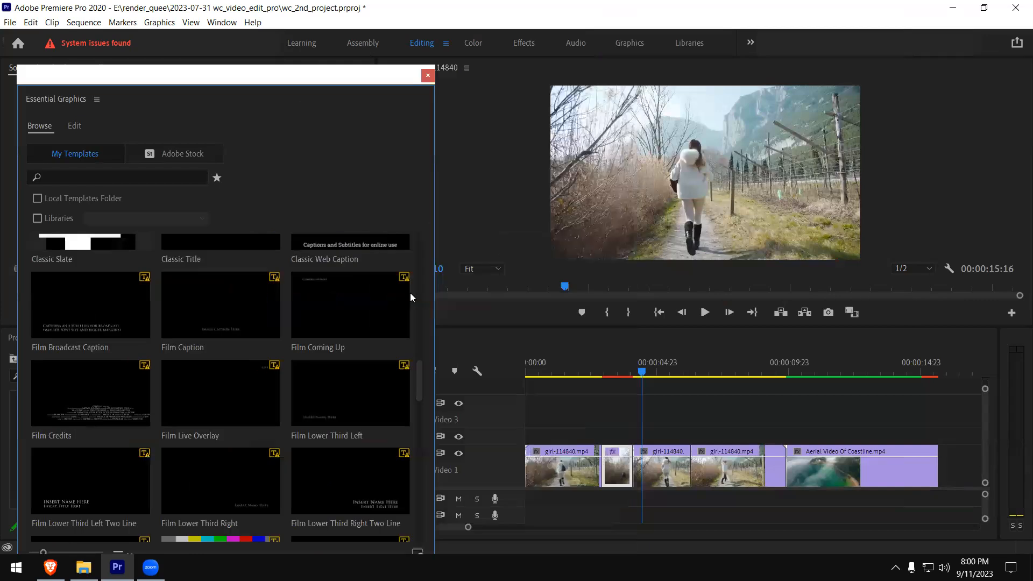
# - Add the Modern Title template to V2 starting just before the playhead at 00:00:04:10, and close Essential Graphics
pyautogui.scroll(-2, 235, 357)
pyautogui.scroll(3, 235, 357)
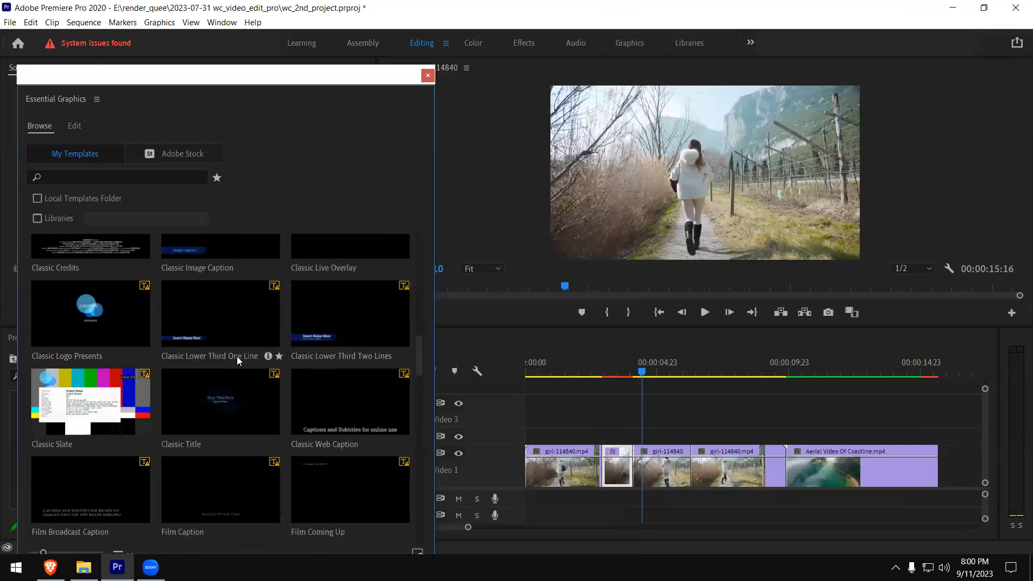
pyautogui.scroll(-4, 237, 357)
pyautogui.scroll(-4, 318, 431)
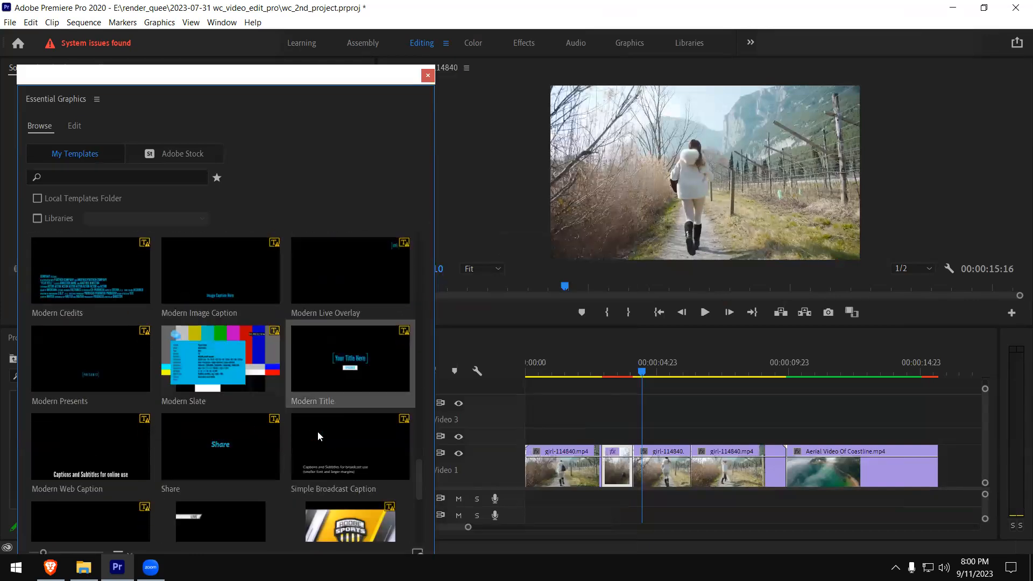
pyautogui.moveTo(360, 371); pyautogui.dragTo(637, 435)
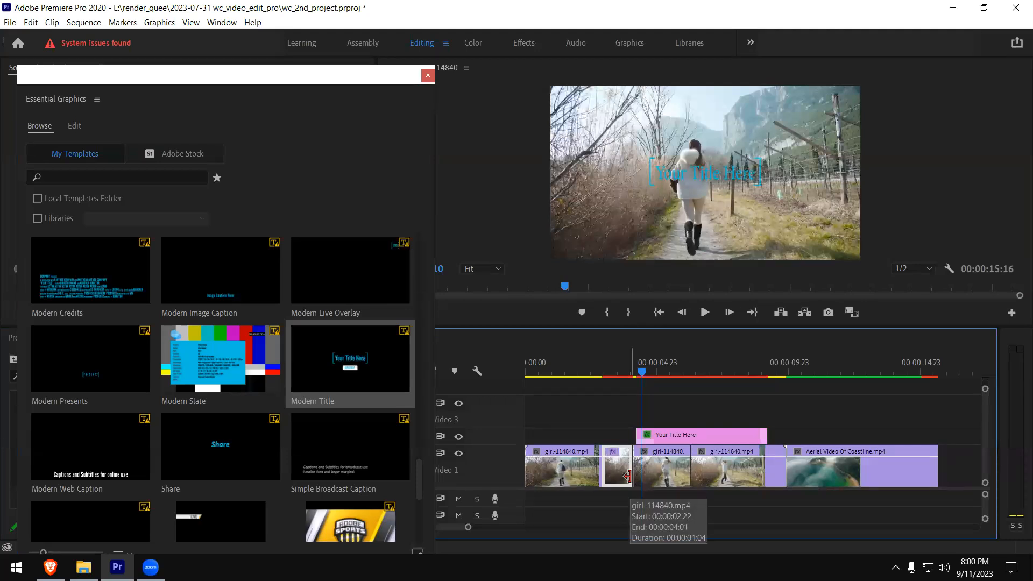
pyautogui.click(428, 74)
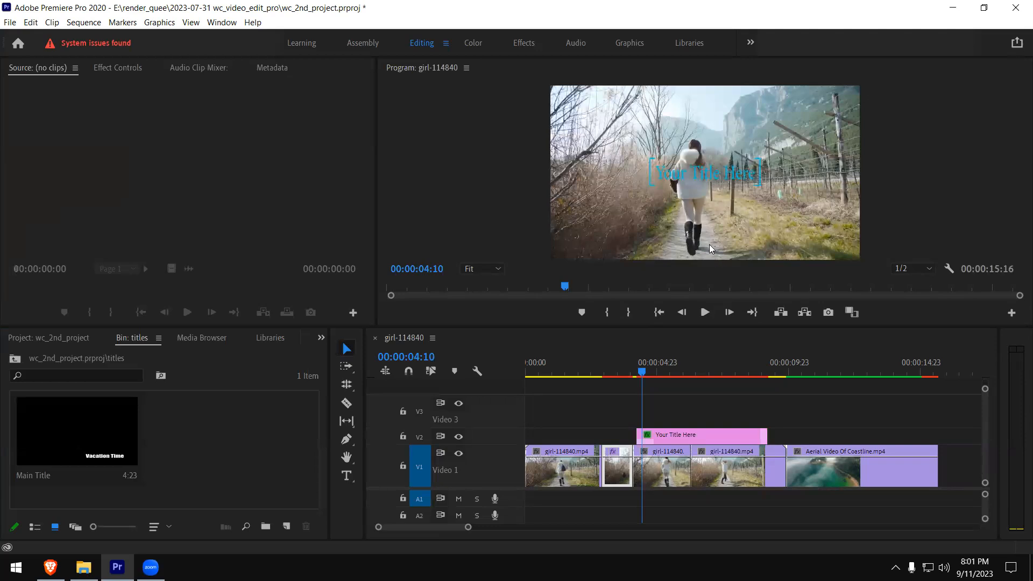
# - Try moving the title graphic within the video frame, and undo the change
pyautogui.click(721, 180)
pyautogui.moveTo(708, 179); pyautogui.dragTo(804, 230)
pyautogui.hotkey('ctrl', 'z')
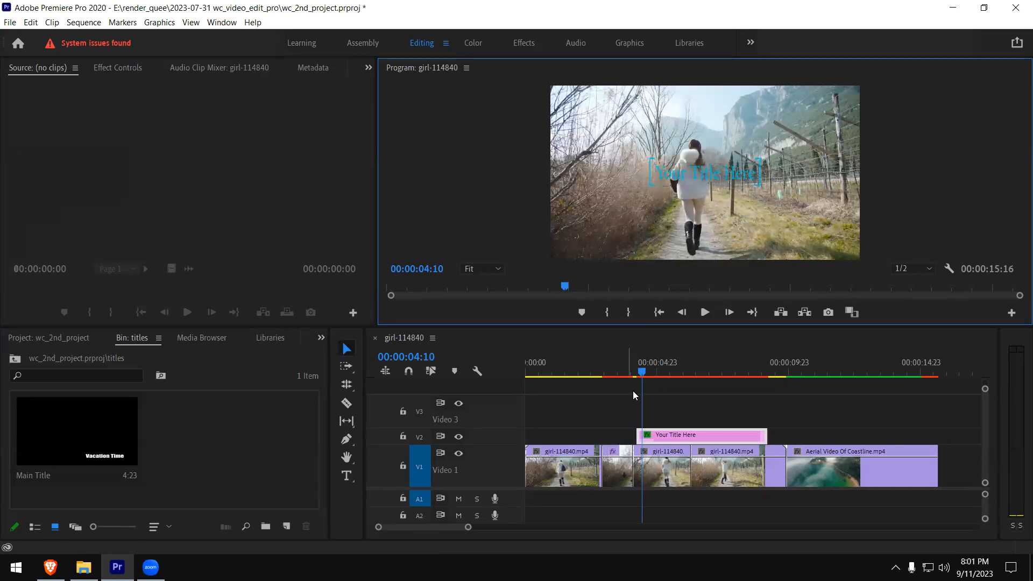
# - Play the sequence from just before the title clip on V2 to preview its animation
pyautogui.click(626, 373)
pyautogui.press('space')
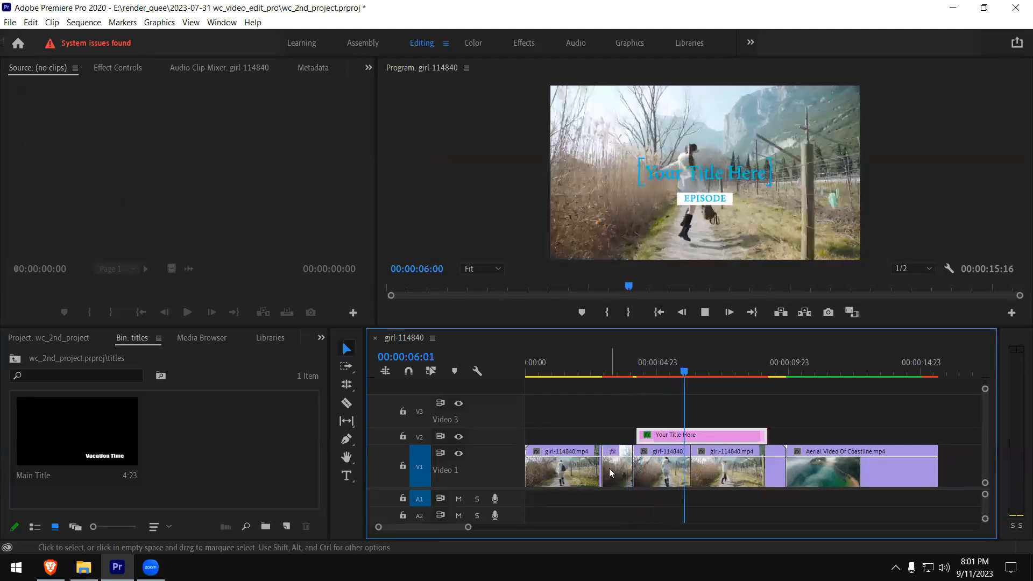
# - Move the title clip on V2 to start at about 00:00:05:00 and replay the sequence from just before it
pyautogui.press('space')
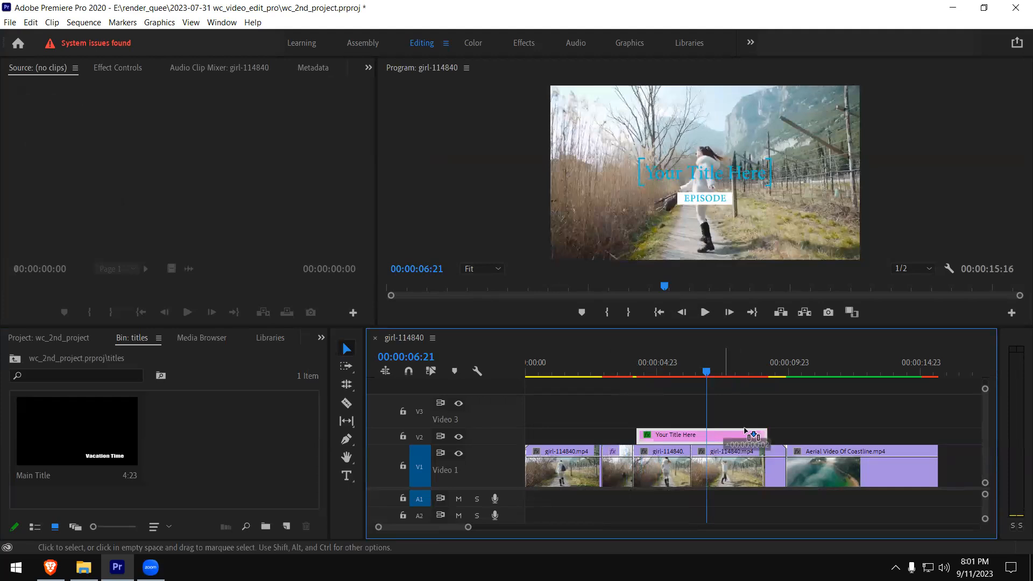
pyautogui.moveTo(724, 440); pyautogui.dragTo(748, 440)
pyautogui.click(654, 370)
pyautogui.press('space')
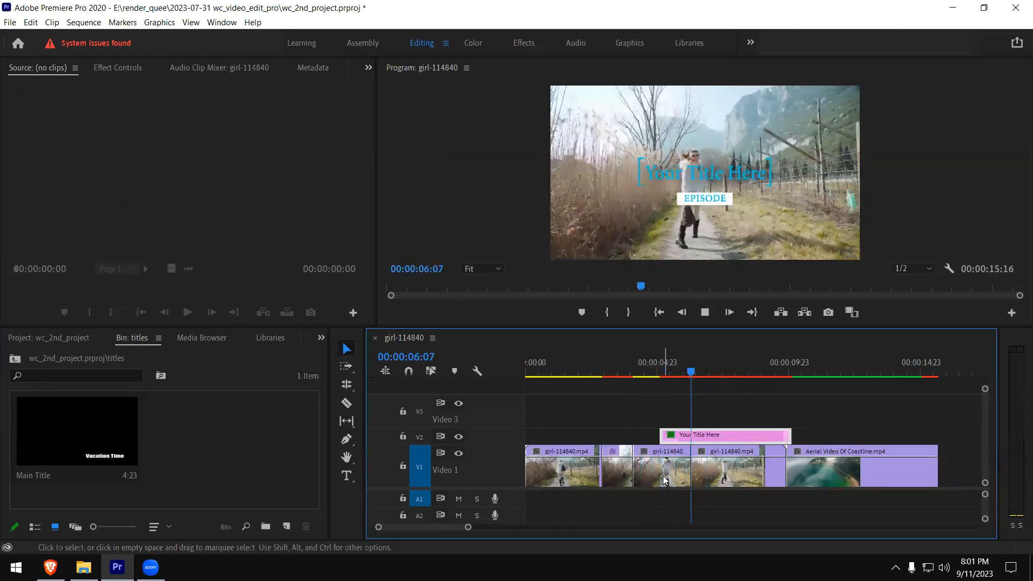
pyautogui.press('space')
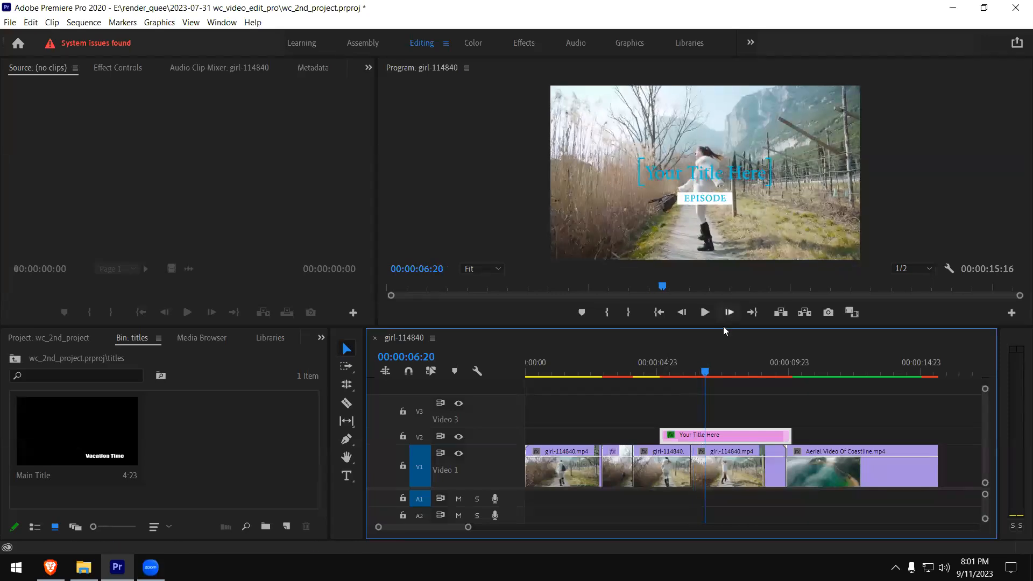
pyautogui.click(646, 371)
pyautogui.press('space')
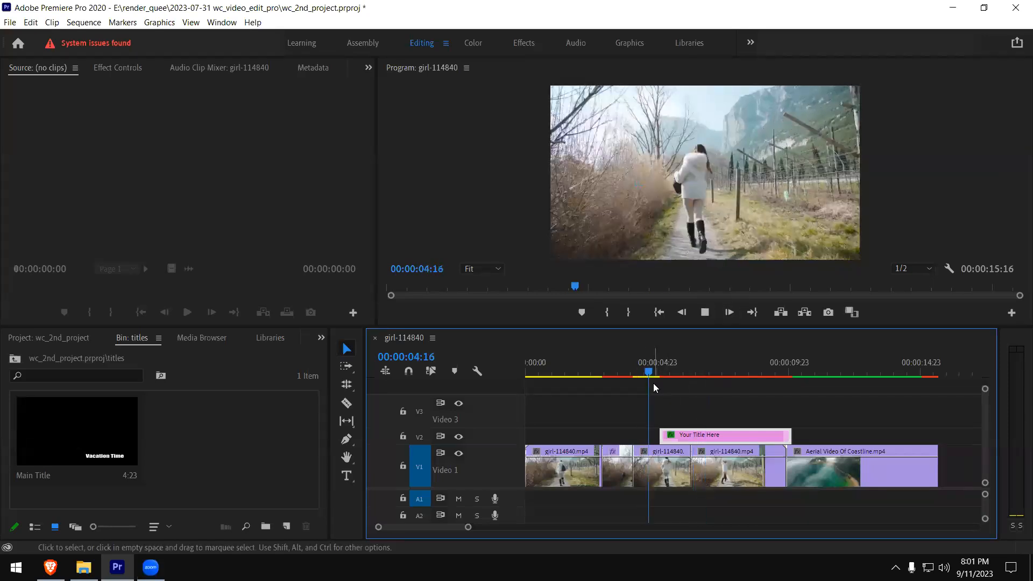
pyautogui.press('space')
# - Try moving the title graphic toward the lower-right corner of the video frame, and undo the move
pyautogui.click(777, 237)
pyautogui.moveTo(769, 224); pyautogui.dragTo(832, 273)
pyautogui.hotkey('ctrl', 'z')
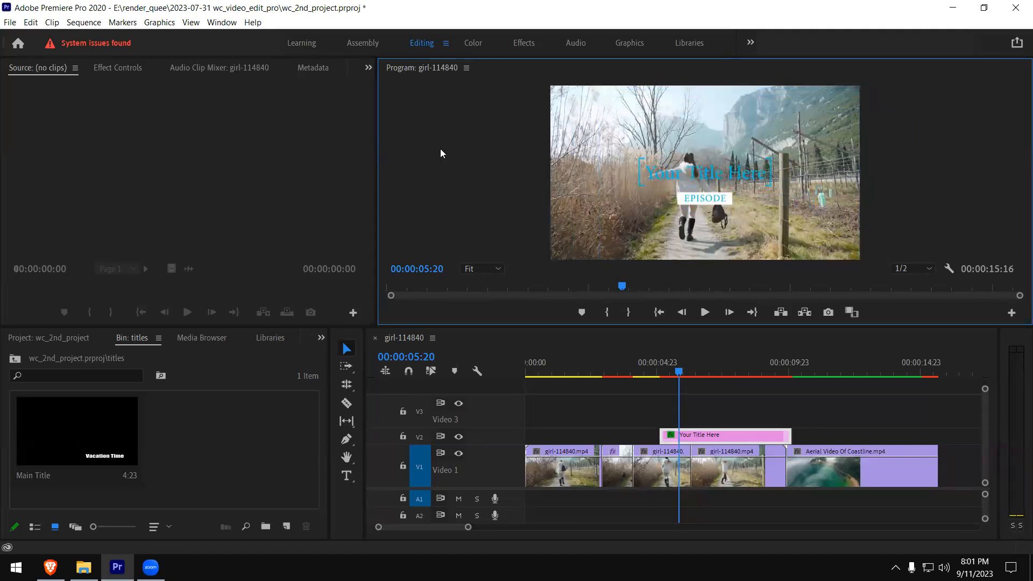
# - Try moving only the "Your Title Here" text down and right in the frame, preview it, and undo the move
pyautogui.moveTo(708, 184); pyautogui.dragTo(748, 216)
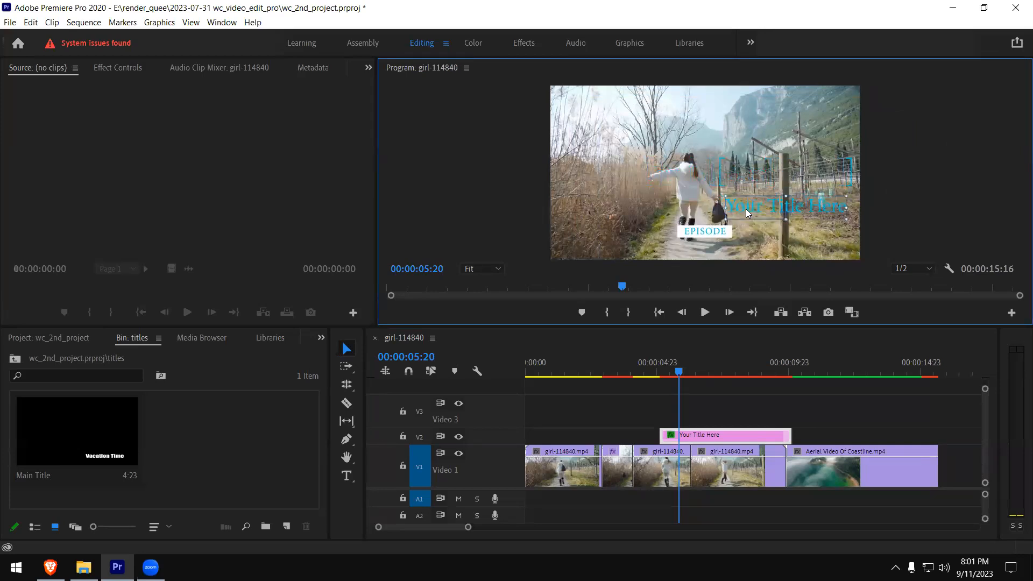
pyautogui.click(655, 370)
pyautogui.press('space')
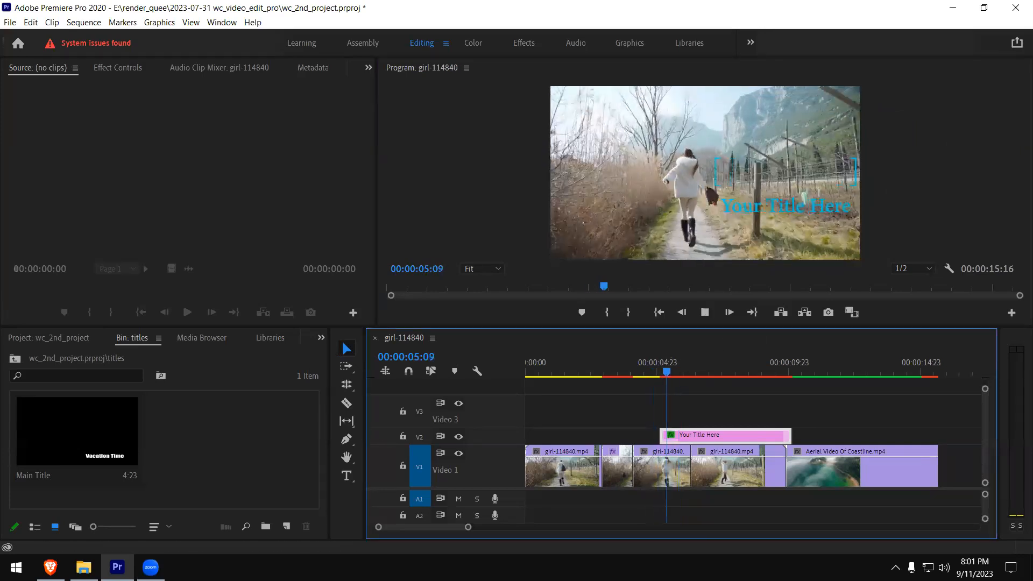
pyautogui.press('space')
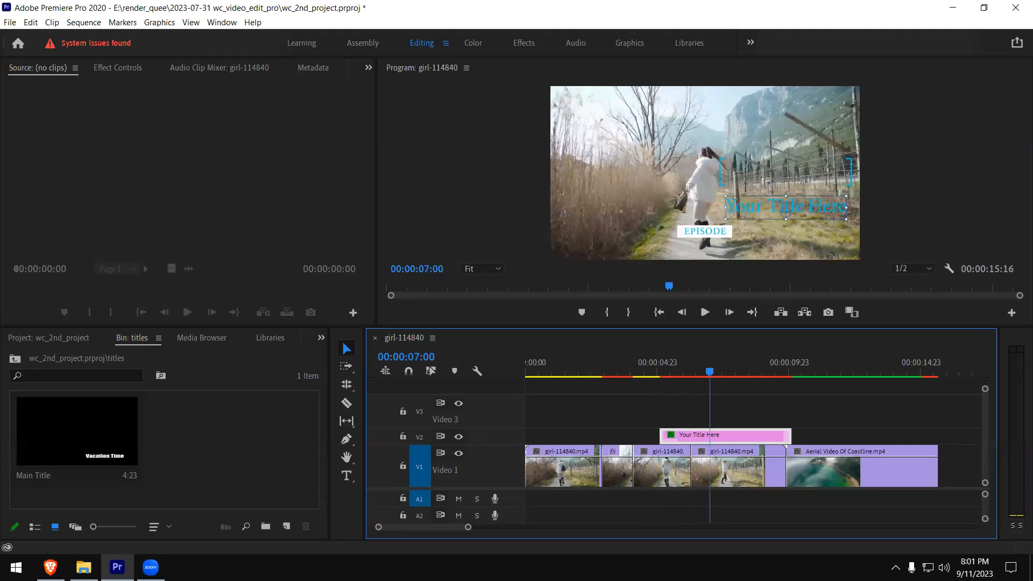
pyautogui.hotkey('ctrl', 'z')
pyautogui.click(890, 173)
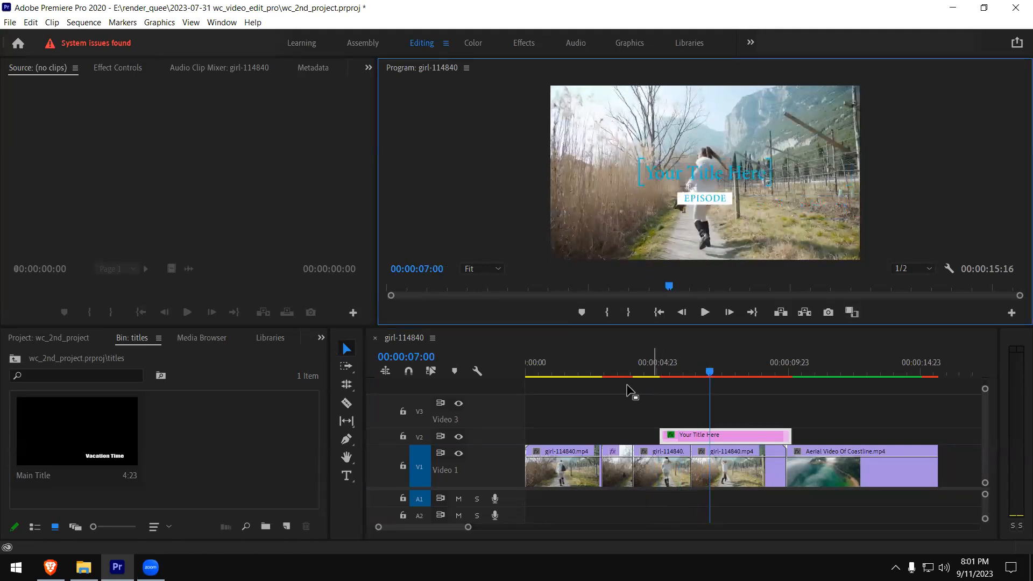
# - Play the sequence from just before the title clip and park the playhead at 00:00:06:10
pyautogui.click(648, 370)
pyautogui.press('space')
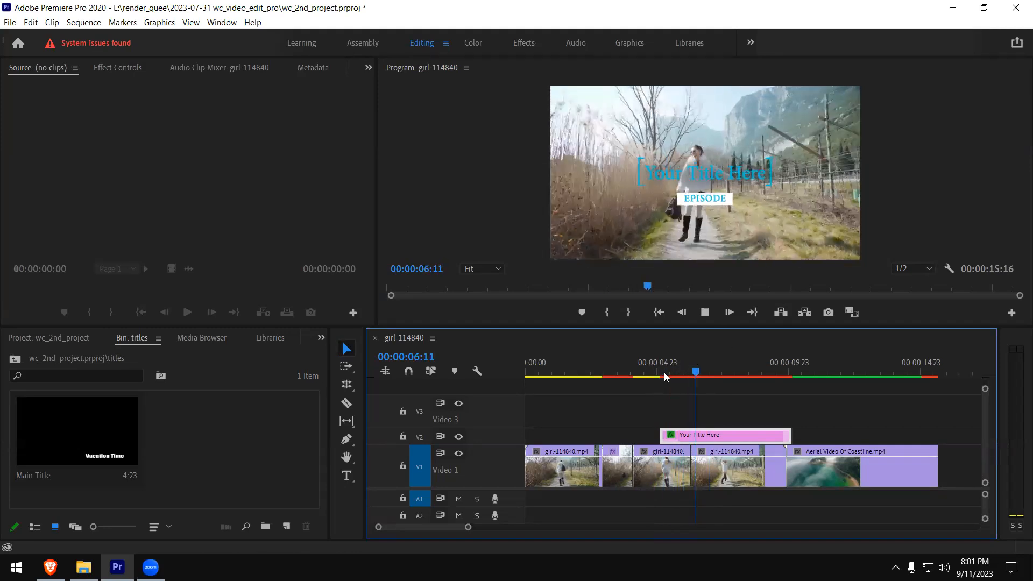
pyautogui.press('space')
pyautogui.click(695, 366)
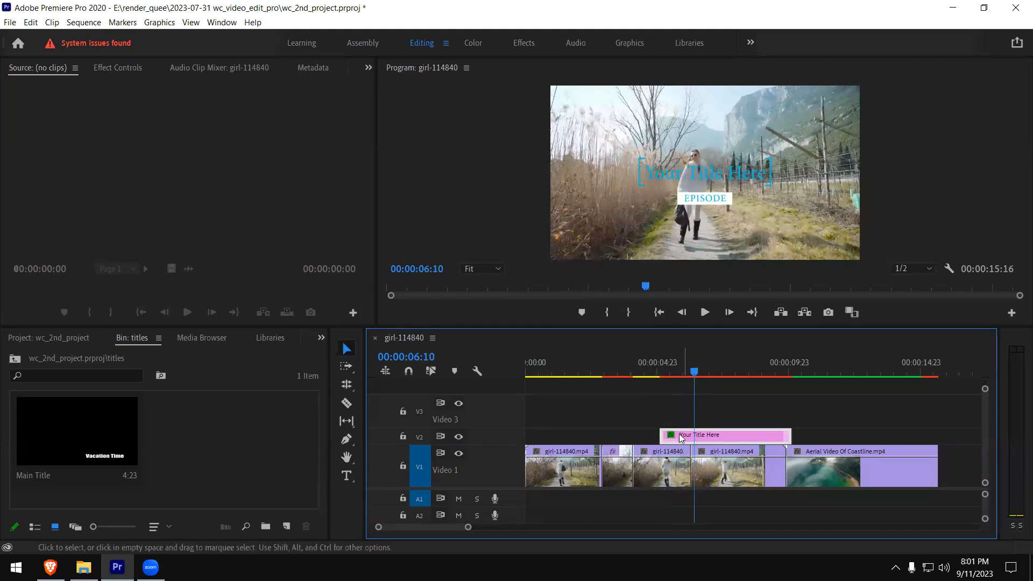
# - Try scaling down the whole title graphic from its corner, and undo the scaling
pyautogui.click(759, 217)
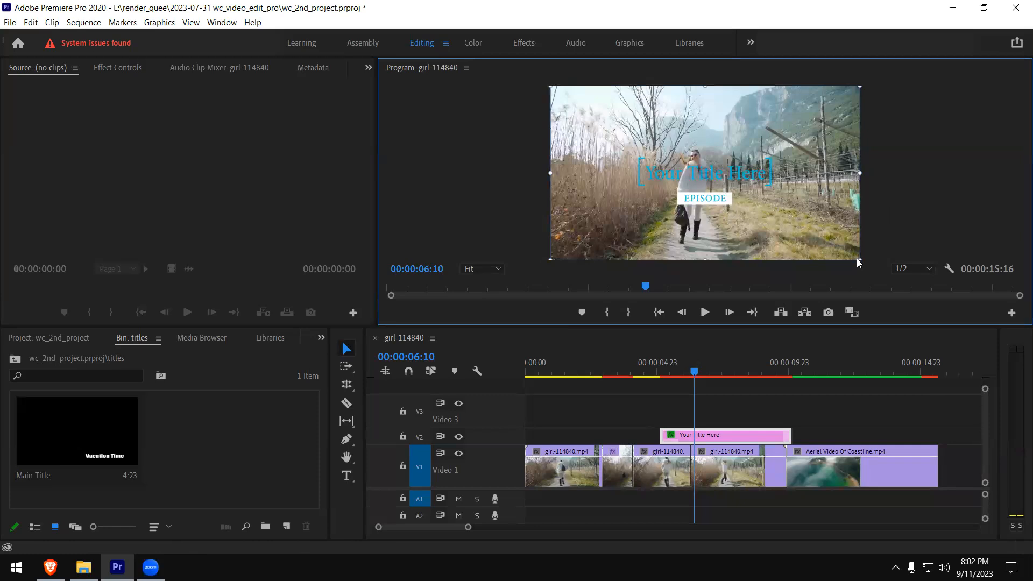
pyautogui.moveTo(860, 259); pyautogui.dragTo(827, 233)
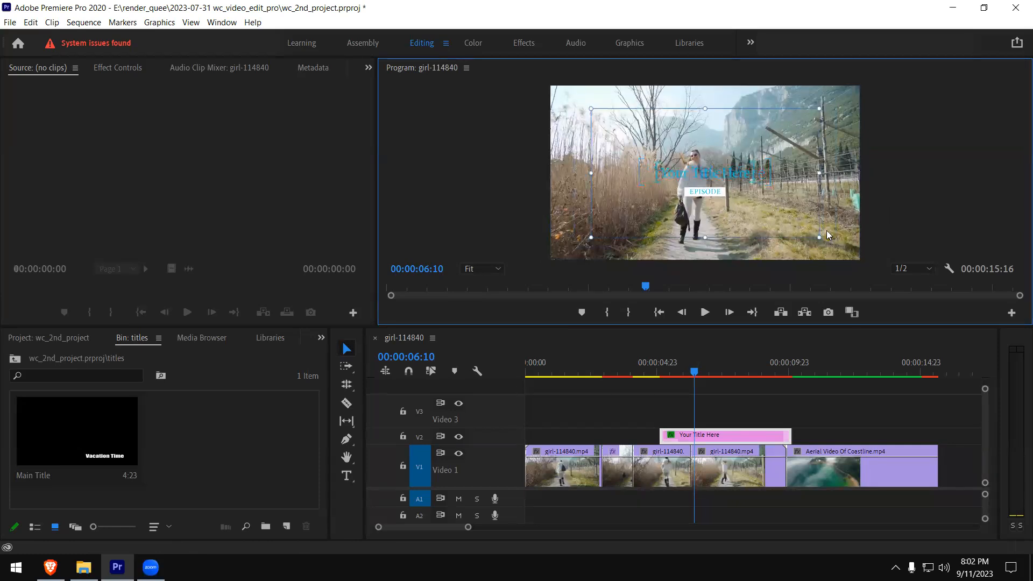
pyautogui.hotkey('ctrl', 'z')
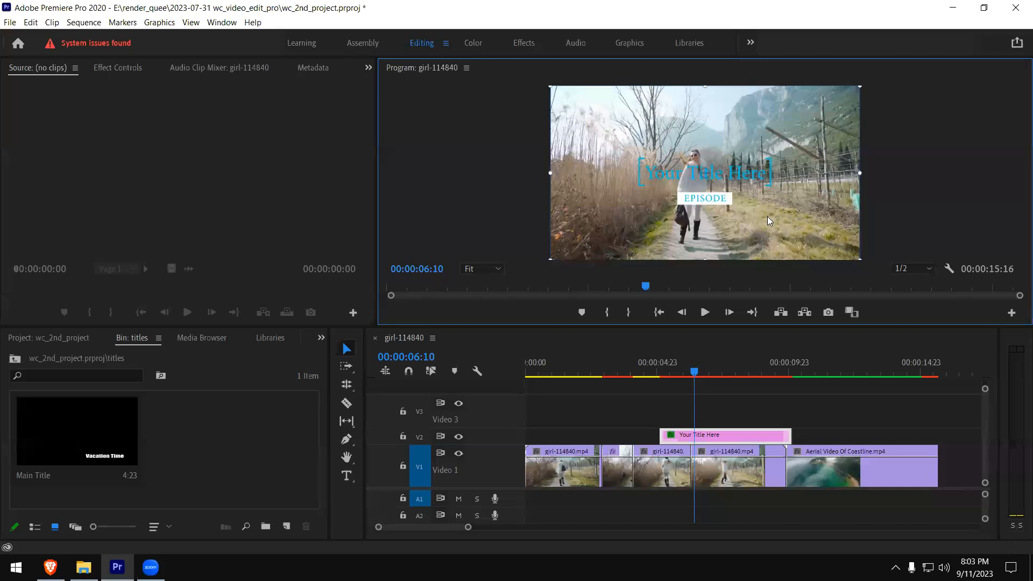
# - Move the whole title graphic, including the EPISODE label, to the lower-right area of the video frame
pyautogui.moveTo(764, 200); pyautogui.dragTo(849, 254)
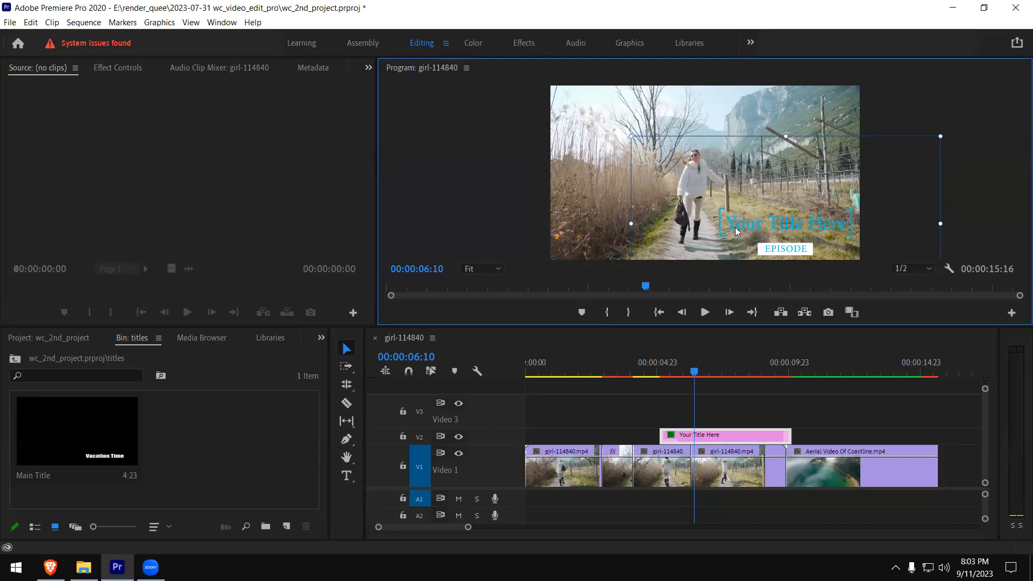
pyautogui.click(969, 145)
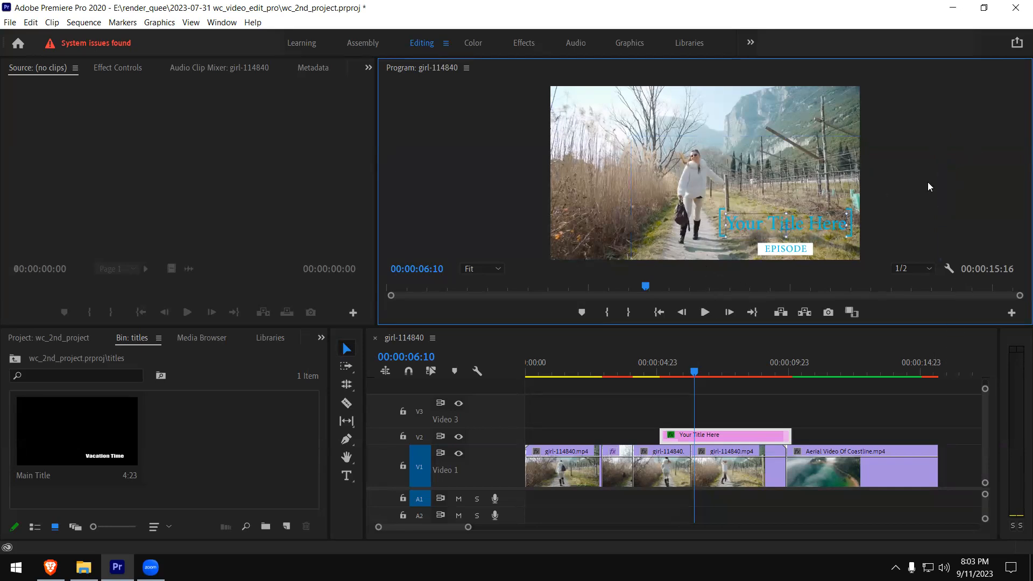
# - Open the "Your Title Here" text of the V2 title clip for editing in Essential Graphics
pyautogui.click(739, 230)
pyautogui.click(220, 23)
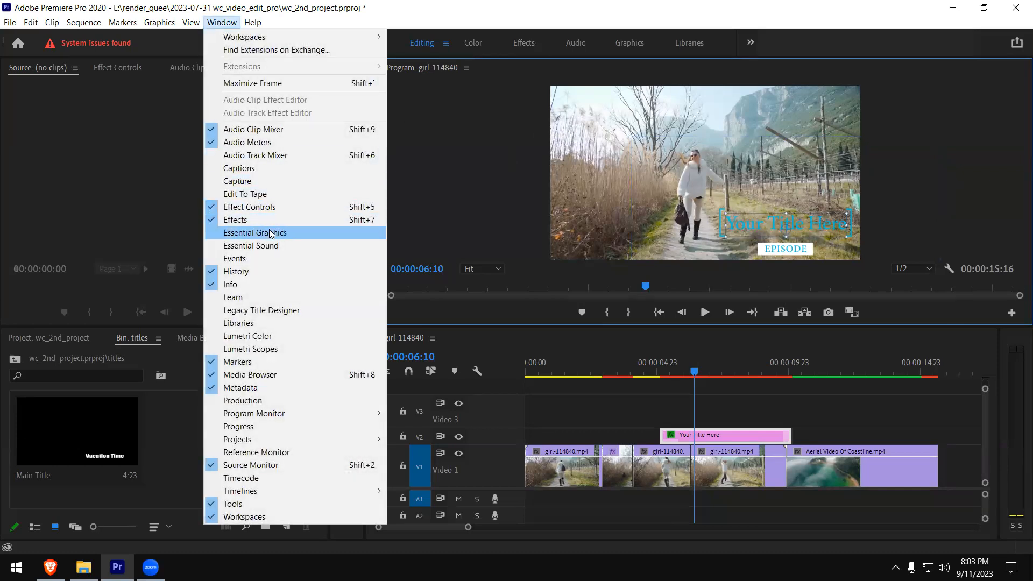
pyautogui.click(254, 232)
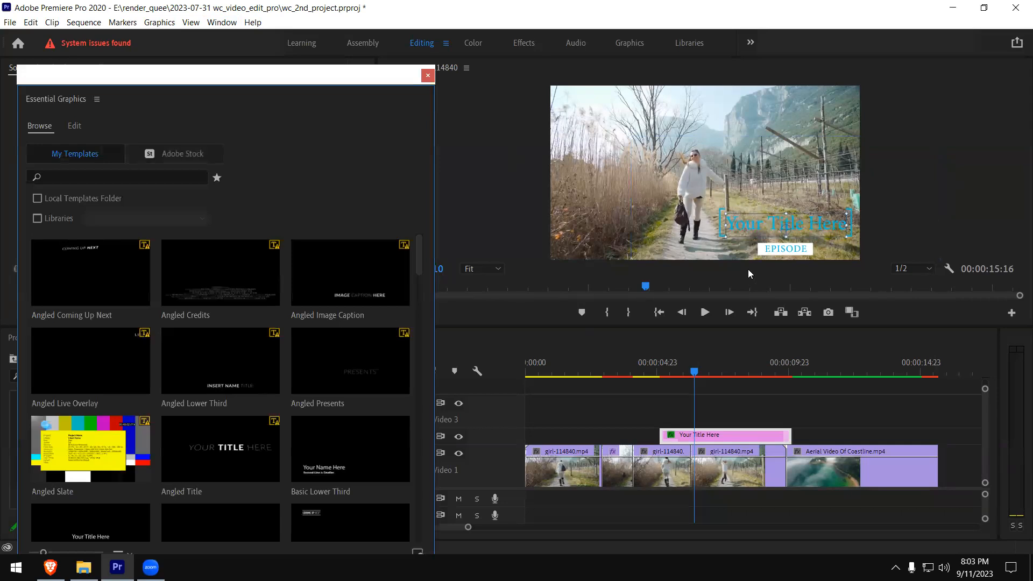
pyautogui.click(746, 232)
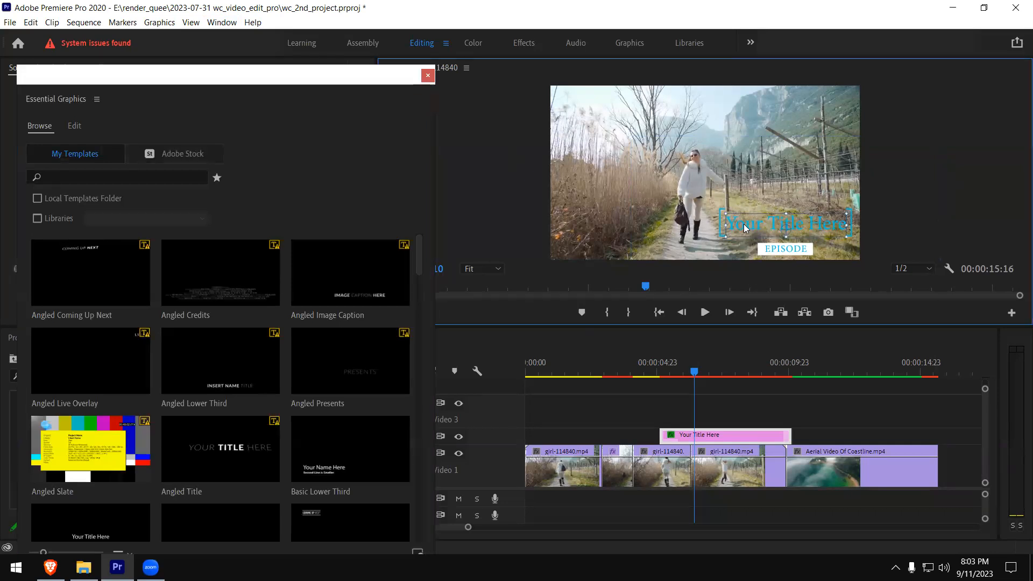
pyautogui.click(724, 435)
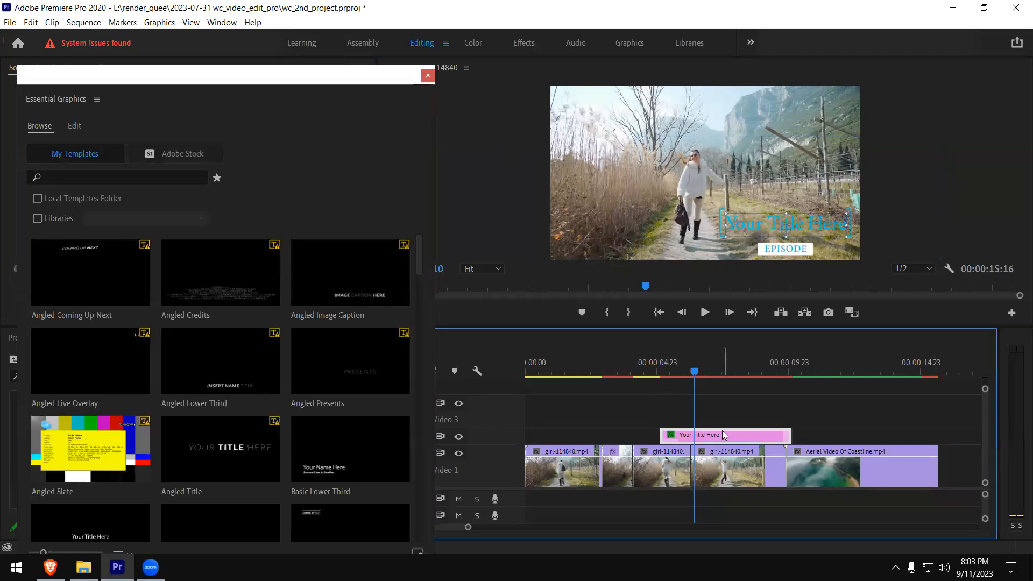
pyautogui.click(74, 125)
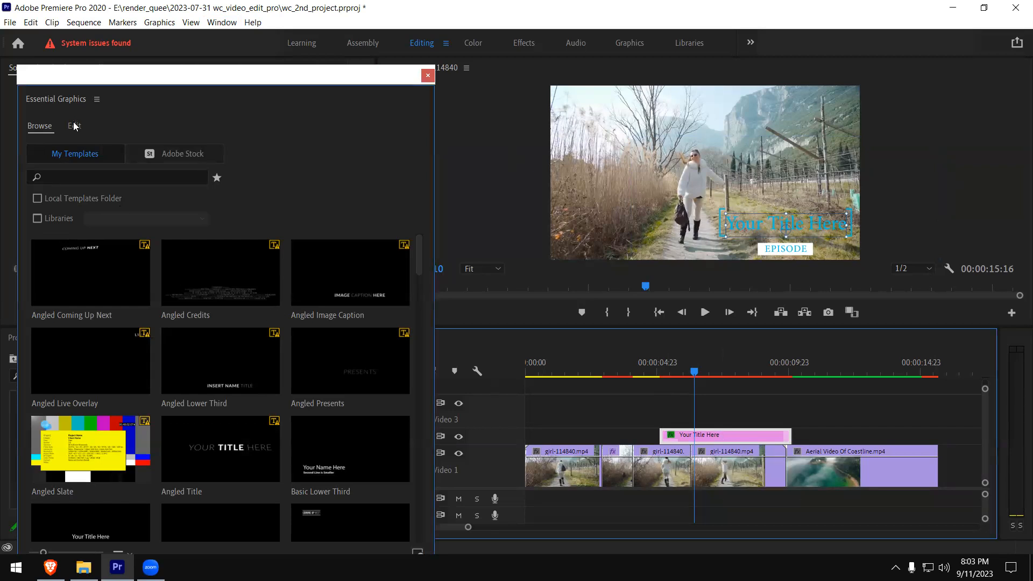
# - Widen the Essential Graphics window and narrow the Program monitor so the full video frame stays visible beside it
pyautogui.moveTo(208, 80); pyautogui.dragTo(214, 49)
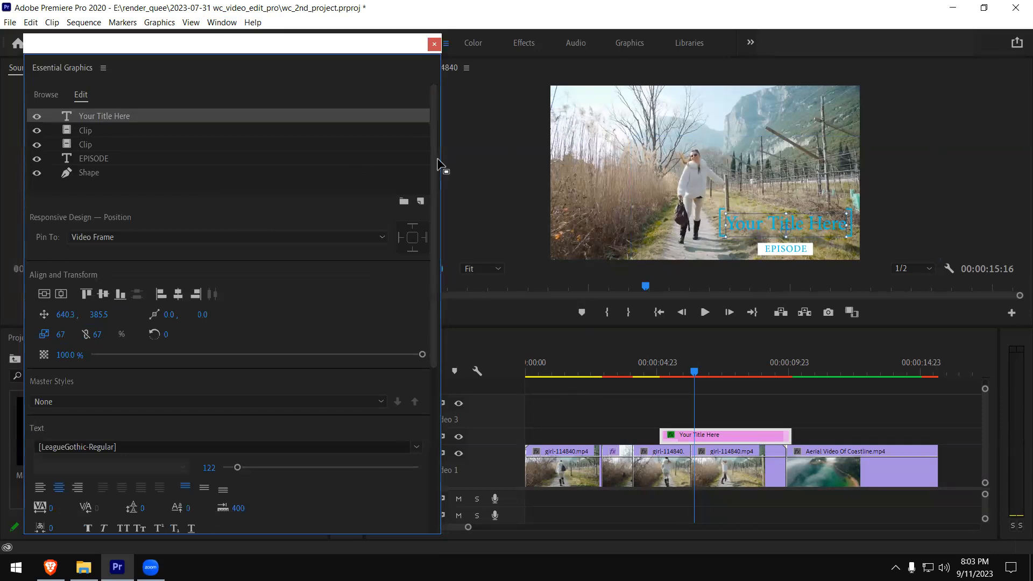
pyautogui.moveTo(377, 64); pyautogui.dragTo(354, 44)
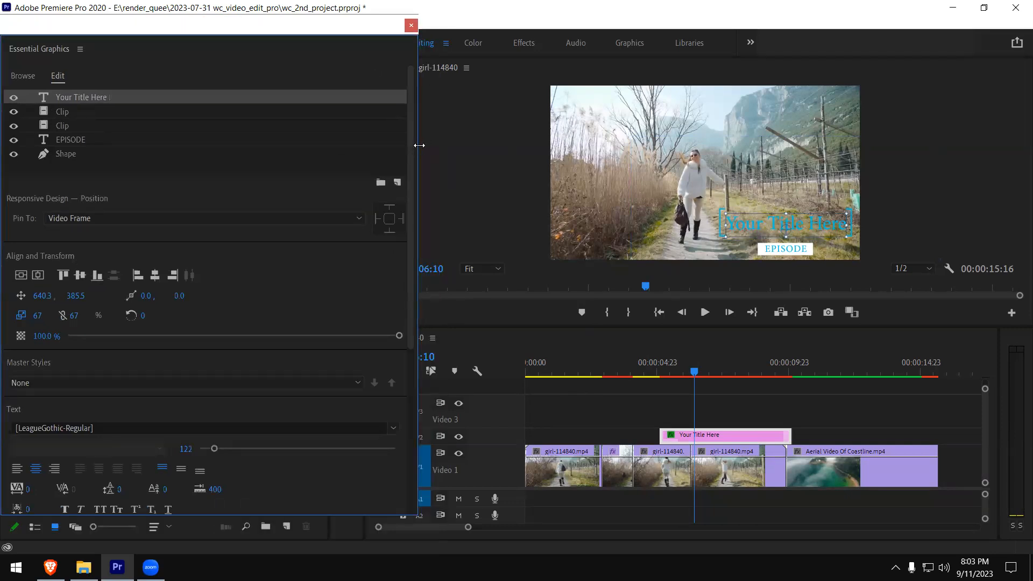
pyautogui.moveTo(419, 145); pyautogui.dragTo(699, 165)
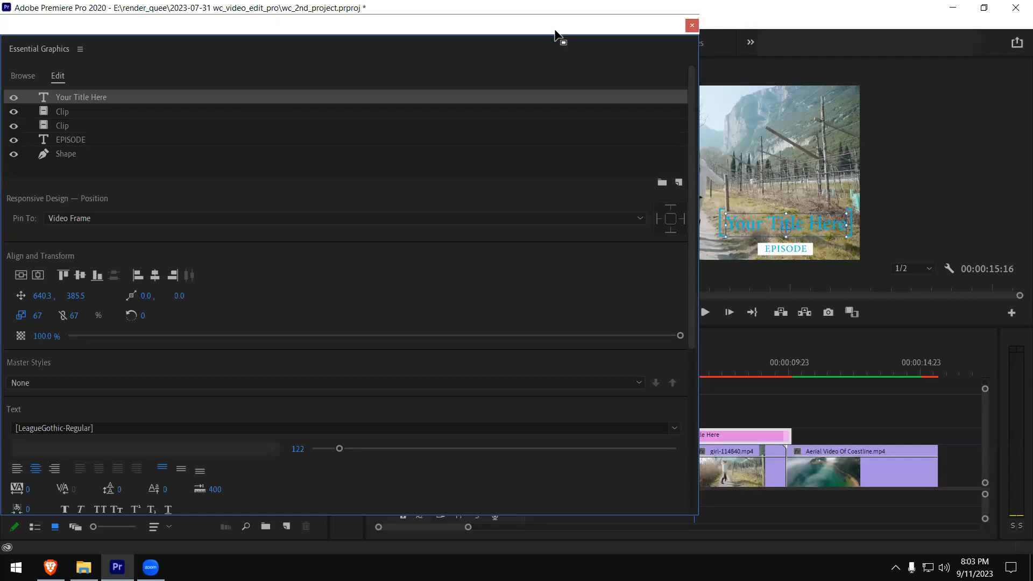
pyautogui.moveTo(555, 31); pyautogui.dragTo(602, 58)
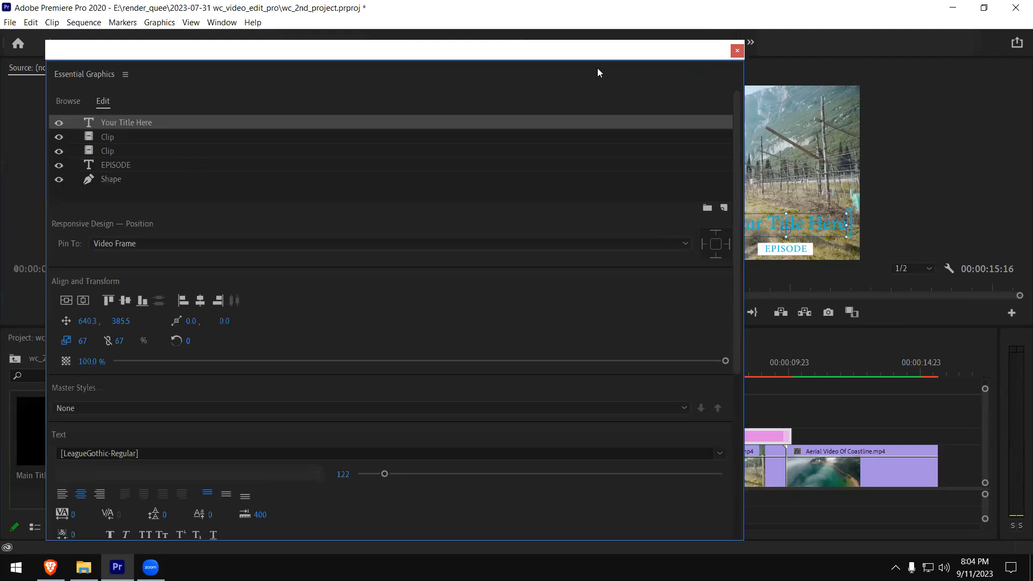
pyautogui.moveTo(597, 72); pyautogui.dragTo(463, 221)
pyautogui.moveTo(375, 181); pyautogui.dragTo(774, 174)
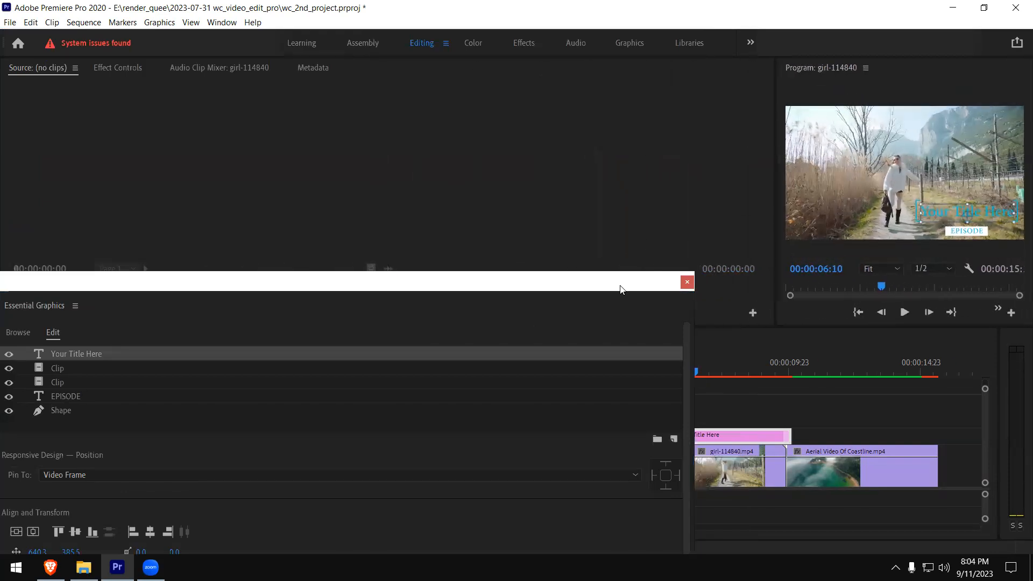
pyautogui.moveTo(361, 281); pyautogui.dragTo(418, 52)
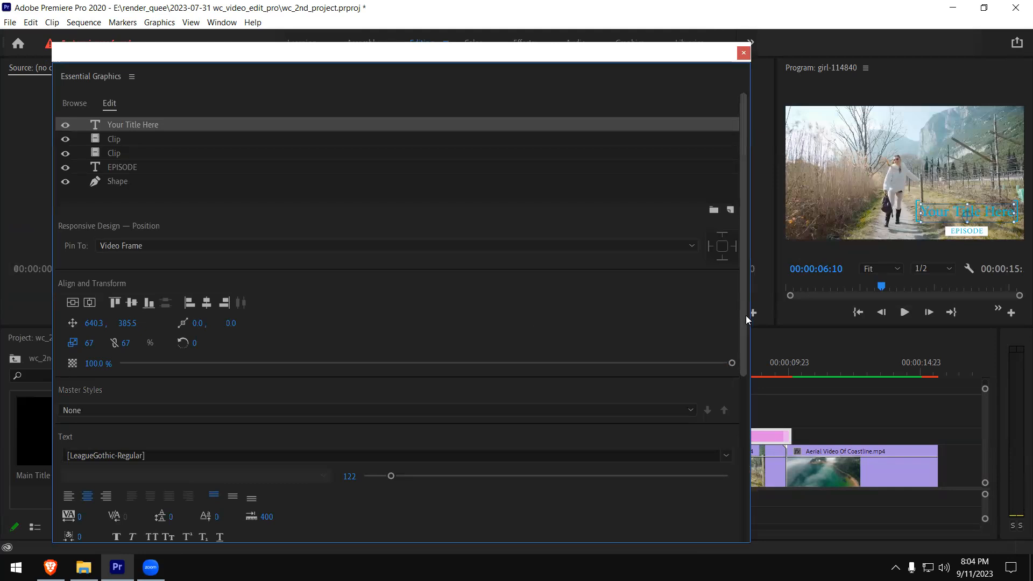
# - Set the fill of the "Your Title Here" text to orange, about F45002
pyautogui.moveTo(743, 320); pyautogui.dragTo(744, 441)
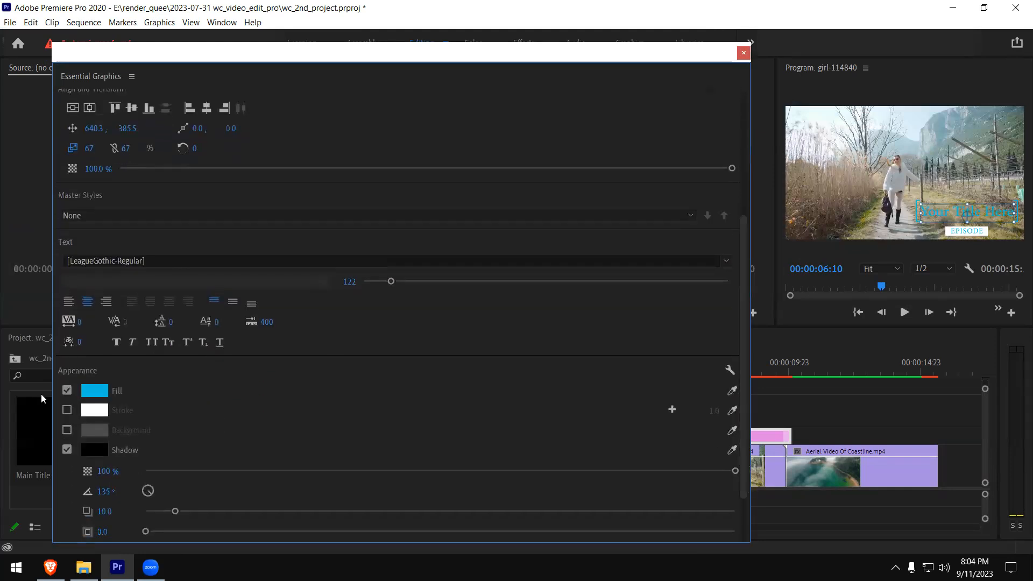
pyautogui.click(98, 392)
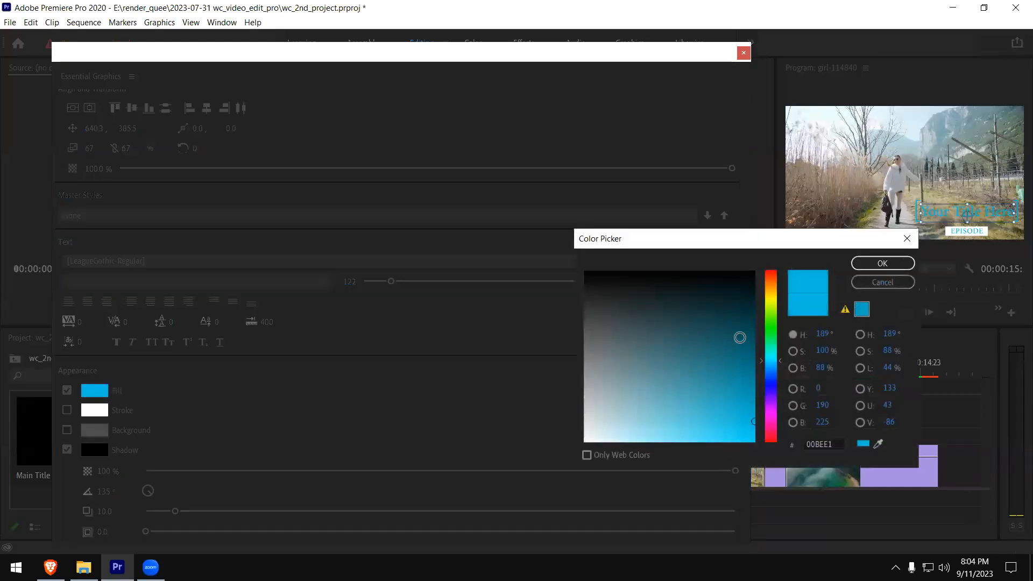
pyautogui.moveTo(771, 285); pyautogui.dragTo(771, 280)
pyautogui.moveTo(753, 431); pyautogui.dragTo(759, 448)
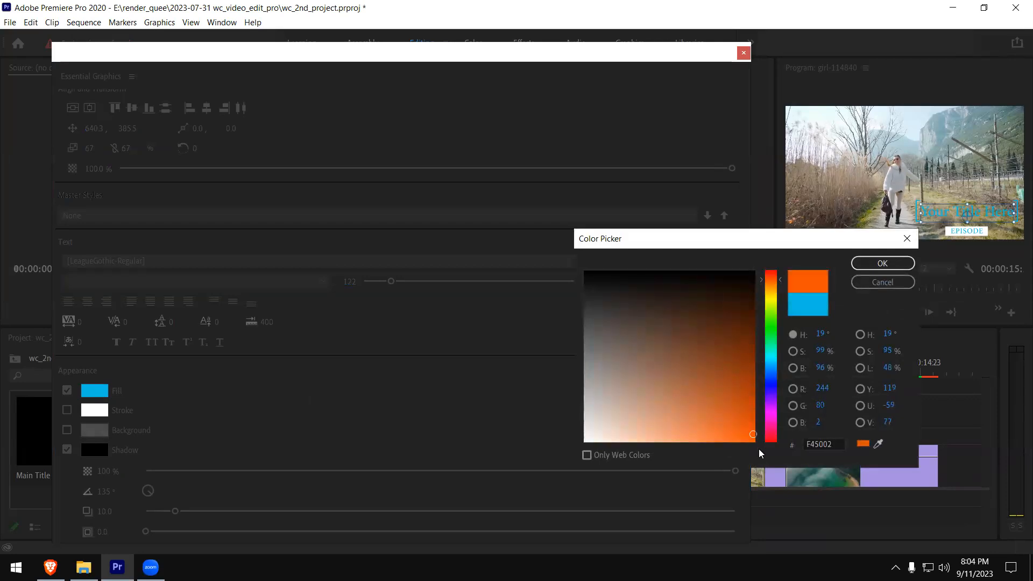
pyautogui.click(871, 267)
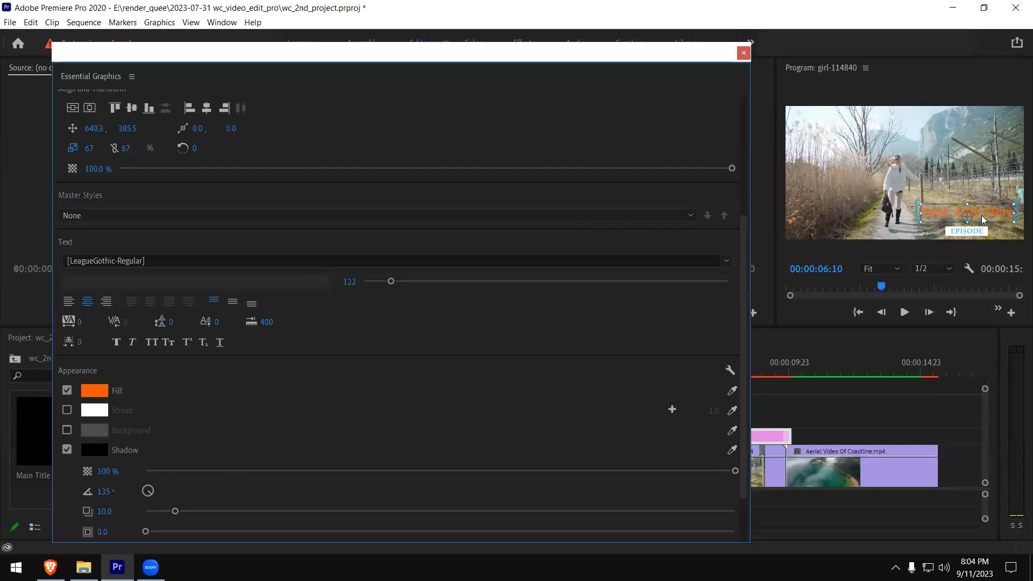
# - Compare the title text with and without its shadow and stroke, leaving both switched off
pyautogui.click(67, 452)
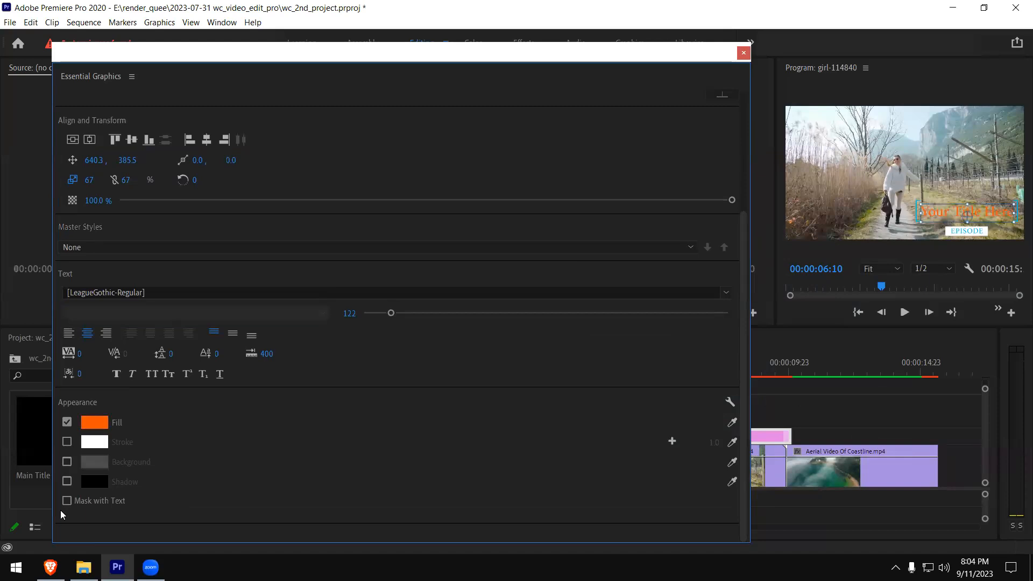
pyautogui.click(66, 486)
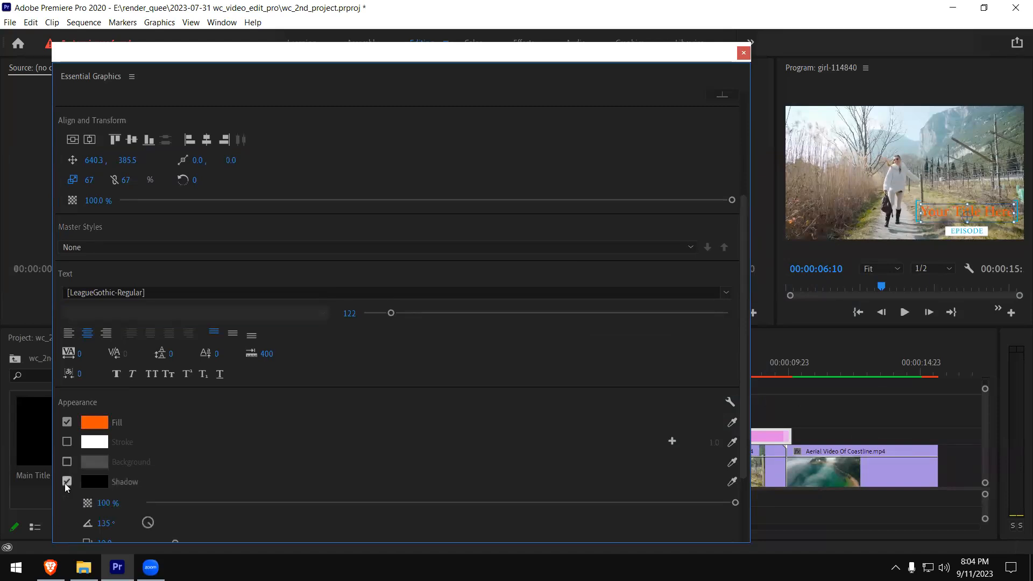
pyautogui.click(66, 483)
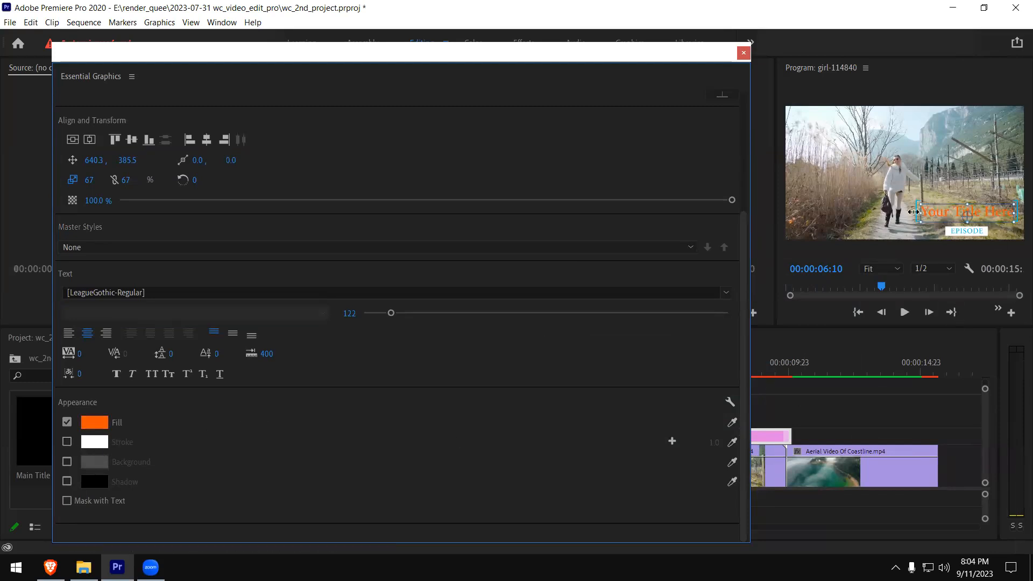
pyautogui.click(67, 441)
pyautogui.click(67, 442)
# - Magnify the Program monitor to 100% around the title and compare the text with and without its stroke, leaving the stroke off
pyautogui.click(897, 269)
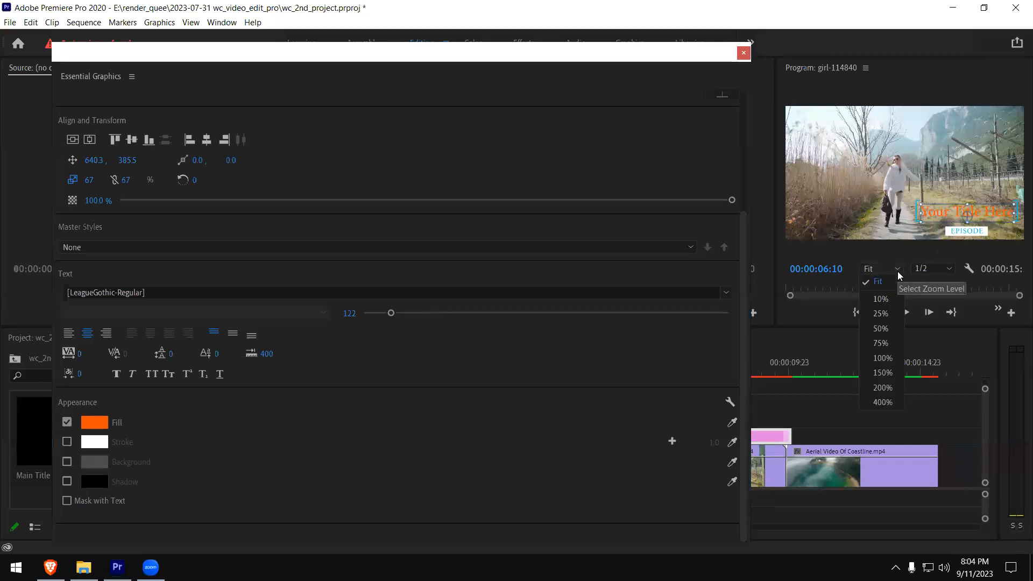
pyautogui.click(883, 358)
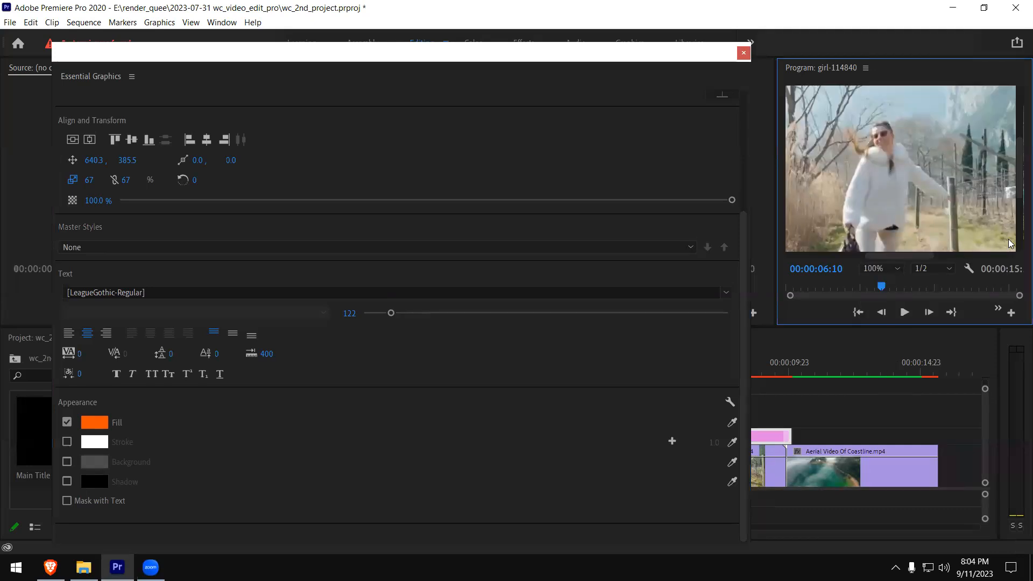
pyautogui.moveTo(1019, 188); pyautogui.dragTo(1019, 221)
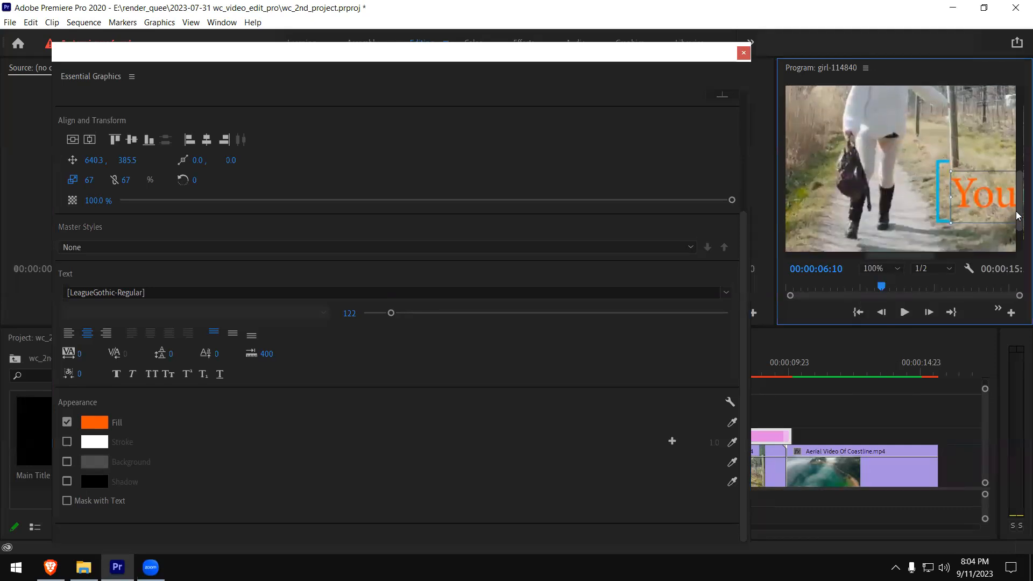
pyautogui.moveTo(882, 257); pyautogui.dragTo(928, 250)
pyautogui.click(67, 443)
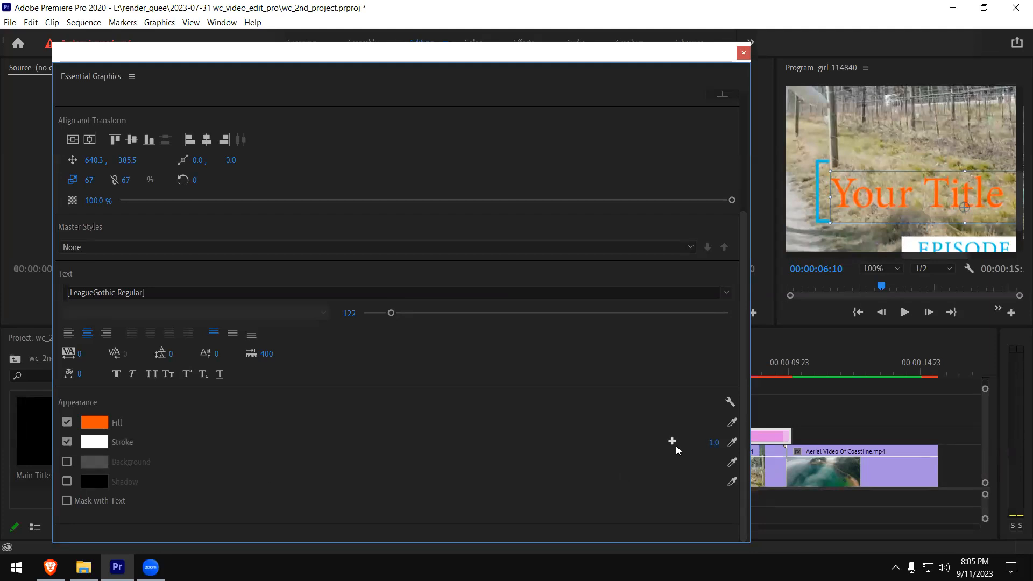
pyautogui.moveTo(714, 446)
pyautogui.mouseDown()
pyautogui.moveTo(731, 445)
pyautogui.moveTo(669, 445)
pyautogui.mouseUp()
pyautogui.click(67, 442)
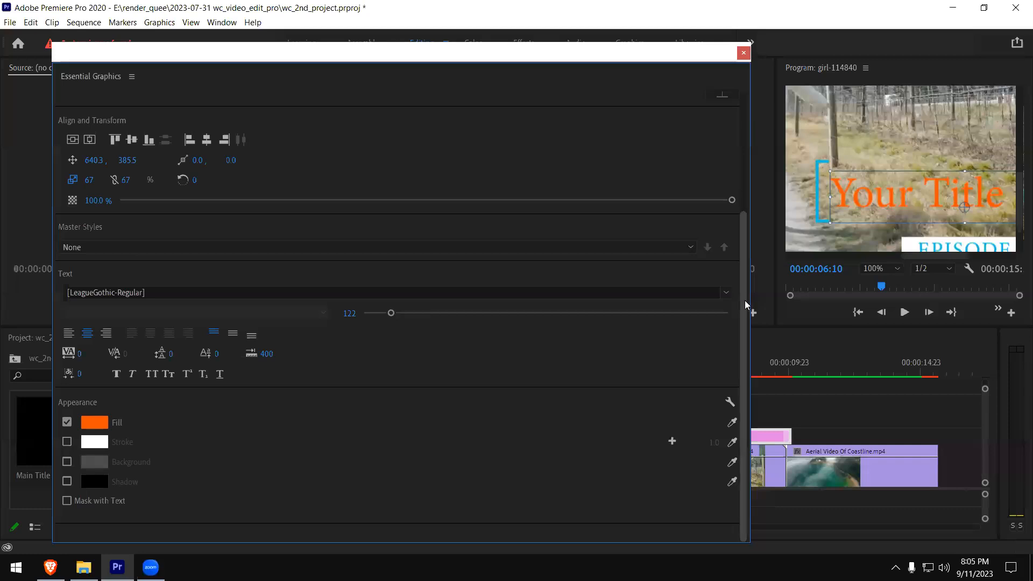
# - Select the blue bracket beside the title text as its own layer and shift the Essential Graphics window slightly aside
pyautogui.moveTo(740, 303); pyautogui.dragTo(736, 335)
pyautogui.click(822, 222)
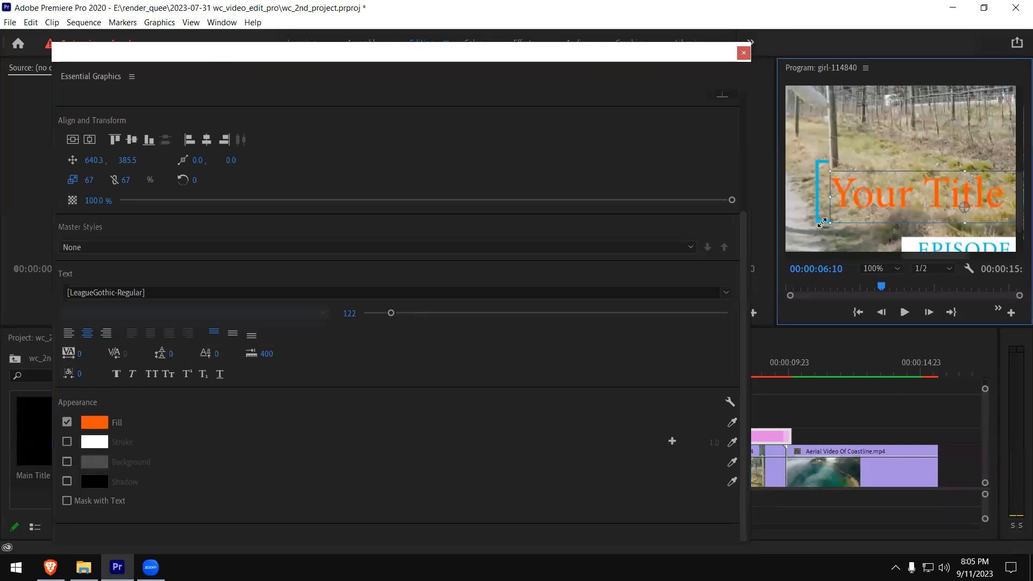
pyautogui.click(804, 136)
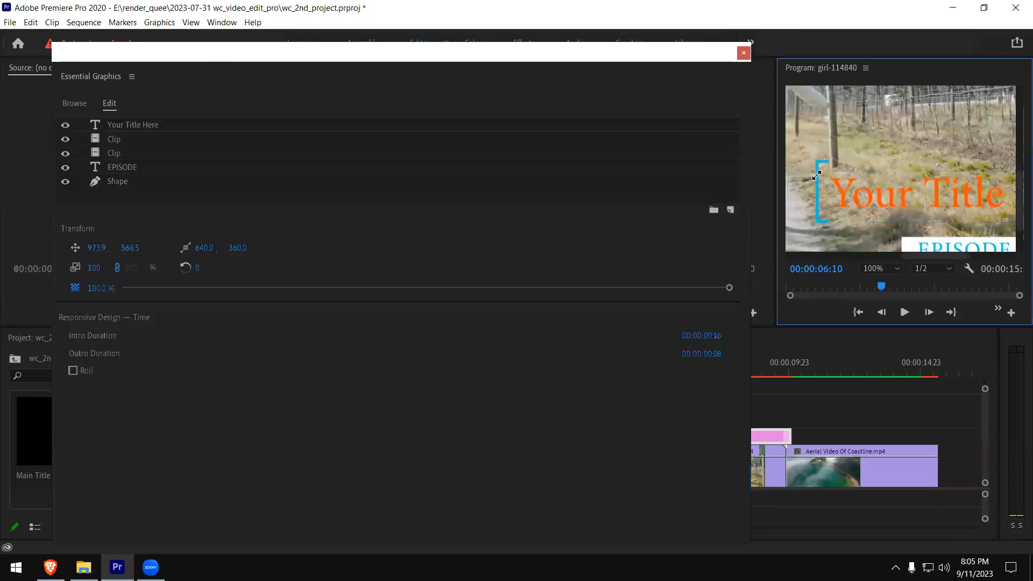
pyautogui.click(815, 178)
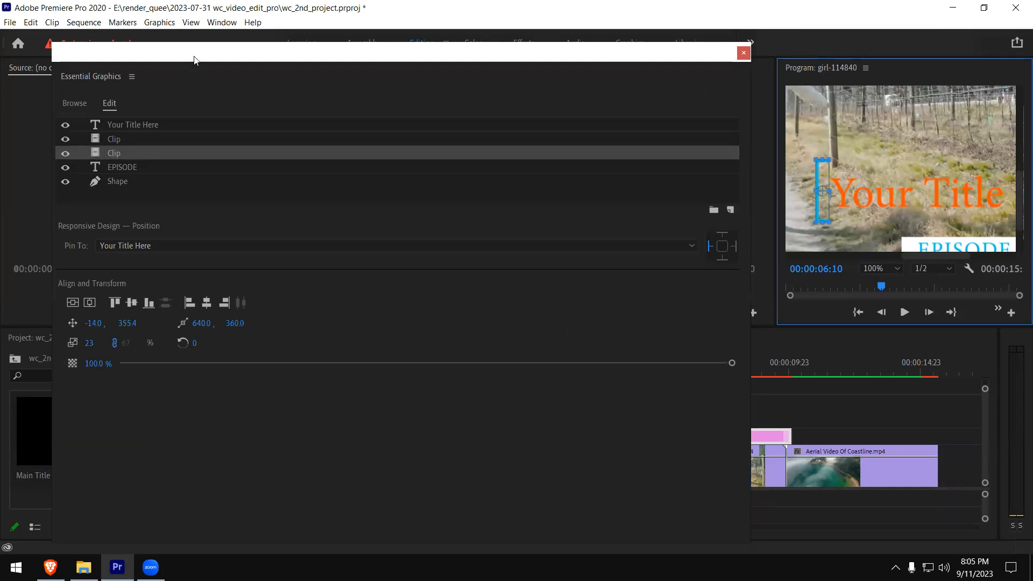
pyautogui.moveTo(194, 59); pyautogui.dragTo(184, 61)
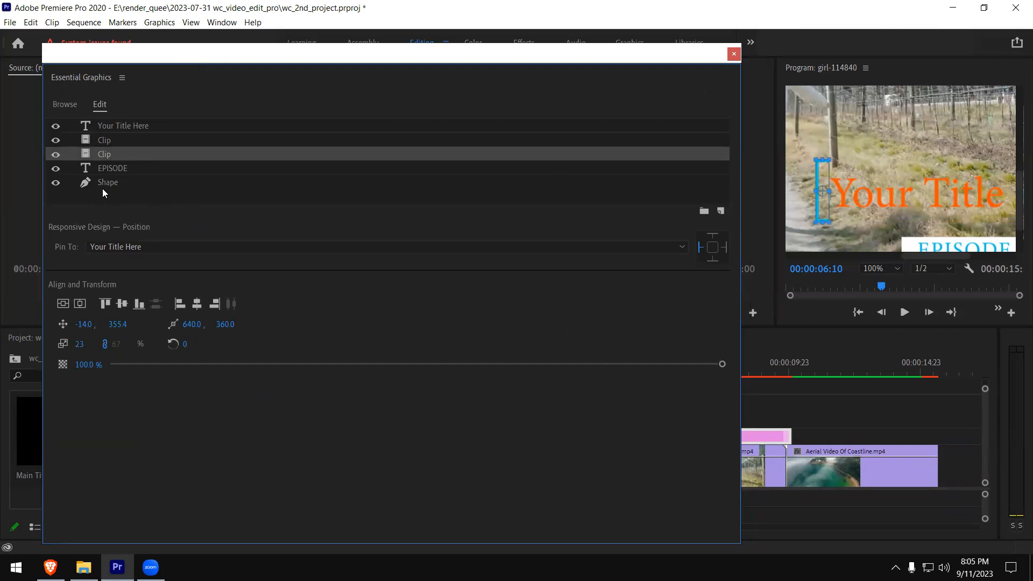
# - Set the fill of the "EPISODE" text to red, E10000
pyautogui.click(929, 246)
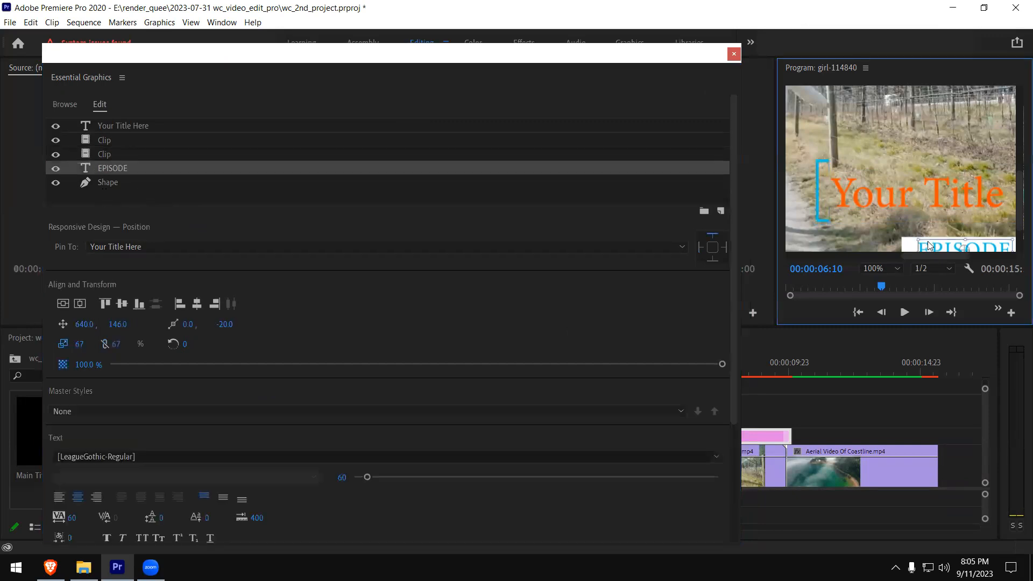
pyautogui.moveTo(734, 289); pyautogui.dragTo(722, 426)
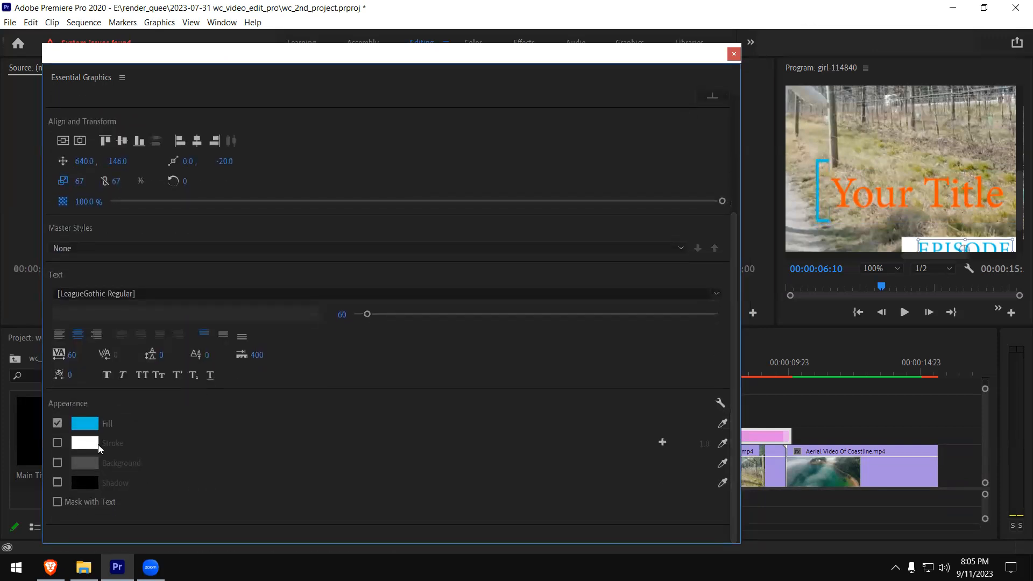
pyautogui.click(84, 429)
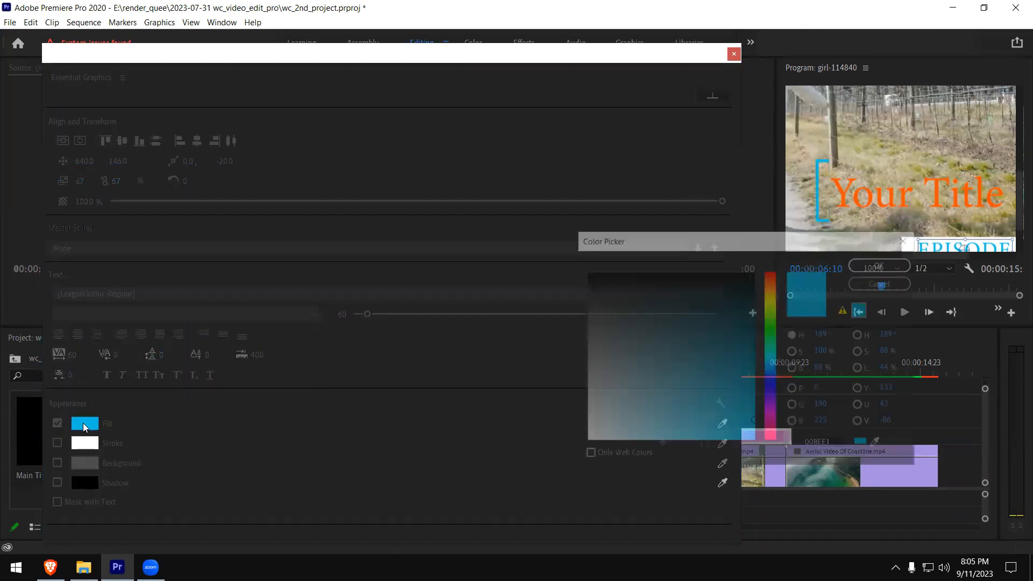
pyautogui.moveTo(775, 285); pyautogui.dragTo(776, 271)
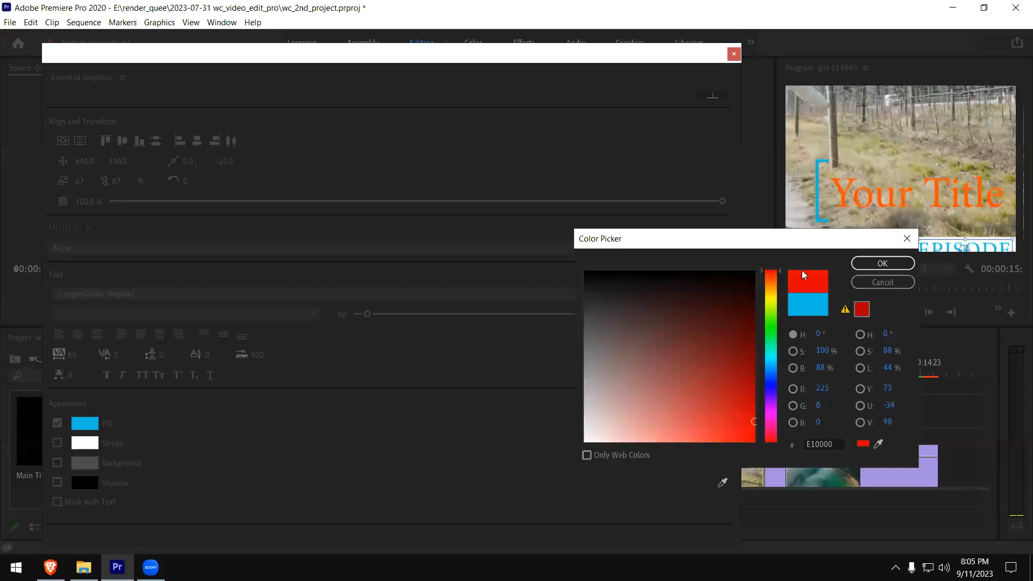
pyautogui.click(870, 264)
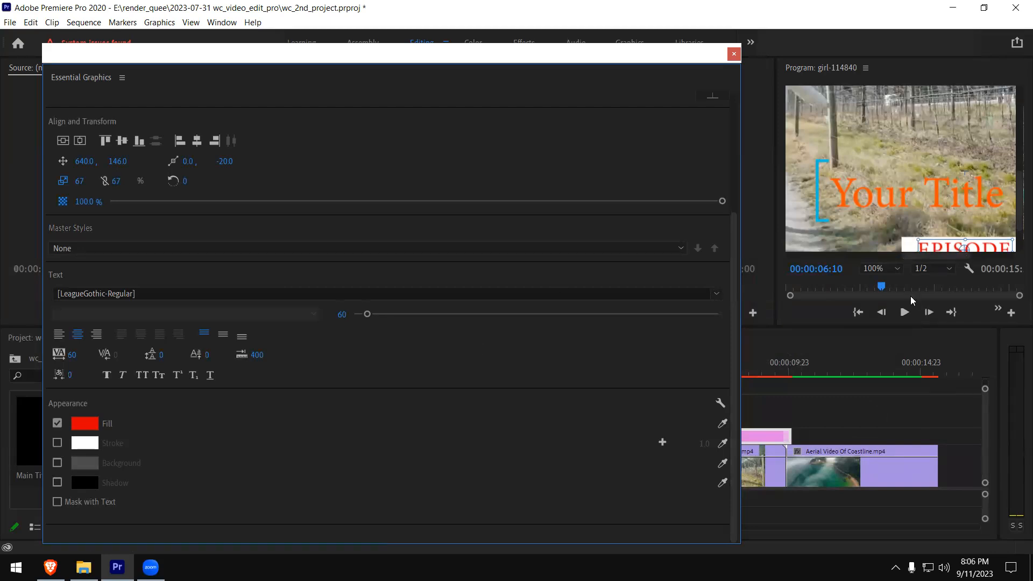
# - Set the fill of the box shape behind the "EPISODE" text to black, 000000
pyautogui.click(907, 248)
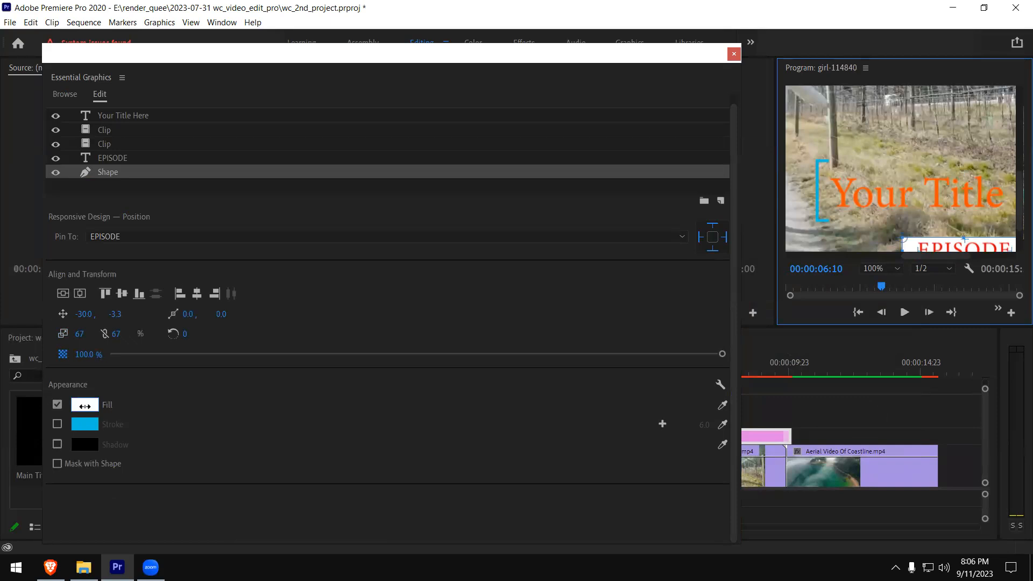
pyautogui.click(85, 406)
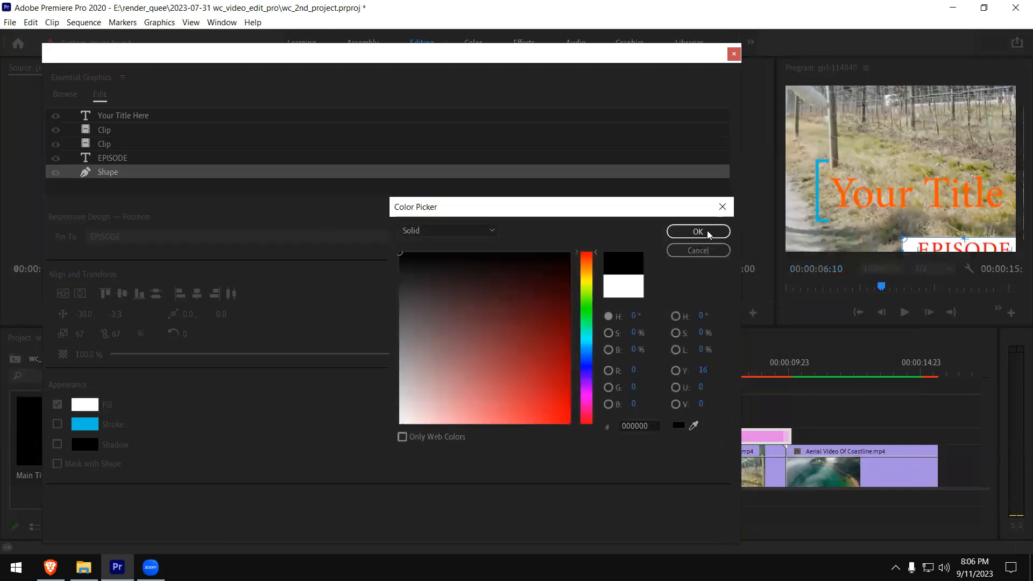
pyautogui.click(708, 230)
pyautogui.click(951, 237)
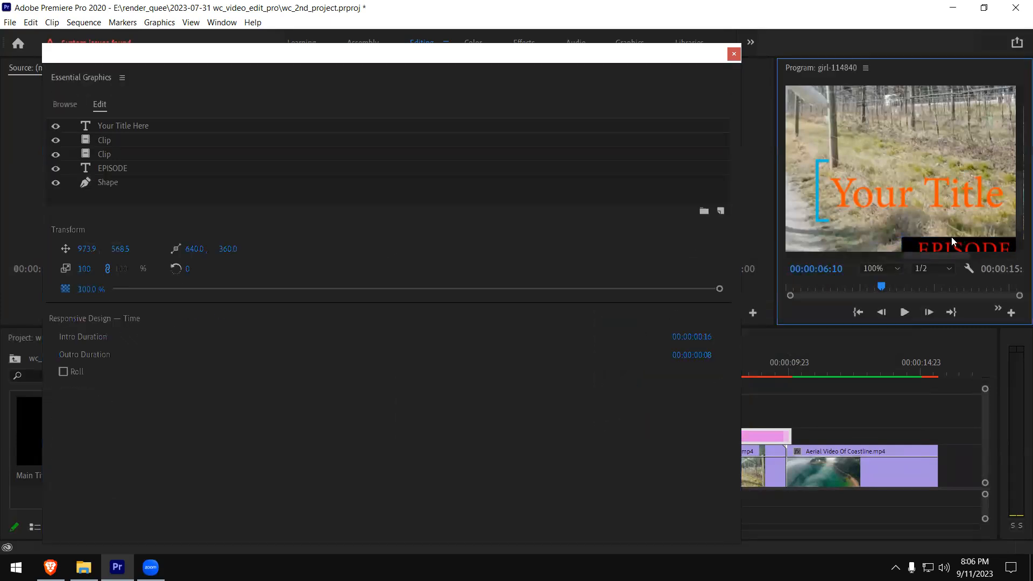
# - Close Essential Graphics, widen the Program monitor again and set its magnification to Fit
pyautogui.click(733, 54)
pyautogui.moveTo(772, 158); pyautogui.dragTo(335, 185)
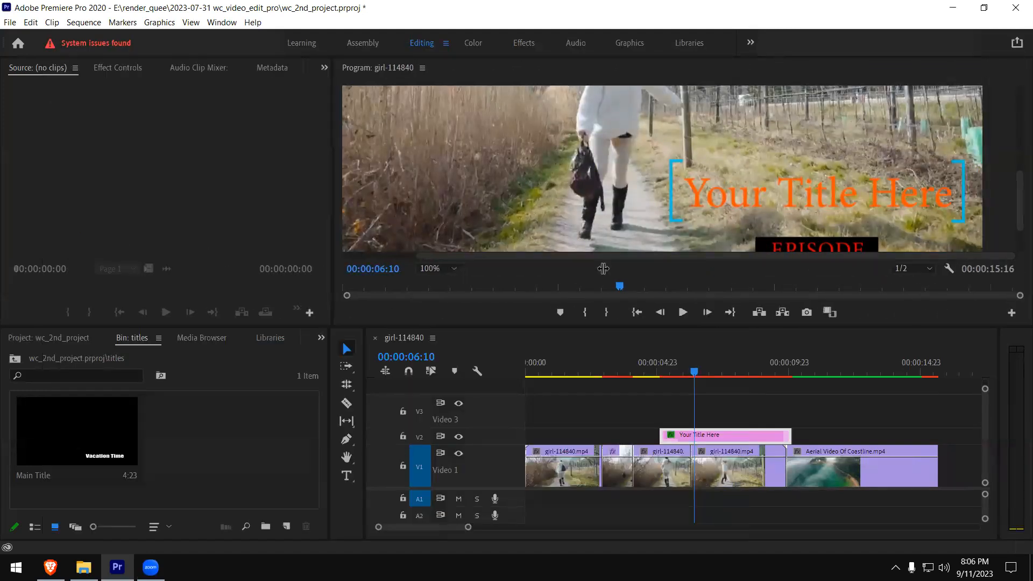
pyautogui.click(451, 273)
pyautogui.click(435, 282)
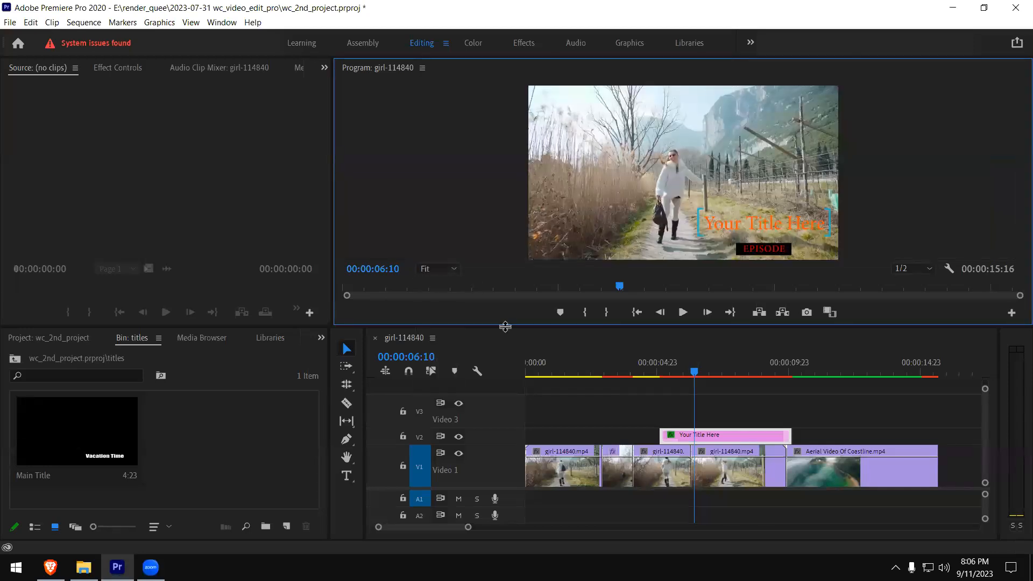
# - Play the title section twice from just before the title clip, starting at about 00:00:04:17 and 00:00:04:21
pyautogui.click(651, 375)
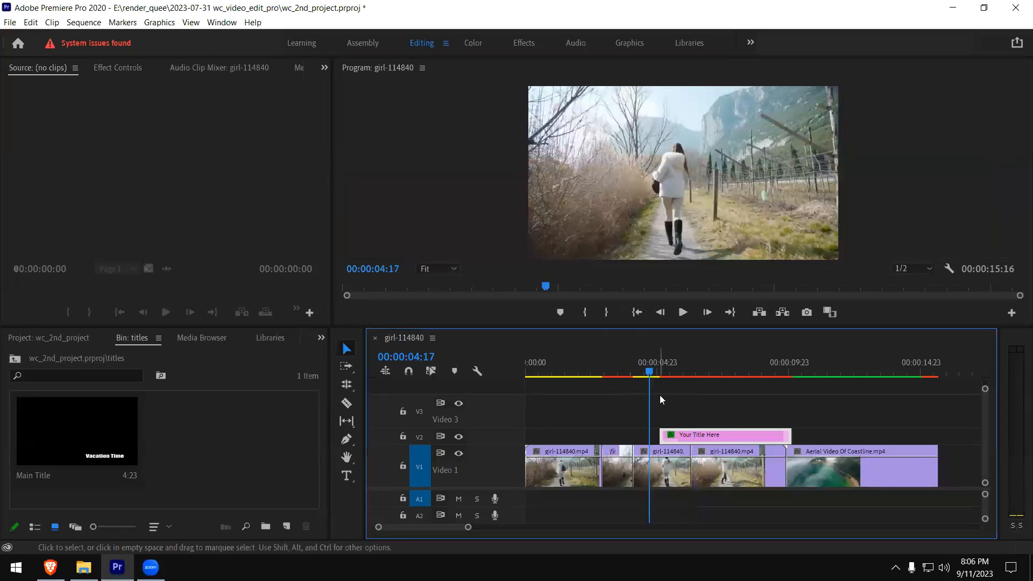
pyautogui.click(681, 313)
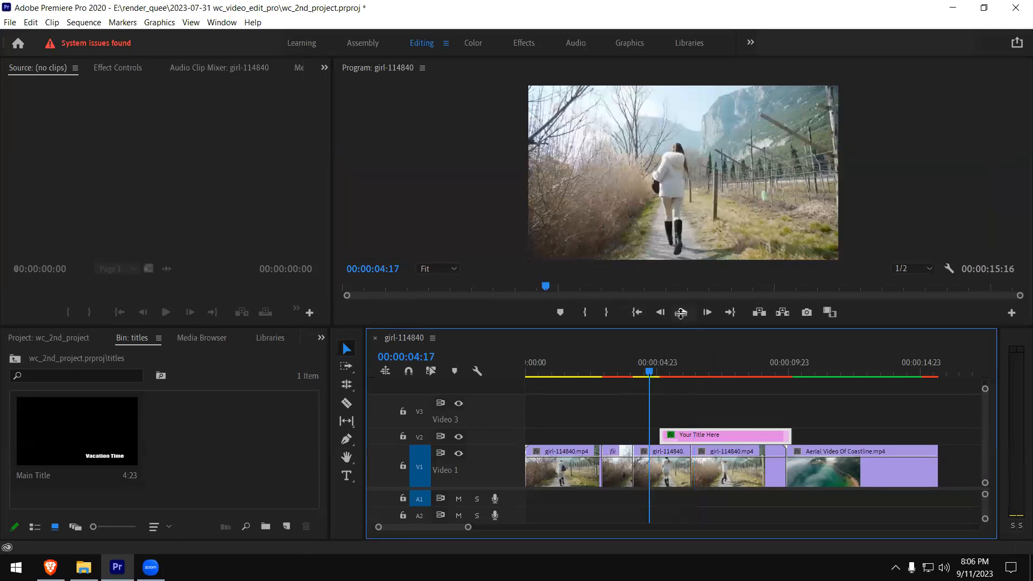
pyautogui.click(652, 370)
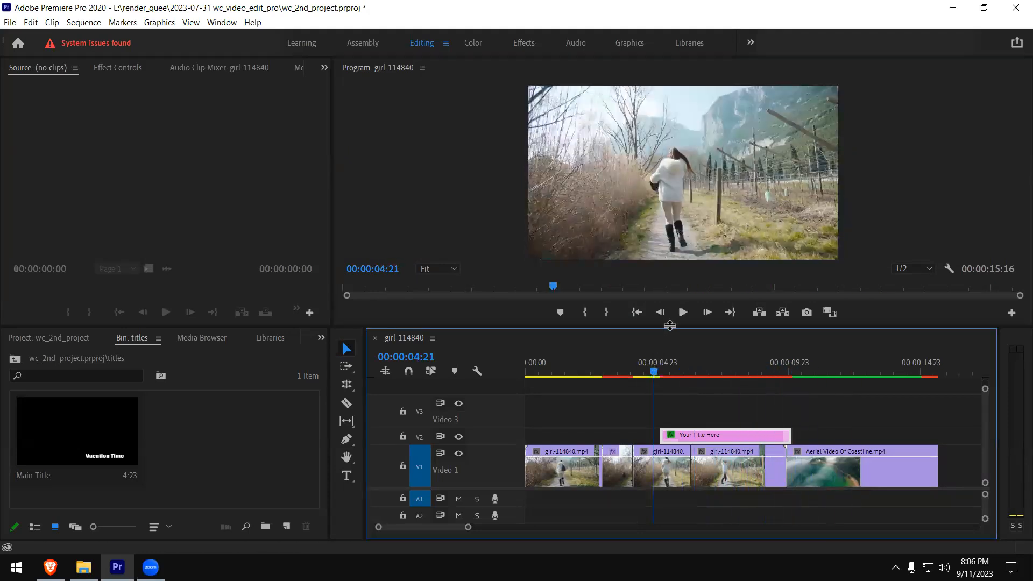
pyautogui.click(682, 312)
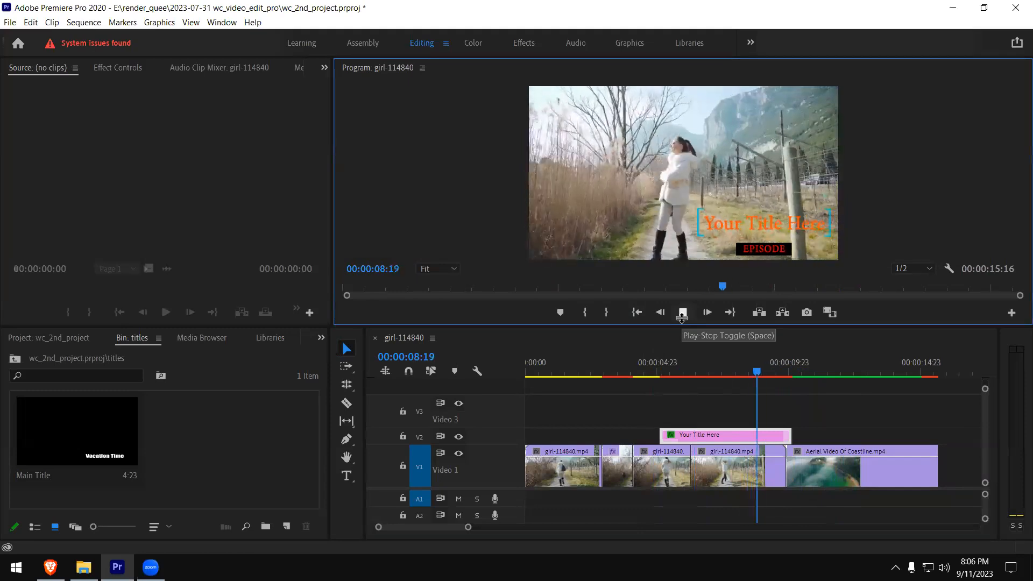
pyautogui.click(683, 312)
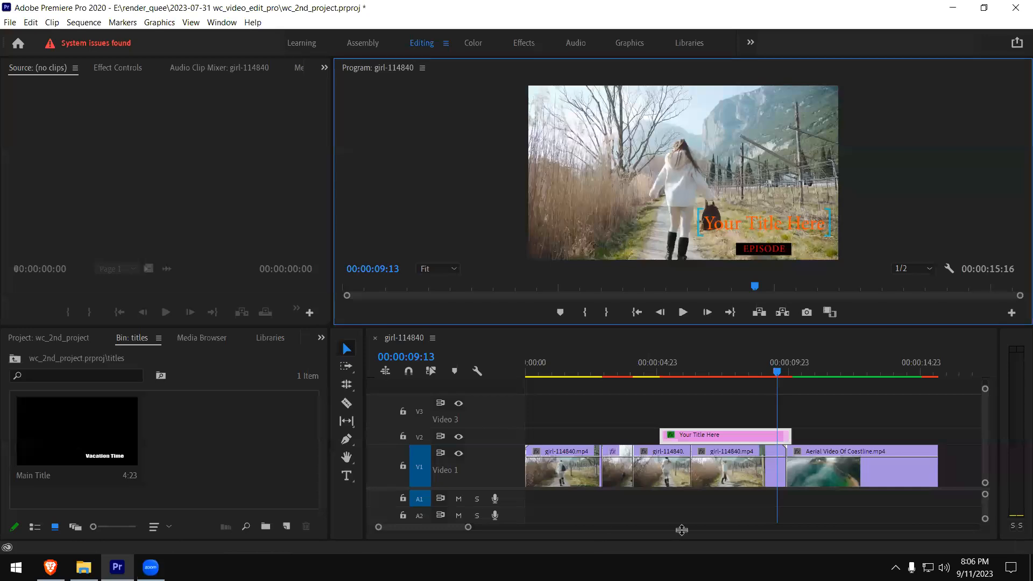
# - Delete the "Your Title Here" title clip from V2
pyautogui.click(699, 435)
pyautogui.press('Delete')
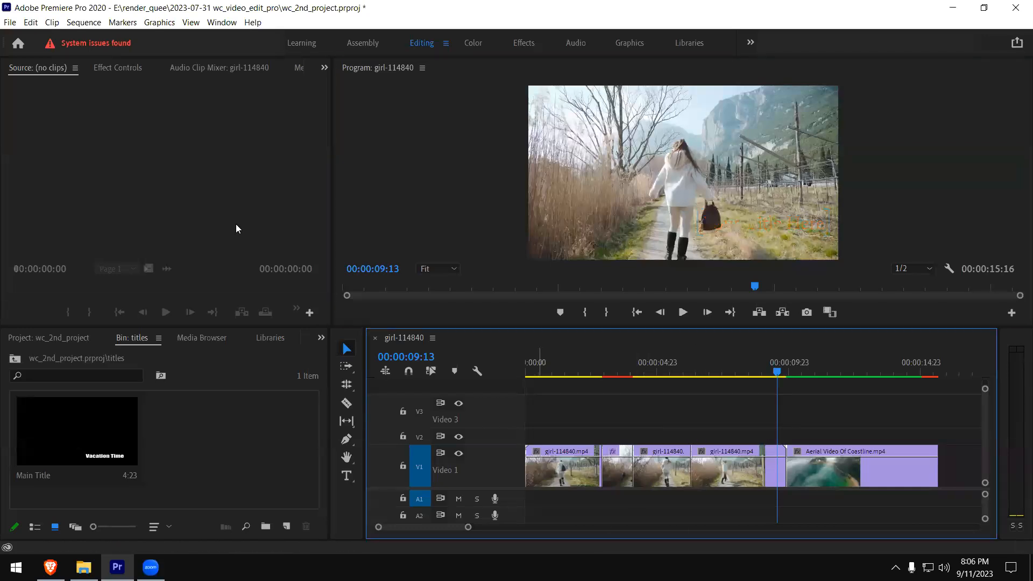
# - Try to place the Adobe Stock template "Cinematic Titles Opener" on V3 near the coastline clip, declining the license purchase
pyautogui.click(222, 22)
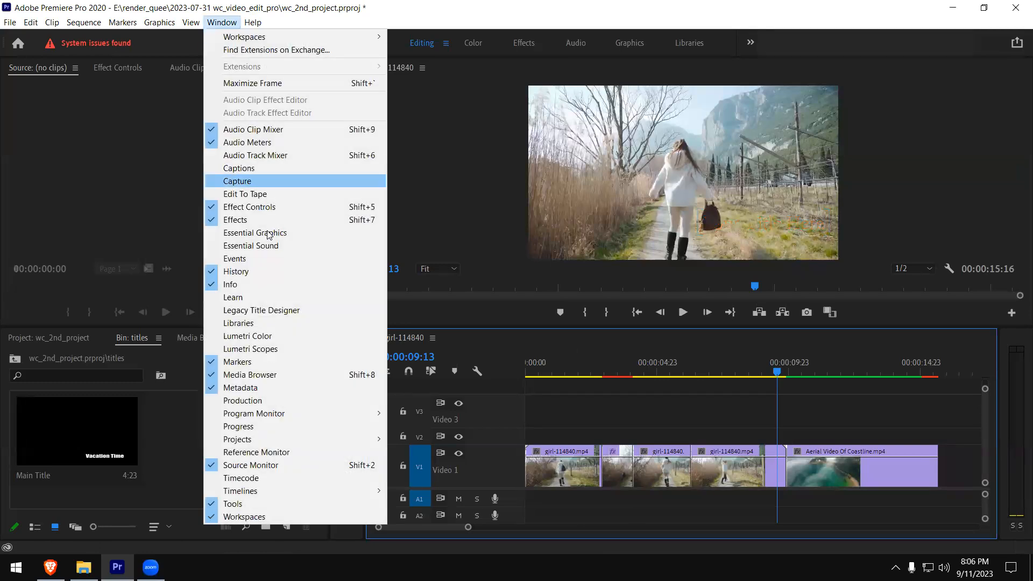
pyautogui.click(268, 233)
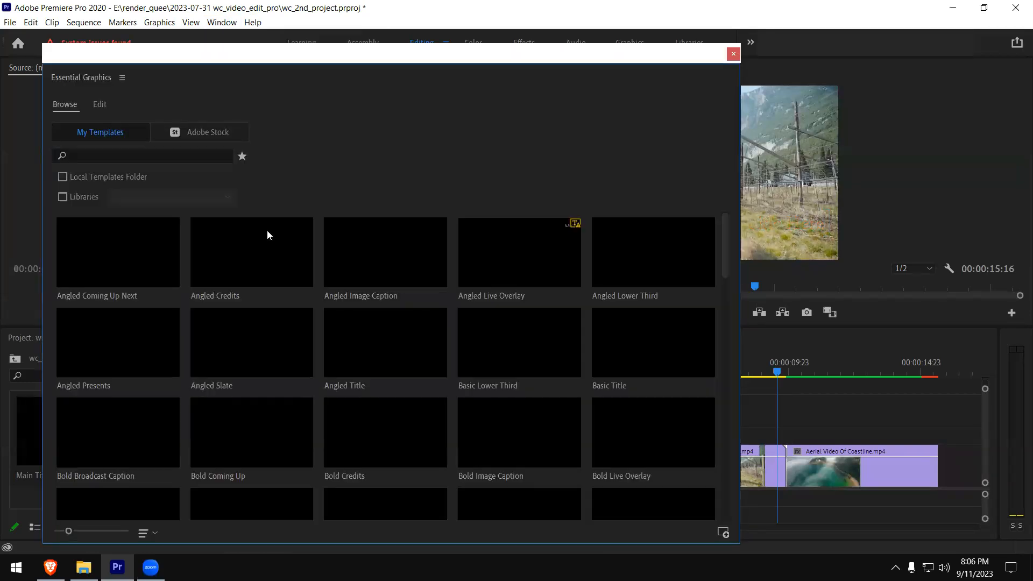
pyautogui.click(218, 135)
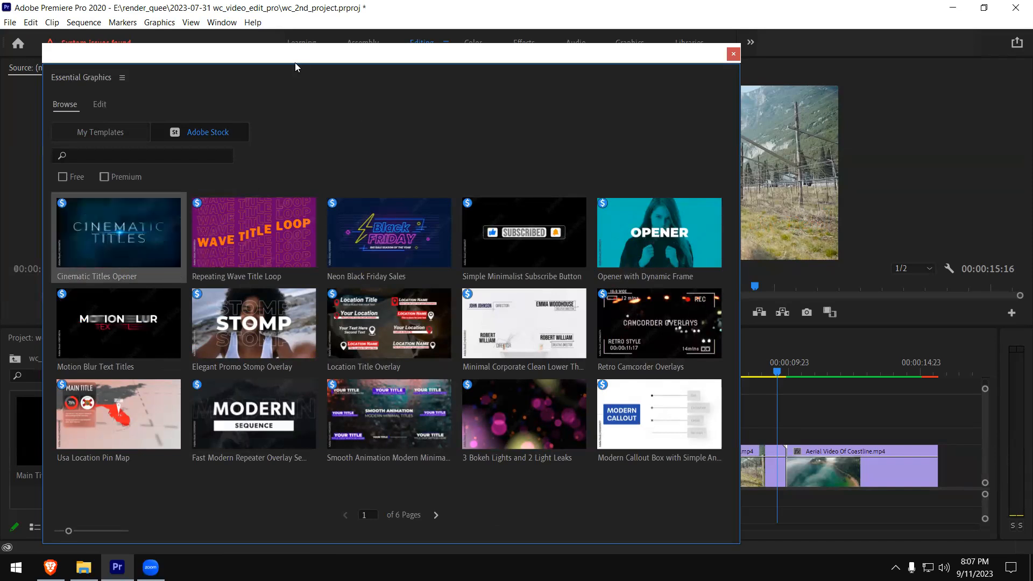
pyautogui.moveTo(135, 202); pyautogui.dragTo(773, 421)
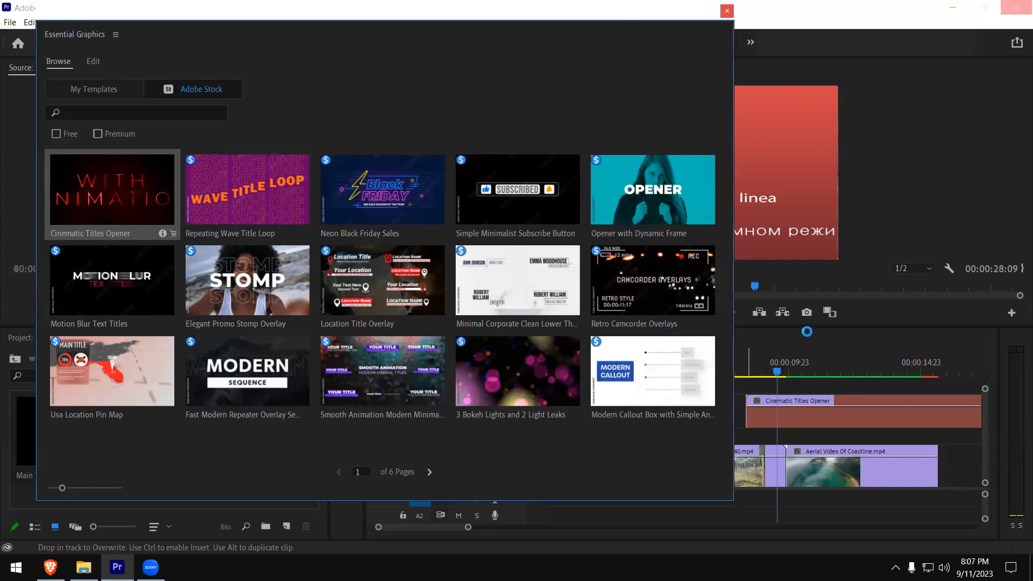
pyautogui.moveTo(632, 11); pyautogui.dragTo(671, 56)
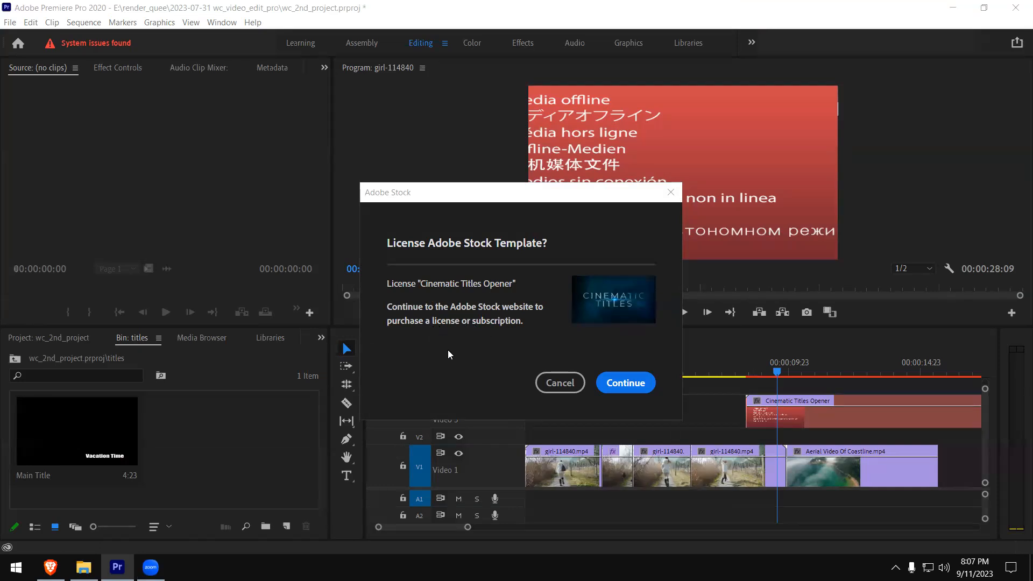
pyautogui.click(554, 392)
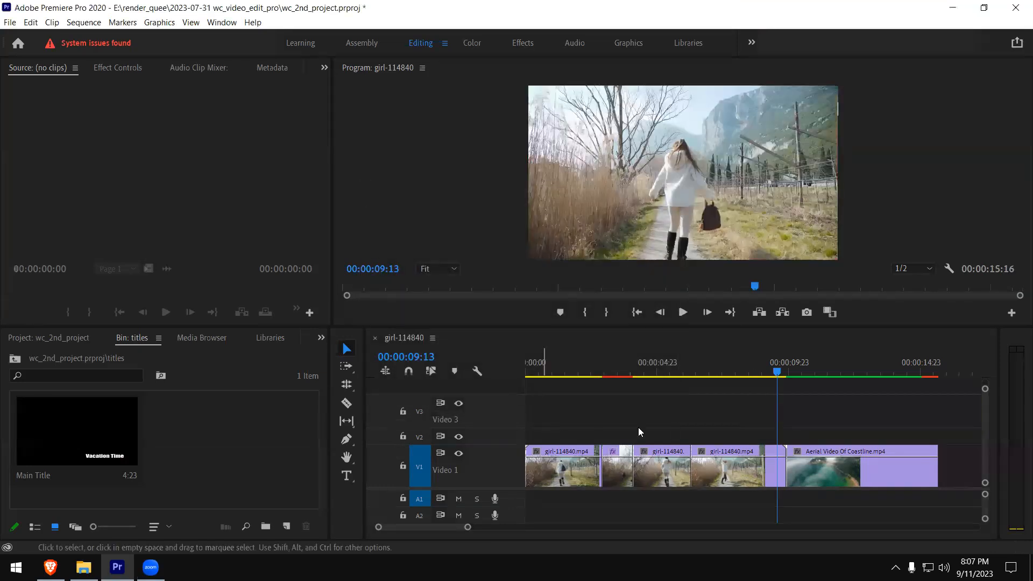
# - Move the playhead to 00:00:09:20, near the start of the coastline clip, and open Essential Graphics
pyautogui.moveTo(776, 375); pyautogui.dragTo(785, 378)
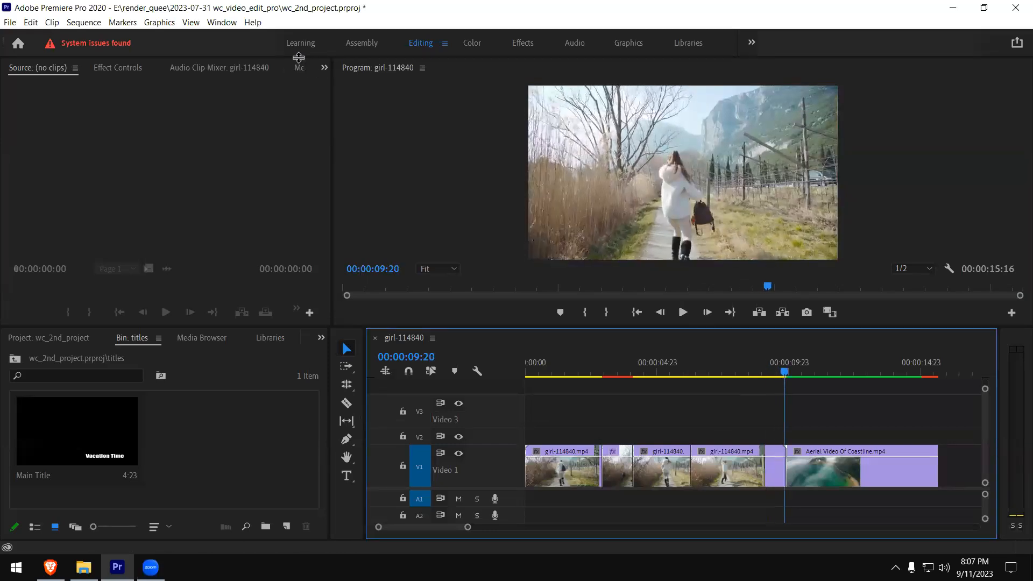
pyautogui.click(237, 22)
pyautogui.moveTo(229, 22)
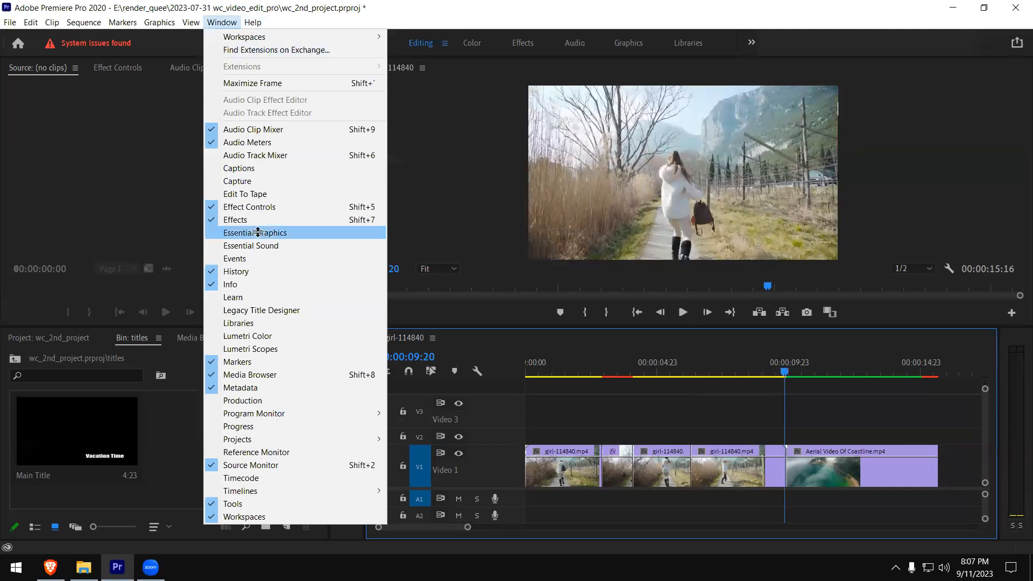
pyautogui.click(317, 232)
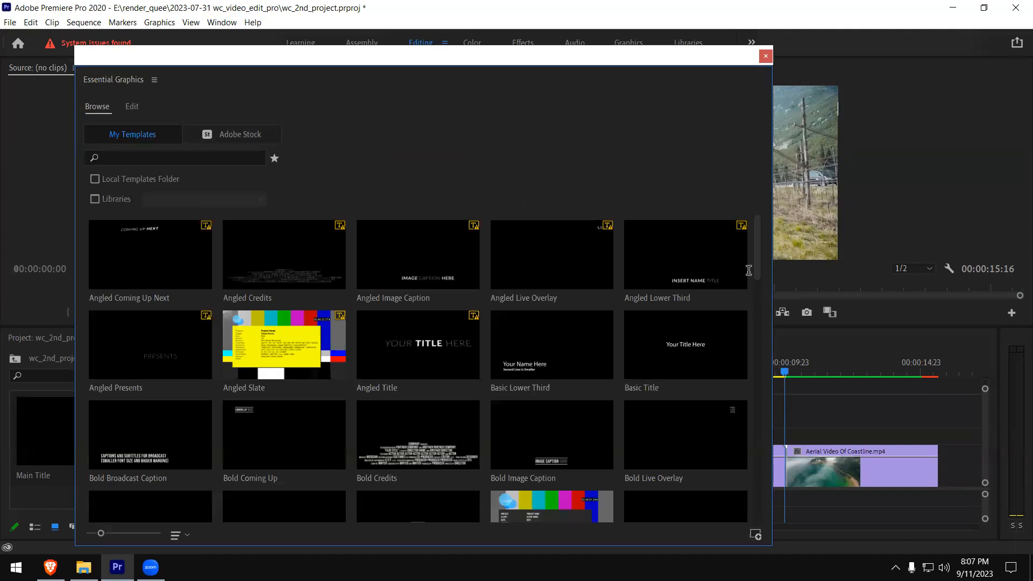
# - Place the "Sports Lower Third Center" template from My Templates on V2 above the start of the coastline clip
pyautogui.scroll(-5, 751, 320)
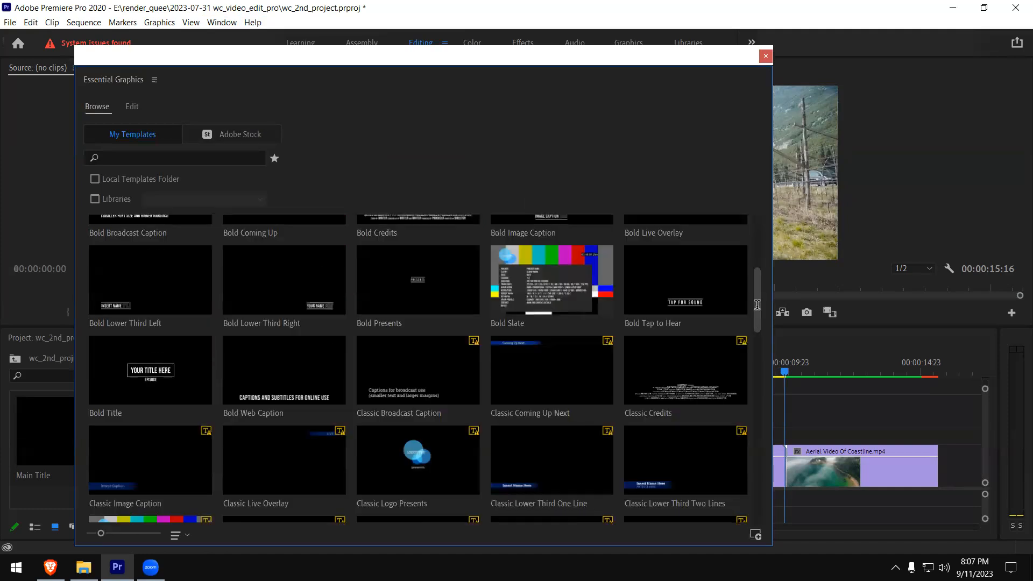
pyautogui.scroll(-5, 757, 331)
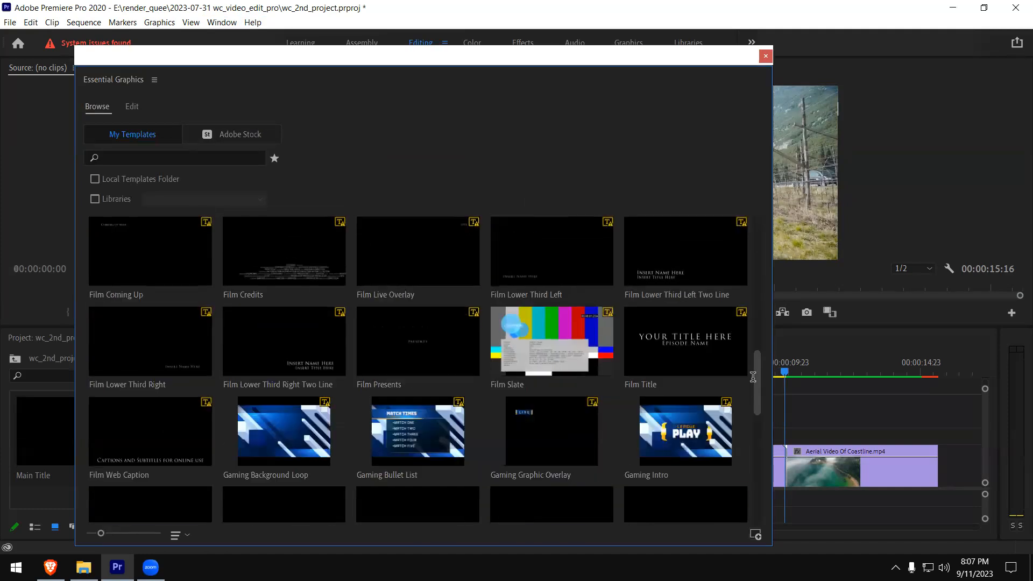
pyautogui.scroll(-5, 755, 412)
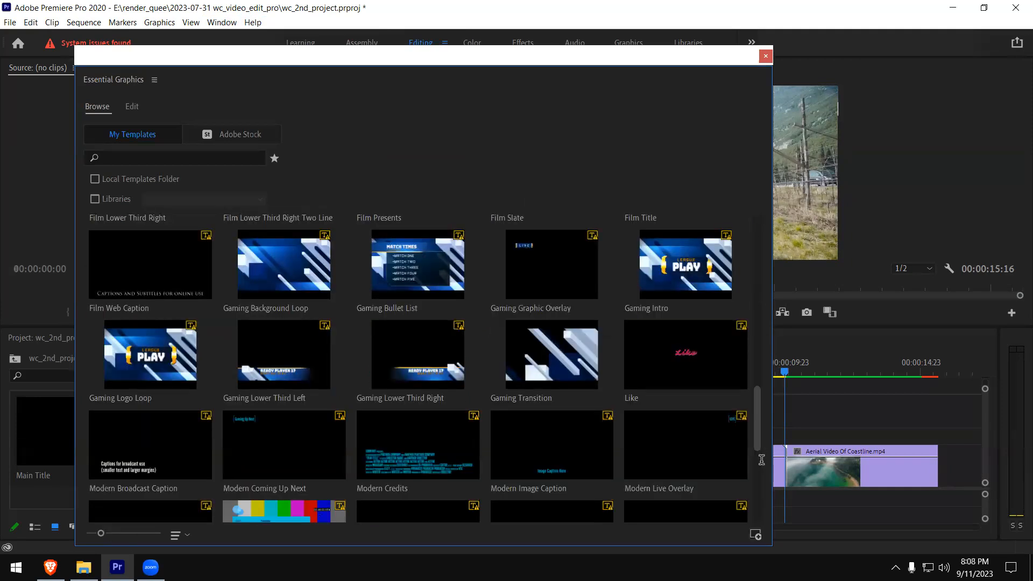
pyautogui.scroll(-3, 761, 460)
pyautogui.scroll(-2, 762, 489)
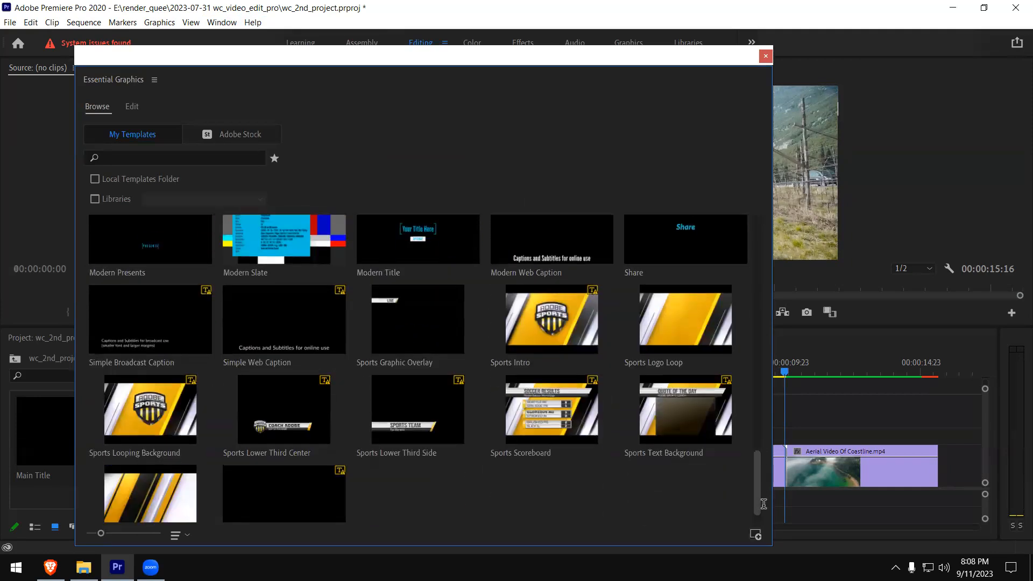
pyautogui.scroll(-1, 763, 504)
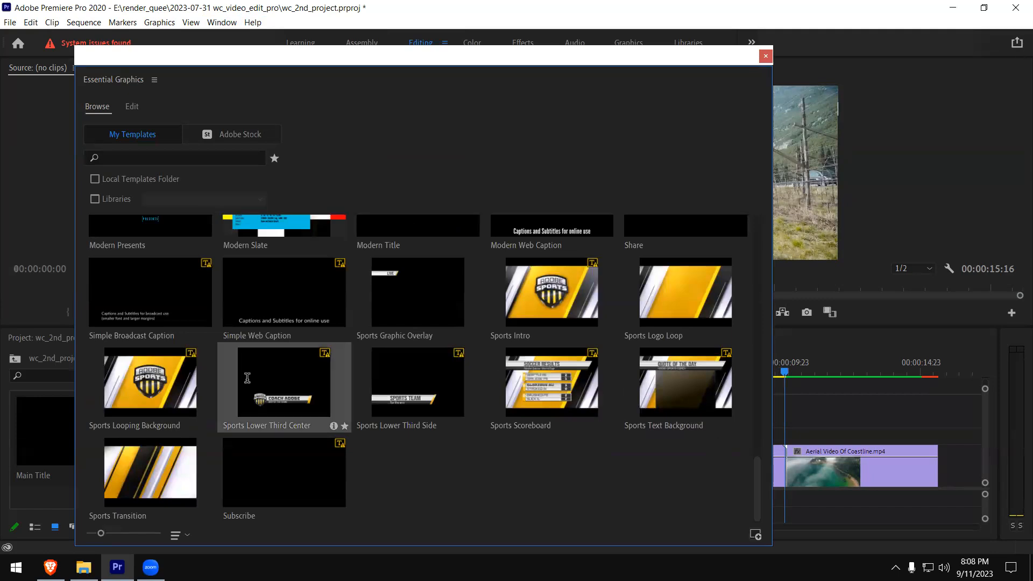
pyautogui.click(167, 383)
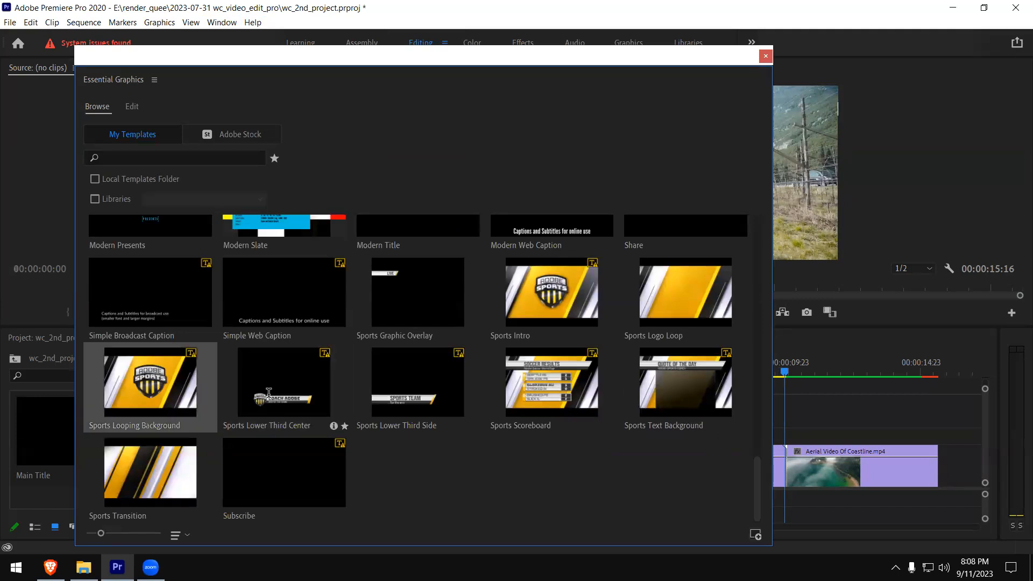
pyautogui.moveTo(285, 385); pyautogui.dragTo(774, 433)
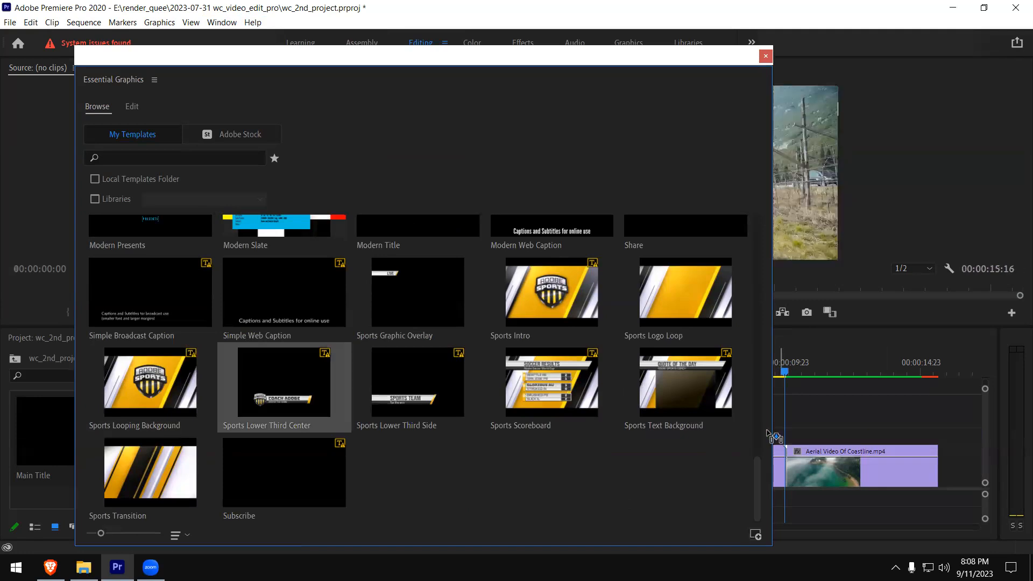
pyautogui.moveTo(190, 346); pyautogui.dragTo(708, 249)
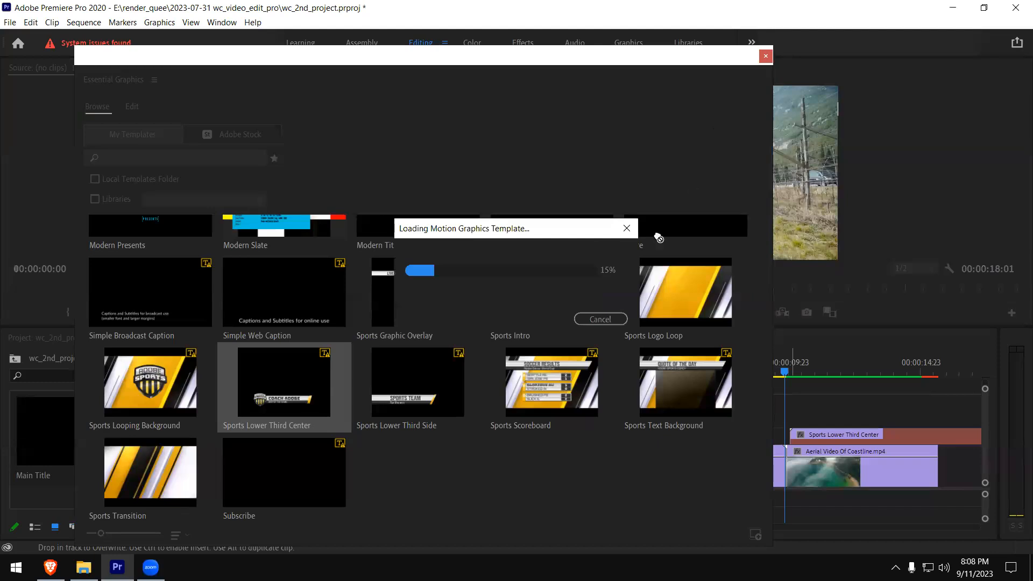
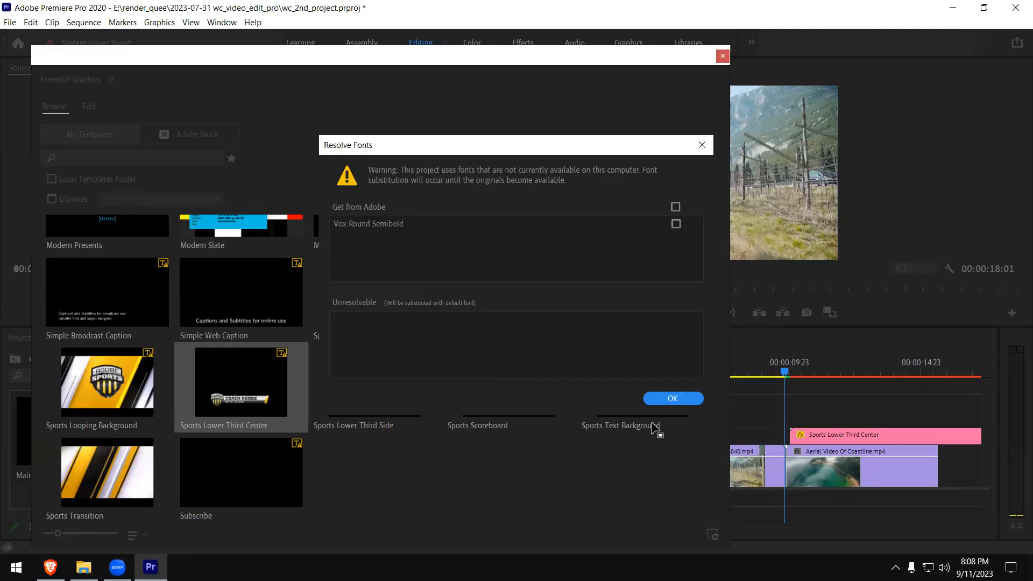
# - Accept the font substitution and move the Sports Lower Third Center clip earlier on V2, starting over the girl-114840 footage
pyautogui.click(675, 399)
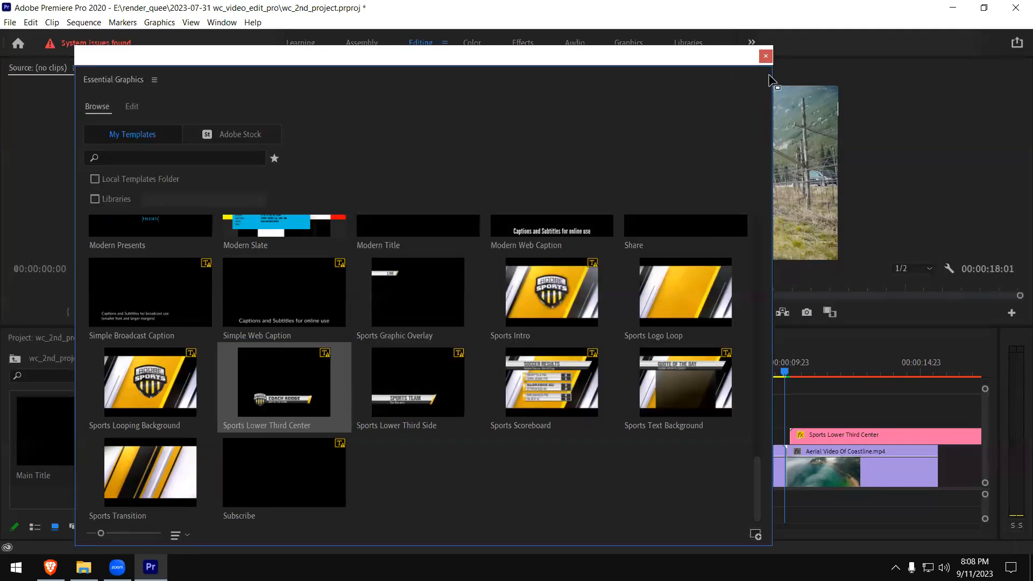
pyautogui.click(766, 56)
pyautogui.moveTo(833, 434); pyautogui.dragTo(659, 376)
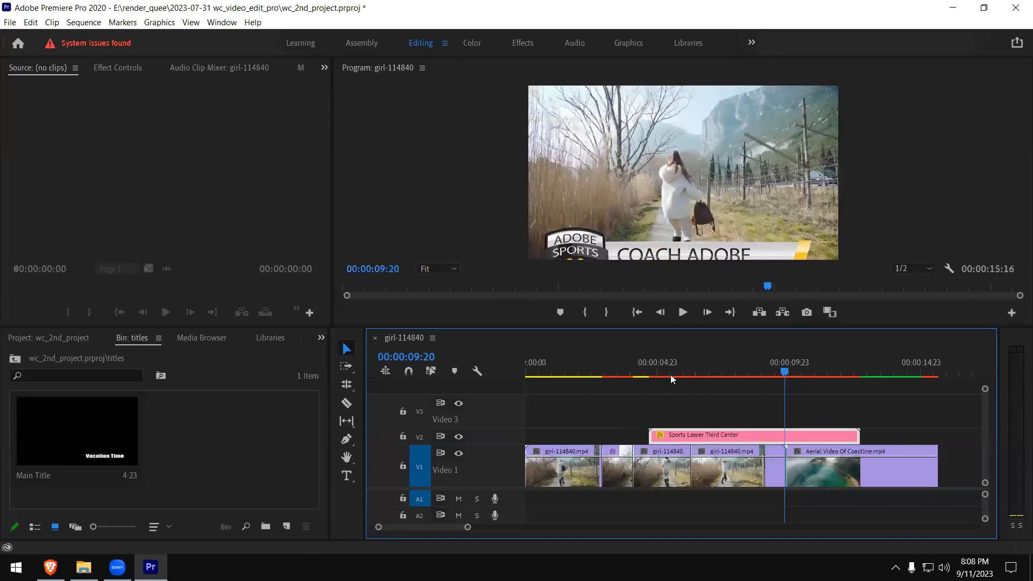
# - Play from 00:00:04:10 into the lower third and raise the graphic in the frame until its subtitle bar shows fully
pyautogui.click(643, 379)
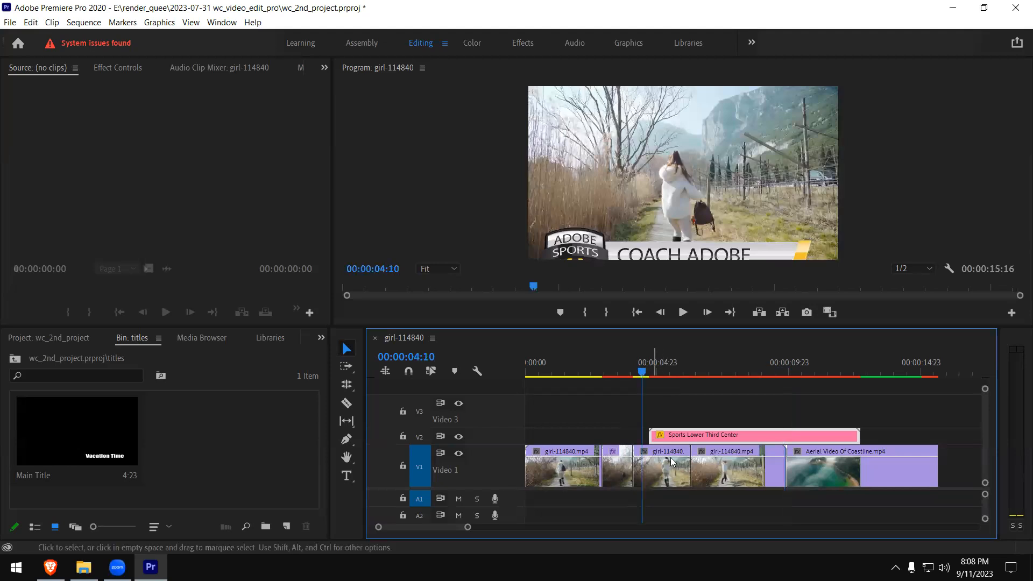
pyautogui.press('space')
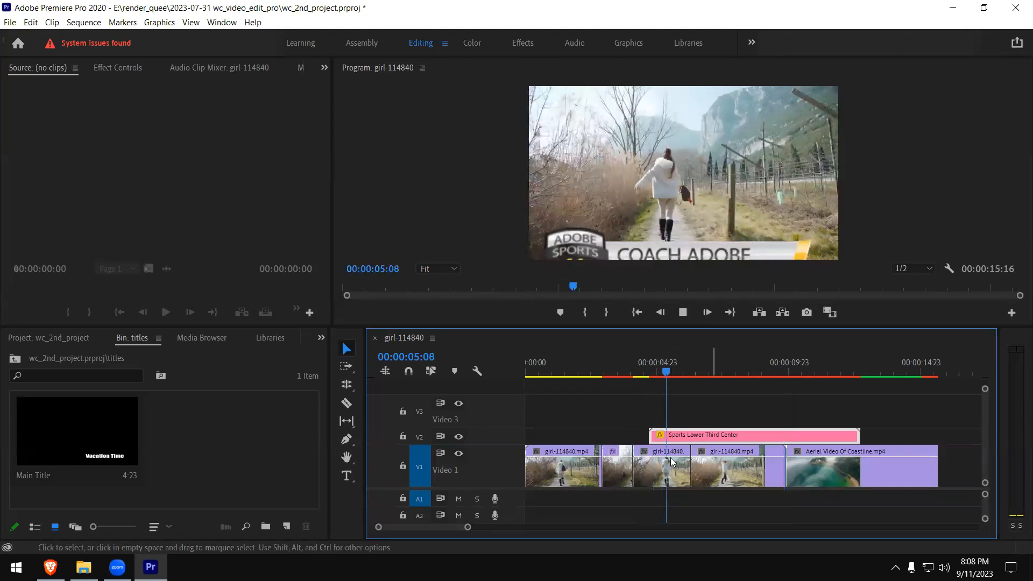
pyautogui.click(753, 219)
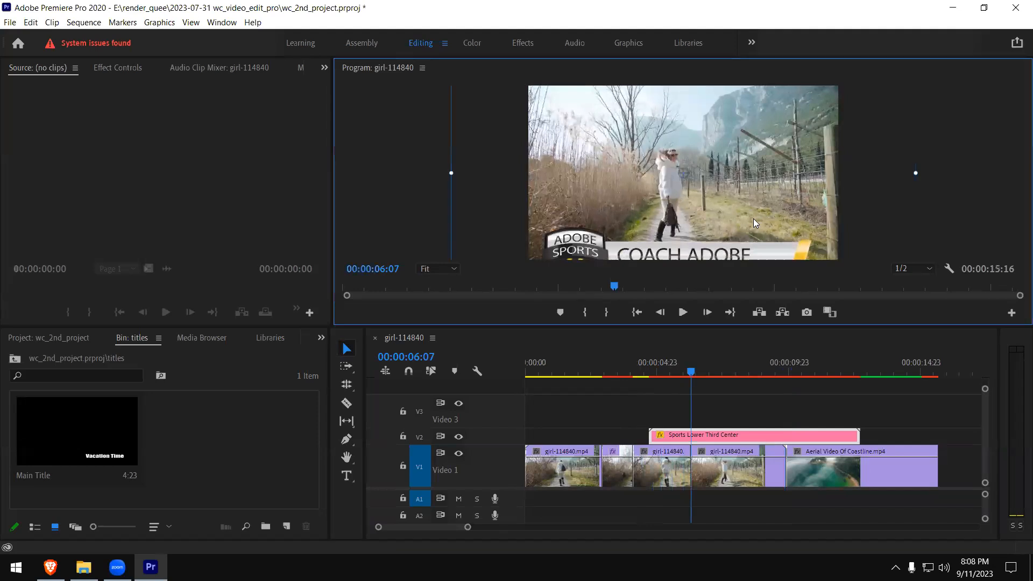
pyautogui.moveTo(754, 224); pyautogui.dragTo(760, 190)
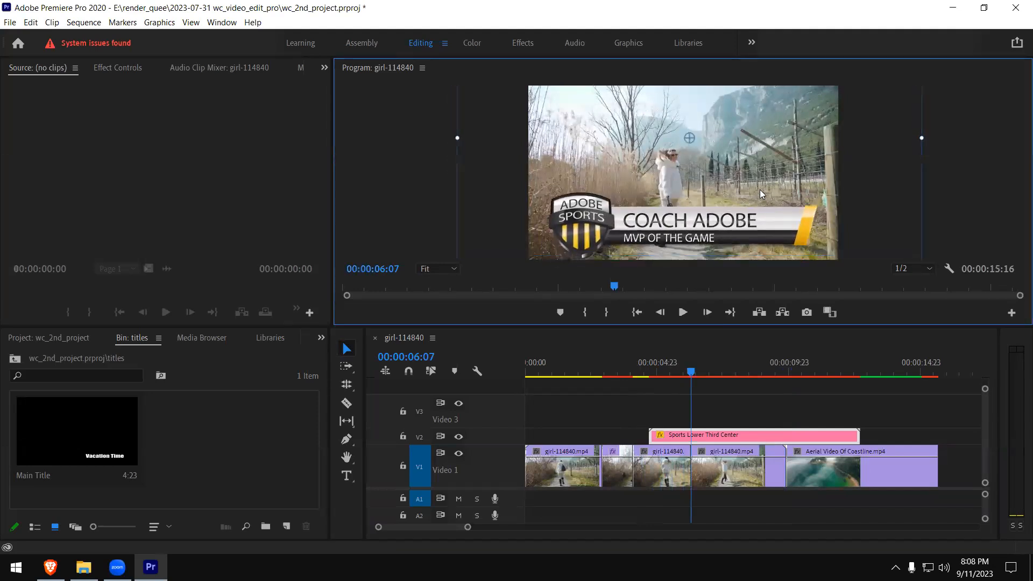
# - Preview the repositioned lower third from just before its start and set the playback resolution to 1/4
pyautogui.click(642, 370)
pyautogui.press('space')
pyautogui.press('space')
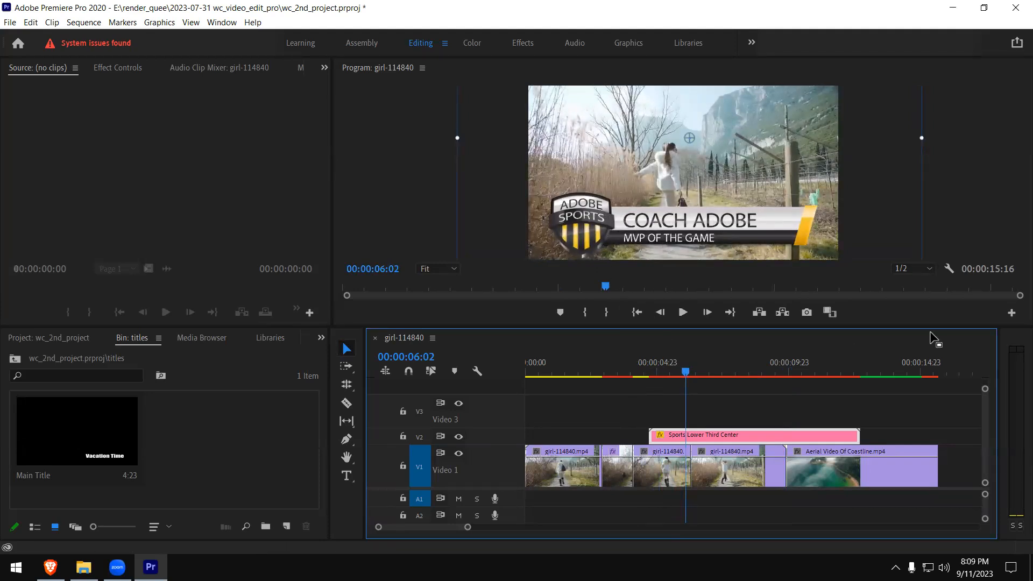
pyautogui.click(929, 269)
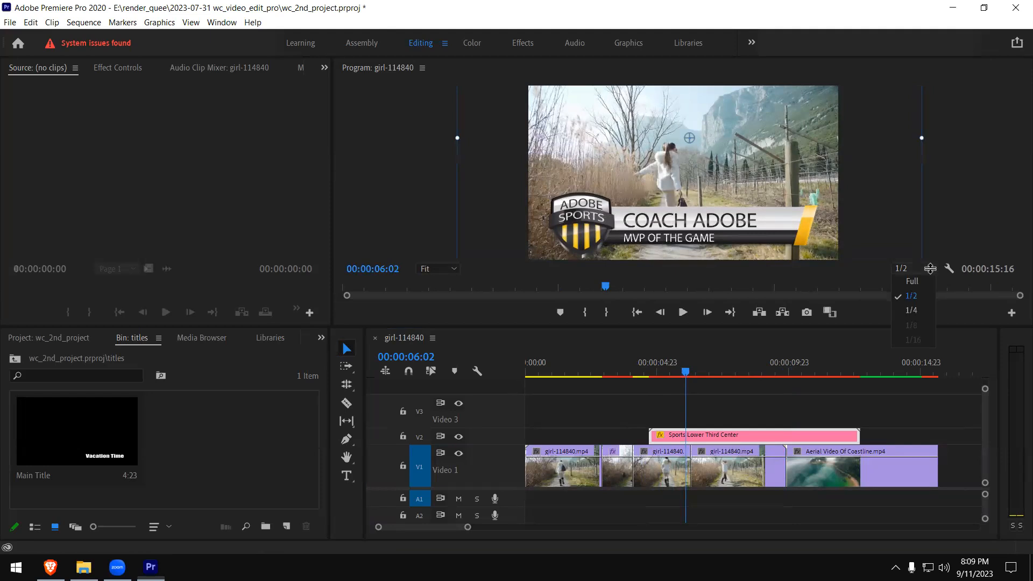
pyautogui.click(922, 308)
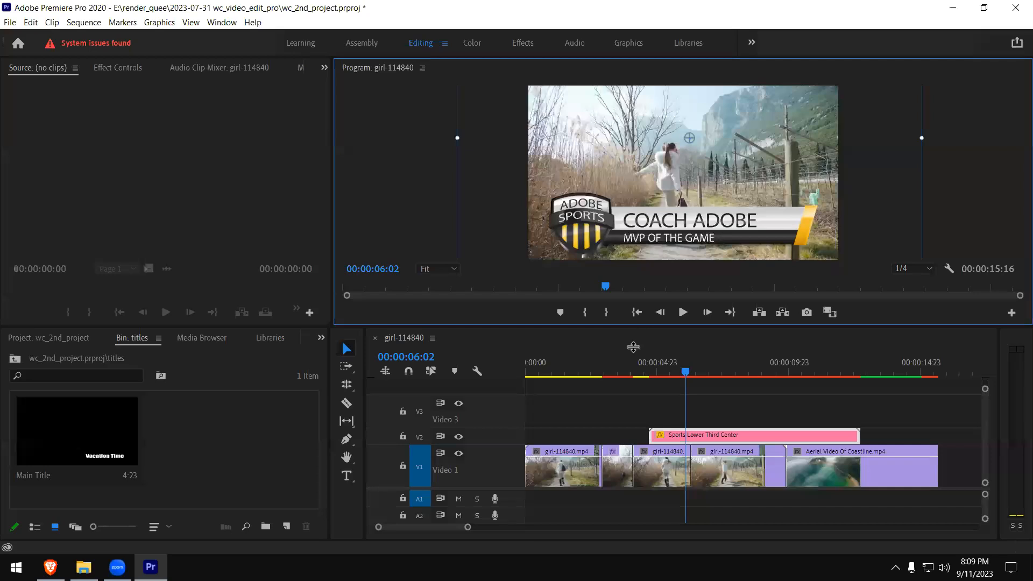
# - Replay the lower third from just before its start and inspect it at 00:00:06:09 in a maximized Program monitor
pyautogui.click(639, 370)
pyautogui.press('space')
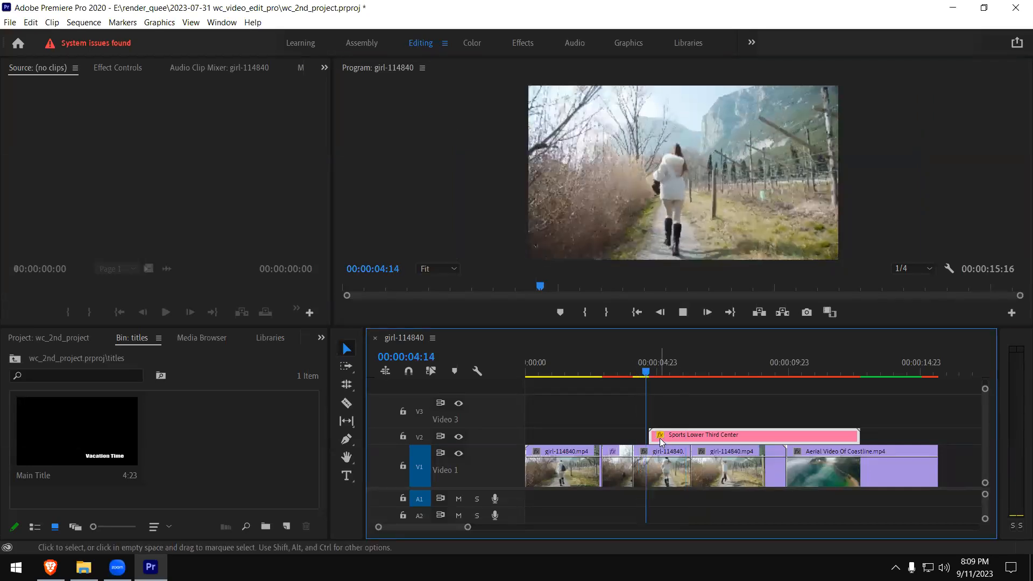
pyautogui.press('space')
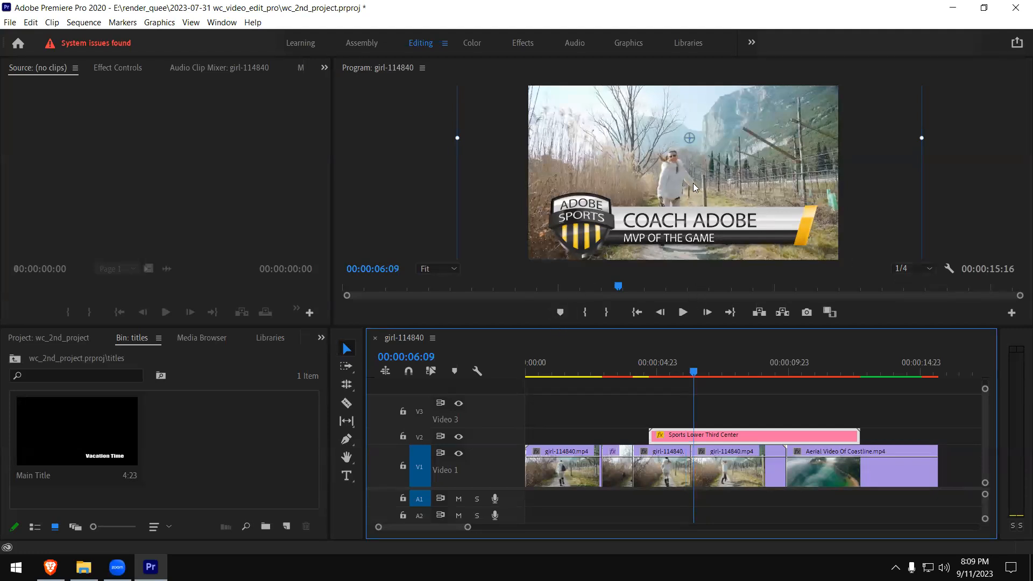
pyautogui.press('`')
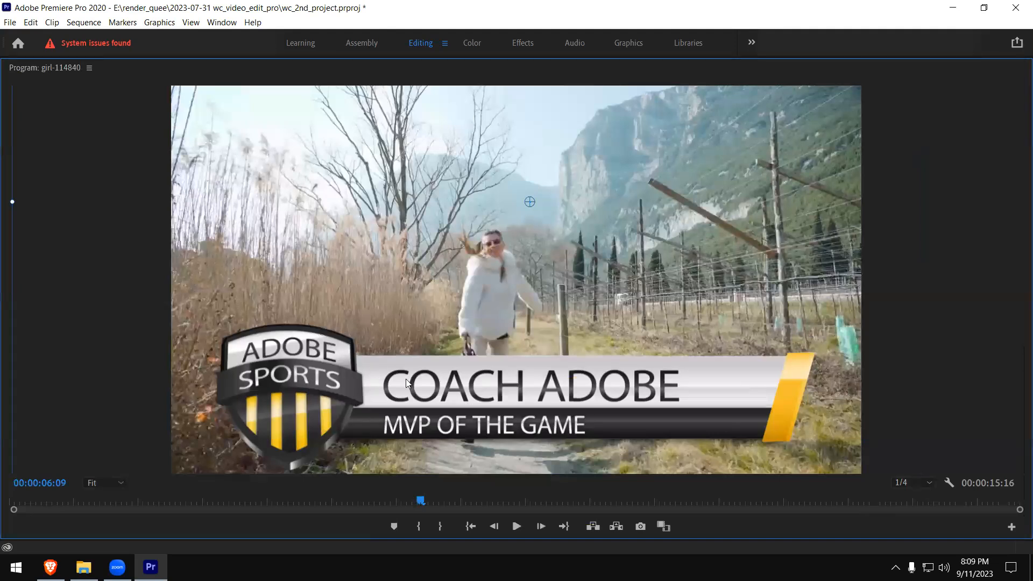
pyautogui.press('`')
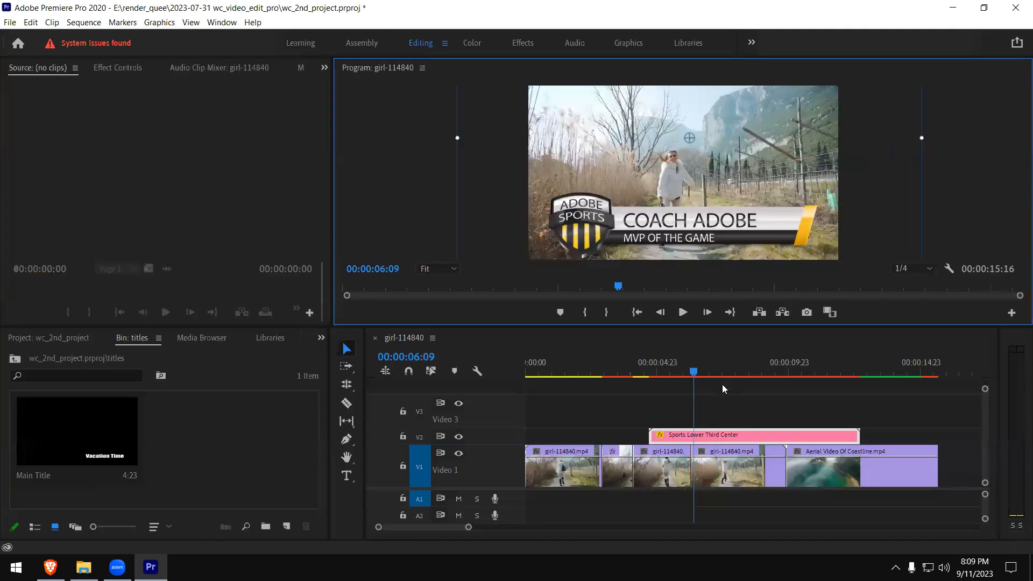
# - Open Essential Graphics for the lower third and rearrange the workspace so its properties and the Program monitor are visible together
pyautogui.click(222, 22)
pyautogui.click(282, 232)
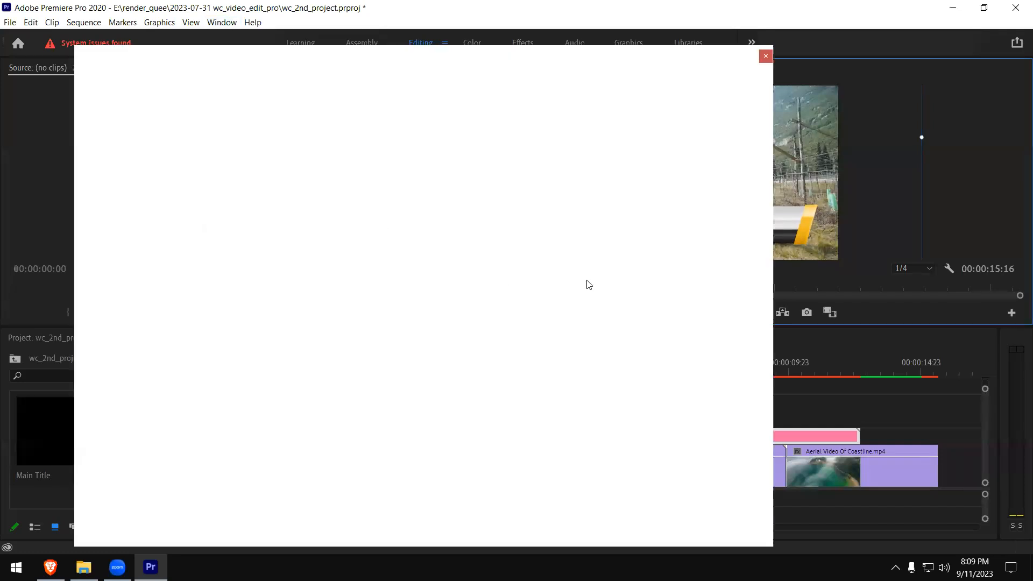
pyautogui.moveTo(596, 56); pyautogui.dragTo(477, 57)
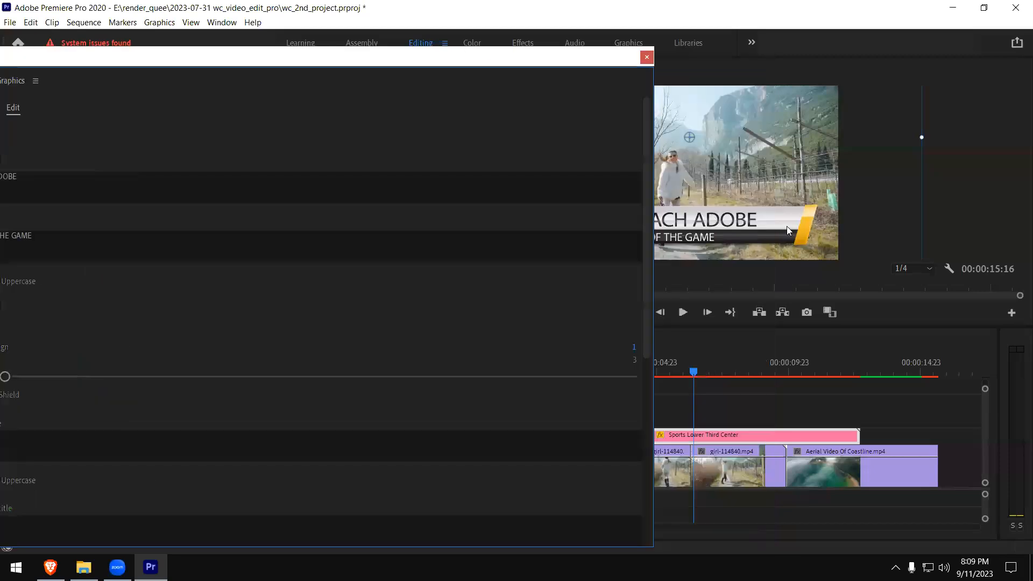
pyautogui.click(752, 223)
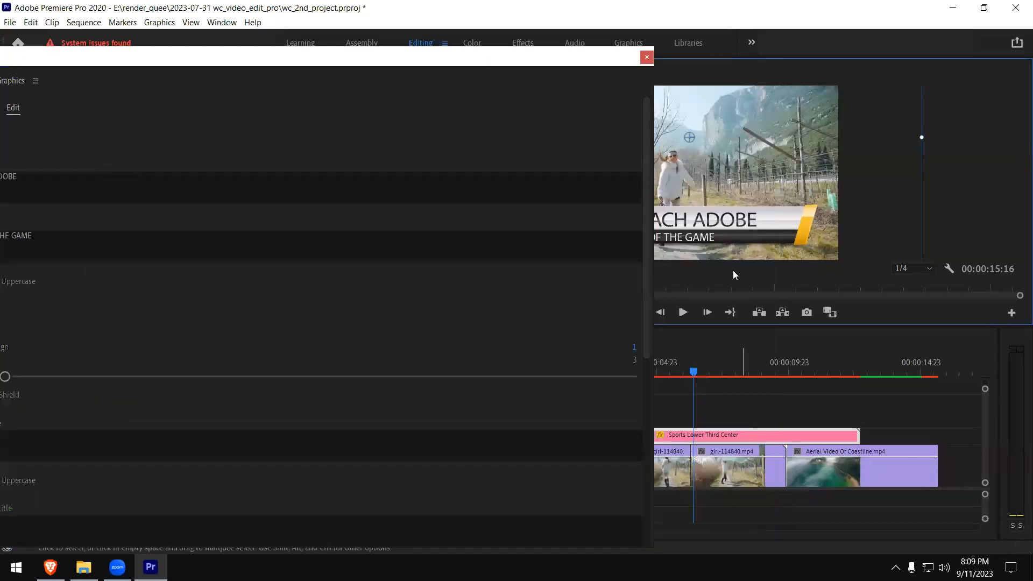
pyautogui.click(488, 74)
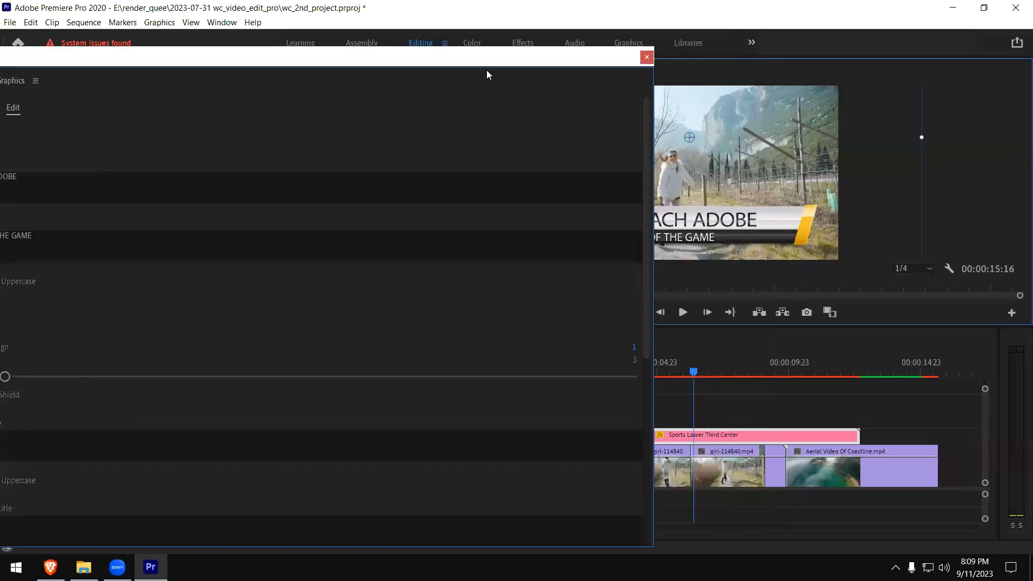
pyautogui.moveTo(487, 59); pyautogui.dragTo(579, 56)
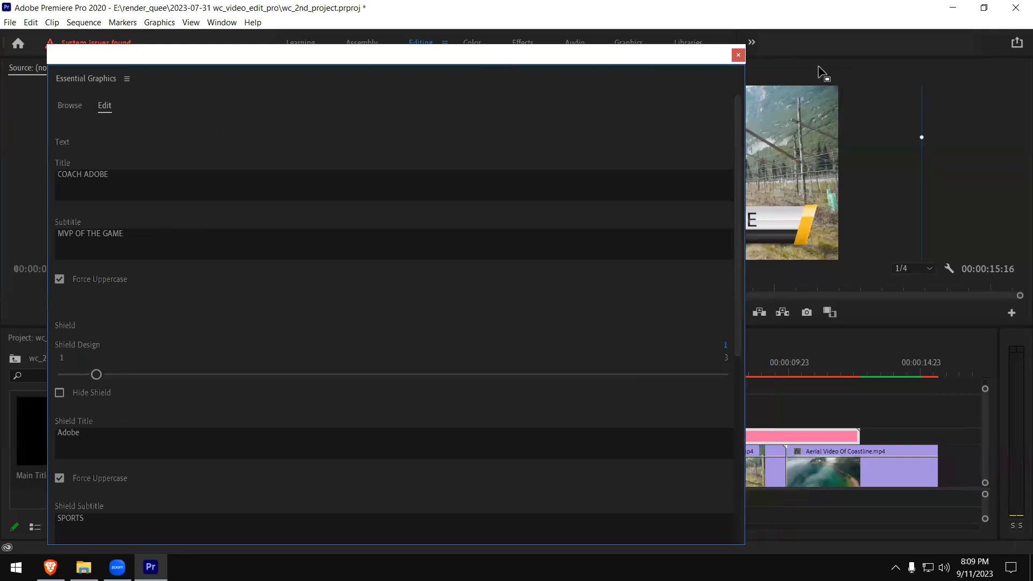
pyautogui.click(808, 19)
pyautogui.moveTo(554, 55); pyautogui.dragTo(546, 302)
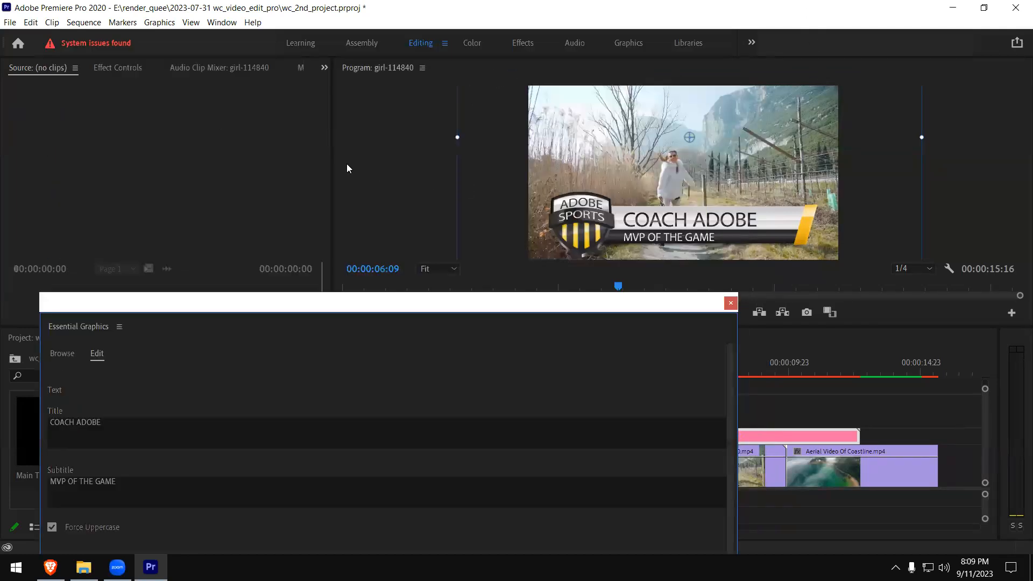
pyautogui.moveTo(333, 161); pyautogui.dragTo(746, 162)
pyautogui.click(599, 307)
pyautogui.moveTo(599, 302); pyautogui.dragTo(588, 58)
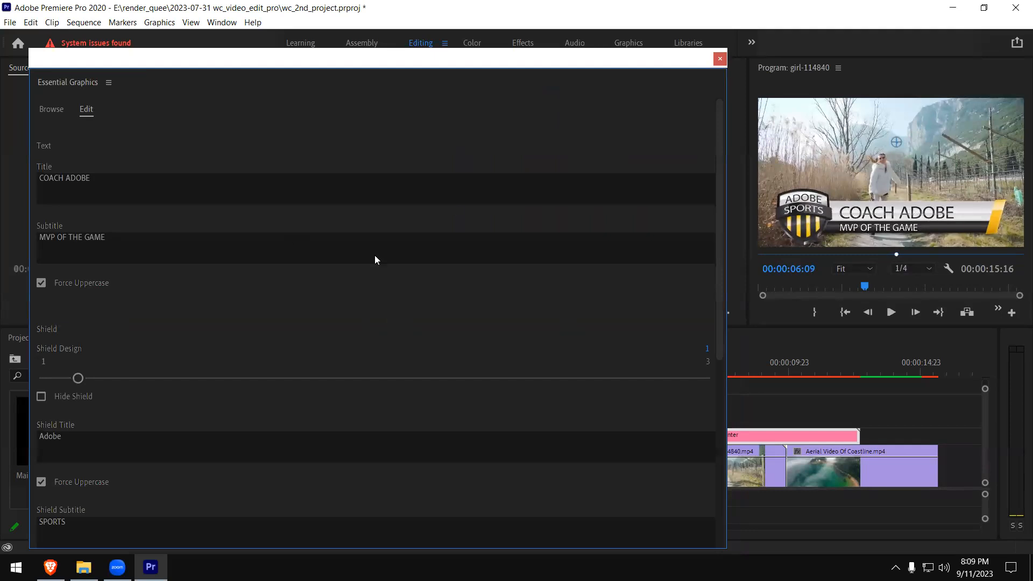
# - Change the lower third's title text to "Video Editing"
pyautogui.click(91, 178)
pyautogui.moveTo(90, 179); pyautogui.dragTo(6, 175)
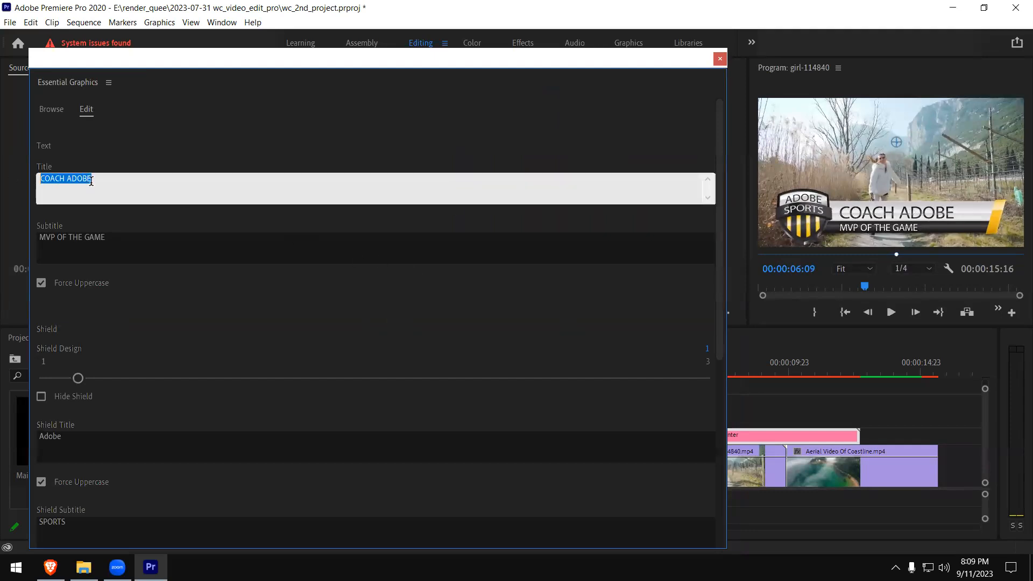
pyautogui.write('Video Editing')
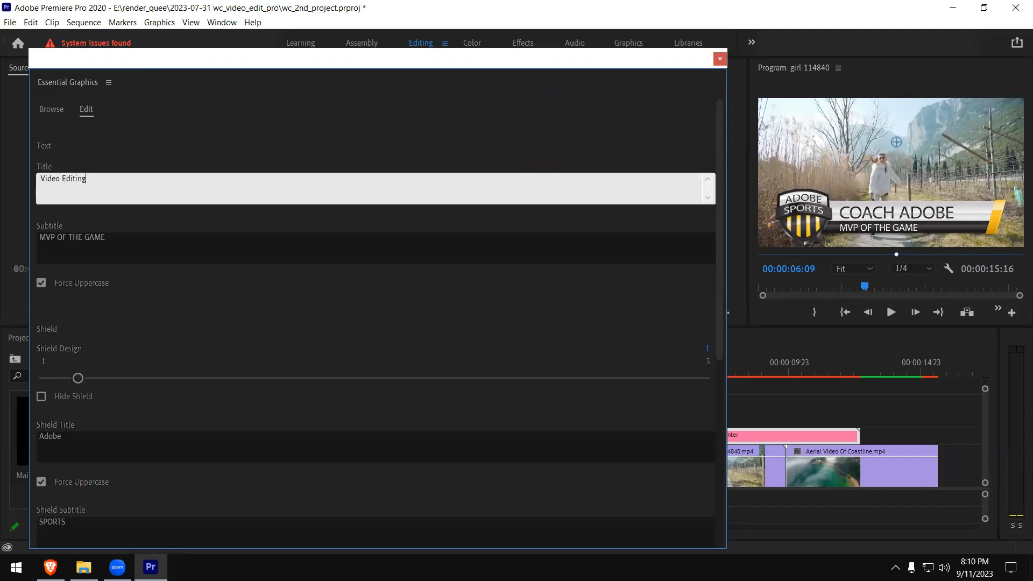
pyautogui.click(217, 145)
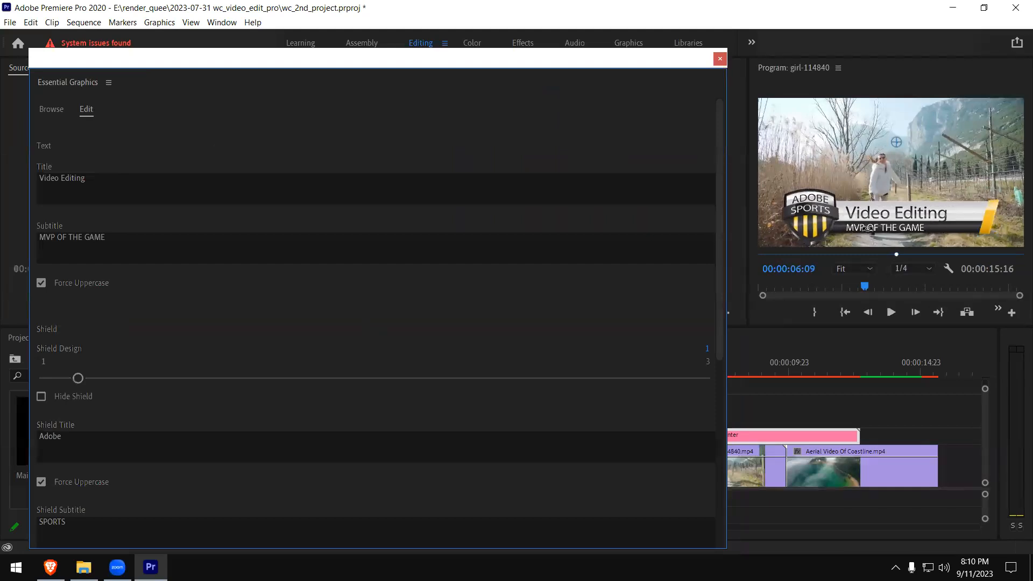
# - Change the lower third's subtitle text to "No Shortcuts to Success.!"
pyautogui.click(107, 237)
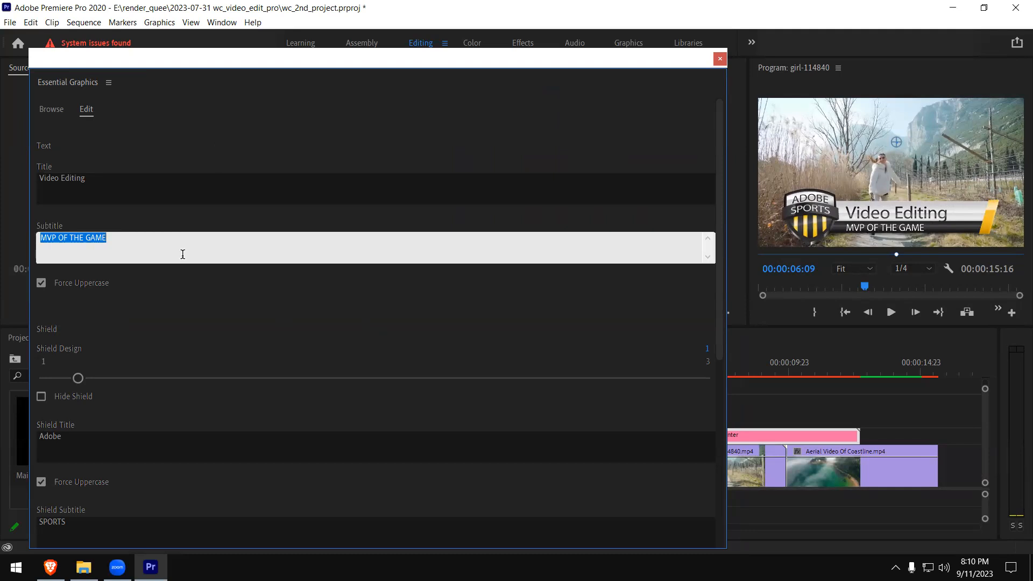
pyautogui.write('No S')
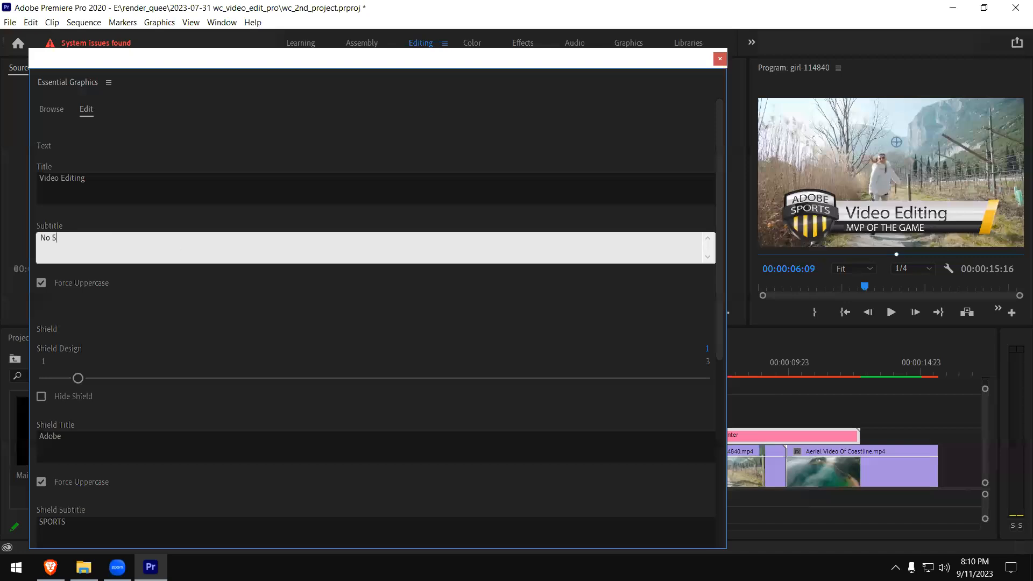
pyautogui.write('hortcuts to Success/!')
pyautogui.press('Left')
pyautogui.press('BackSpace')
pyautogui.write('.')
pyautogui.press('Right')
pyautogui.press('Return')
pyautogui.click(160, 183)
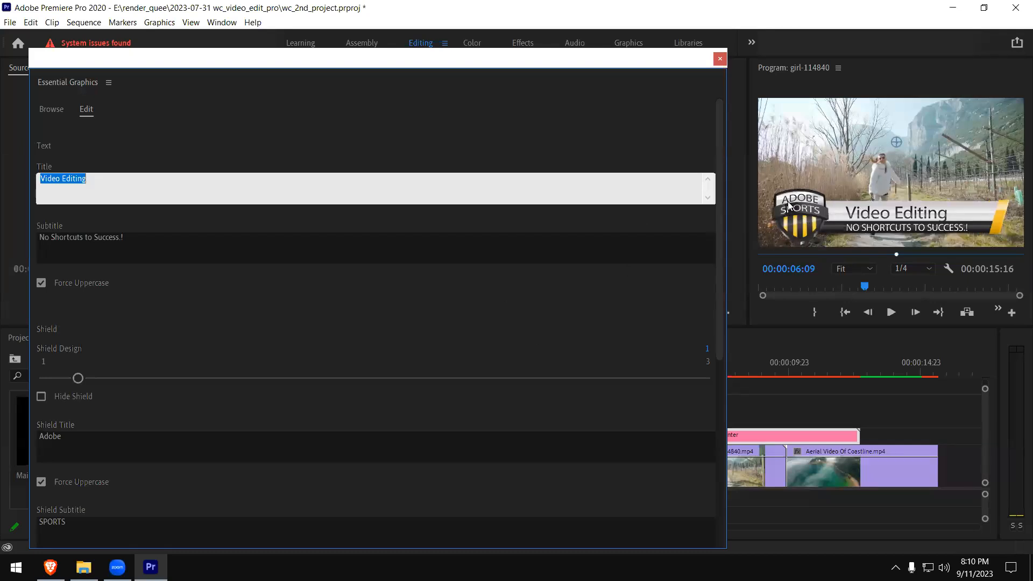
# - Set the shield title to "Video" and the shield subtitle to "EDIT"
pyautogui.click(73, 437)
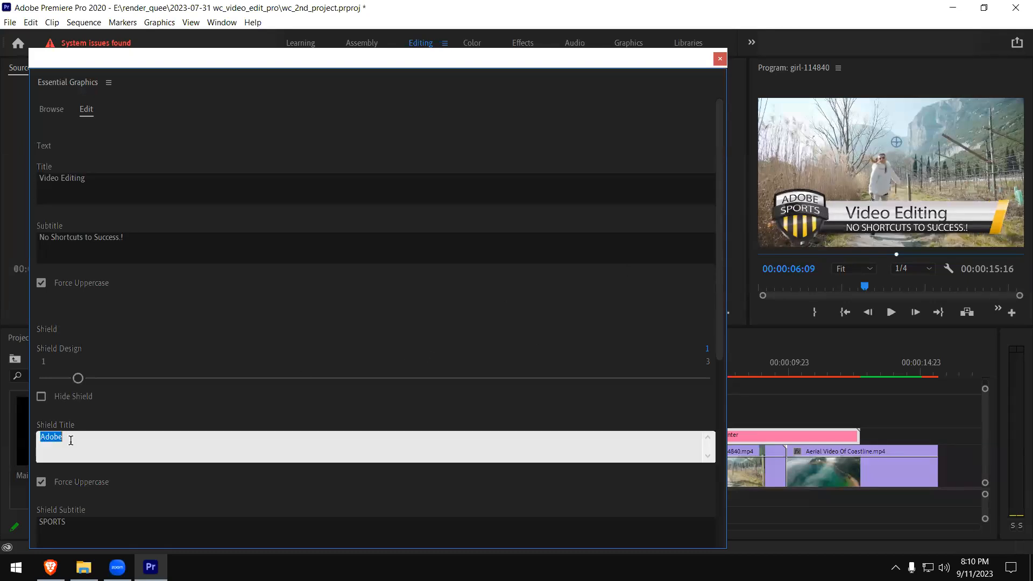
pyautogui.write('Video')
pyautogui.click(76, 522)
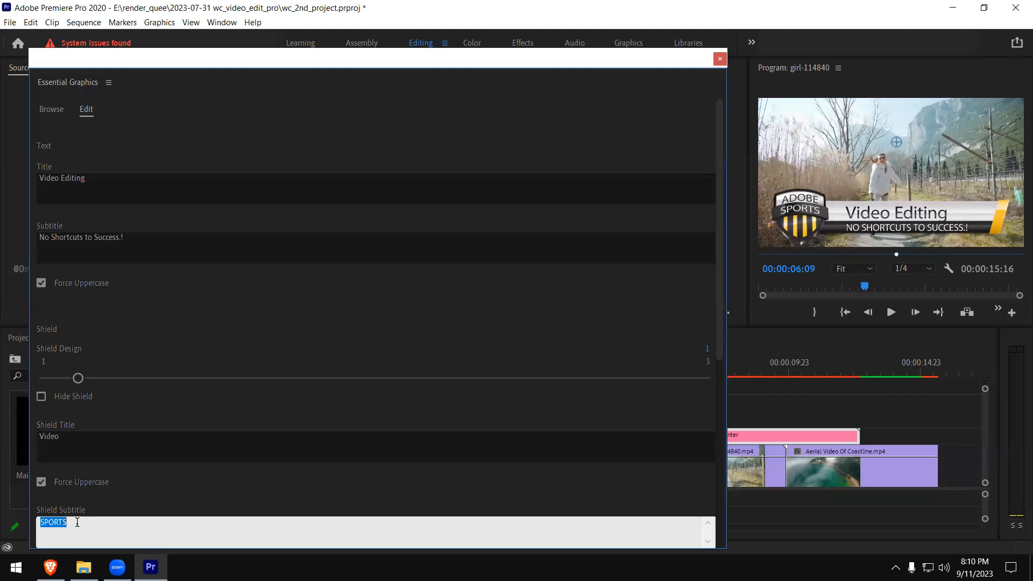
pyautogui.write('editing')
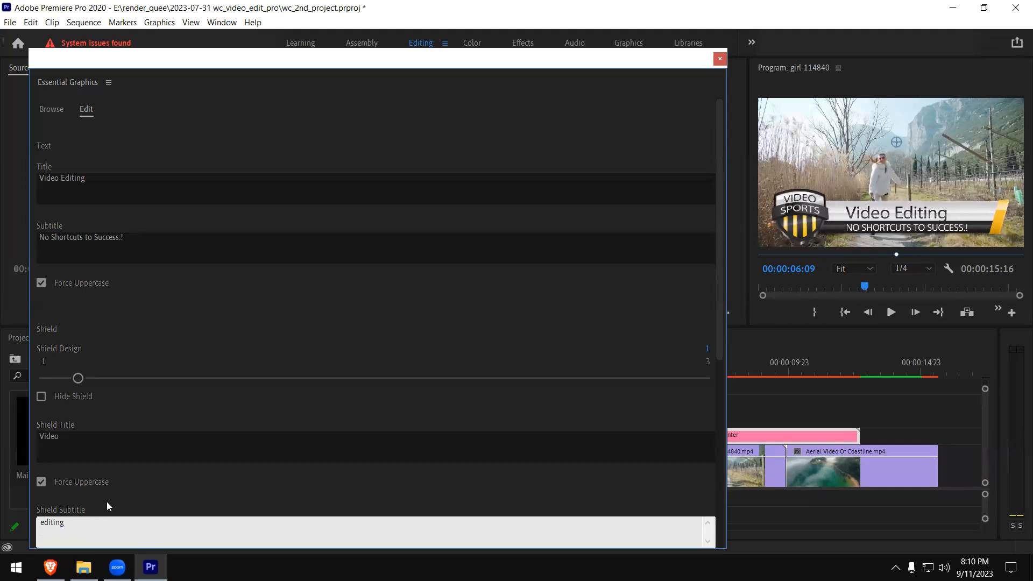
pyautogui.click(139, 444)
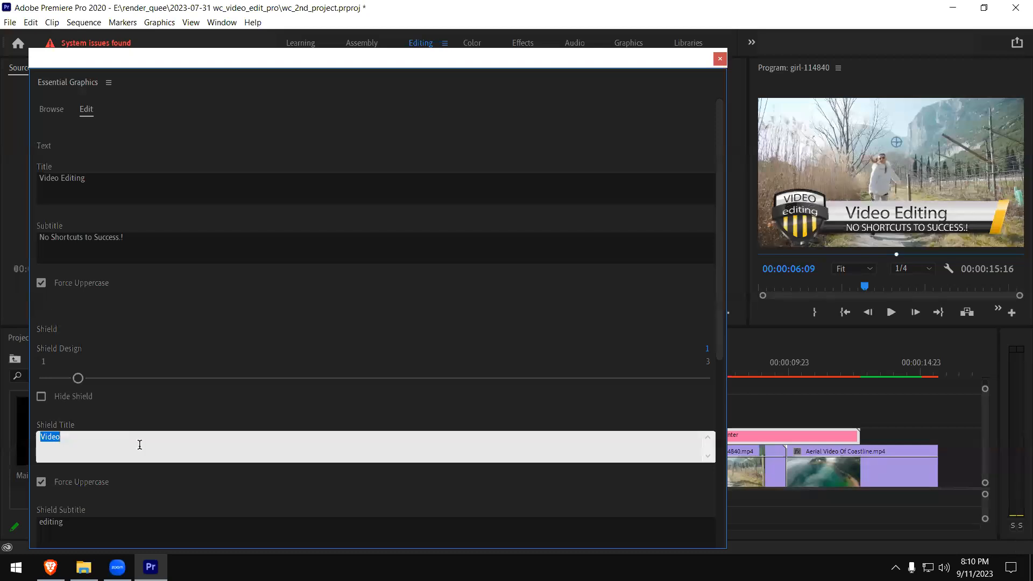
pyautogui.click(56, 522)
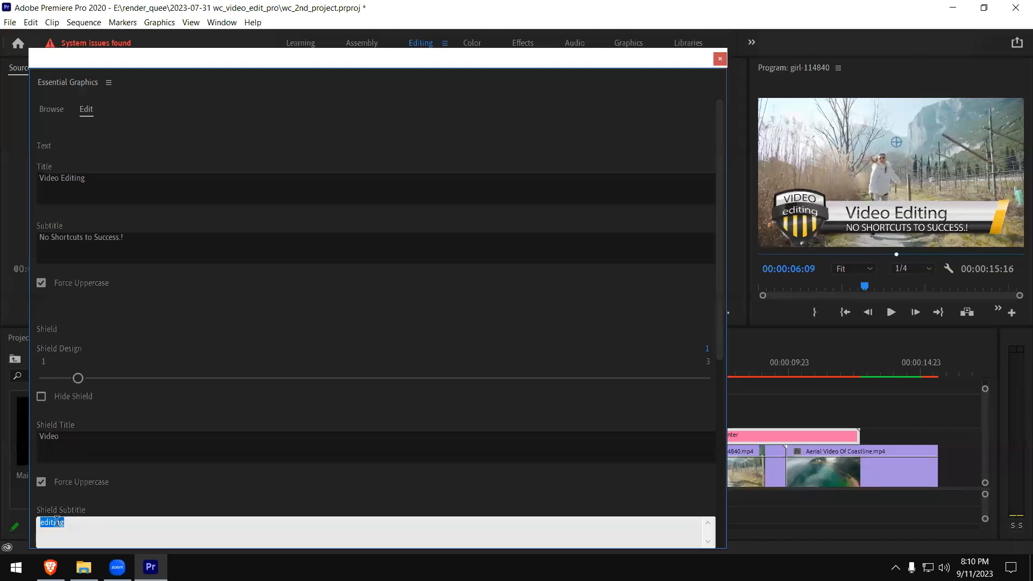
pyautogui.write('EDIT')
pyautogui.click(111, 445)
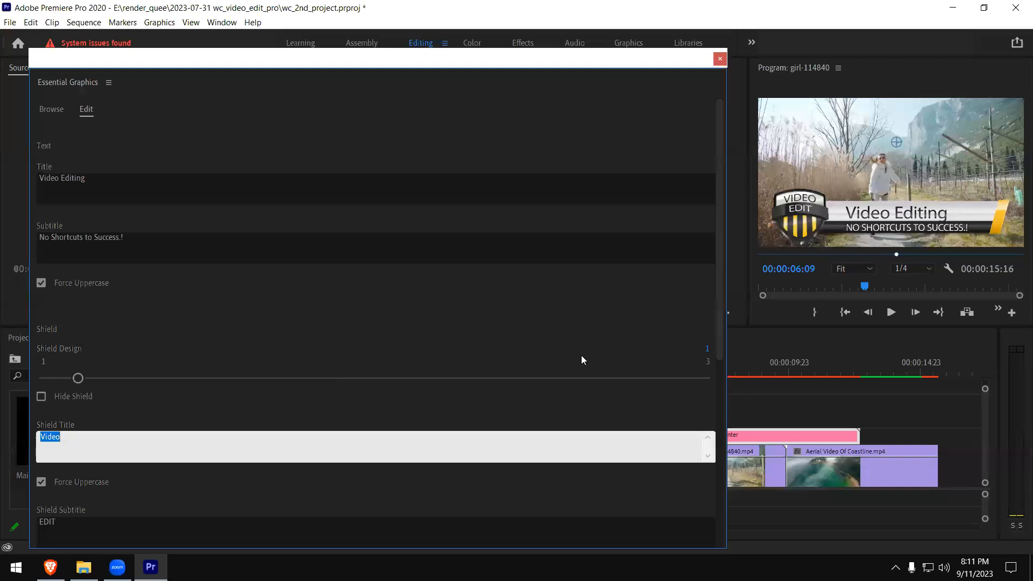
# - Change the shield's highlight color to blue 0061D2
pyautogui.moveTo(720, 317); pyautogui.dragTo(719, 432)
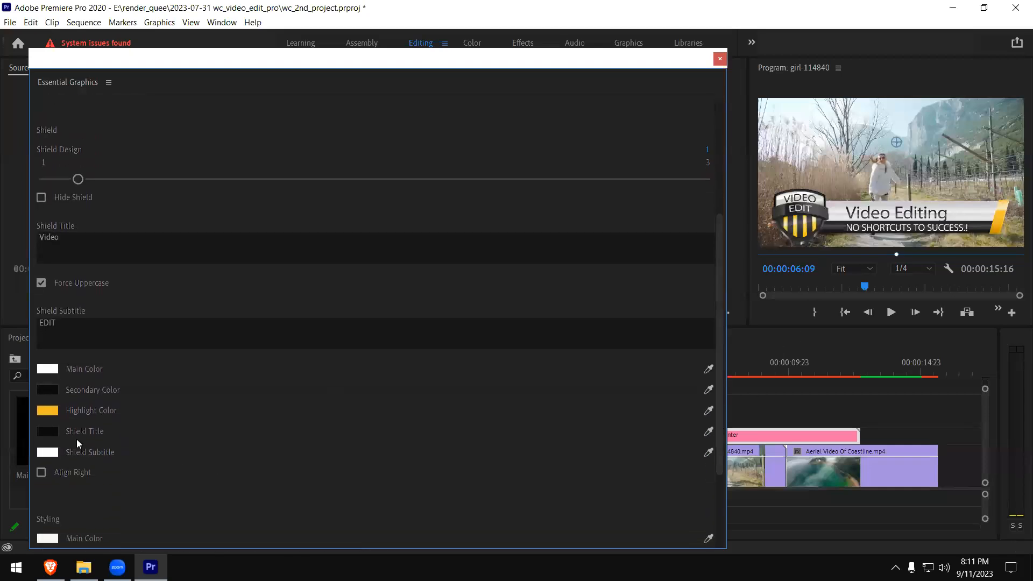
pyautogui.click(47, 411)
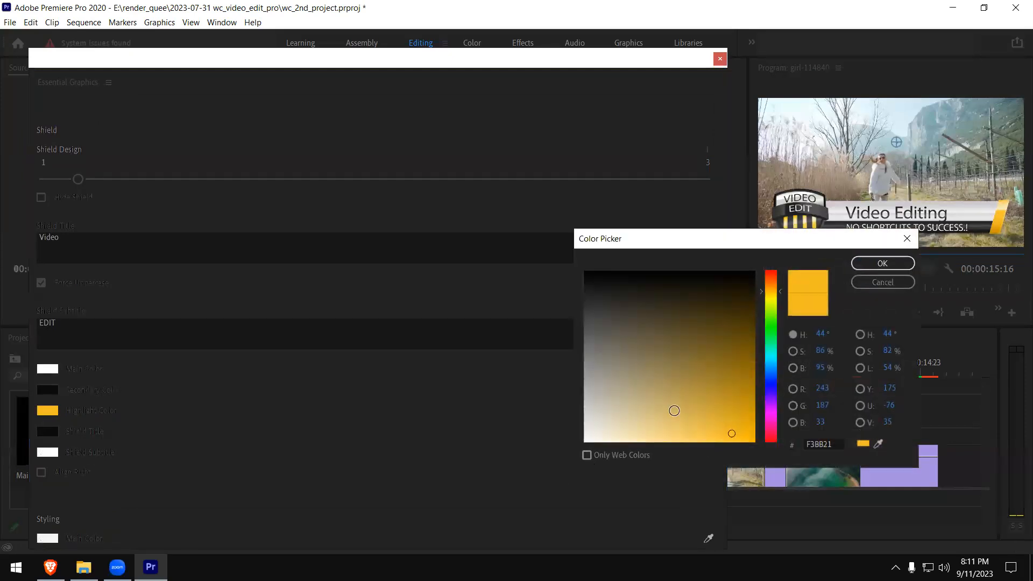
pyautogui.moveTo(779, 292)
pyautogui.mouseDown()
pyautogui.moveTo(781, 367)
pyautogui.moveTo(748, 386)
pyautogui.moveTo(762, 371)
pyautogui.moveTo(752, 362)
pyautogui.moveTo(754, 411)
pyautogui.mouseUp()
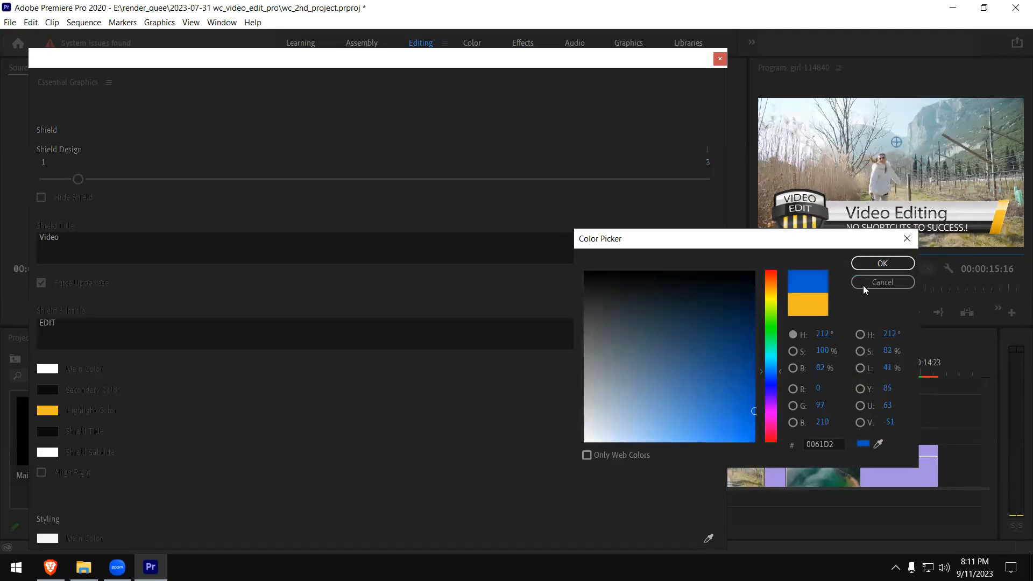
pyautogui.press('Return')
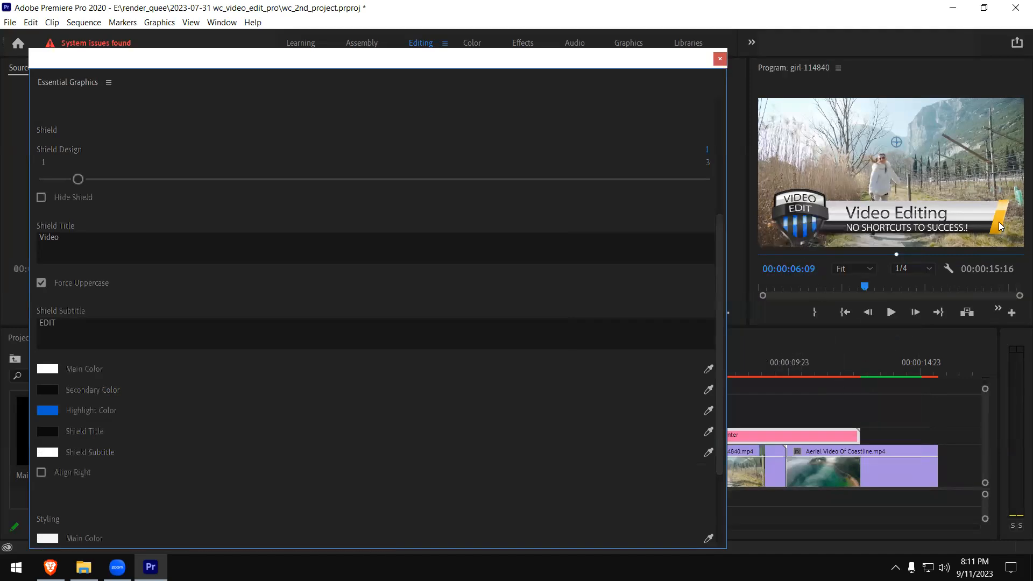
# - Match the lower third's Styling highlight color to the shield's blue highlight by sampling it with the eyedropper
pyautogui.scroll(-2, 721, 398)
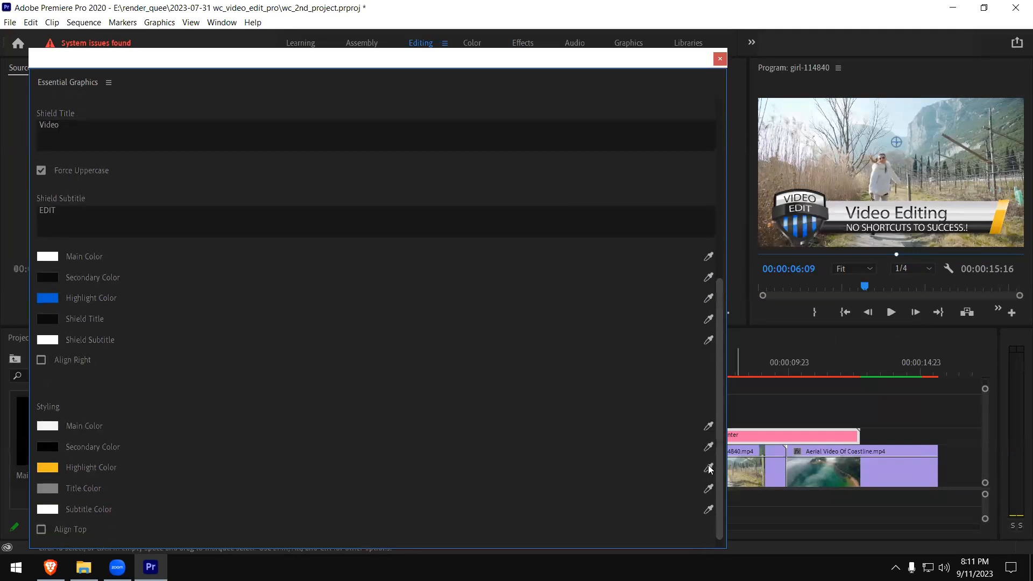
pyautogui.click(47, 464)
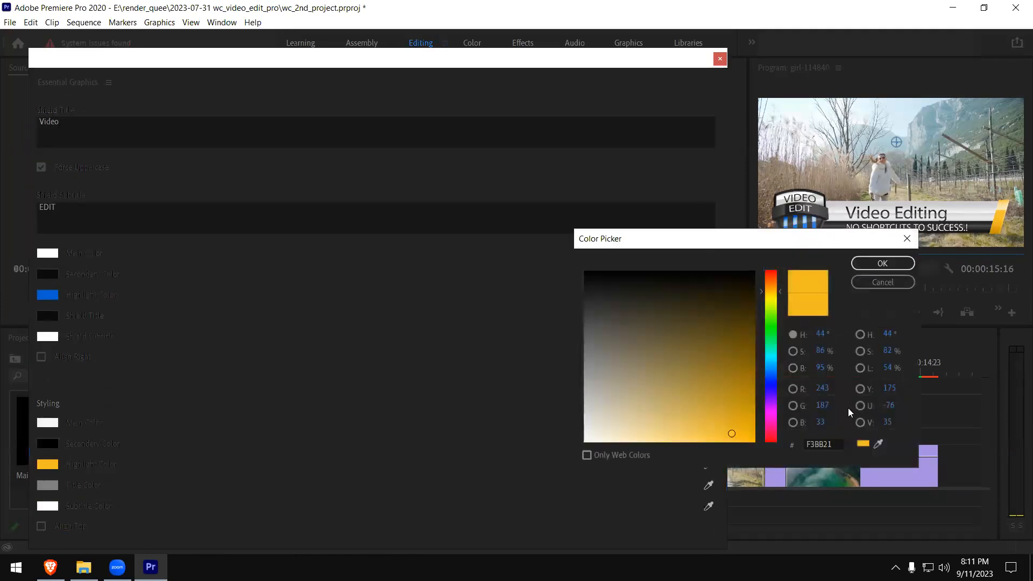
pyautogui.click(879, 444)
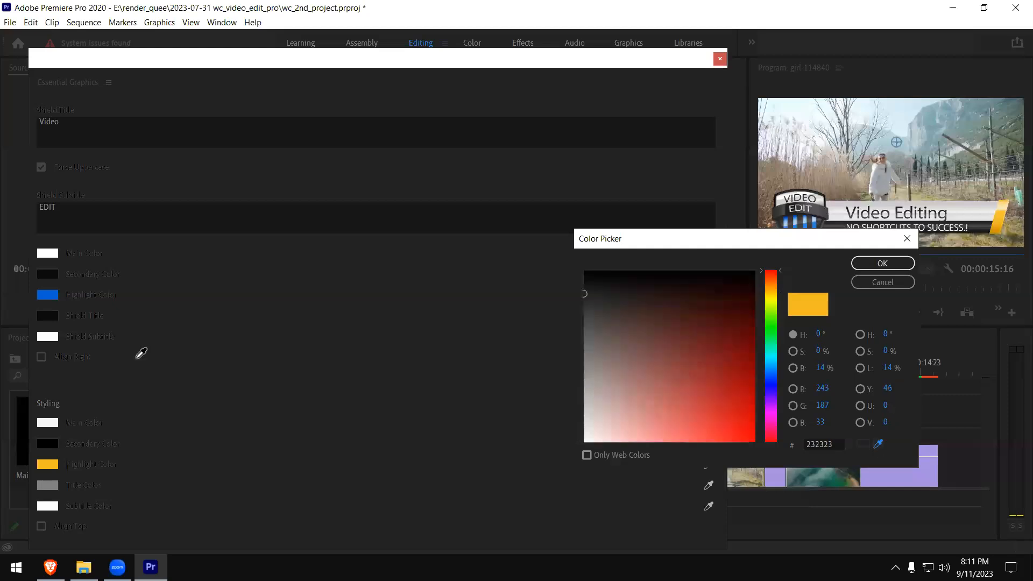
pyautogui.click(47, 294)
pyautogui.click(883, 263)
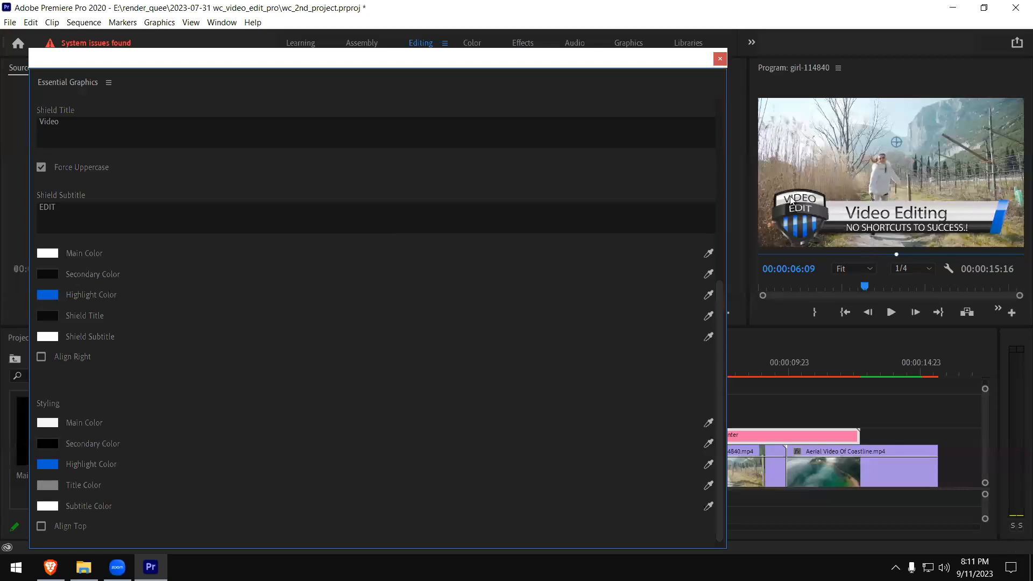
# - Close Essential Graphics and widen the Program monitor by shrinking the Source monitor beside it
pyautogui.click(720, 59)
pyautogui.click(222, 23)
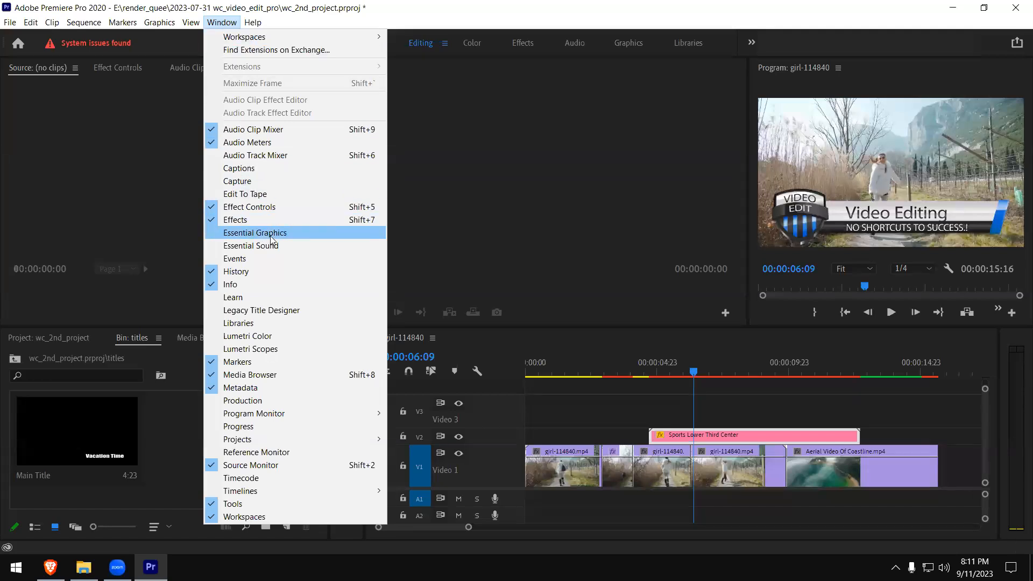
pyautogui.click(719, 189)
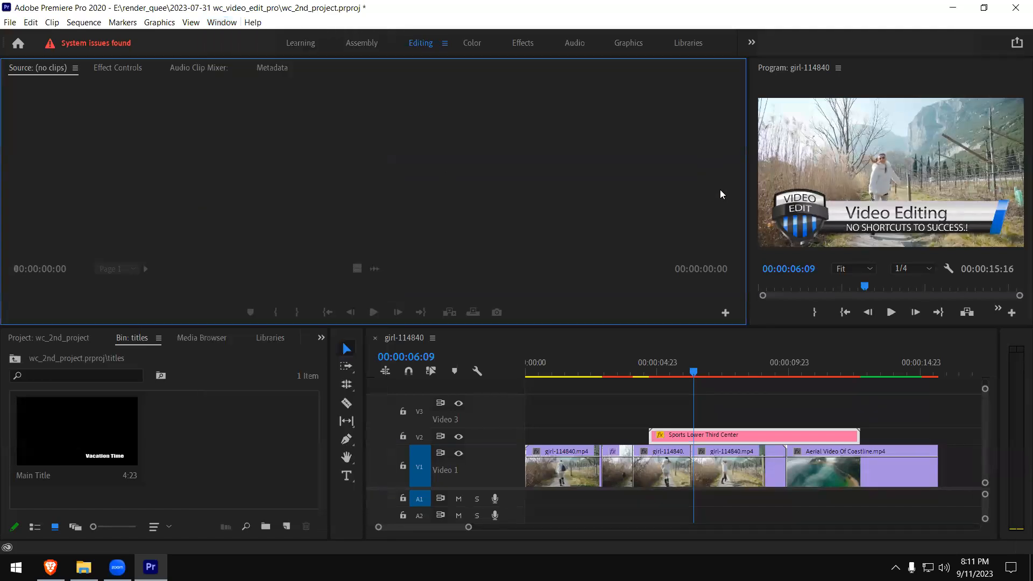
pyautogui.moveTo(747, 192); pyautogui.dragTo(330, 197)
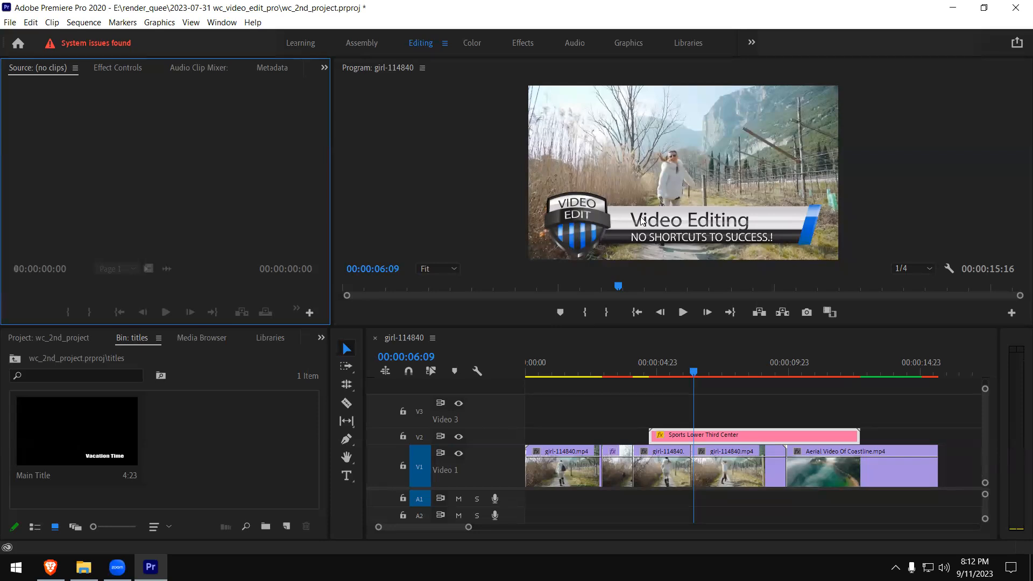
# - Reopen Essential Graphics and browse through the installed title templates, from the Angled to the Bold designs
pyautogui.click(221, 22)
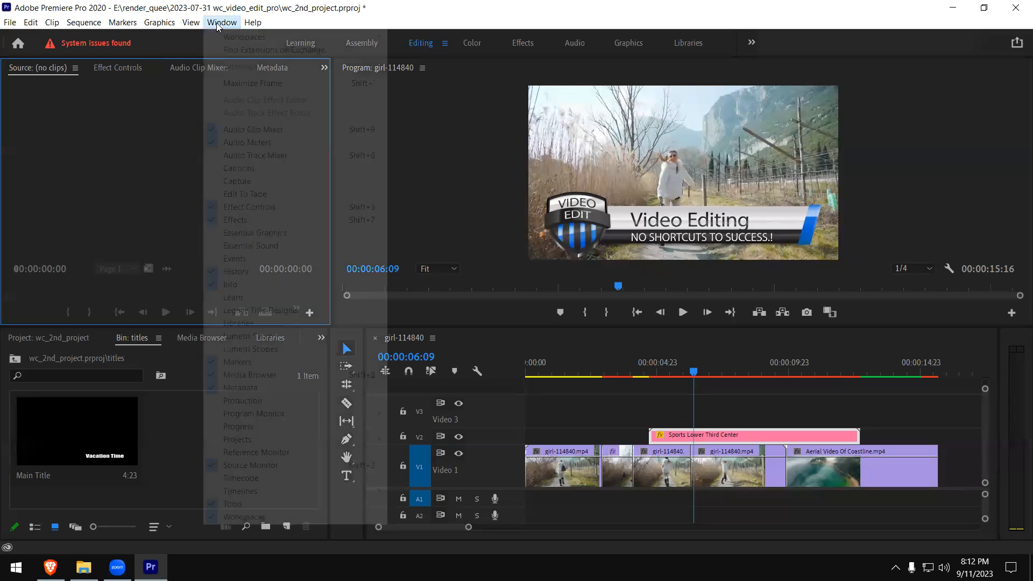
pyautogui.click(285, 233)
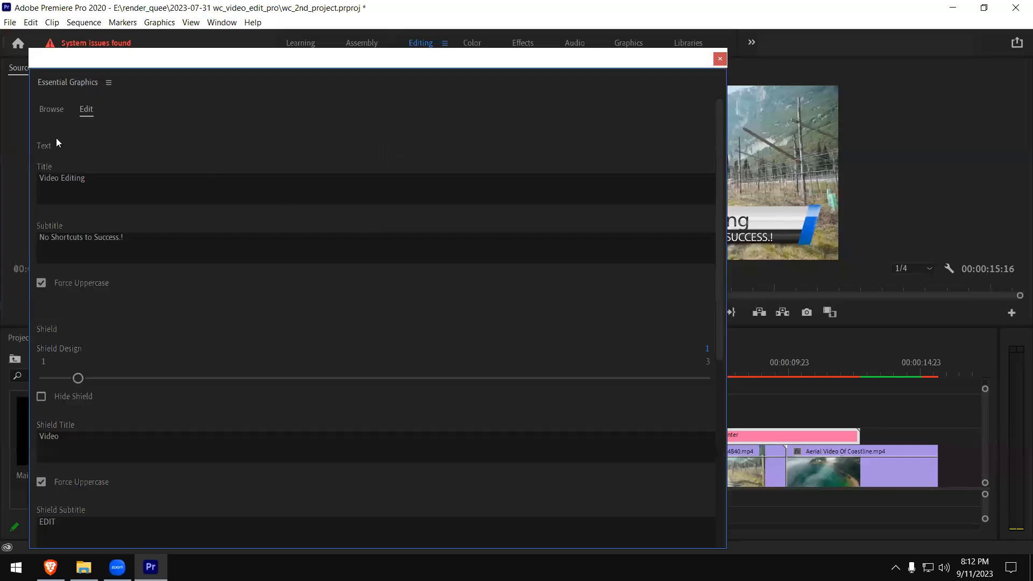
pyautogui.click(52, 110)
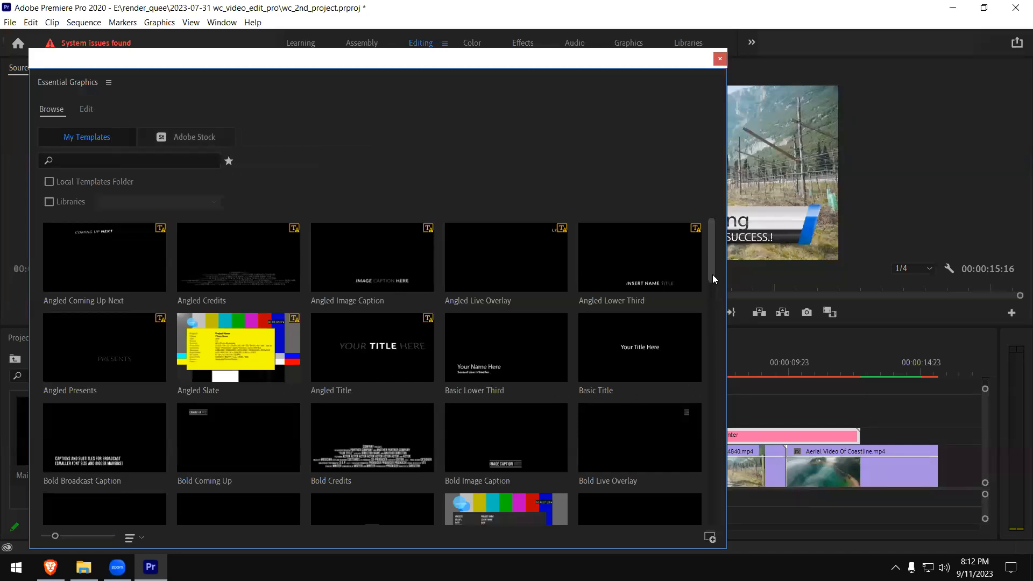
pyautogui.scroll(-3, 707, 305)
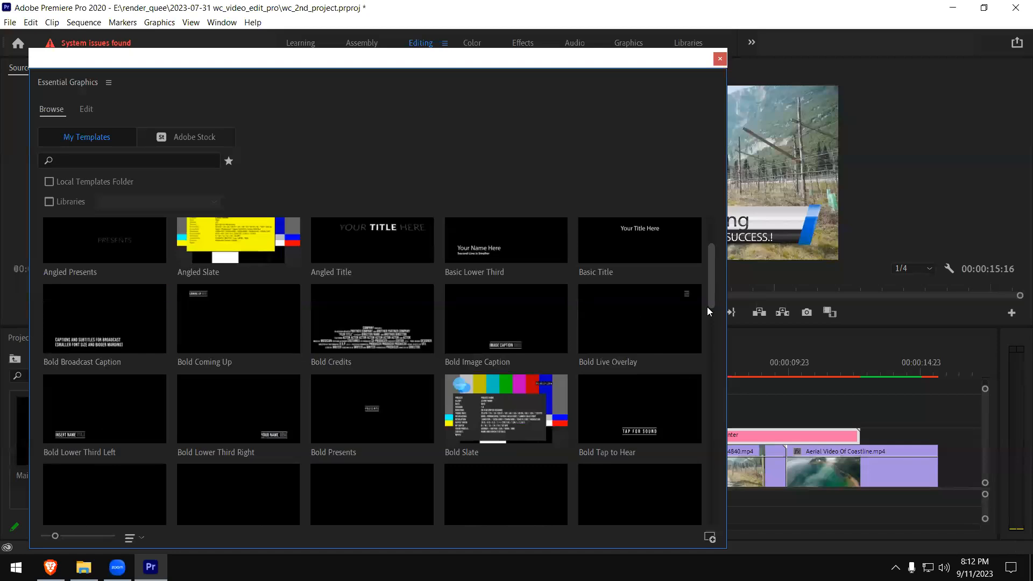
pyautogui.scroll(-6, 712, 331)
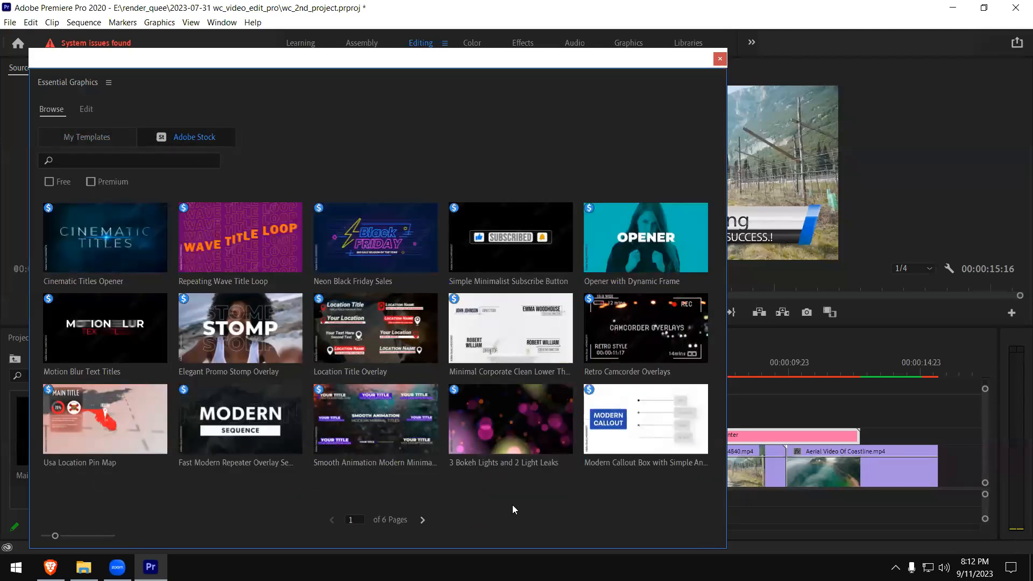
# - Filter the Adobe Stock templates to free ones, place Circular Reveal Title on Video 3, and close Essential Graphics
pyautogui.click(423, 520)
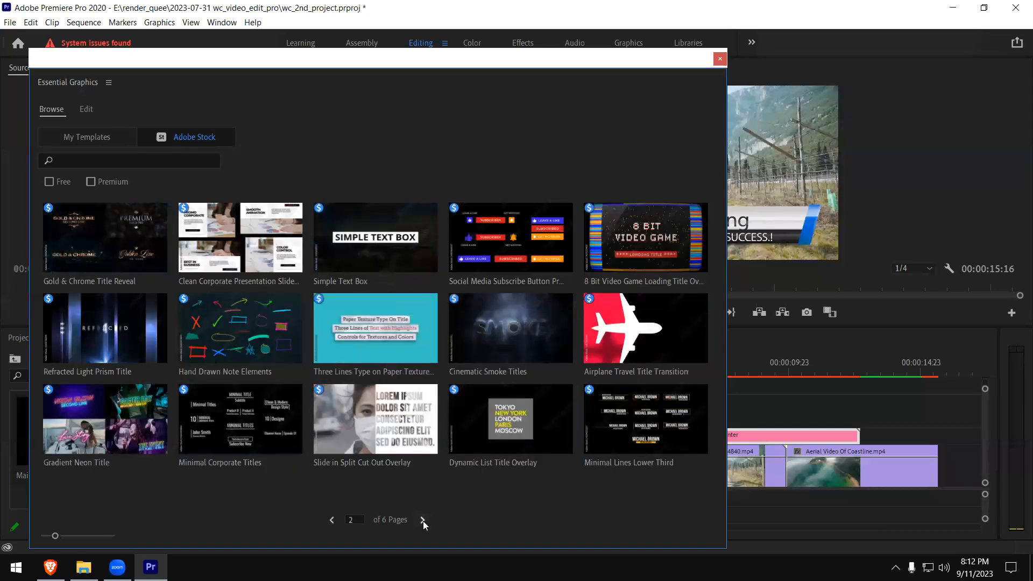
pyautogui.click(49, 182)
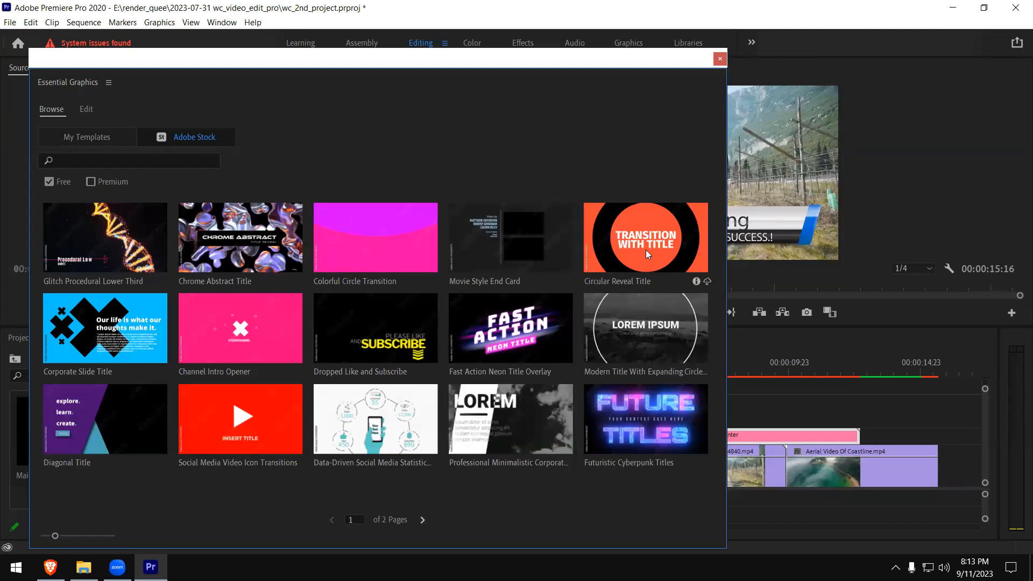
pyautogui.moveTo(628, 233); pyautogui.dragTo(705, 419)
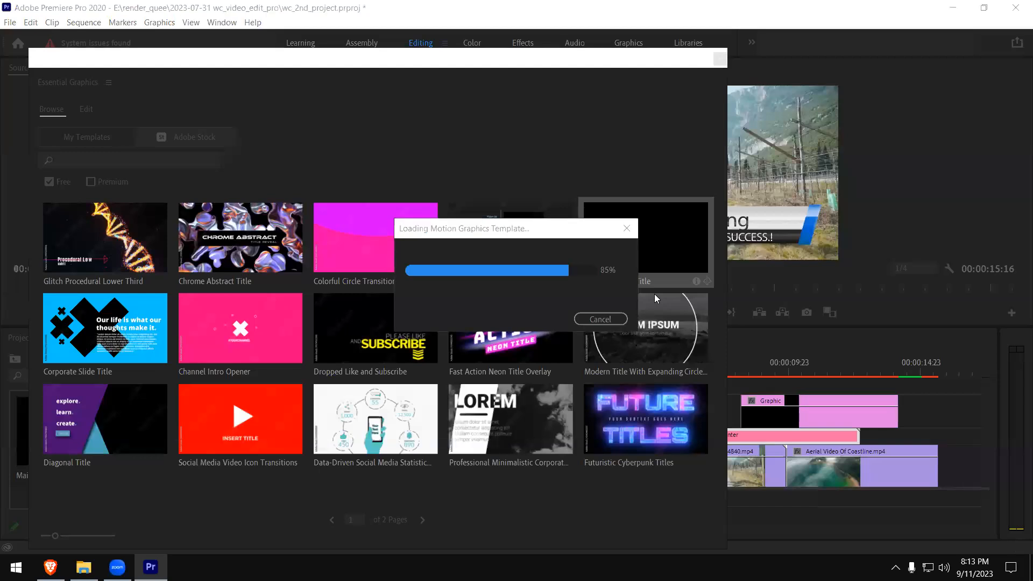
pyautogui.click(716, 63)
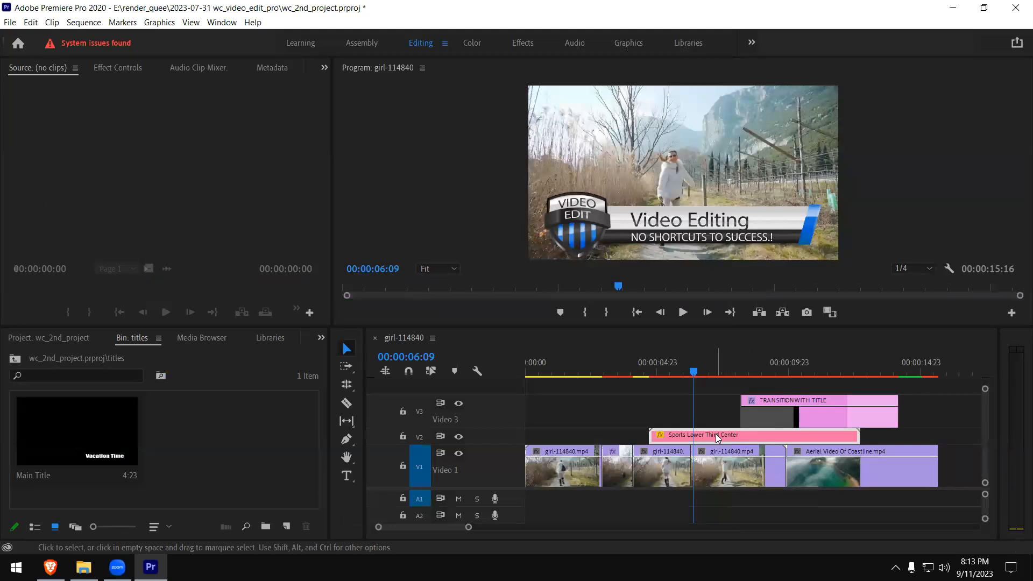
# - Delete the Sports Lower Third Center clip from Video 2 and play back the circular reveal title
pyautogui.click(678, 437)
pyautogui.press('Delete')
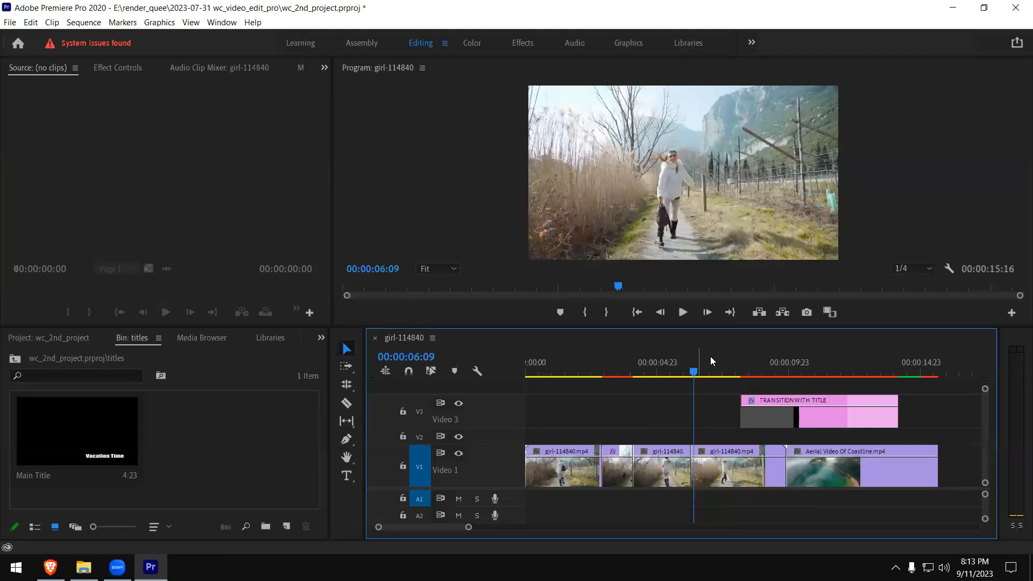
pyautogui.click(730, 375)
pyautogui.press('space')
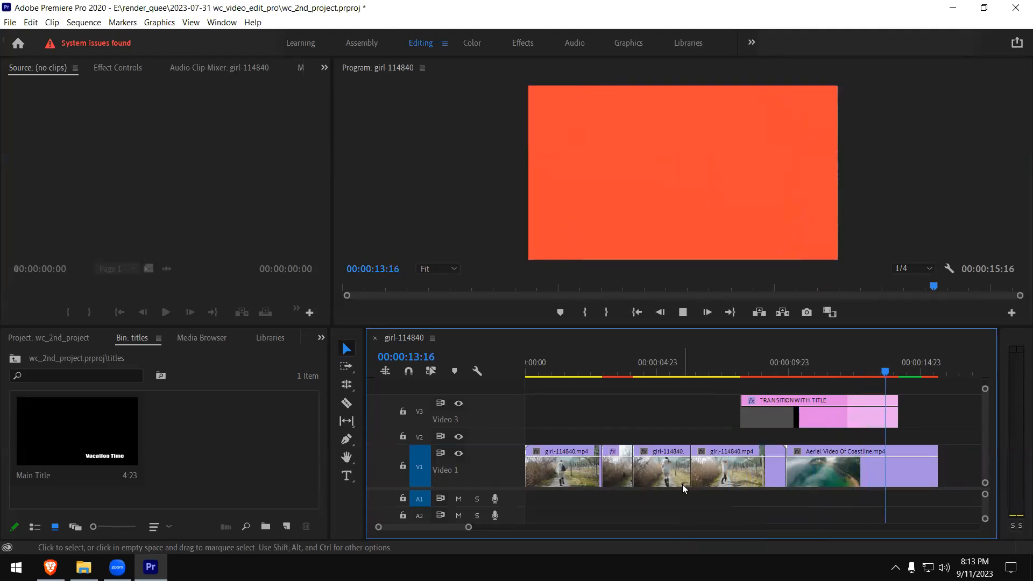
pyautogui.press('space')
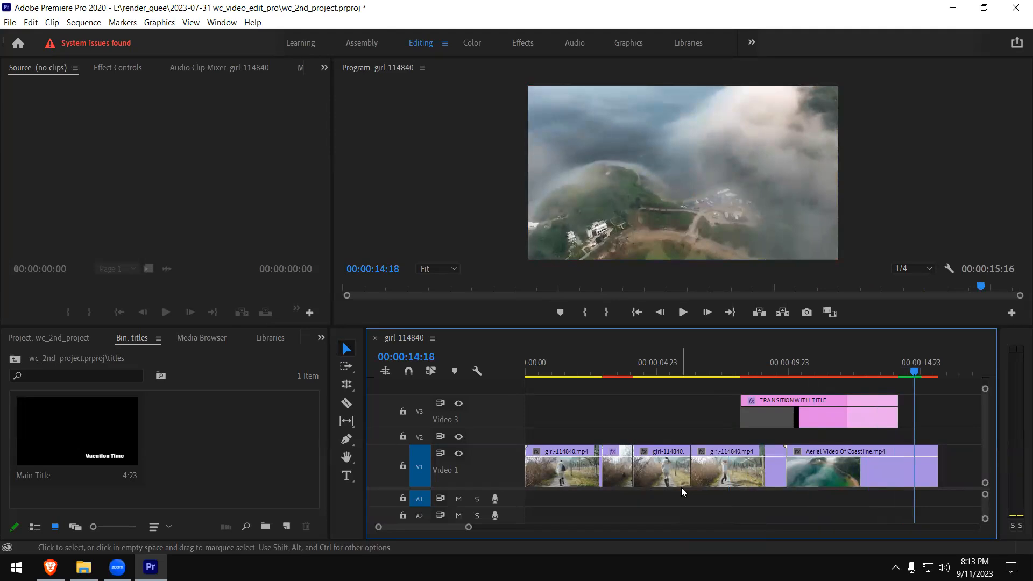
# - Shift the Video 3 transition title to end with the coastline clip and place the playhead at 00:00:09:13
pyautogui.moveTo(838, 416); pyautogui.dragTo(877, 420)
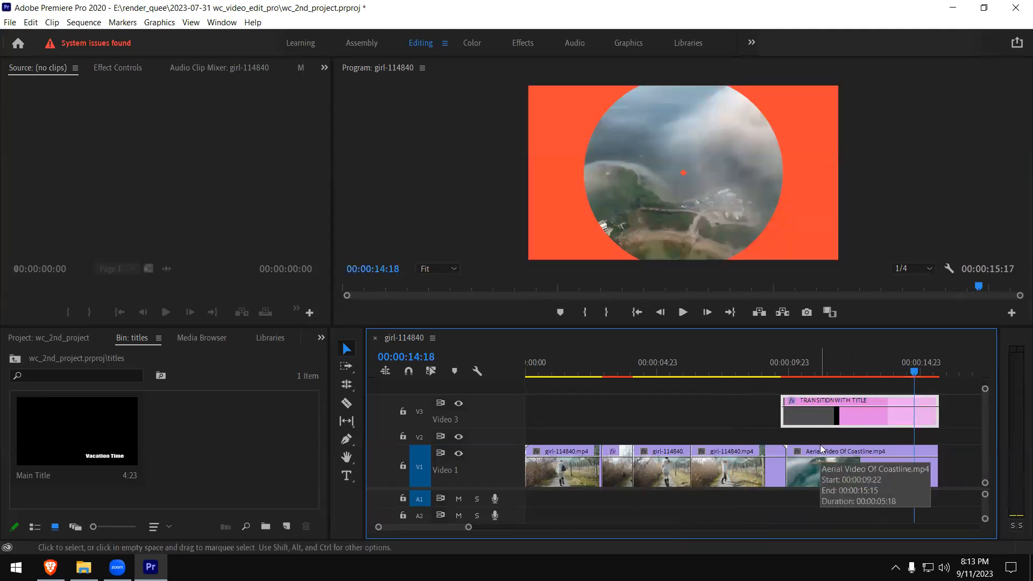
pyautogui.click(777, 370)
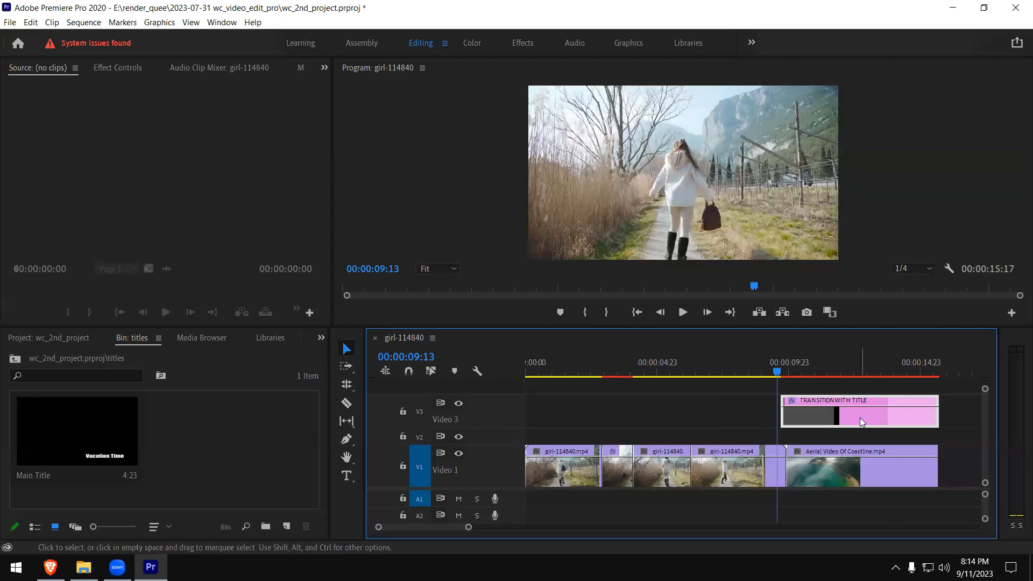
pyautogui.click(221, 22)
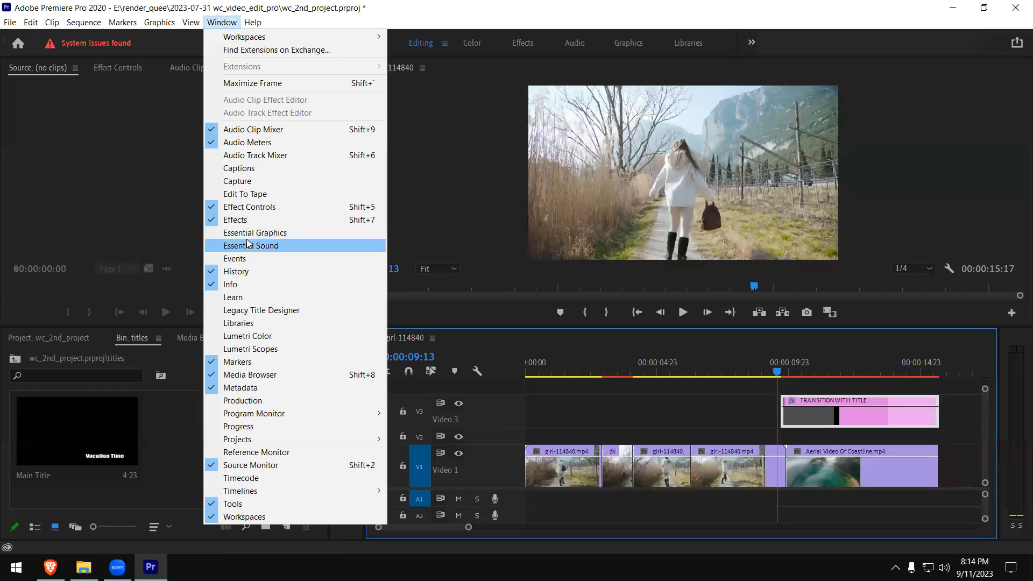
pyautogui.click(285, 236)
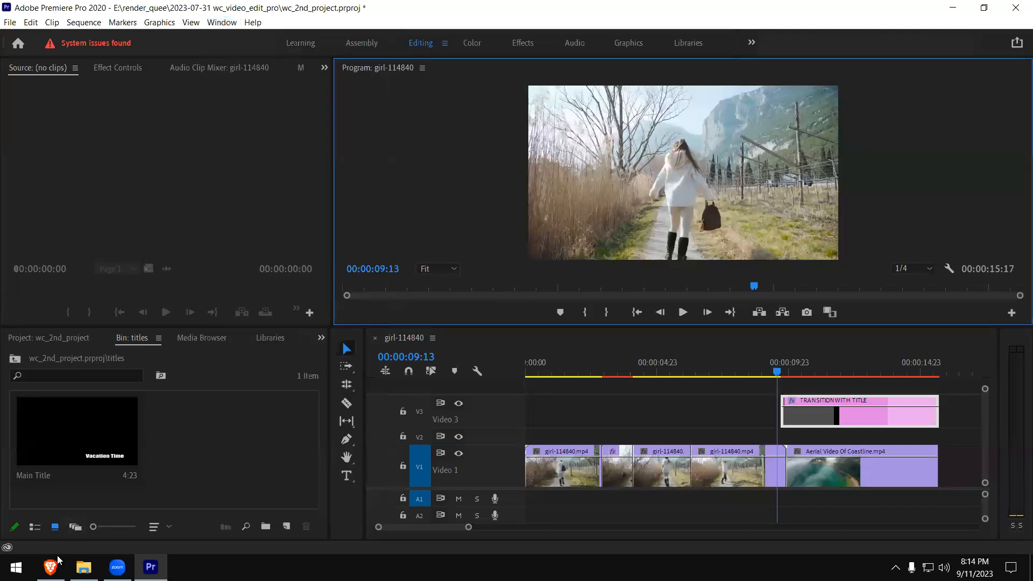
# - Switch to the Brave browser, maximize its window, and open images.google.com
pyautogui.moveTo(61, 561)
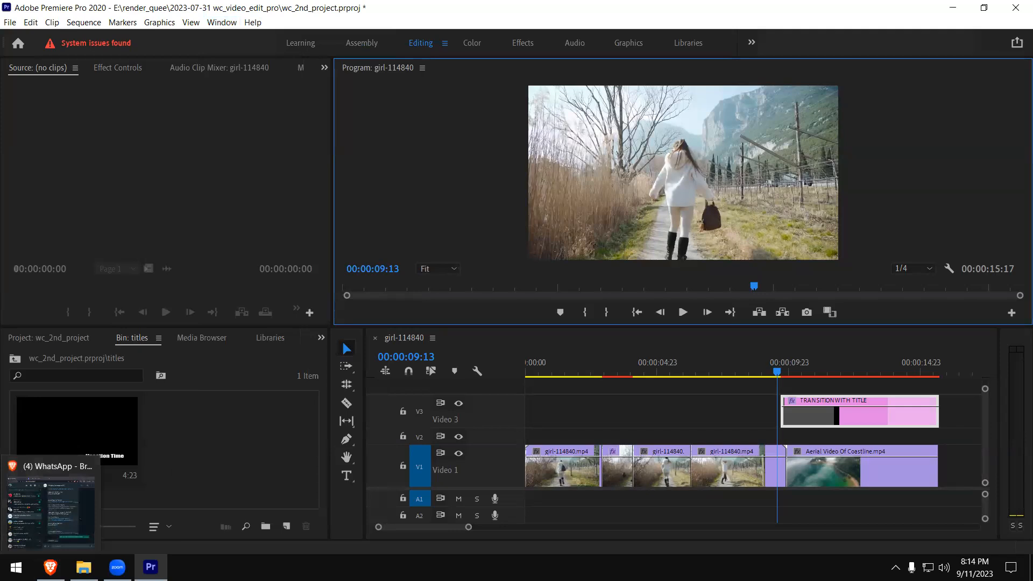
pyautogui.click(23, 490)
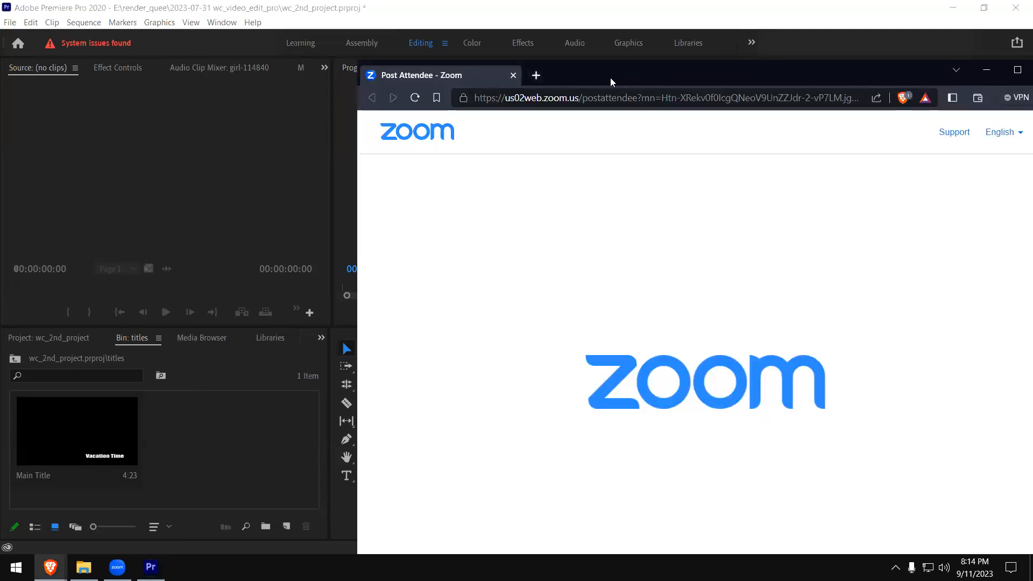
pyautogui.doubleClick(610, 78)
pyautogui.click(408, 32)
pyautogui.write('iamge')
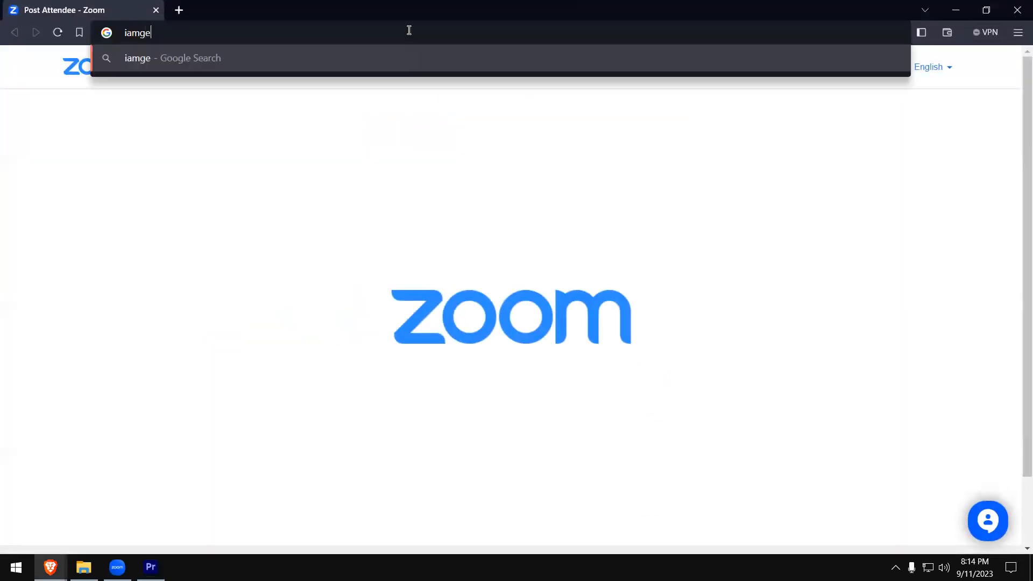
pyautogui.press('BackSpace')
pyautogui.press('BackSpace')
pyautogui.hotkey('ctrl', 'a')
pyautogui.write('gi')
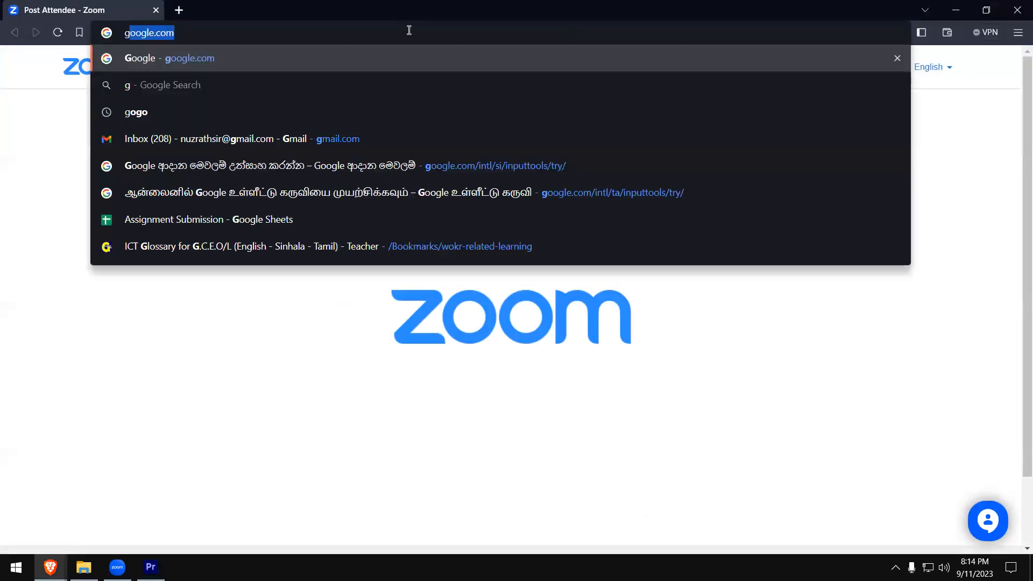
pyautogui.press('BackSpace')
pyautogui.press('BackSpace')
pyautogui.write('images.')
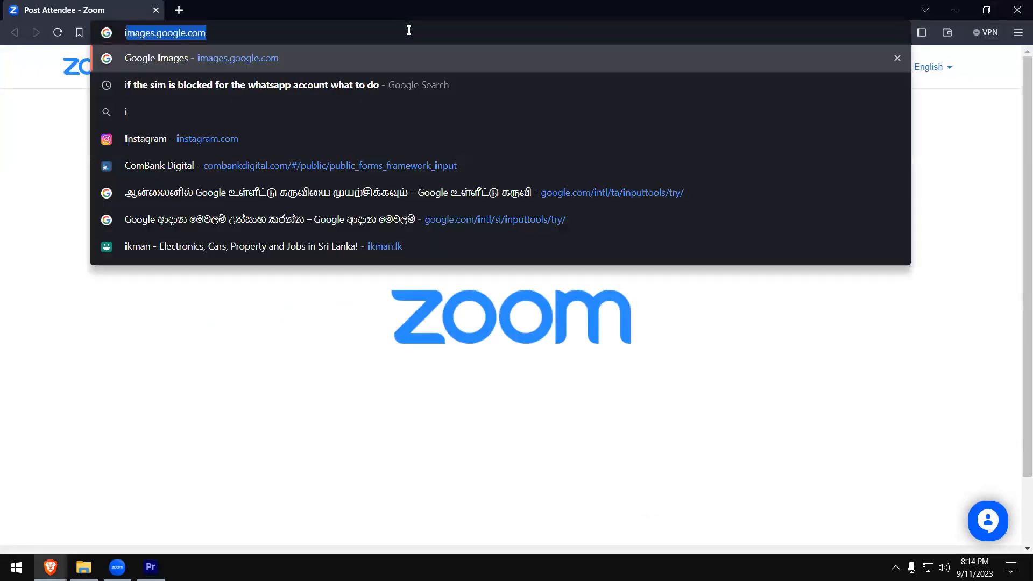
pyautogui.press('Return')
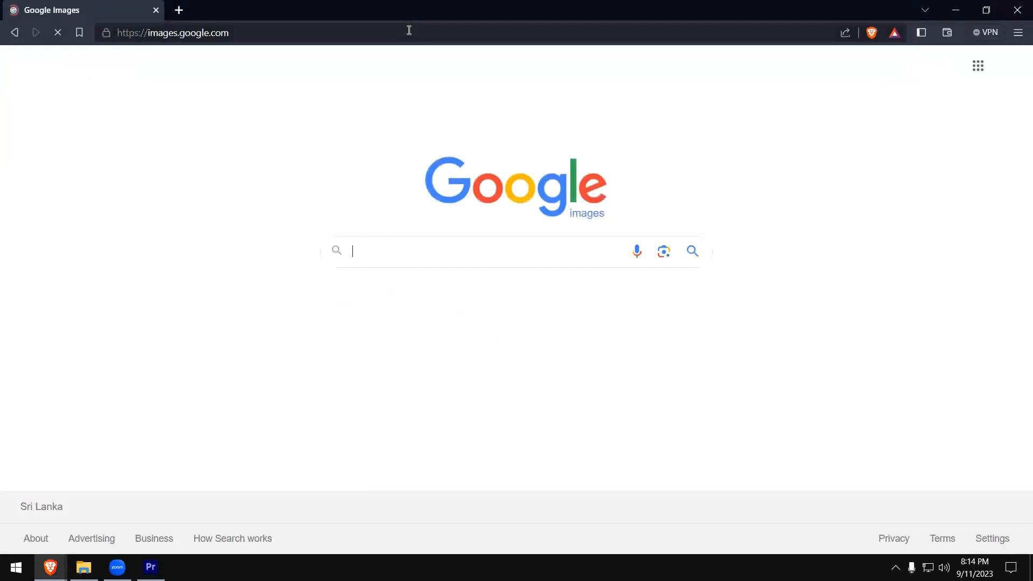
# - Search Google Images for "film moods and color grading"
pyautogui.write('f')
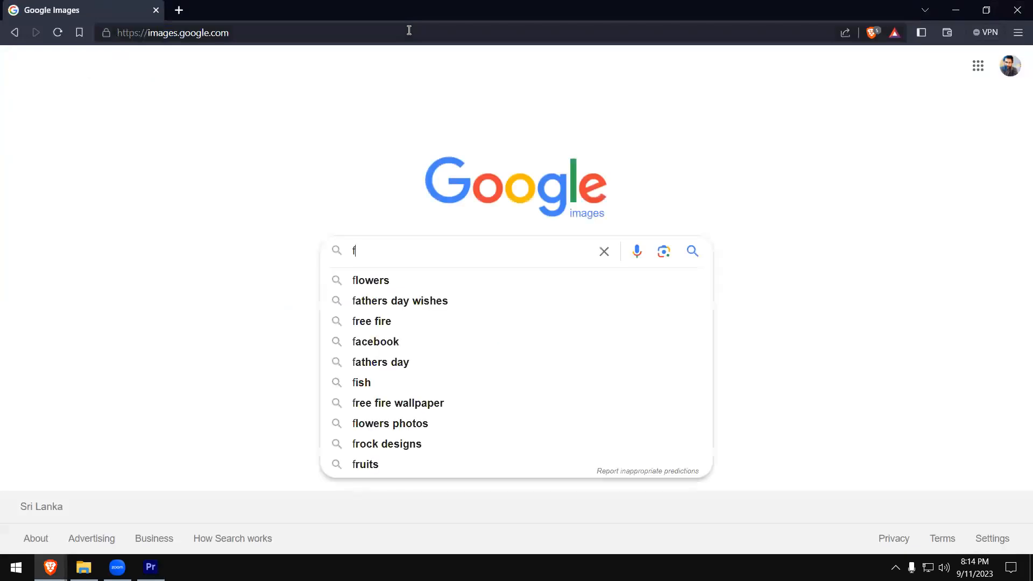
pyautogui.write('ilm moods and colo')
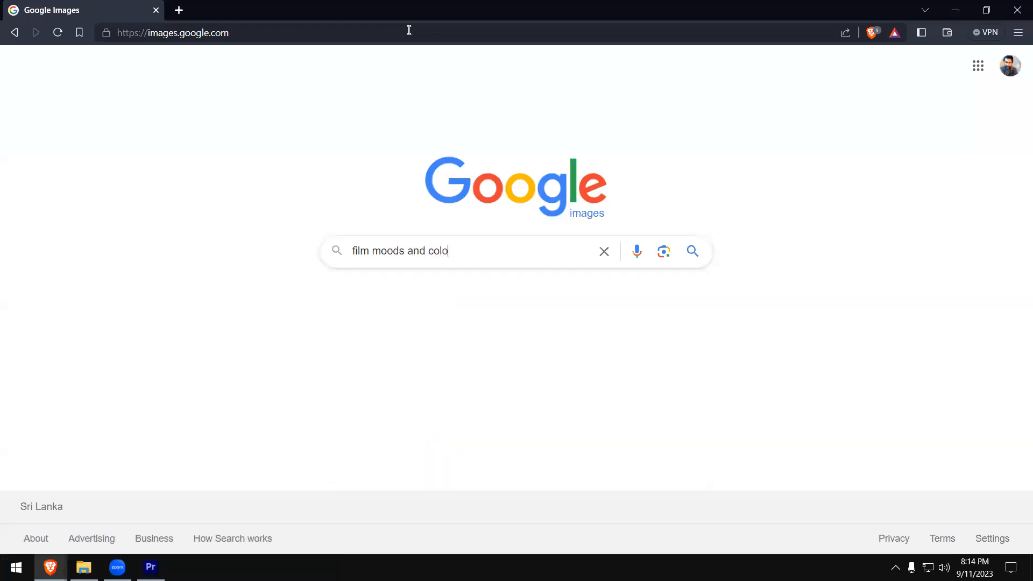
pyautogui.write('r grading')
pyautogui.press('Return')
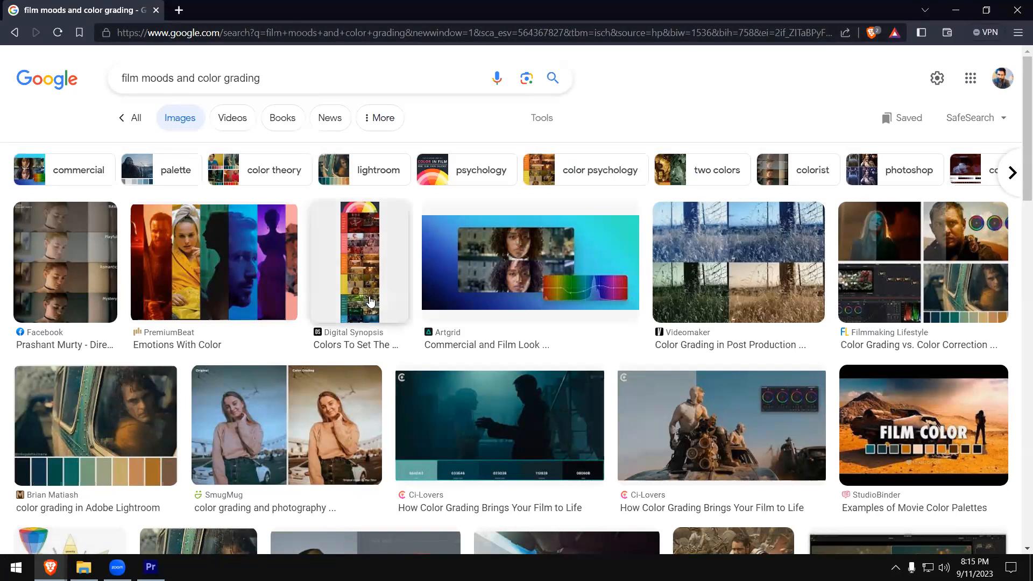
# - Preview the Gurney Journey color grading image and the related Example-Based Video Color Grading image, and close the preview
pyautogui.scroll(-1, 369, 300)
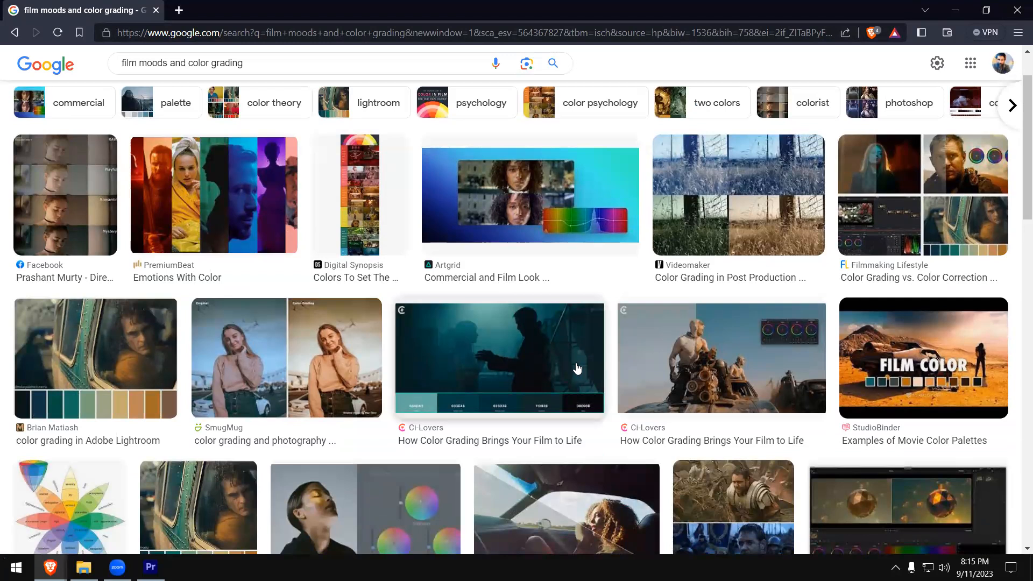
pyautogui.scroll(-2, 617, 472)
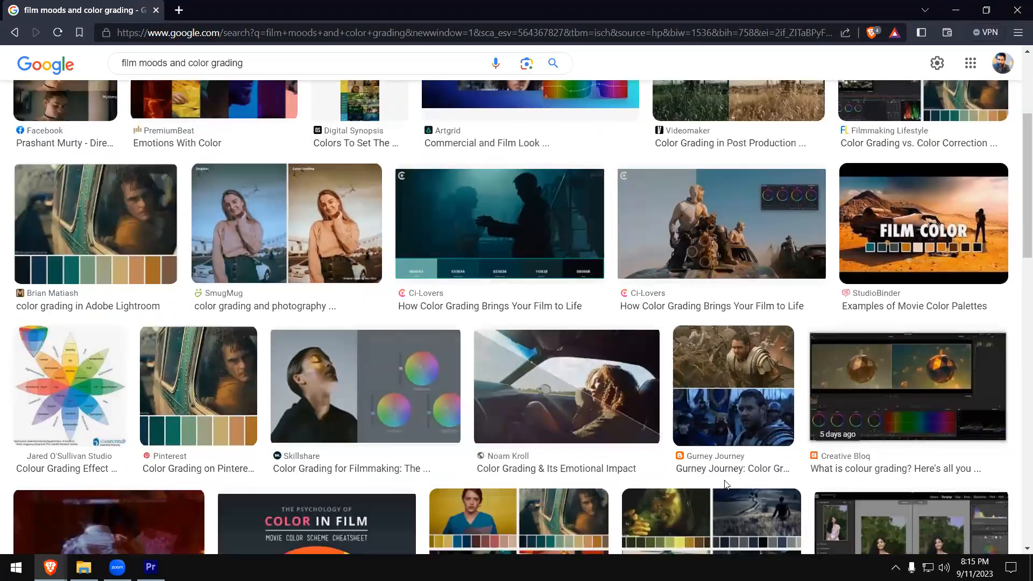
pyautogui.click(688, 455)
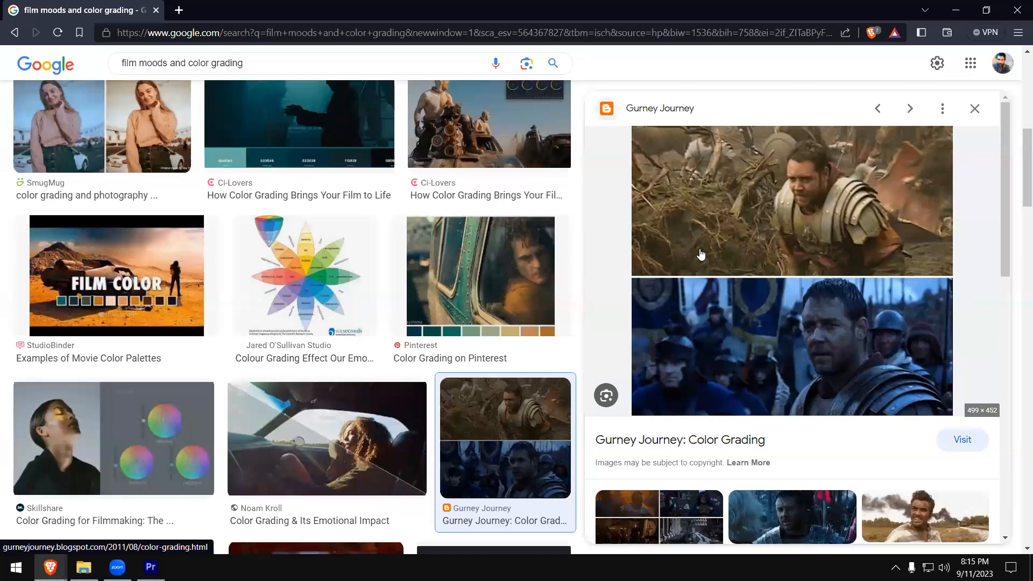
pyautogui.scroll(-2, 773, 345)
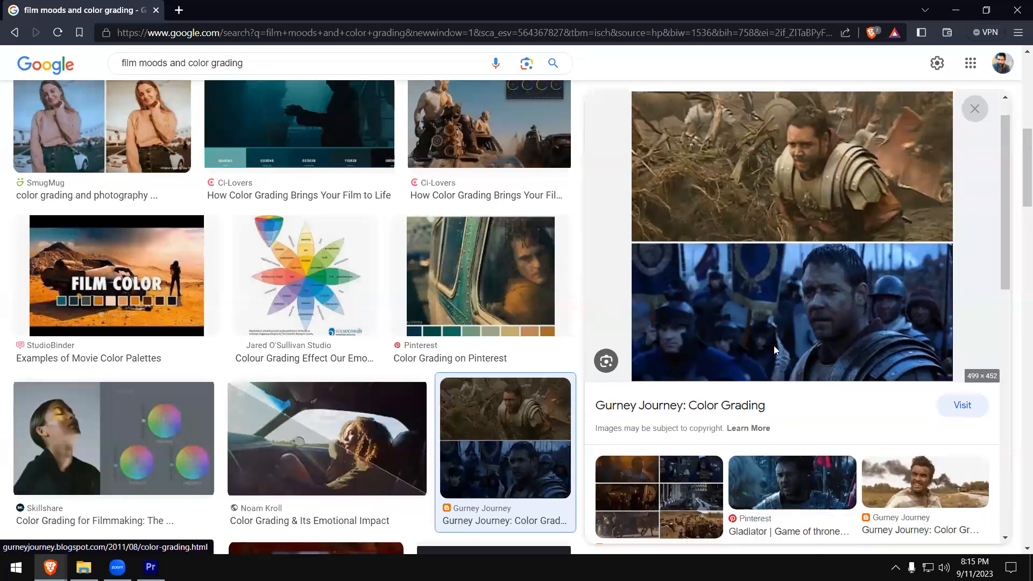
pyautogui.scroll(-1, 667, 303)
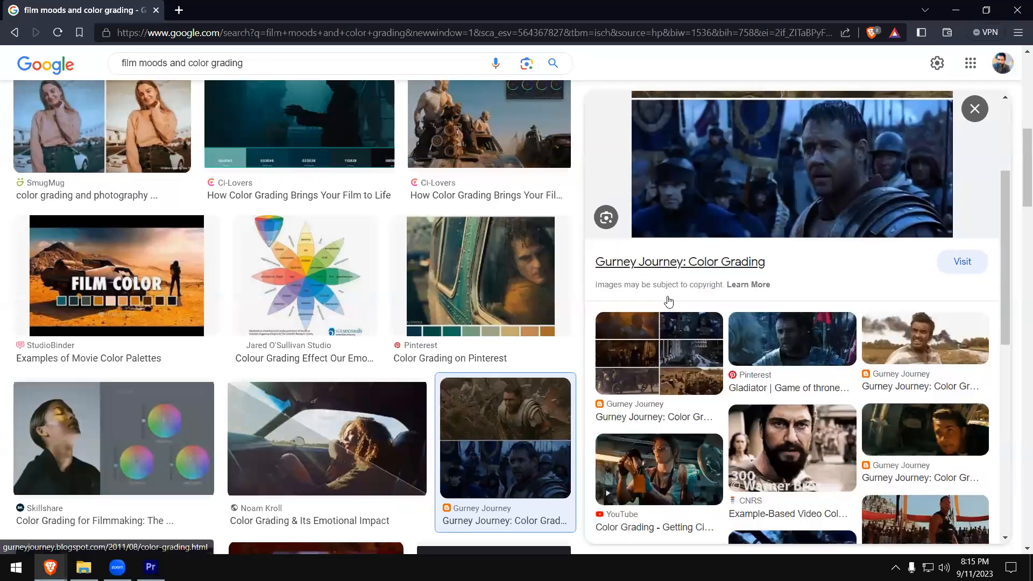
pyautogui.click(769, 412)
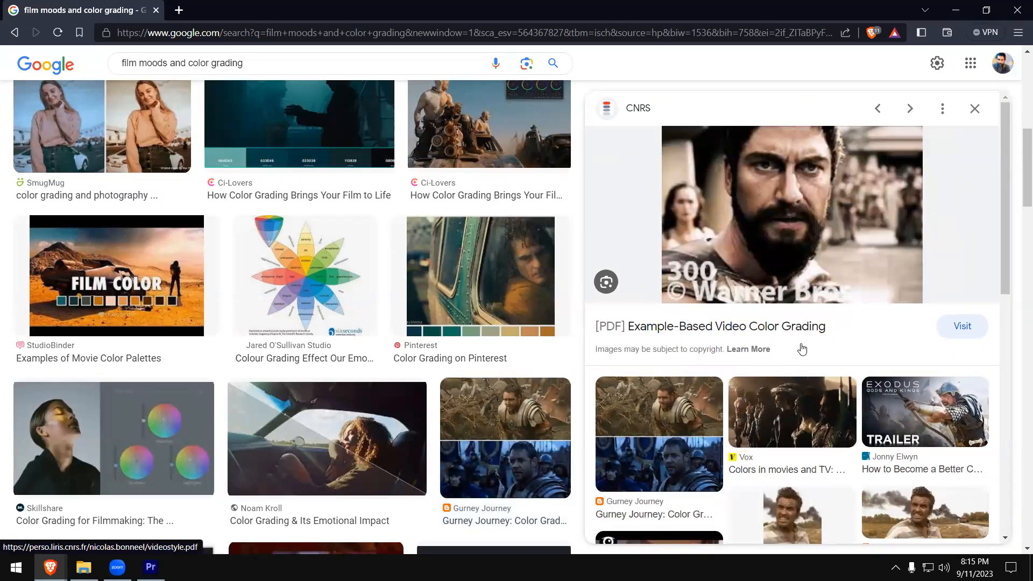
pyautogui.scroll(-2, 802, 347)
pyautogui.scroll(-2, 859, 327)
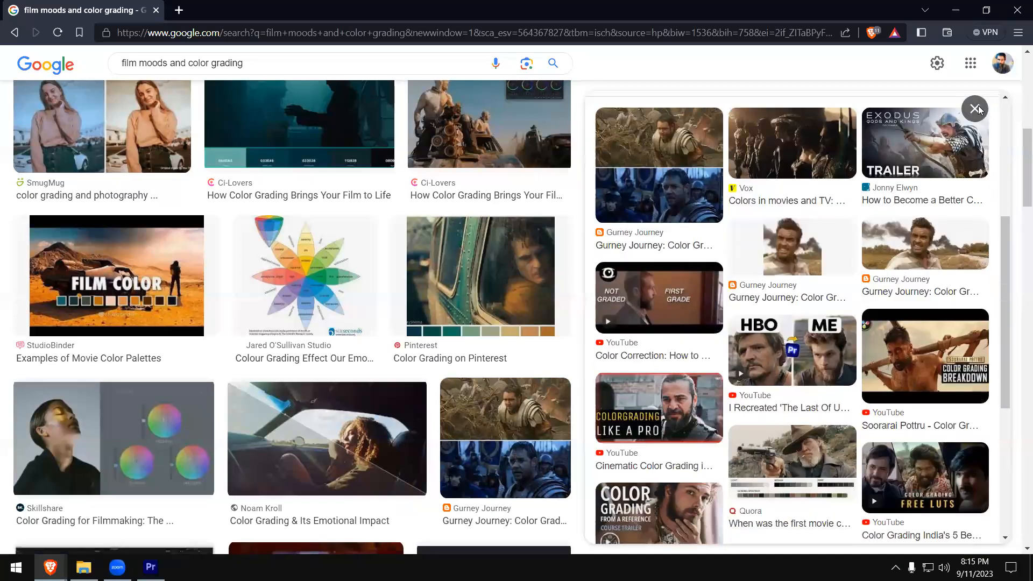
pyautogui.press('Escape')
# - Preview the orange desert car palette, the Raindance colour correction image and What Is Color Correction In Film, and close the preview
pyautogui.scroll(-5, 516, 369)
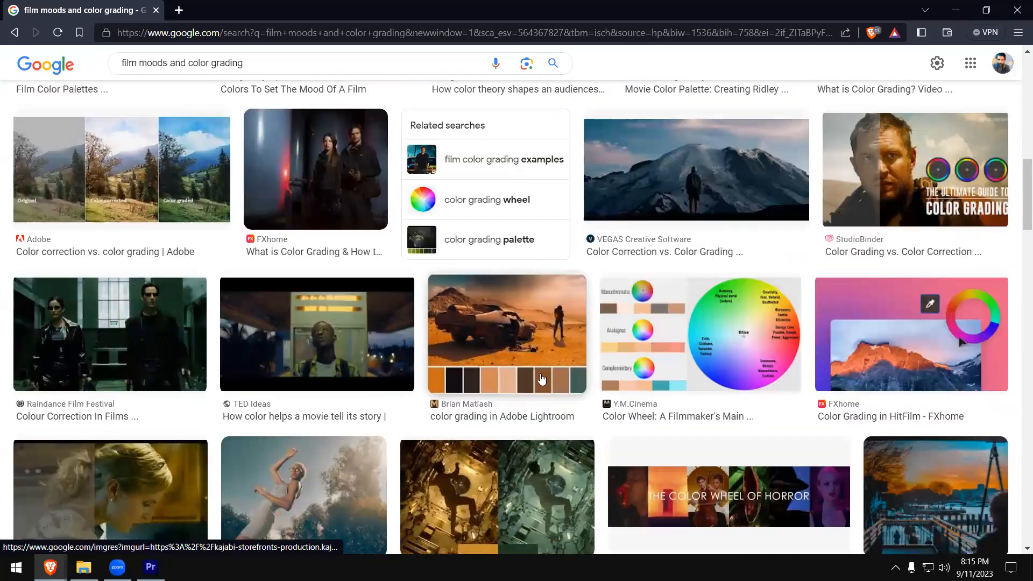
pyautogui.click(542, 380)
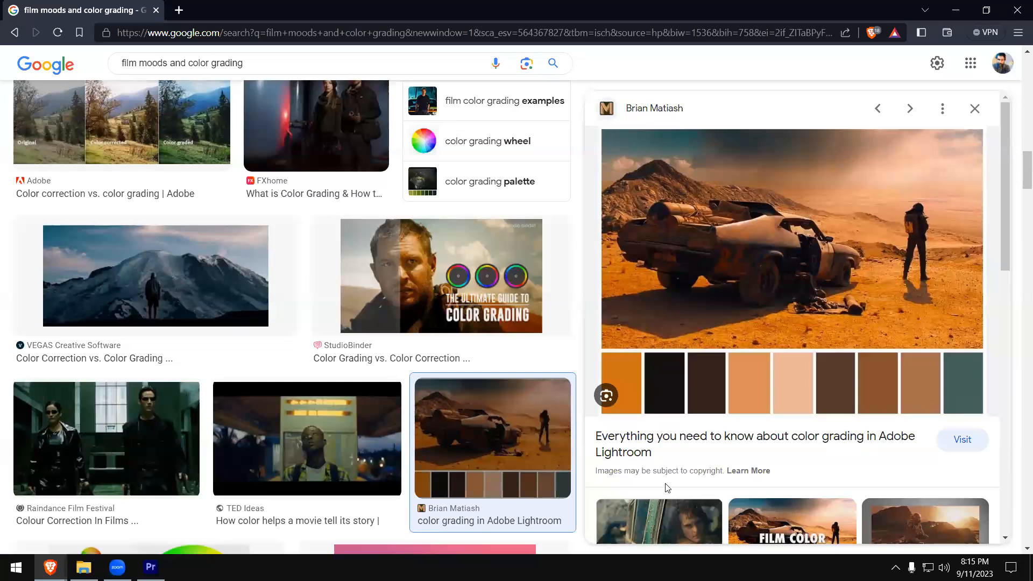
pyautogui.click(89, 420)
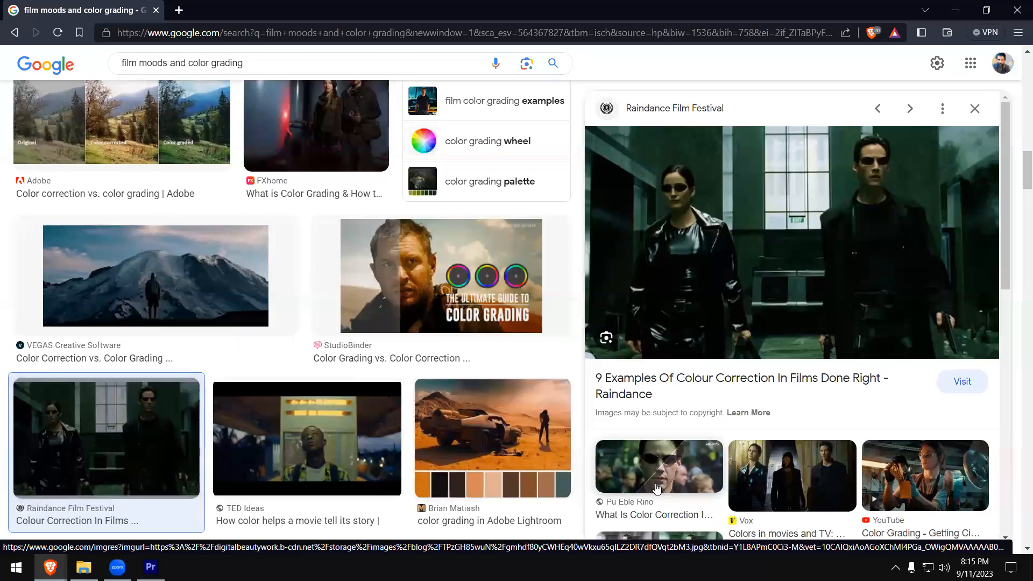
pyautogui.click(637, 470)
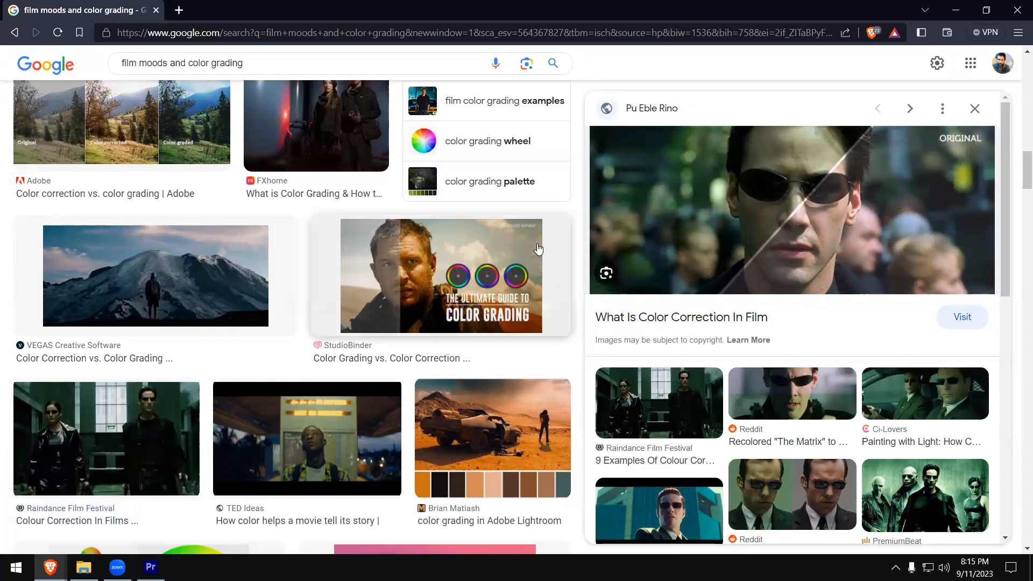
pyautogui.scroll(-5, 494, 385)
pyautogui.scroll(-1, 976, 112)
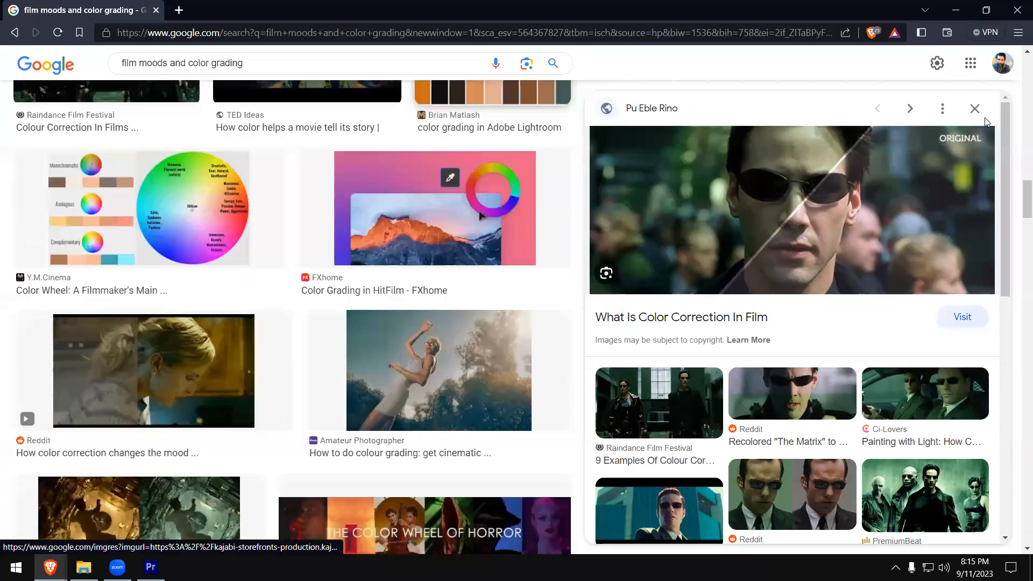
pyautogui.press('Escape')
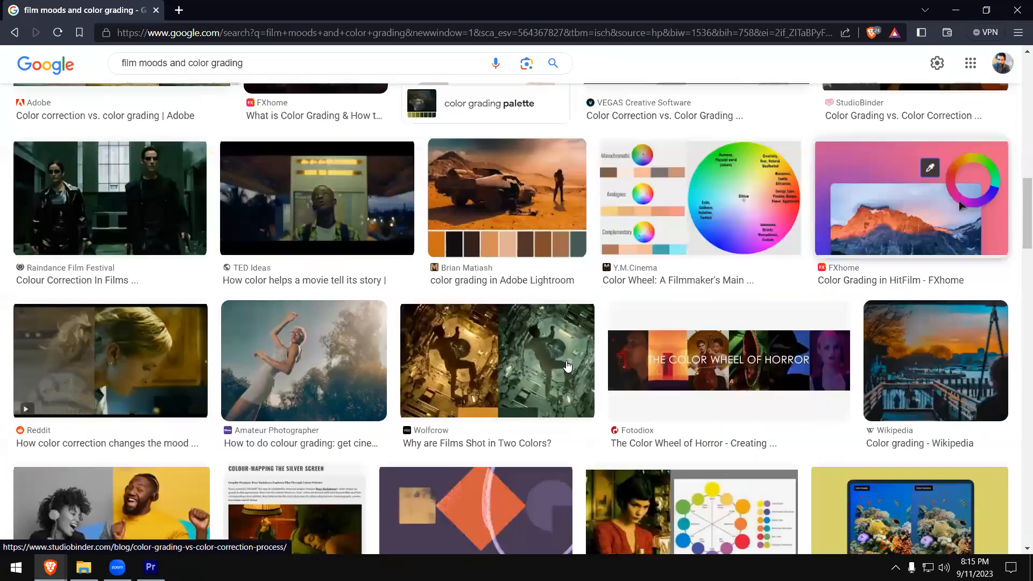
# - Preview the Pinterest street-scene grading comparison and its related images, and close the preview
pyautogui.scroll(-5, 569, 367)
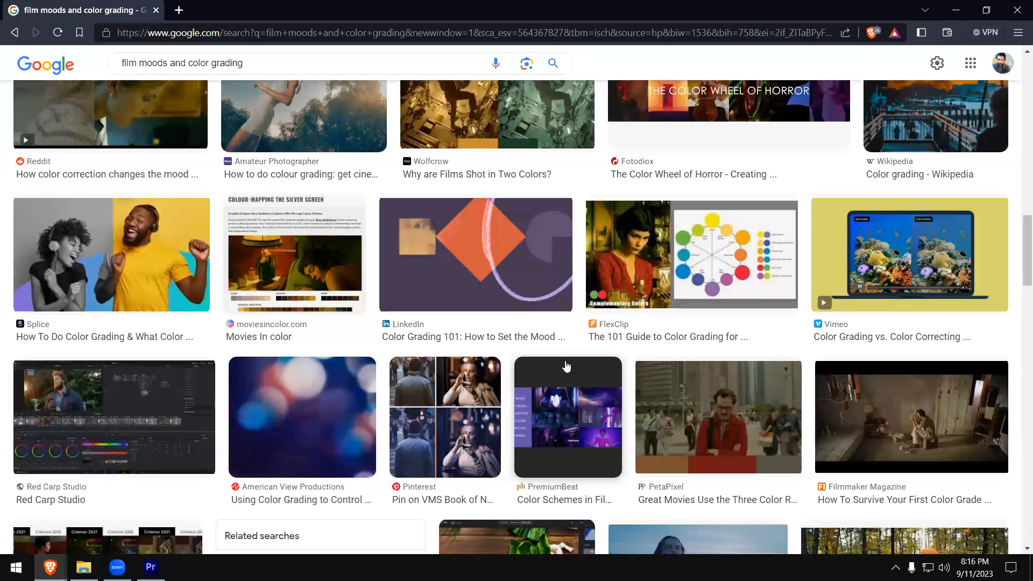
pyautogui.scroll(-1, 567, 367)
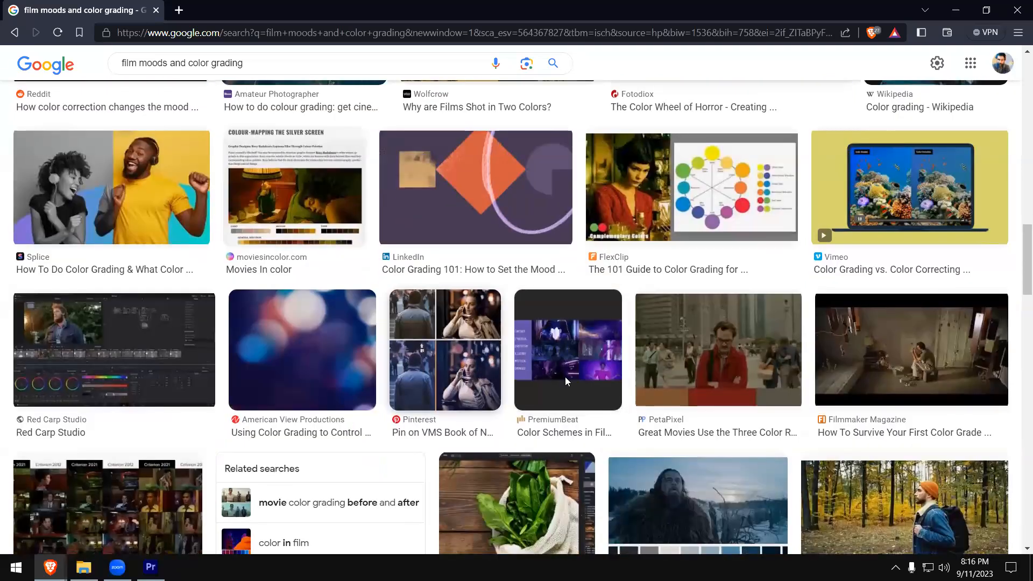
pyautogui.click(445, 350)
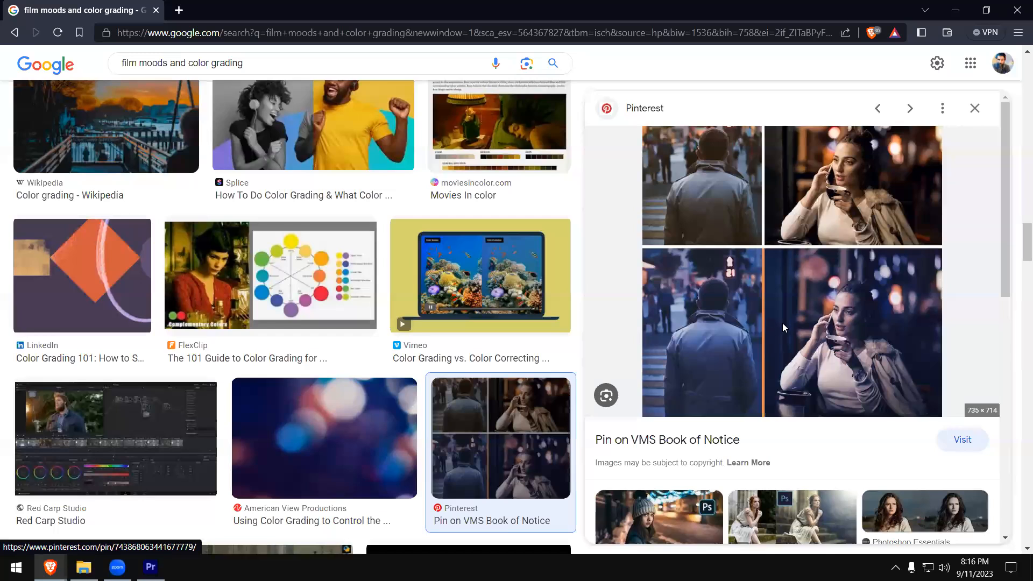
pyautogui.scroll(-2, 780, 335)
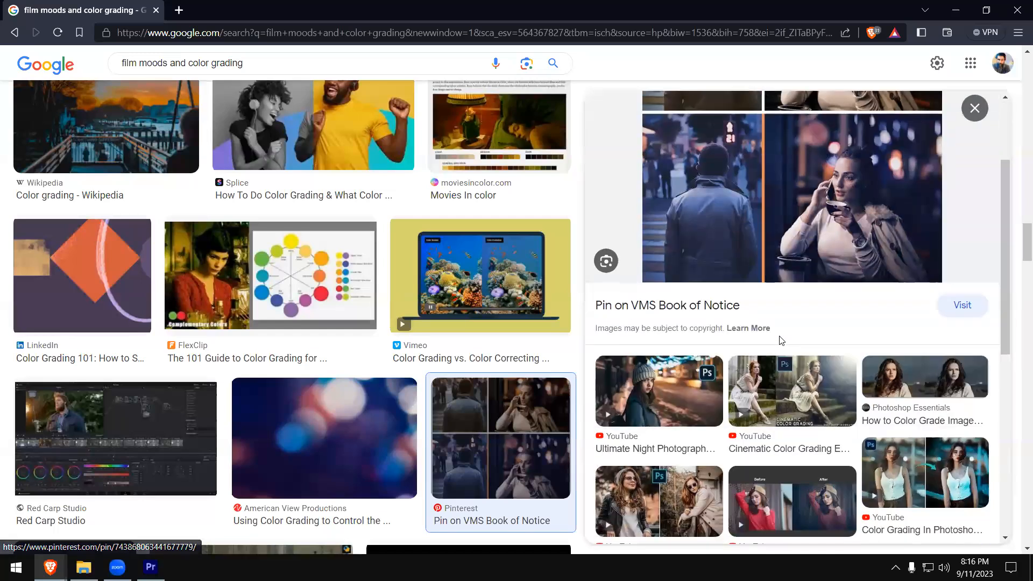
pyautogui.click(755, 376)
pyautogui.click(977, 111)
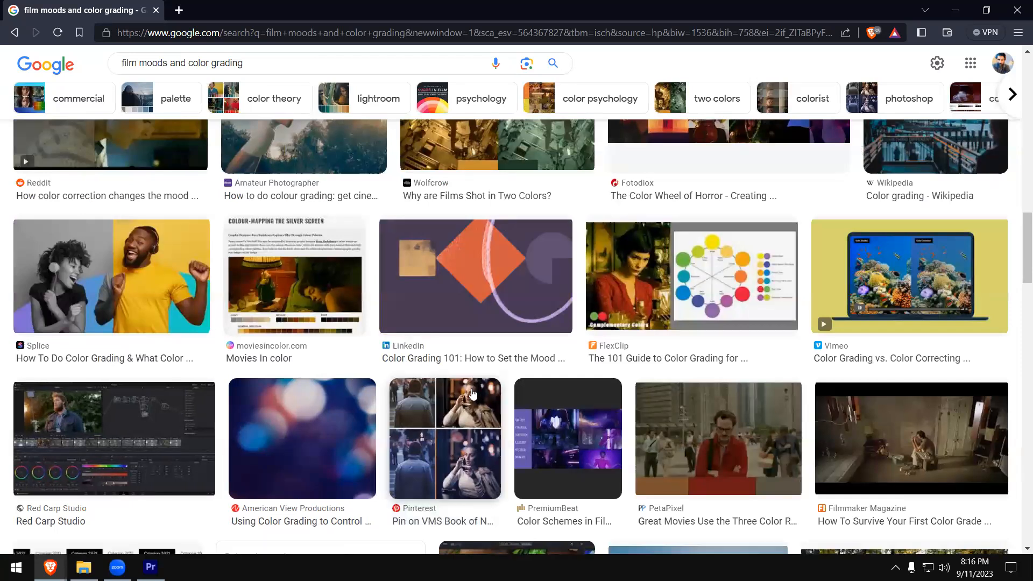
# - Look through further color grading image results and switch back to Adobe Premiere Pro
pyautogui.scroll(-10, 472, 394)
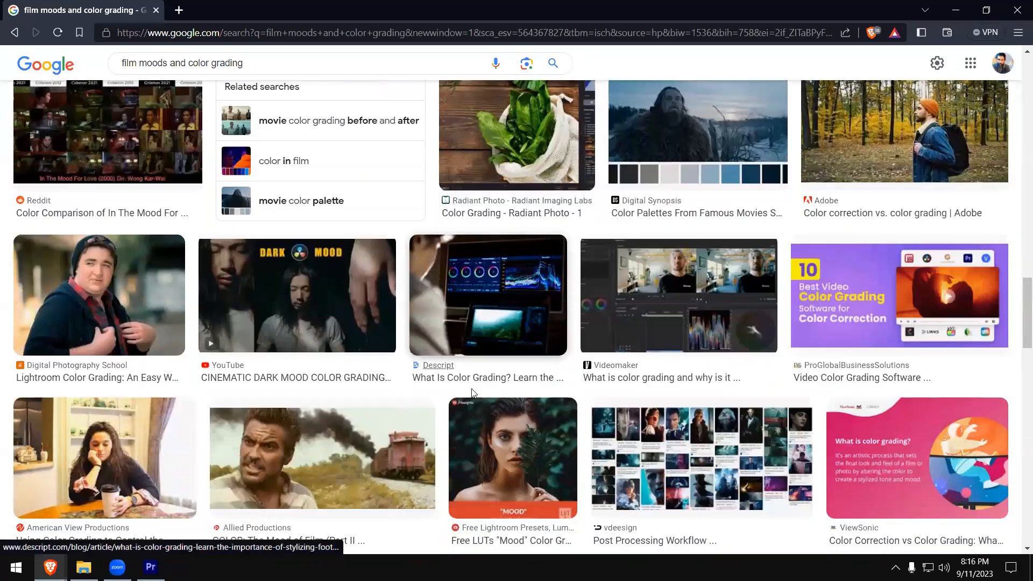
pyautogui.scroll(-1, 473, 394)
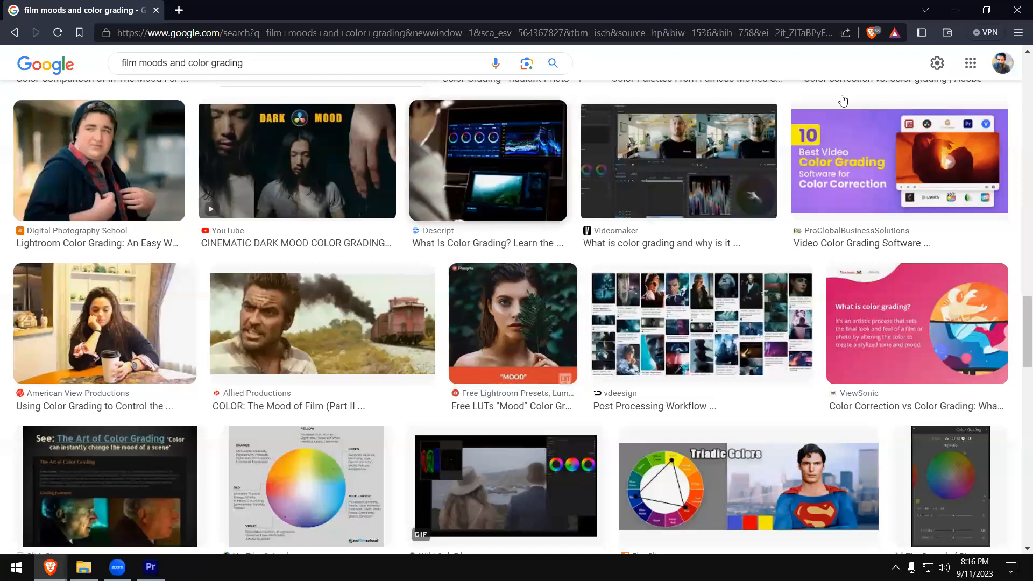
pyautogui.click(955, 10)
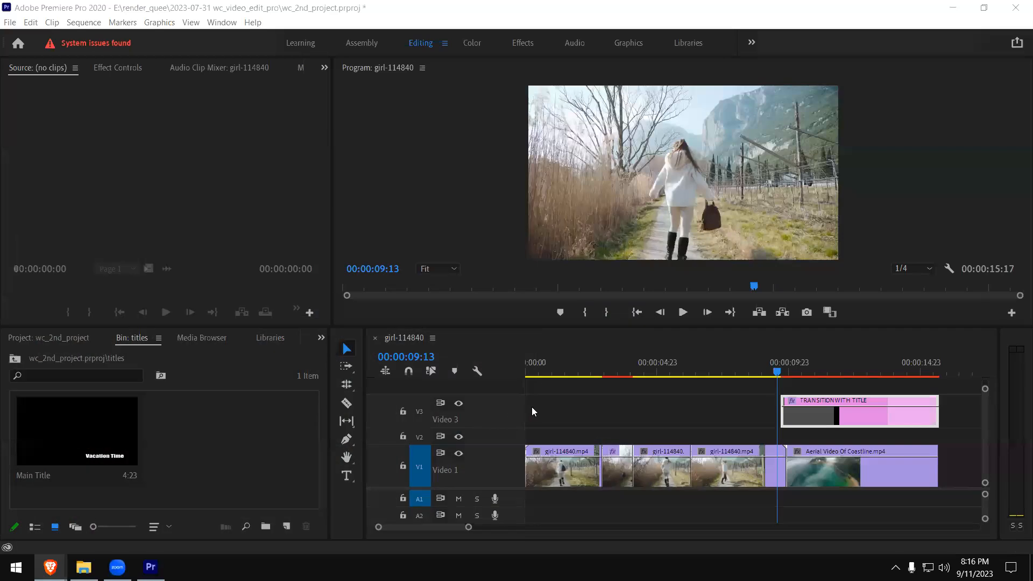
# - Return to the project's root bin, load production ID_4762421.mp4 into the Source Monitor, play it enlarged, and restore the panel layout
pyautogui.click(18, 360)
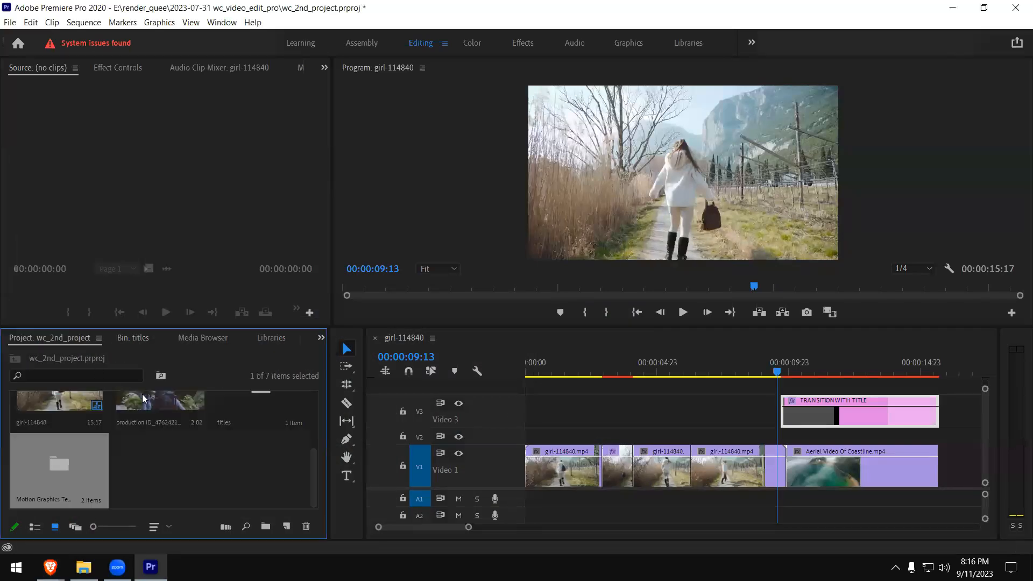
pyautogui.click(173, 462)
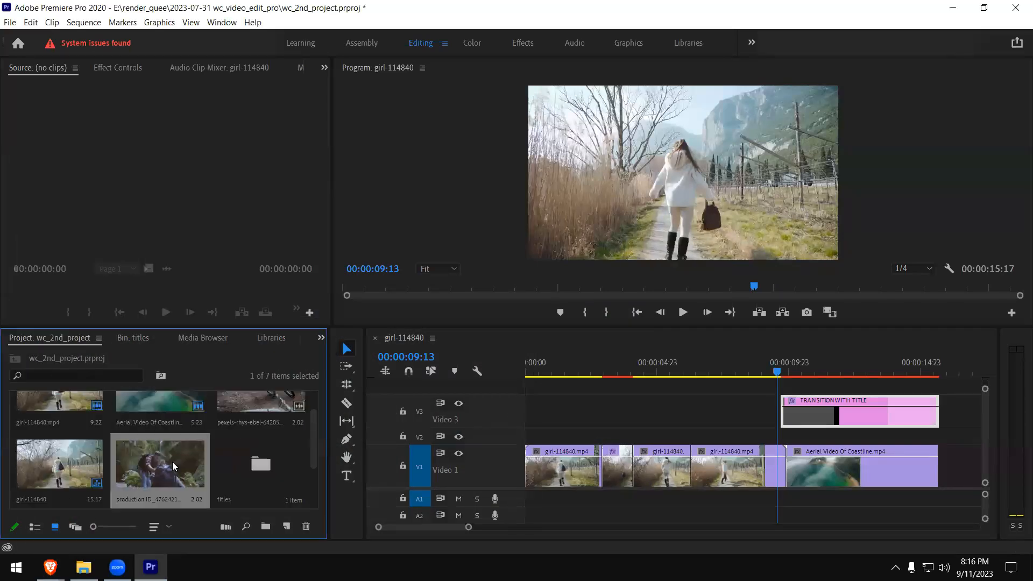
pyautogui.doubleClick(172, 468)
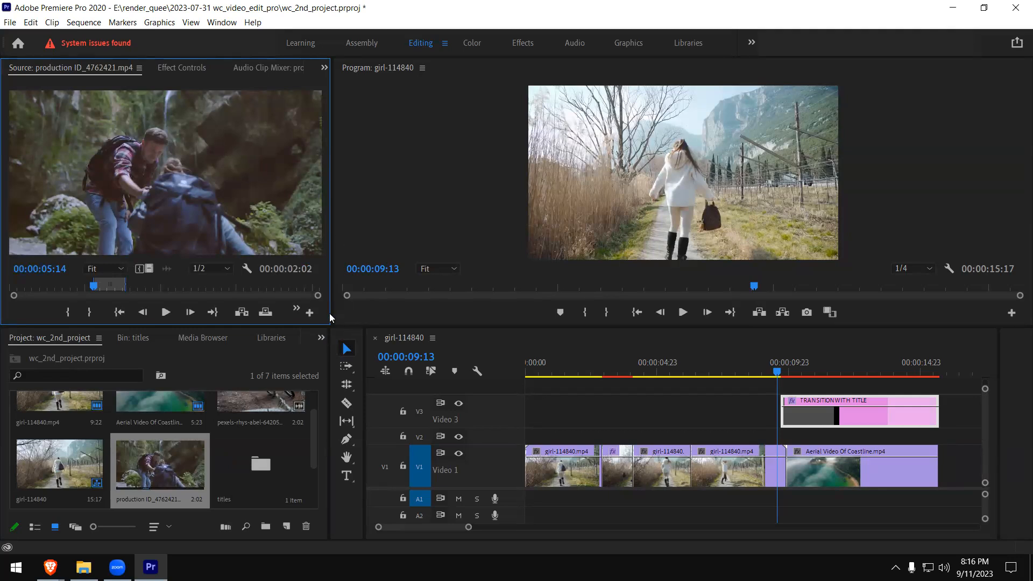
pyautogui.press('`')
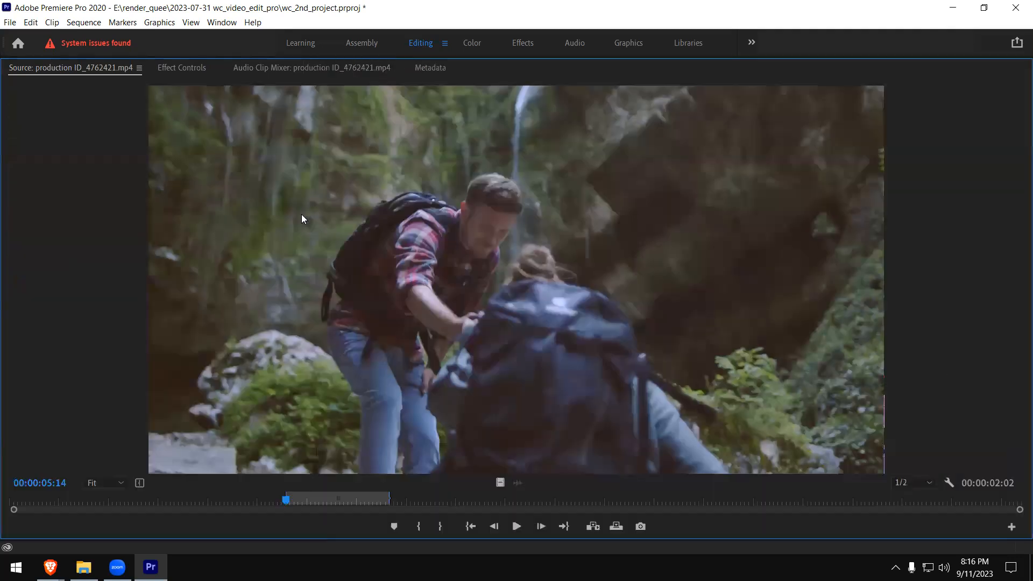
pyautogui.click(515, 526)
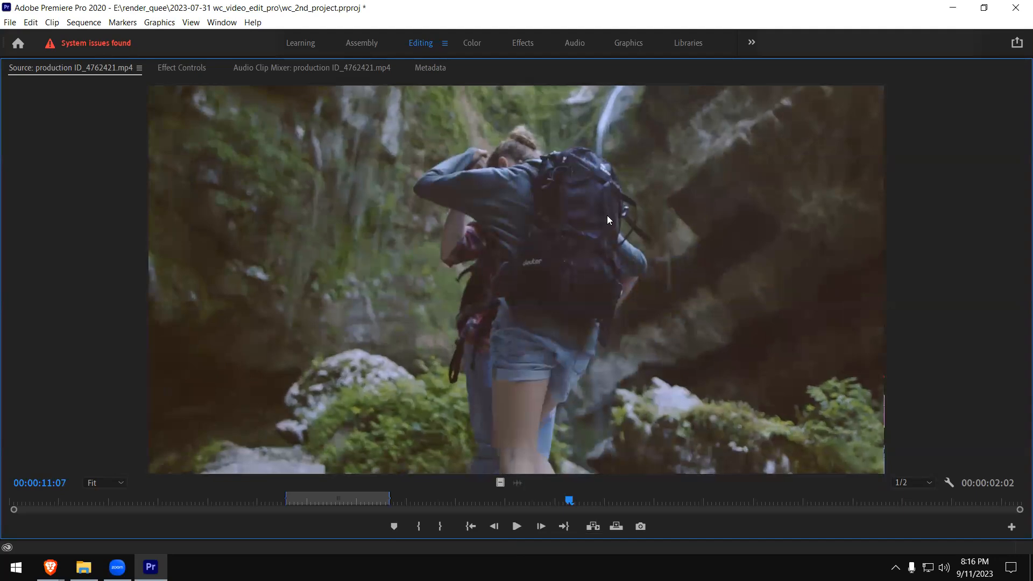
pyautogui.press('`')
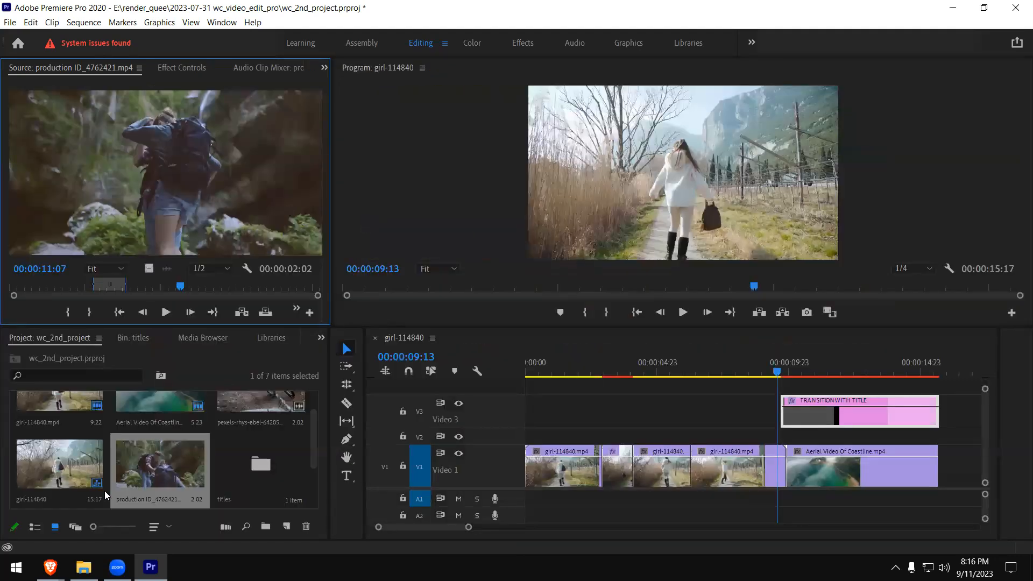
# - Delete all clips and the transition title from the girl-114840 sequence
pyautogui.moveTo(312, 437); pyautogui.dragTo(321, 471)
pyautogui.moveTo(948, 411); pyautogui.dragTo(522, 514)
pyautogui.press('Delete')
pyautogui.moveTo(874, 412); pyautogui.dragTo(766, 436)
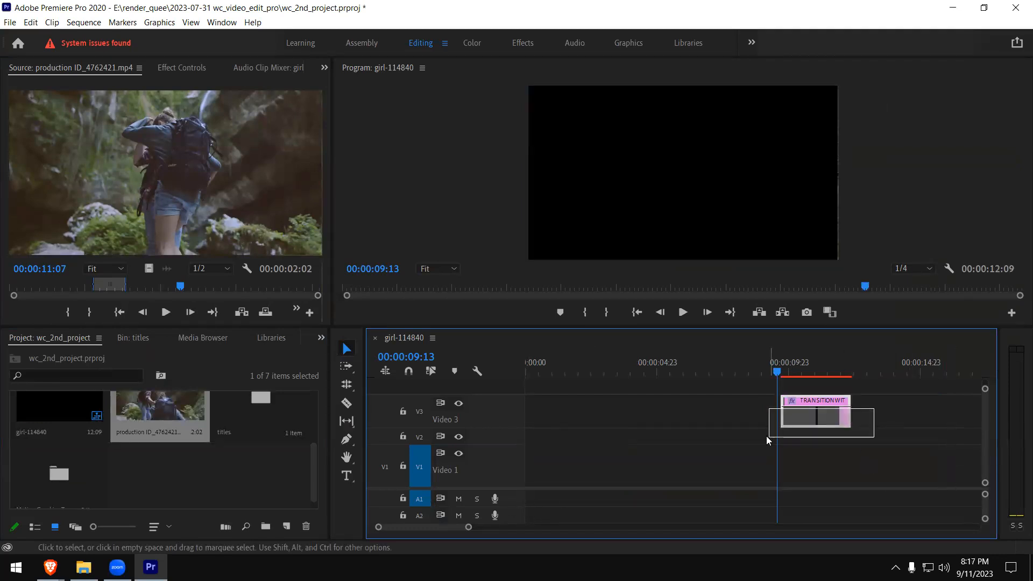
pyautogui.press('Delete')
# - Delete all clips, bins and the sequence from the wc_2nd_project project
pyautogui.click(199, 482)
pyautogui.hotkey('ctrl', 'a')
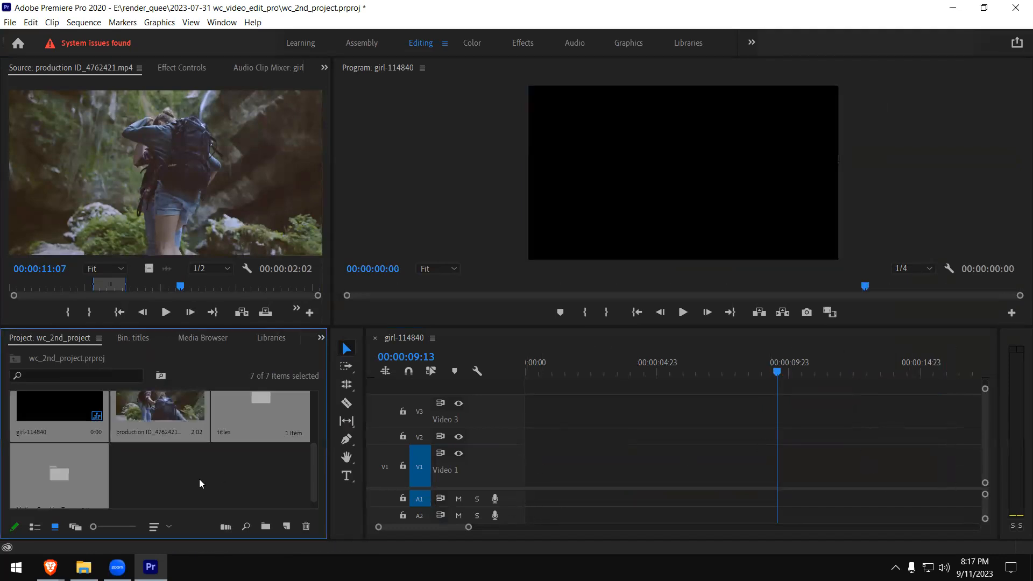
pyautogui.press('Delete')
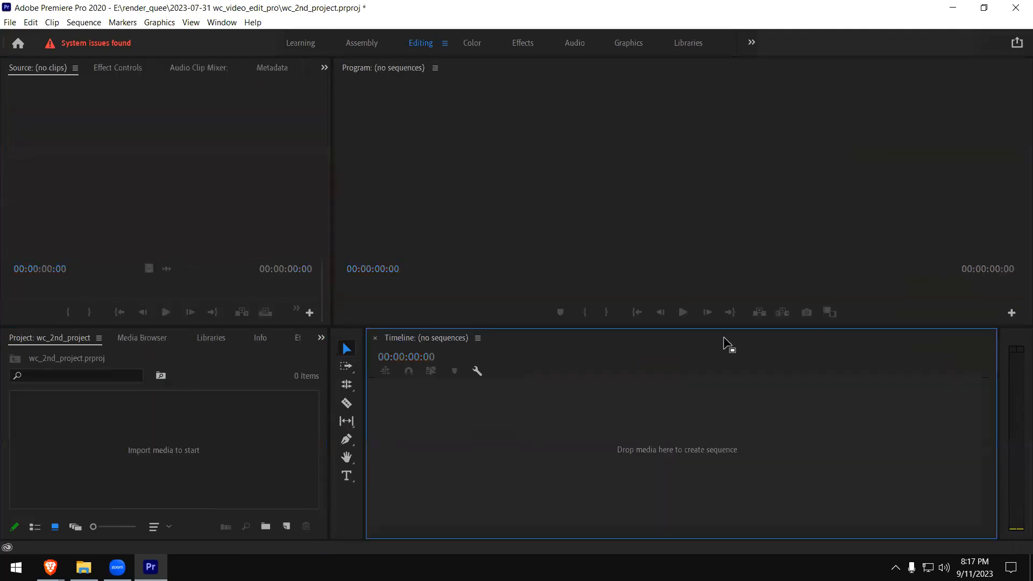
# - Open the Import dialog at the footages-vdo-editing folder and widen its file list
pyautogui.click(97, 427)
pyautogui.doubleClick(97, 426)
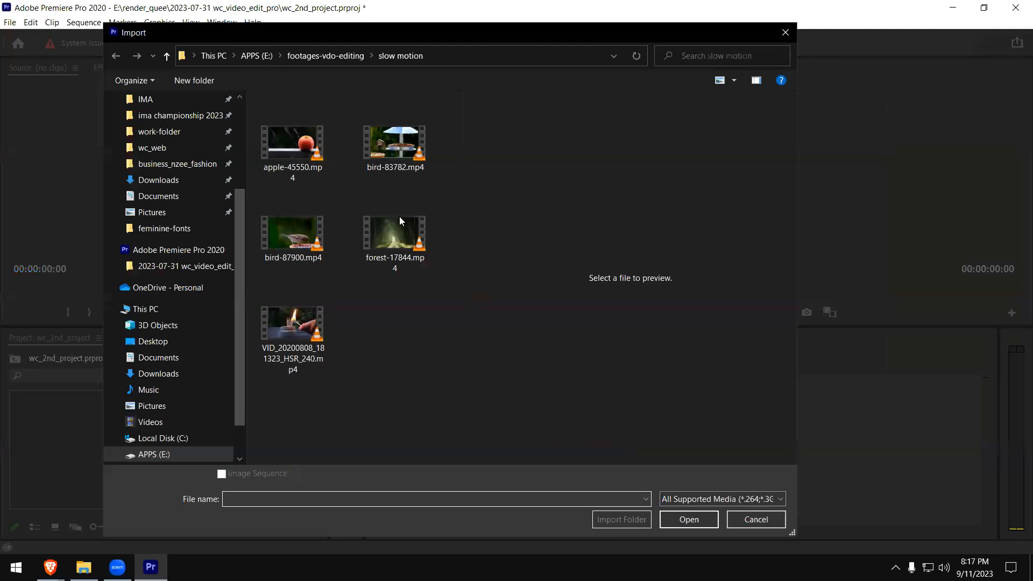
pyautogui.click(341, 60)
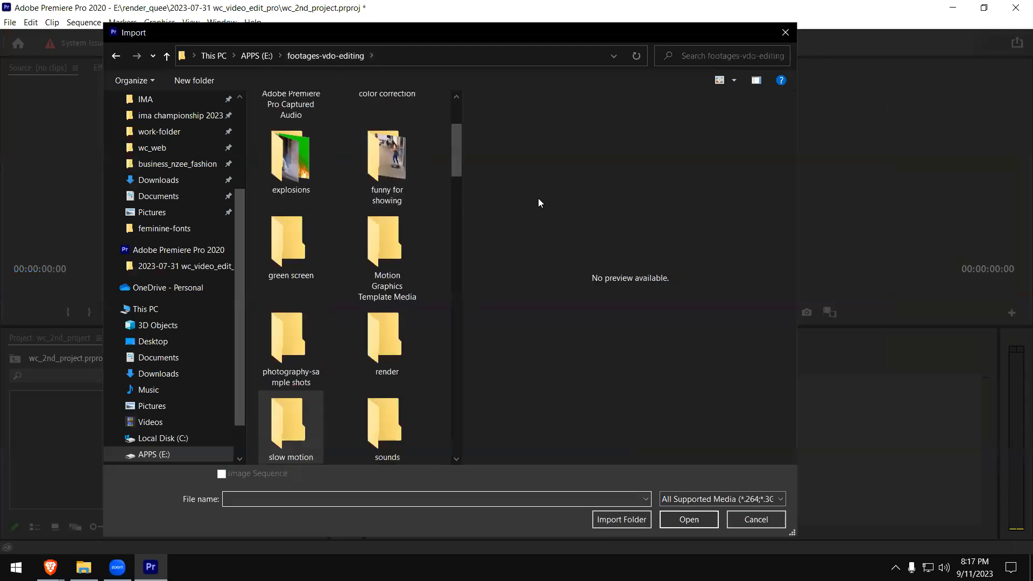
pyautogui.moveTo(463, 203); pyautogui.dragTo(552, 207)
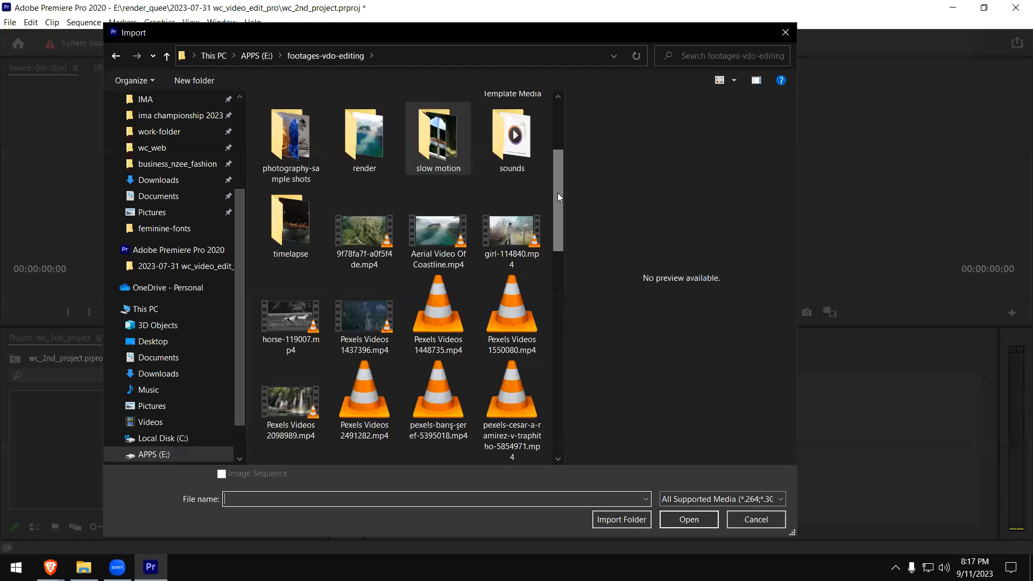
# - Look through the footage folder, previewing girl-114840.mp4 and pexels-barış-şeref-5395018.mp4 and checking the timelapse folder
pyautogui.scroll(-1, 558, 196)
pyautogui.click(519, 199)
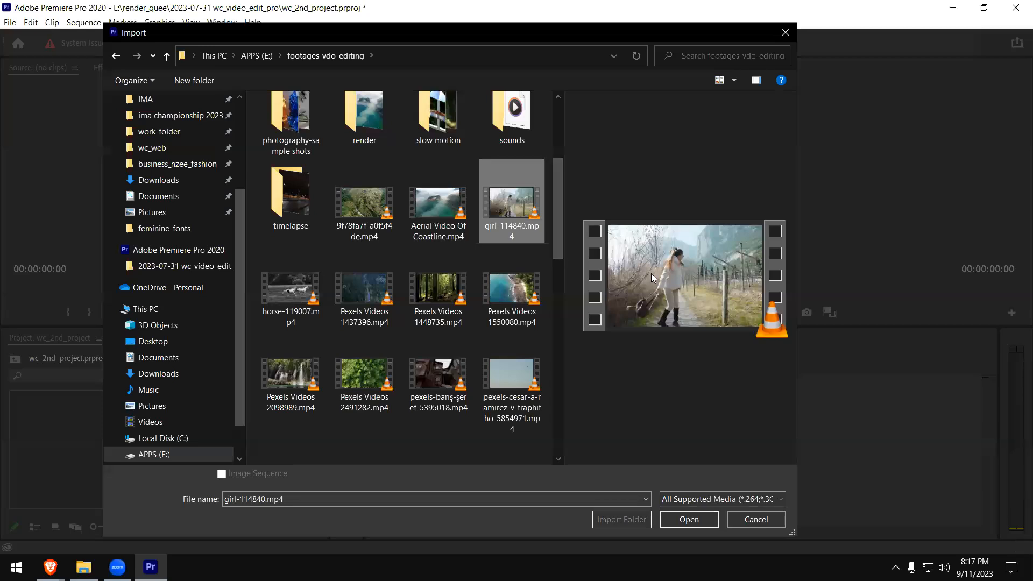
pyautogui.moveTo(559, 253); pyautogui.dragTo(557, 276)
pyautogui.click(460, 308)
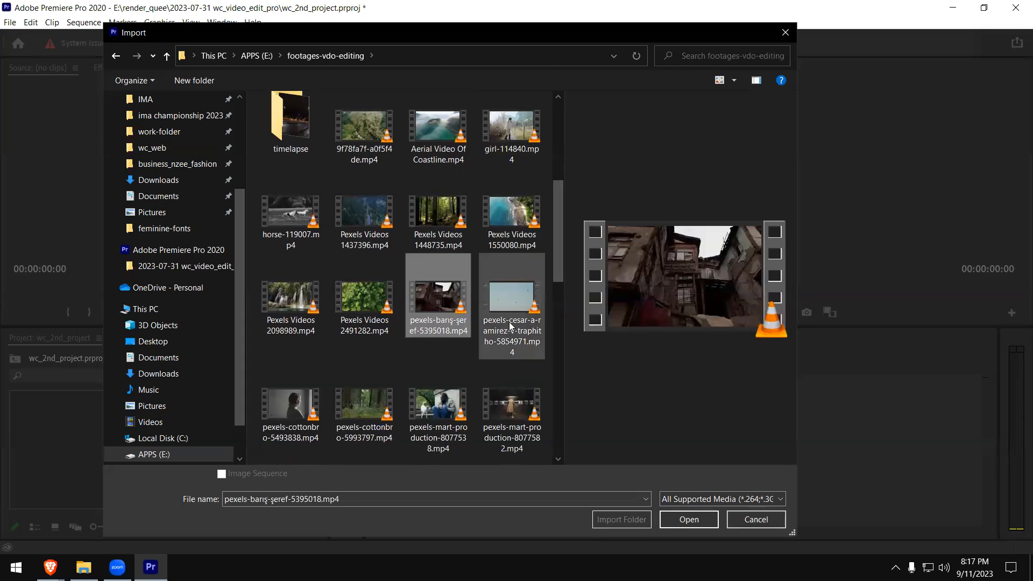
pyautogui.moveTo(557, 281); pyautogui.dragTo(542, 213)
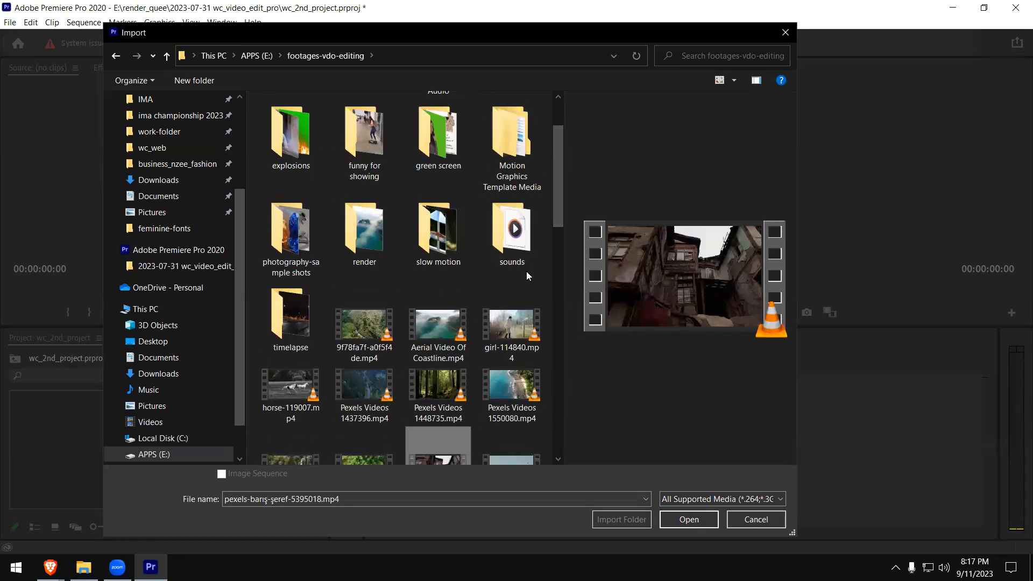
pyautogui.click(308, 321)
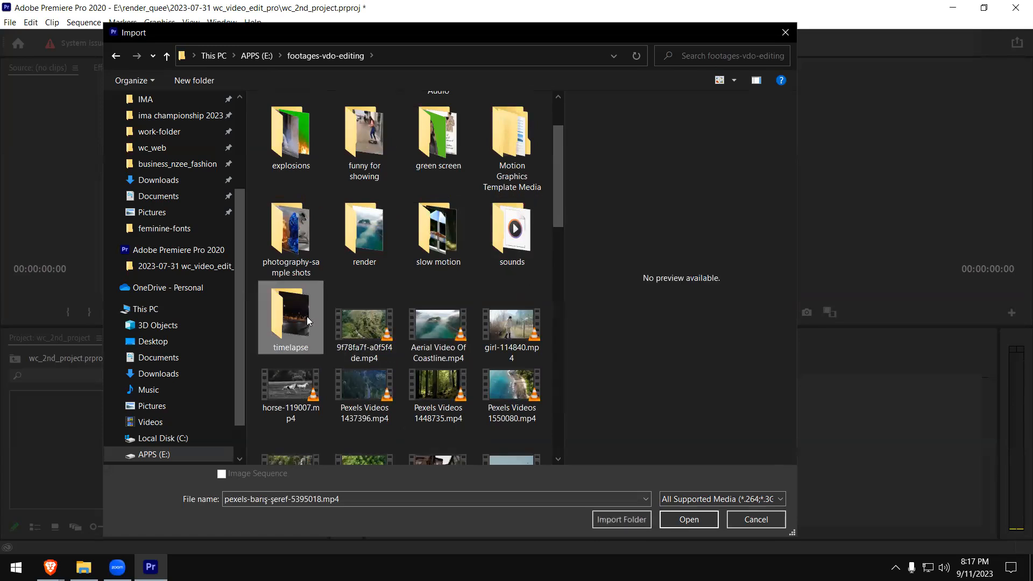
pyautogui.doubleClick(307, 320)
pyautogui.hotkey('alt', 'Left')
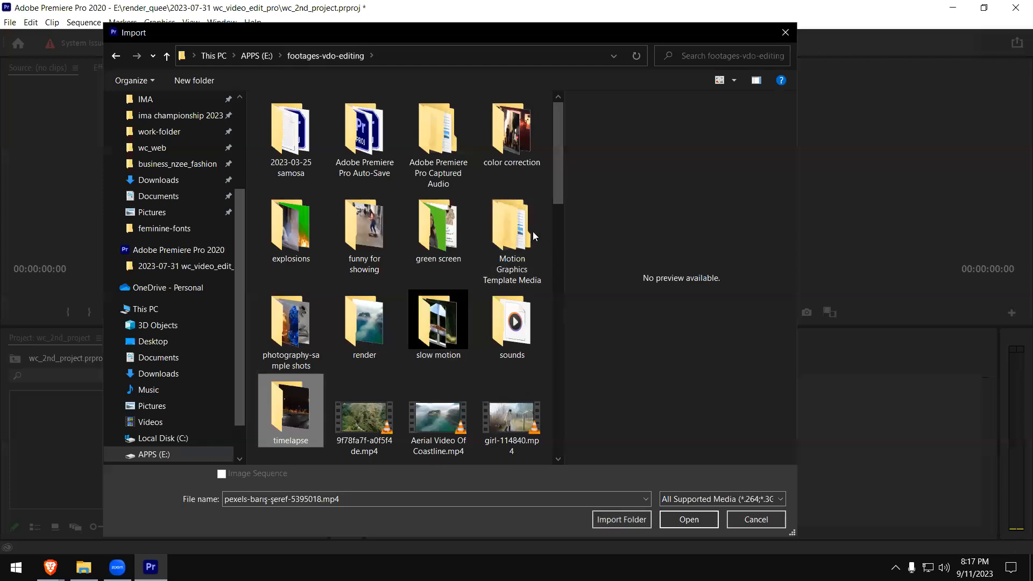
# - Import pexels-barış-şeref-5395018.mp4 into the project
pyautogui.moveTo(559, 208); pyautogui.dragTo(556, 306)
pyautogui.click(439, 204)
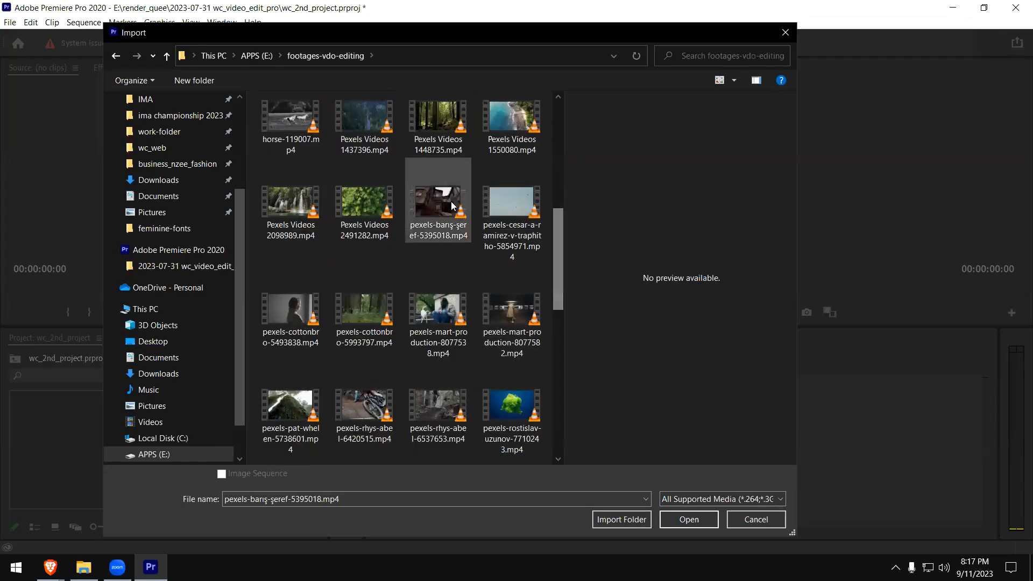
pyautogui.click(689, 519)
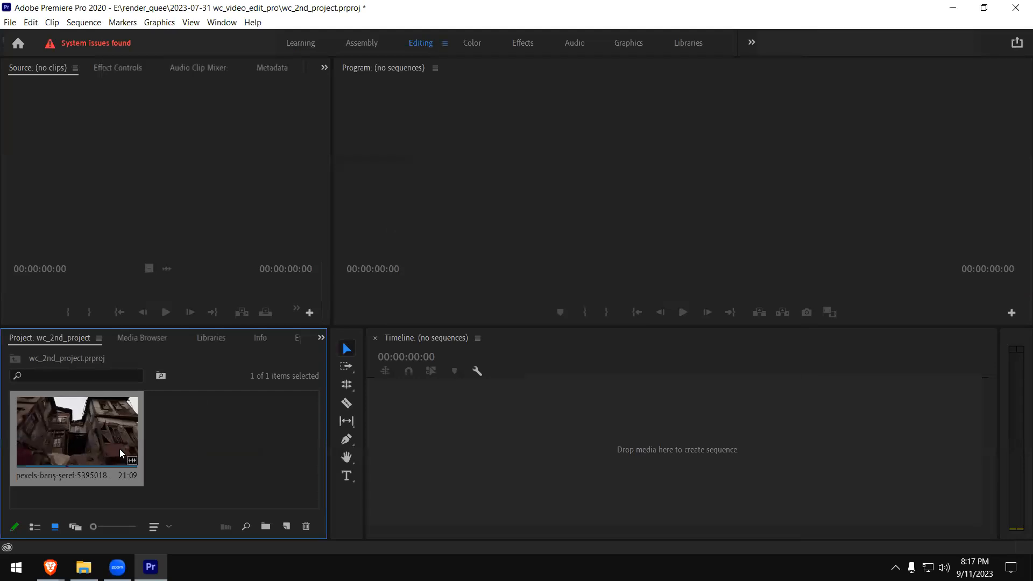
# - Load the imported clip in the Source Monitor, play it from the start and stop at 00:00:07:00
pyautogui.doubleClick(60, 438)
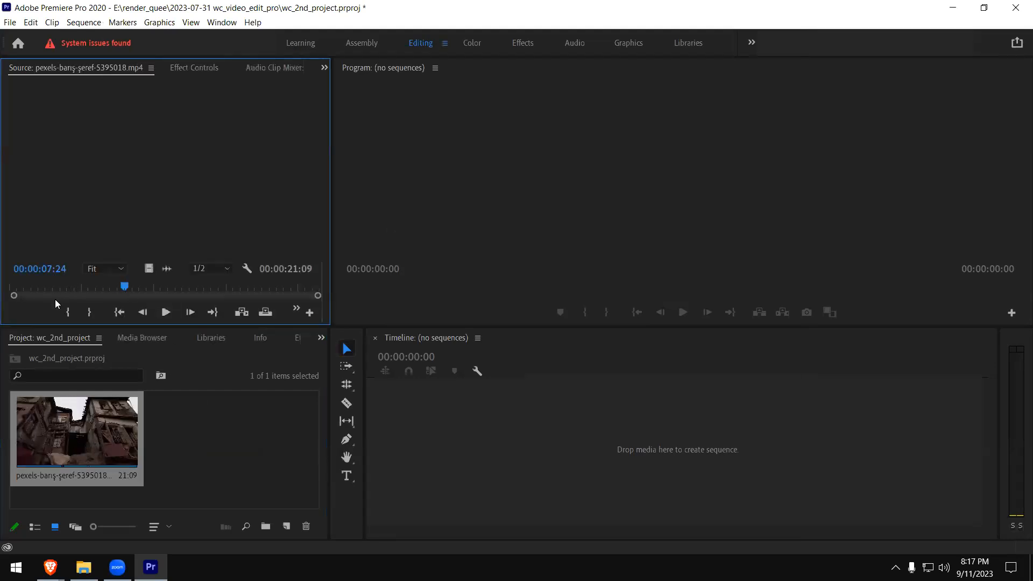
pyautogui.moveTo(24, 284); pyautogui.dragTo(11, 285)
pyautogui.click(168, 315)
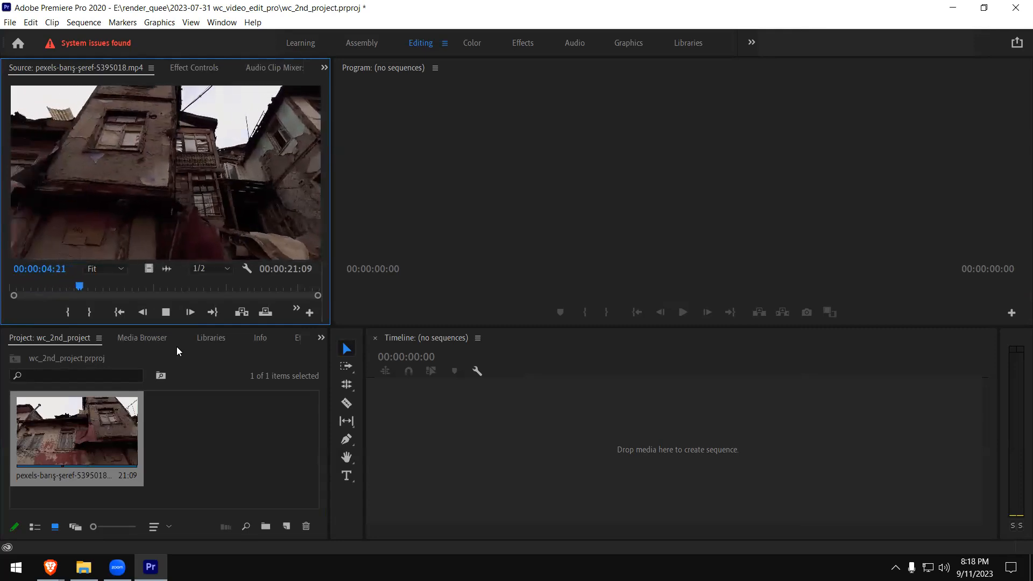
pyautogui.press('space')
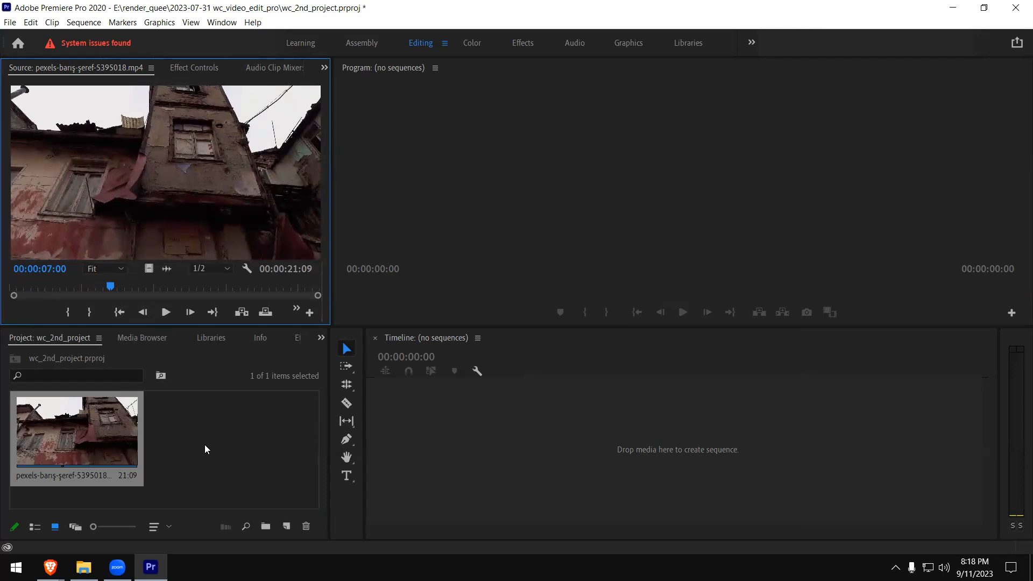
# - Create a new sequence from the imported clip and delete its audio from track A1, keeping the video
pyautogui.rightClick(104, 434)
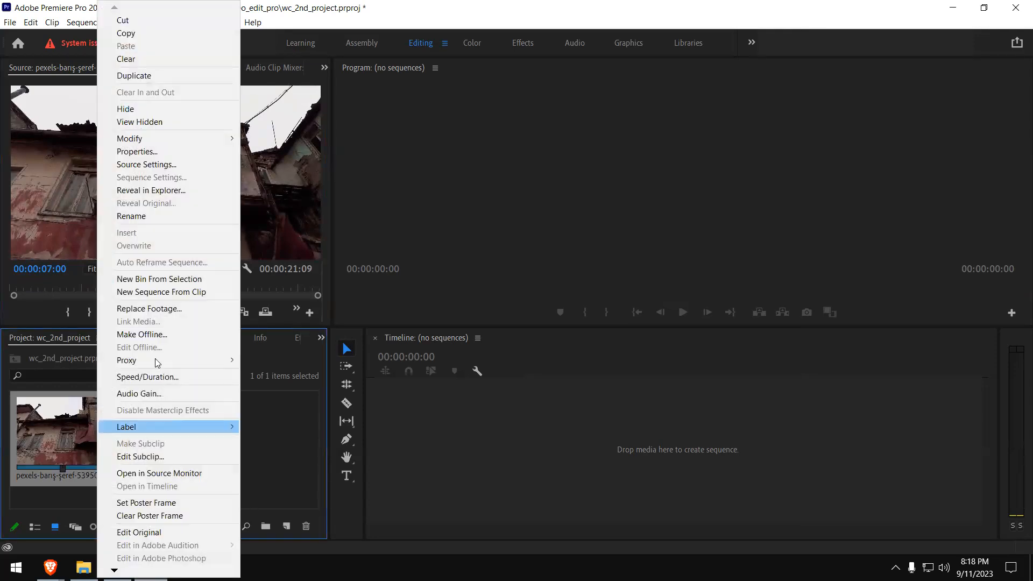
pyautogui.click(200, 293)
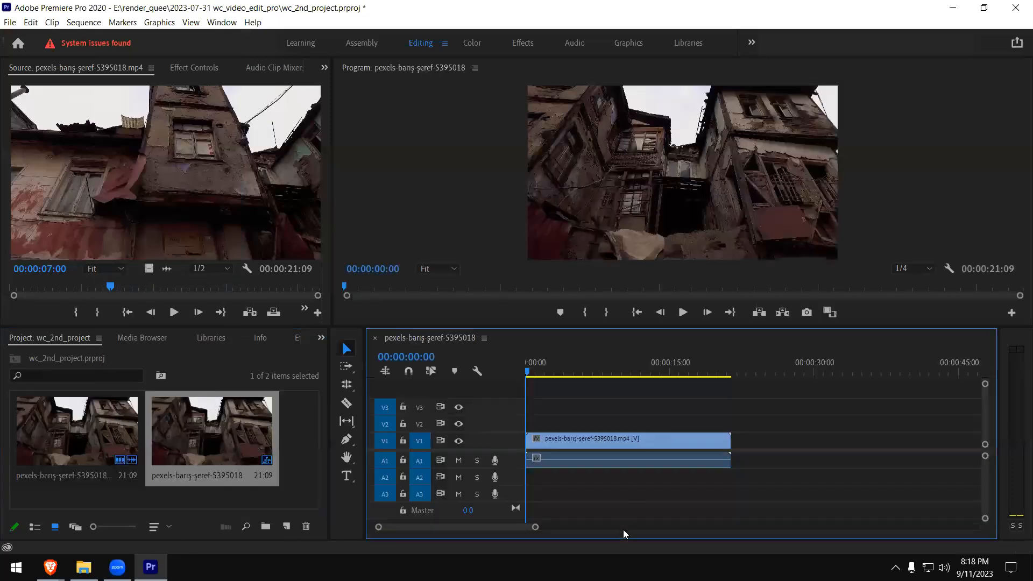
pyautogui.click(596, 440)
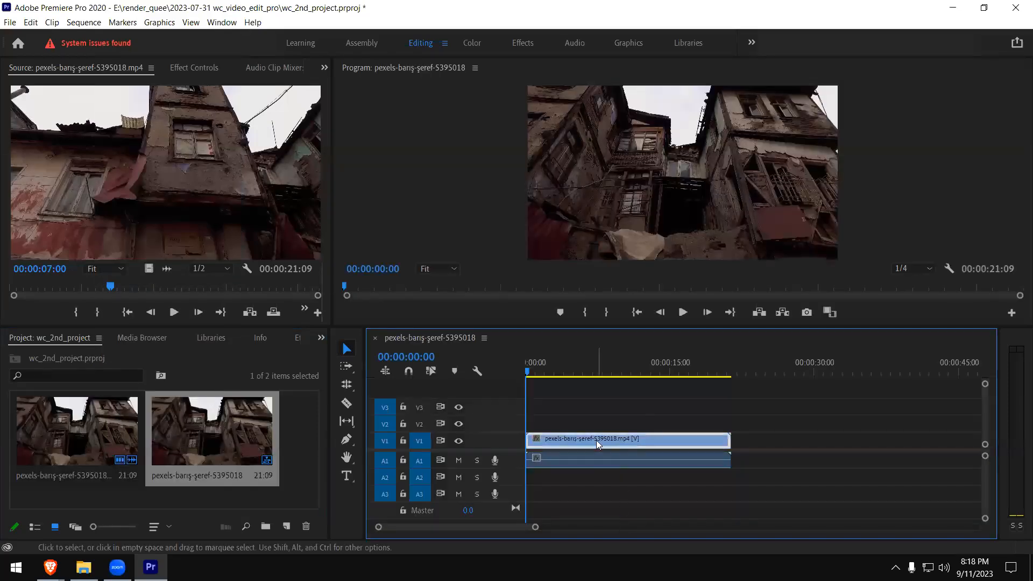
pyautogui.rightClick(596, 440)
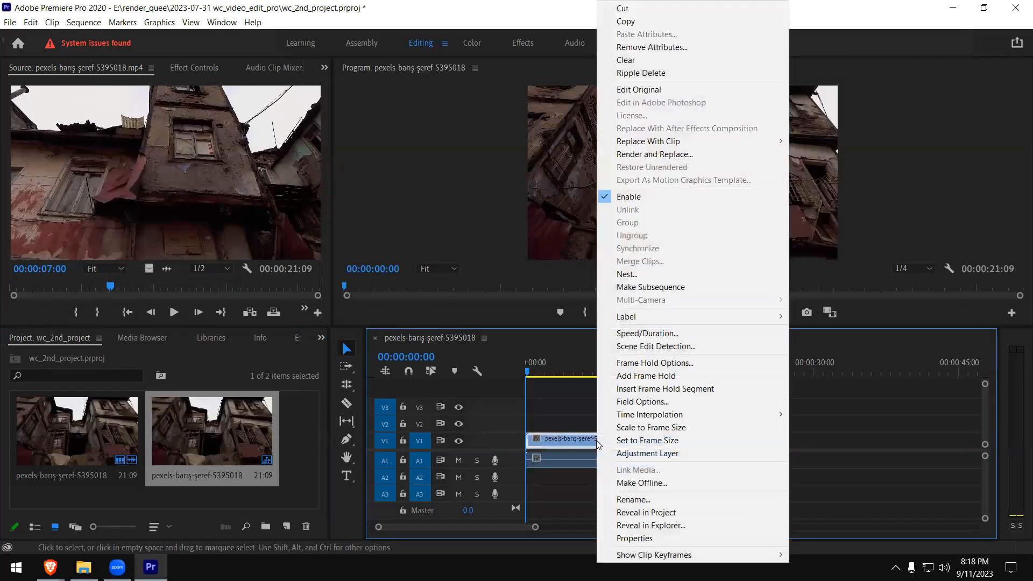
pyautogui.click(569, 461)
pyautogui.click(620, 457)
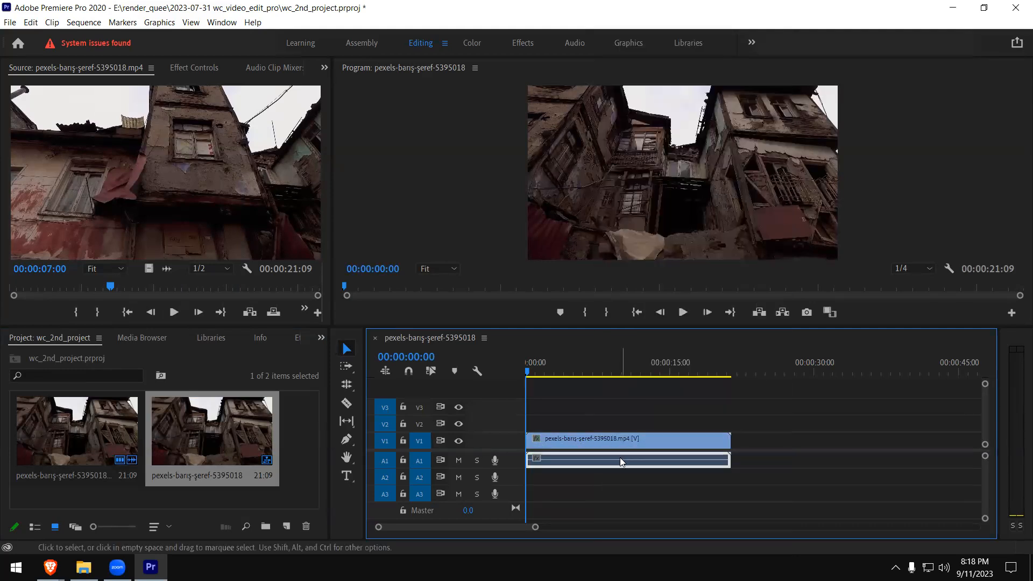
pyautogui.press('Delete')
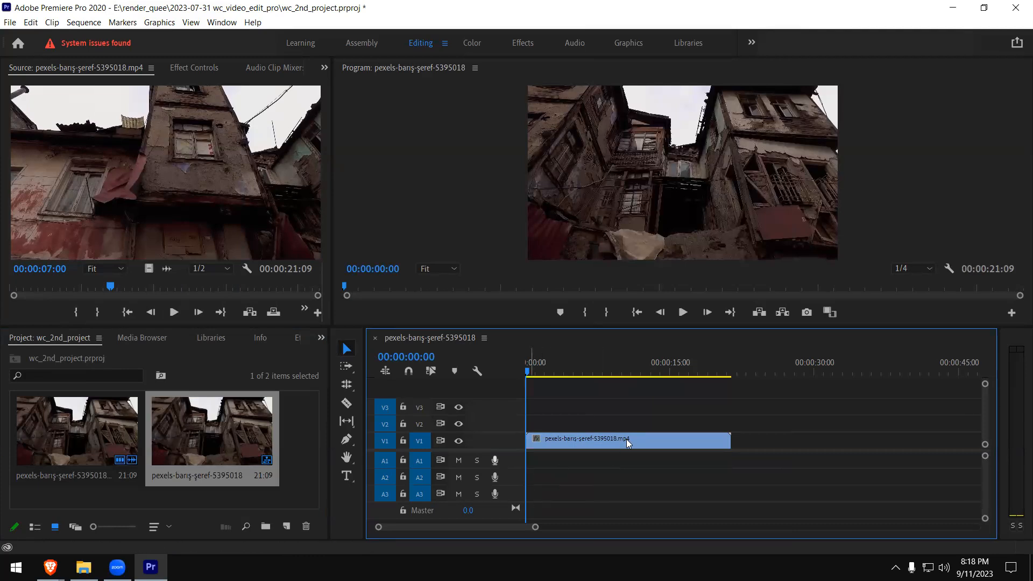
pyautogui.moveTo(553, 371); pyautogui.dragTo(549, 427)
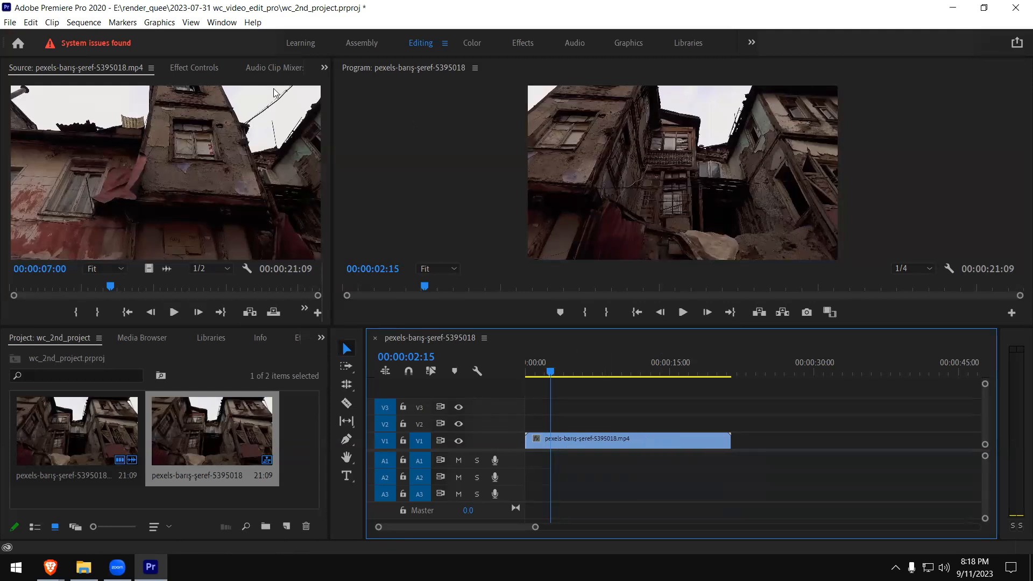
pyautogui.click(321, 338)
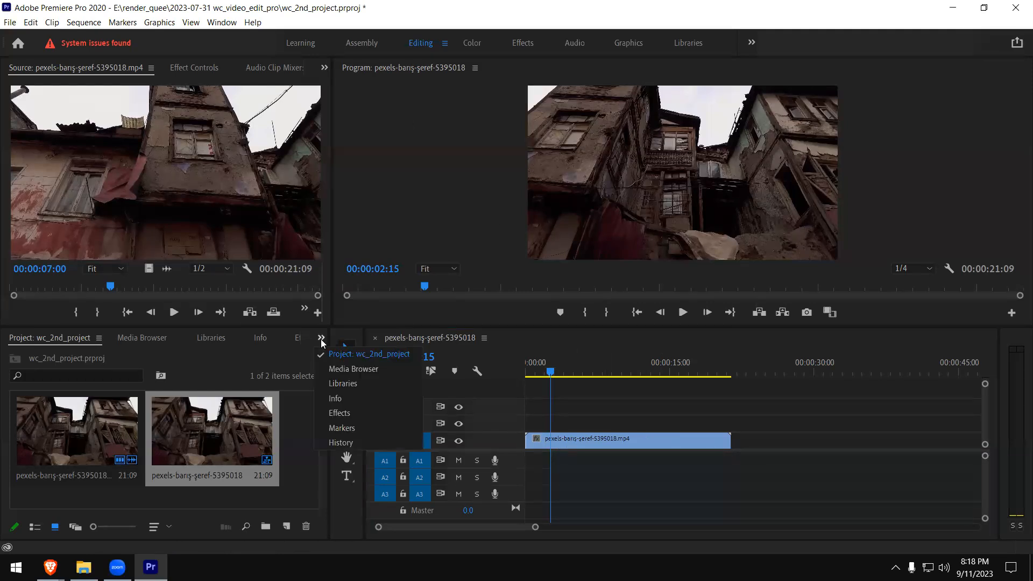
pyautogui.click(346, 414)
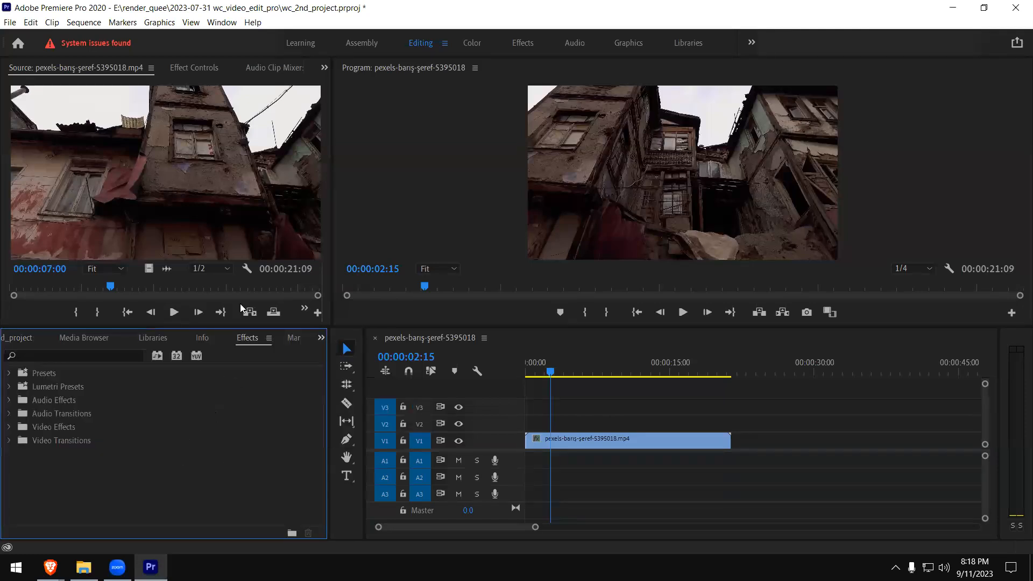
pyautogui.click(324, 68)
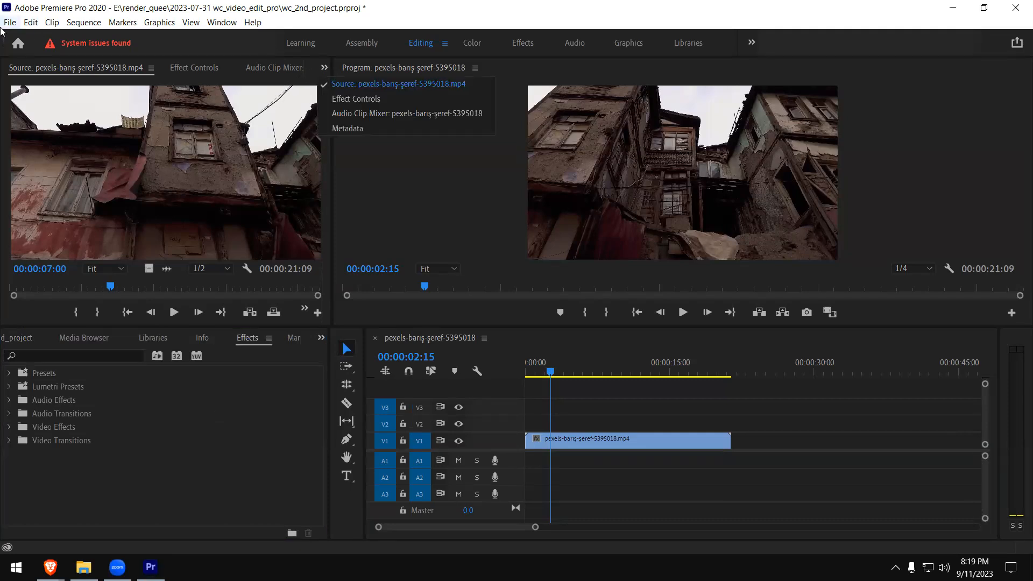
pyautogui.click(7, 24)
pyautogui.moveTo(20, 42)
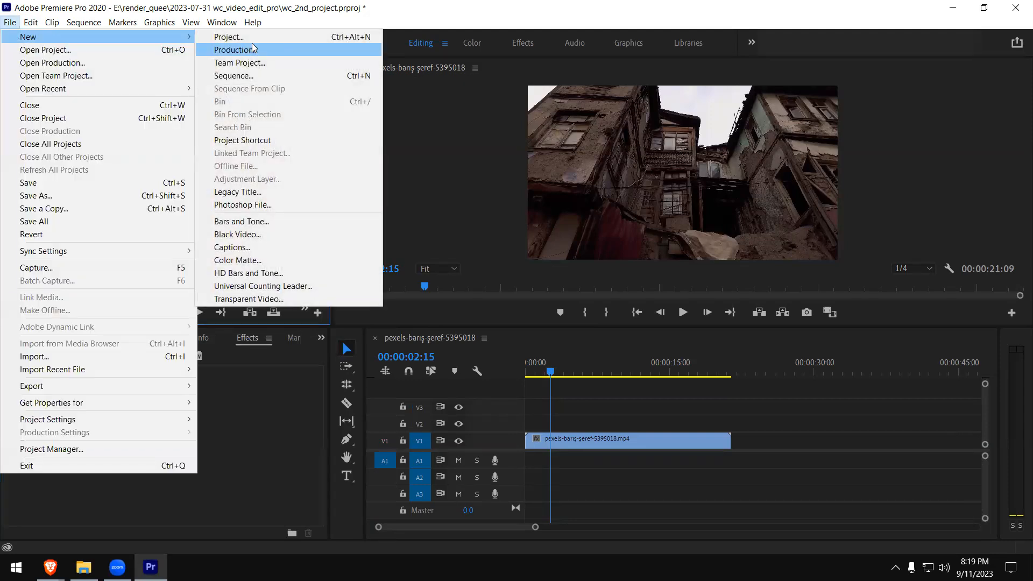
pyautogui.click(249, 469)
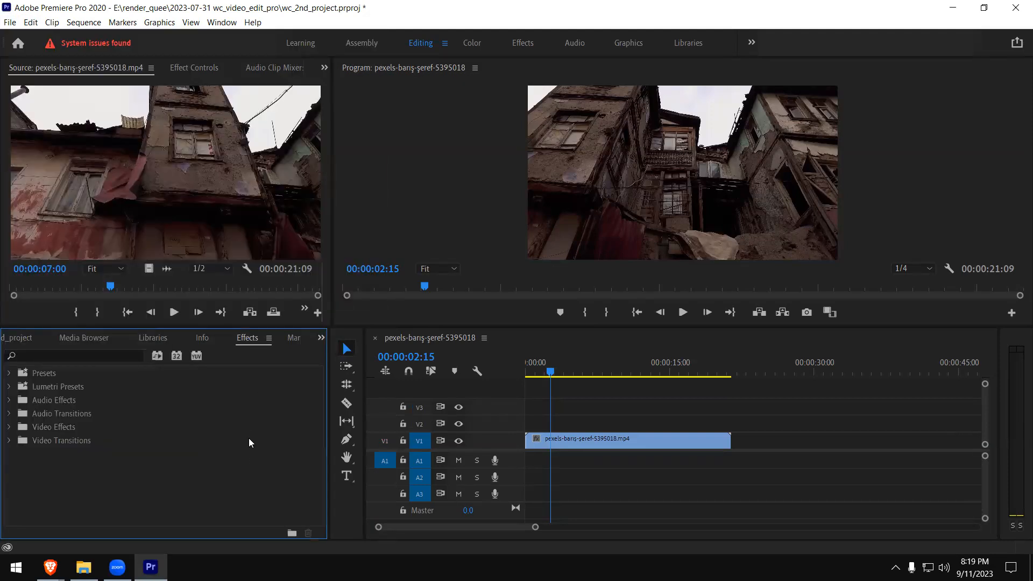
# - Create an adjustment layer in the project with the default 2562 x 1440, 25.00 fps, square-pixel settings
pyautogui.click(23, 338)
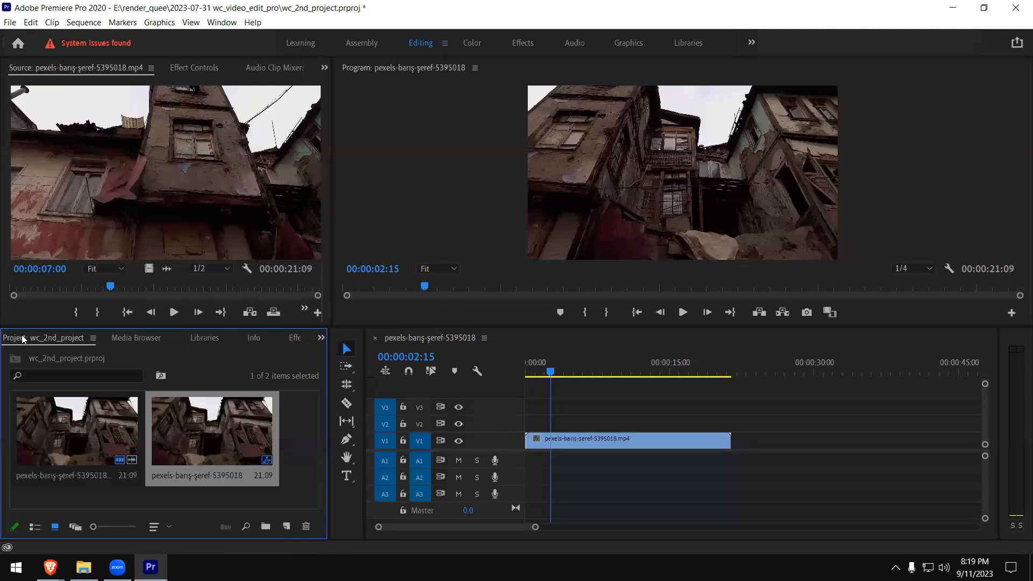
pyautogui.rightClick(296, 438)
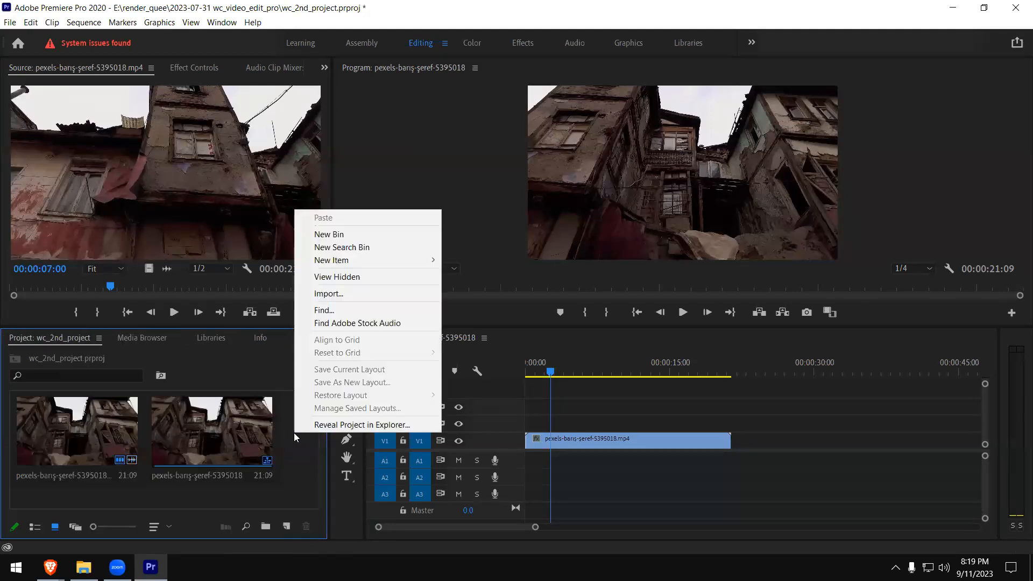
pyautogui.moveTo(359, 266)
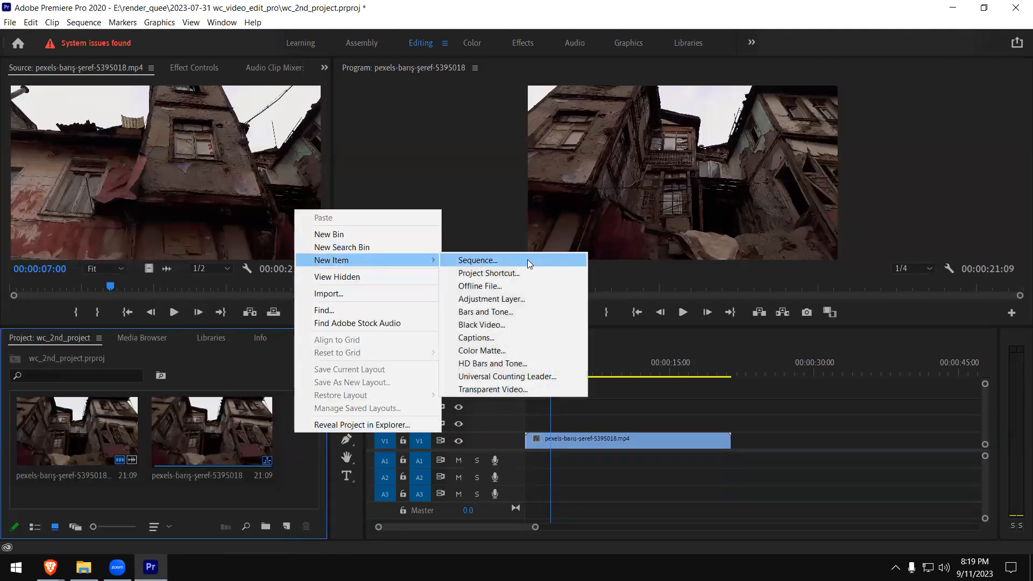
pyautogui.click(496, 301)
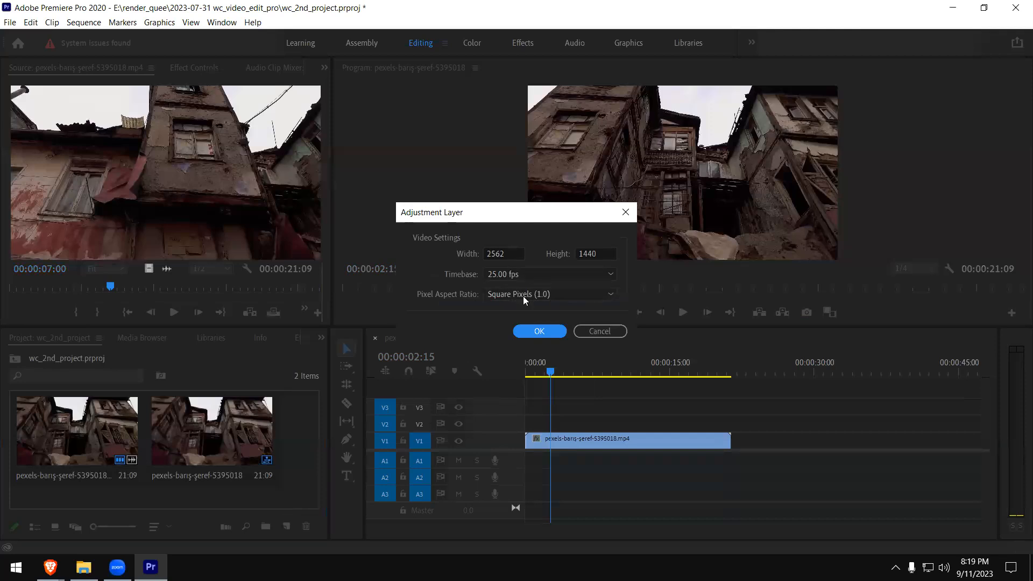
pyautogui.click(550, 334)
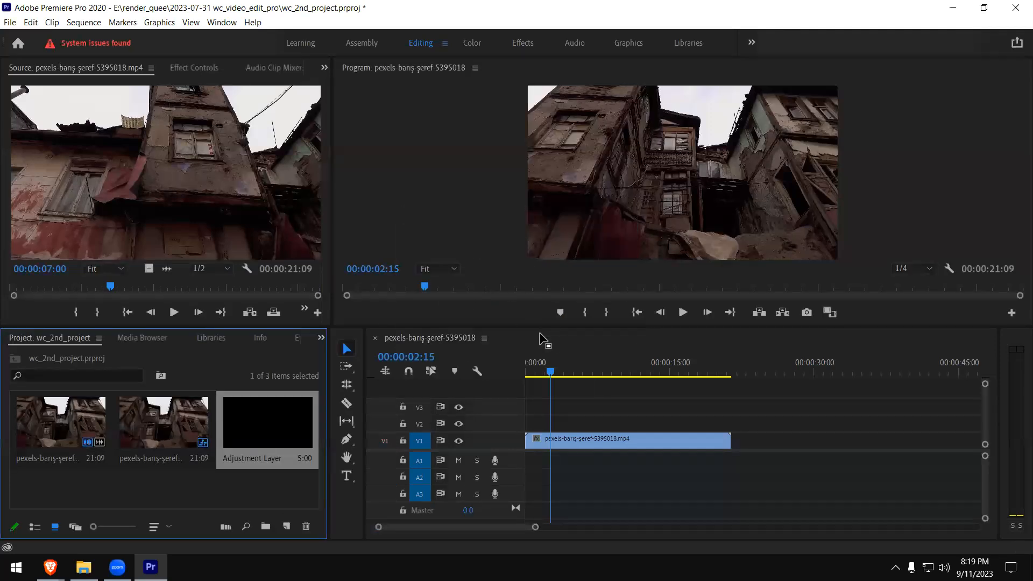
# - Place the adjustment layer over the clip's first 10 seconds or so on track V2 and move the playhead to 00:00:08:18
pyautogui.moveTo(253, 432); pyautogui.dragTo(640, 422)
pyautogui.moveTo(641, 421); pyautogui.dragTo(627, 422)
pyautogui.moveTo(605, 371)
pyautogui.mouseDown()
pyautogui.moveTo(638, 373)
pyautogui.moveTo(612, 375)
pyautogui.mouseUp()
pyautogui.click(599, 424)
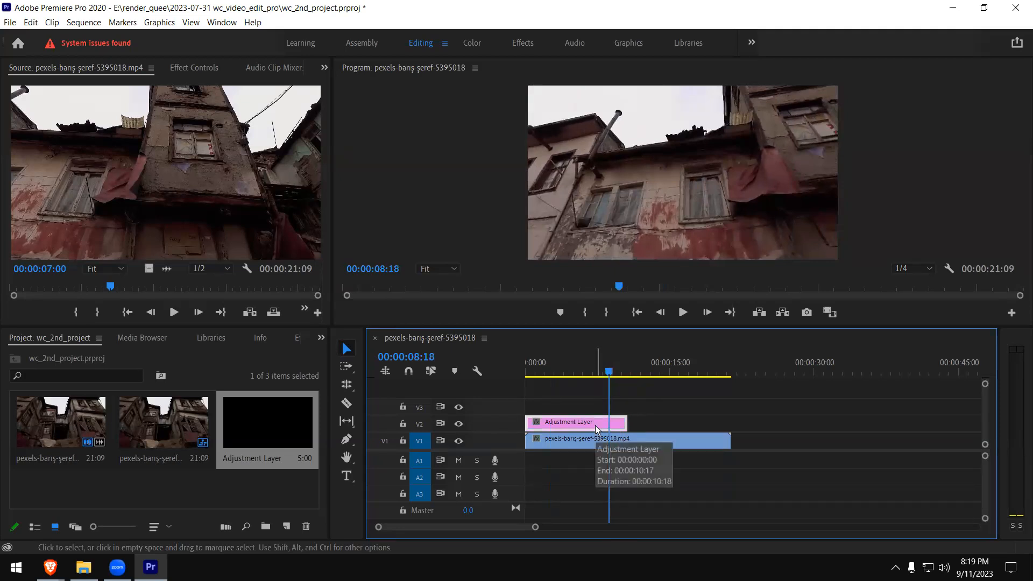
# - Bring up the list of available effects, with the adjustment layer still selected in the sequence
pyautogui.click(322, 339)
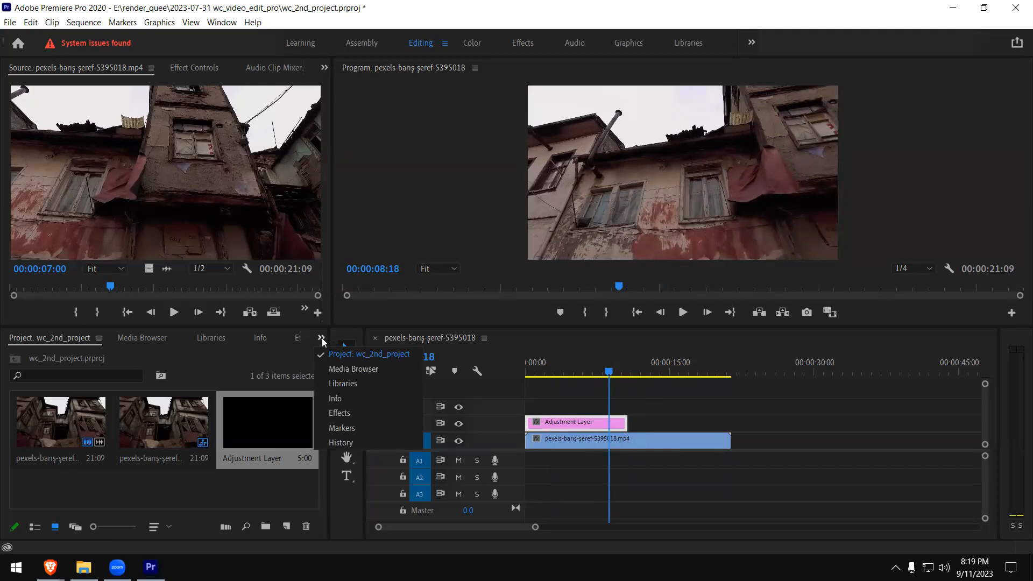
pyautogui.click(297, 356)
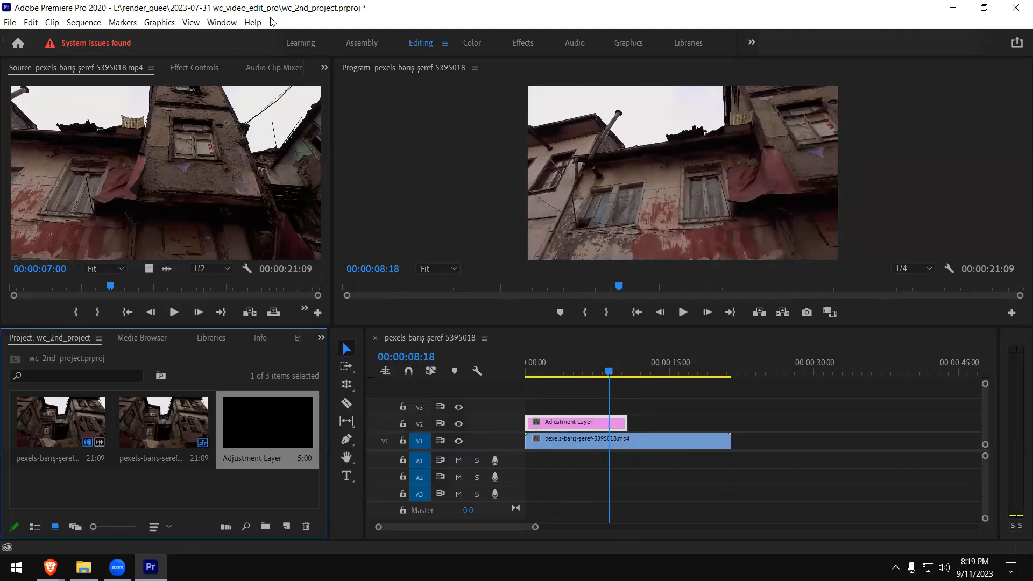
pyautogui.click(223, 23)
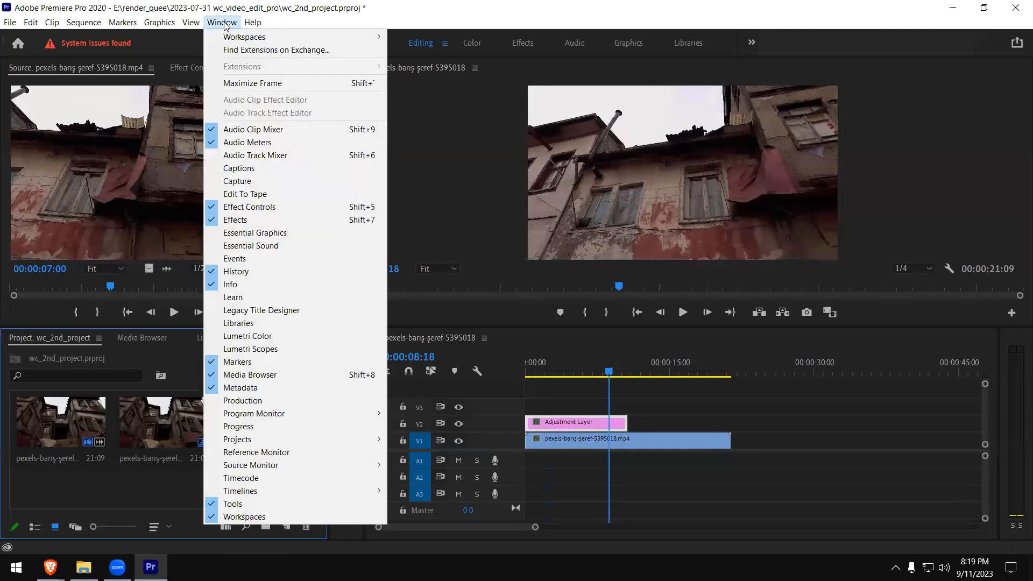
pyautogui.click(325, 225)
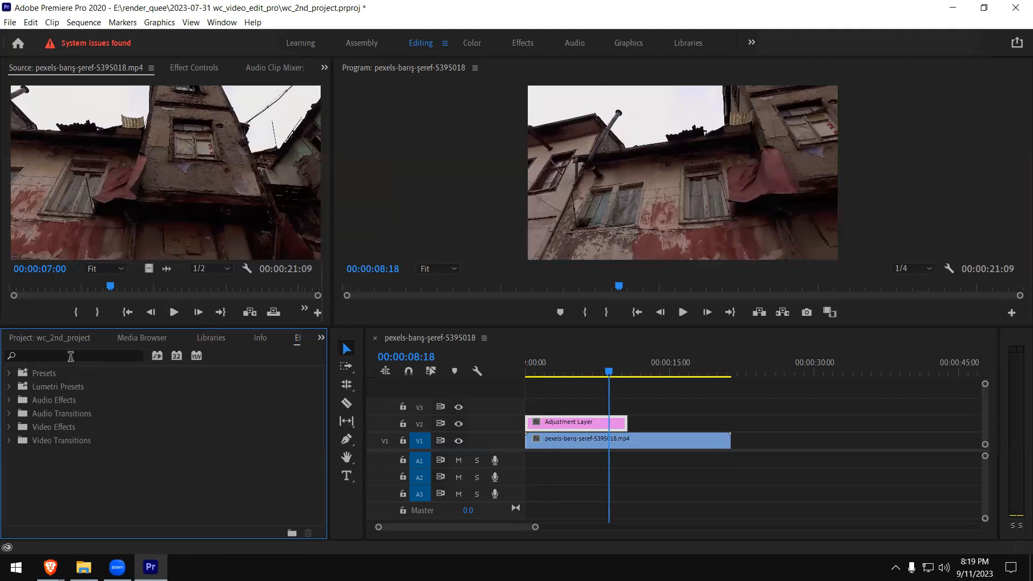
# - Search the effects for "color" and apply Fast Color Corrector from the Obsolete video effects to the adjustment layer
pyautogui.click(71, 356)
pyautogui.write('color')
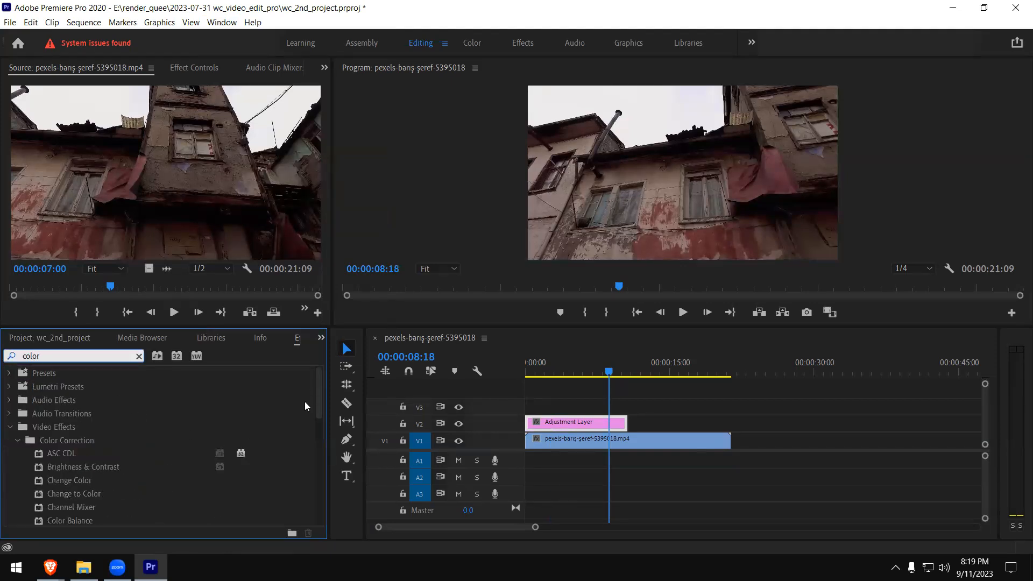
pyautogui.moveTo(319, 384); pyautogui.dragTo(319, 393)
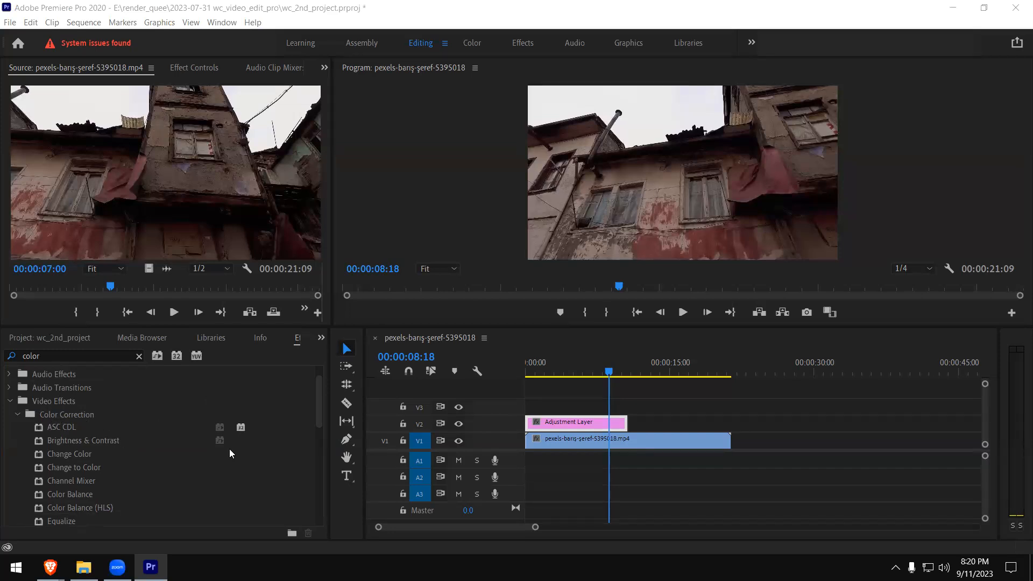
pyautogui.moveTo(322, 402); pyautogui.dragTo(319, 422)
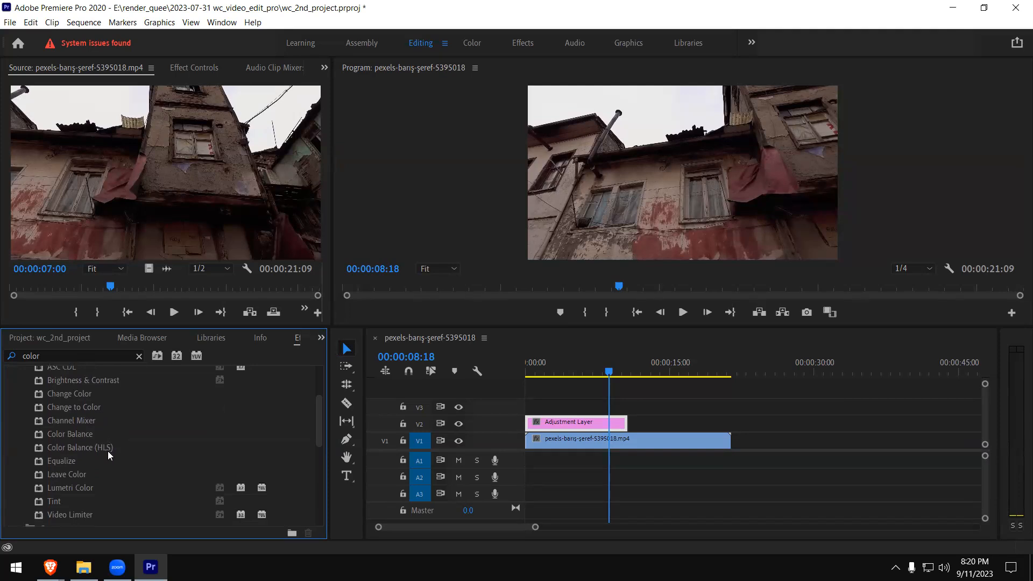
pyautogui.moveTo(318, 440); pyautogui.dragTo(325, 518)
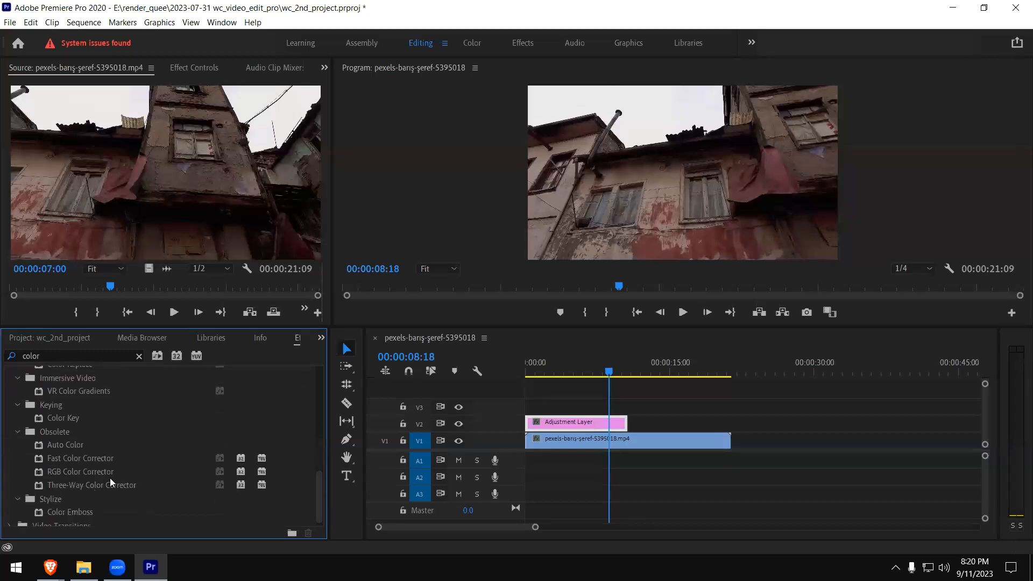
pyautogui.click(100, 462)
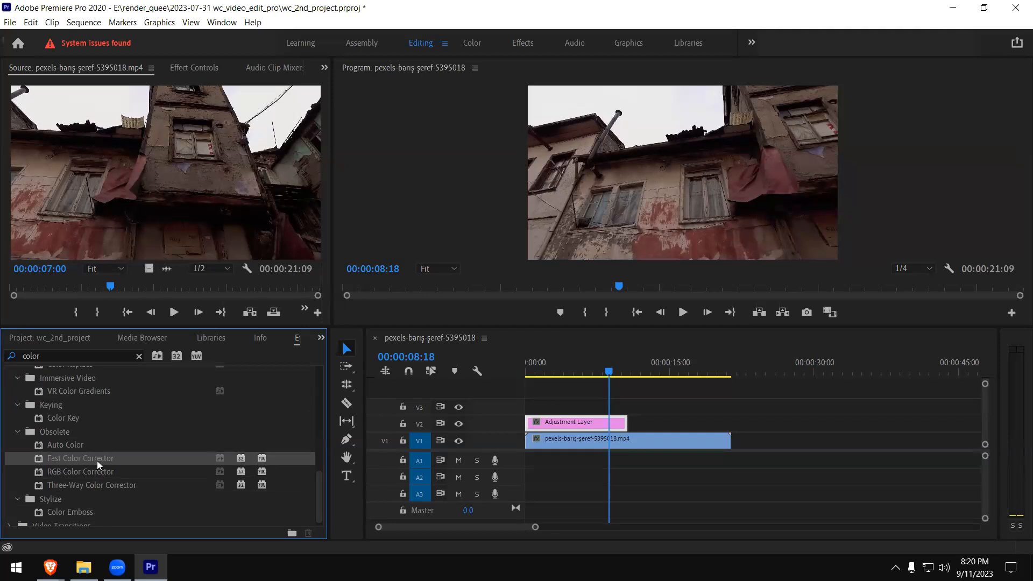
pyautogui.moveTo(100, 465); pyautogui.dragTo(562, 423)
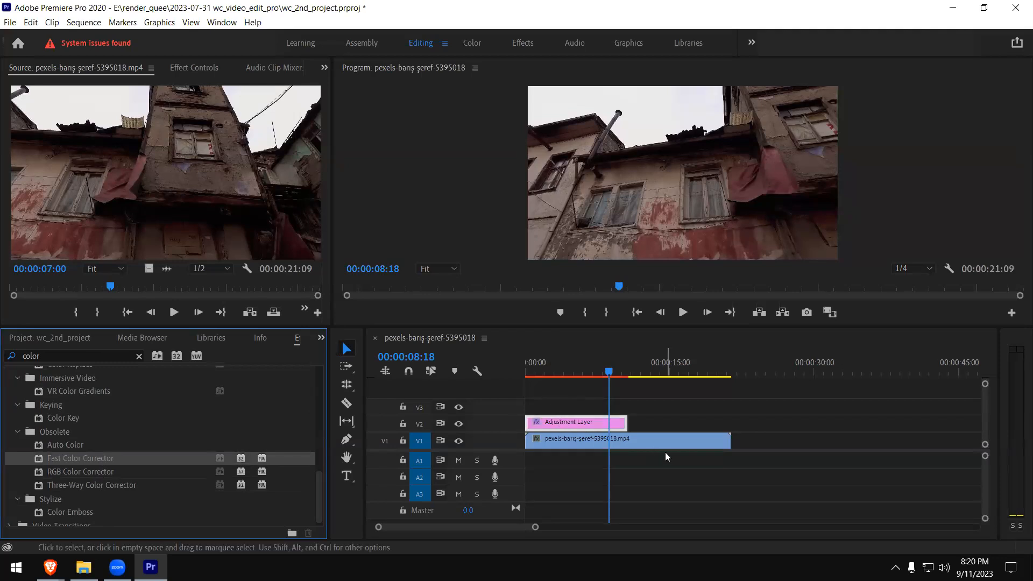
# - Move the playhead to 00:00:04:12 and open the adjustment layer's Fast Color Corrector settings, leaving Output on Composite
pyautogui.click(597, 375)
pyautogui.moveTo(565, 375); pyautogui.dragTo(569, 375)
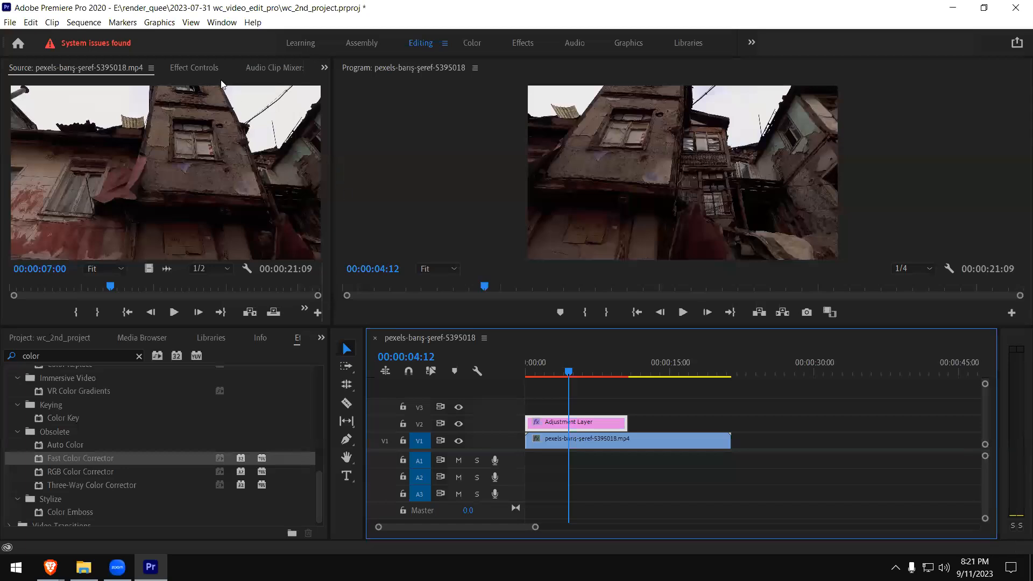
pyautogui.click(191, 69)
pyautogui.moveTo(247, 369); pyautogui.dragTo(269, 312)
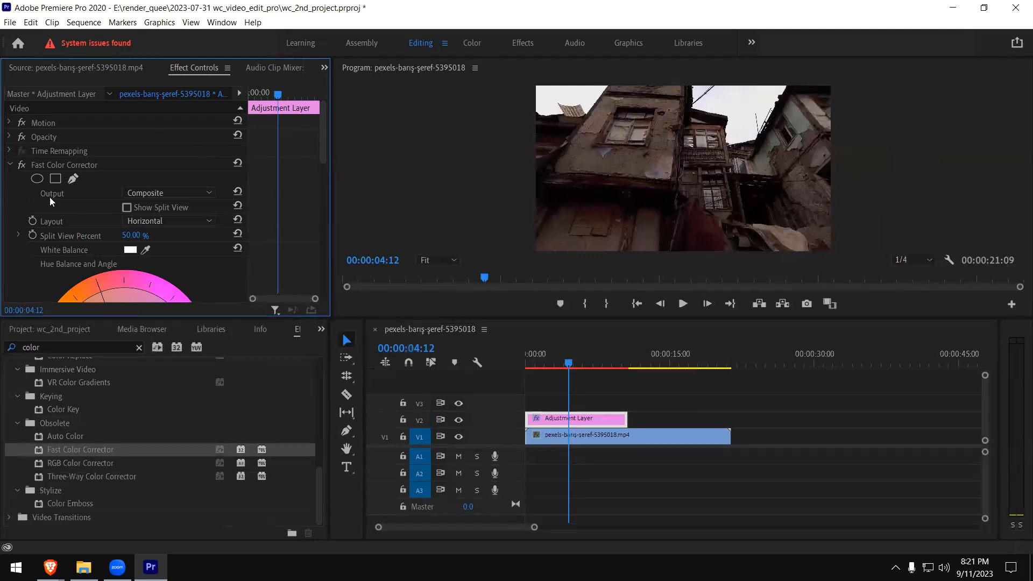
pyautogui.moveTo(321, 134); pyautogui.dragTo(317, 144)
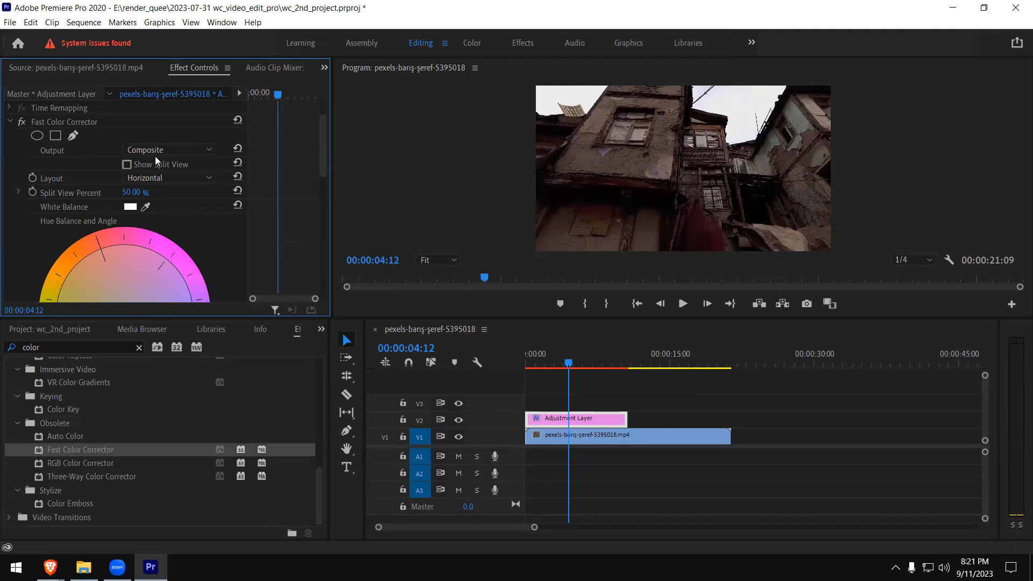
pyautogui.click(199, 152)
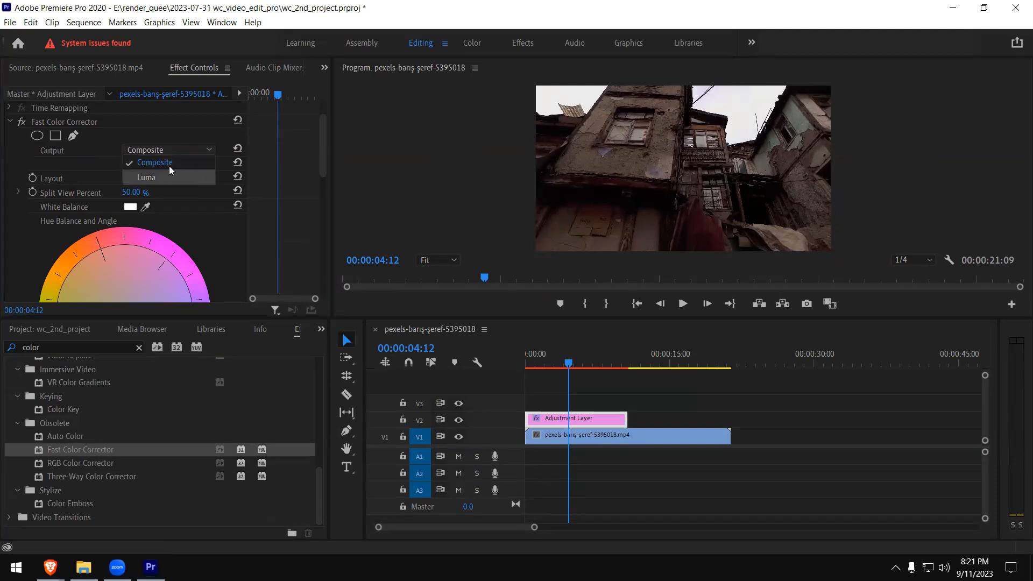
pyautogui.click(94, 152)
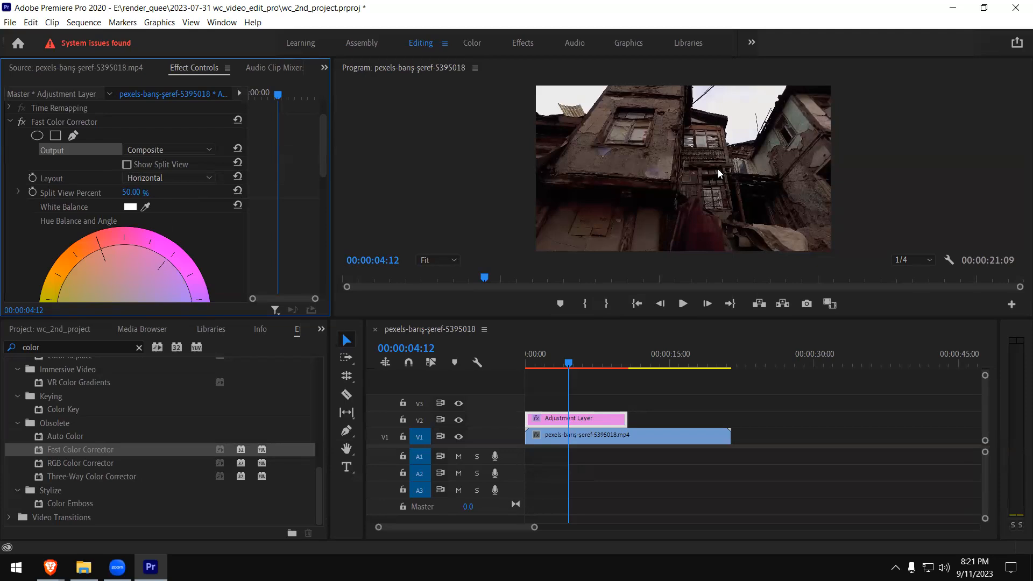
# - Enable Show Split View for the Fast Color Corrector and set its layout to Vertical
pyautogui.click(127, 165)
pyautogui.click(192, 185)
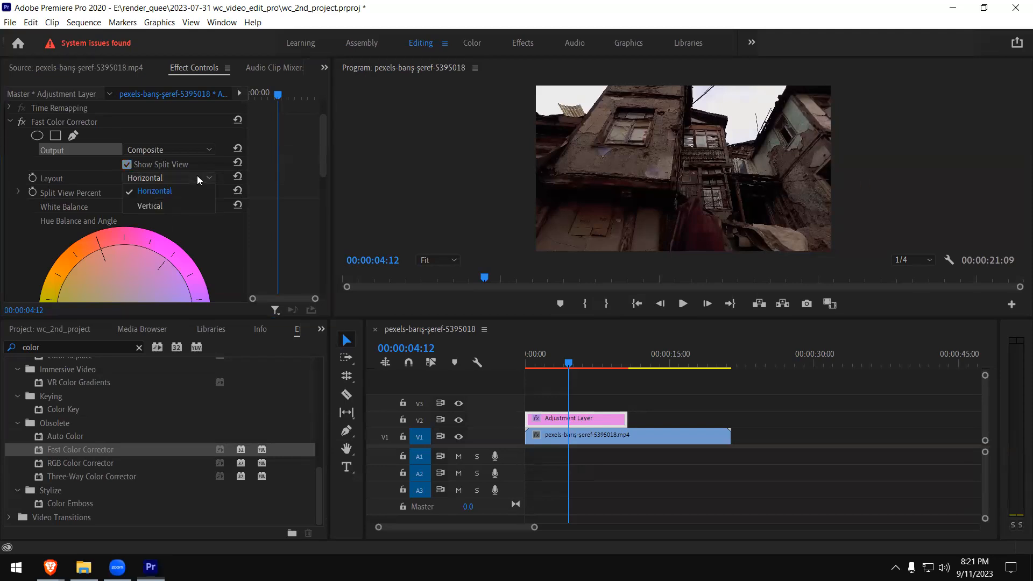
pyautogui.click(162, 209)
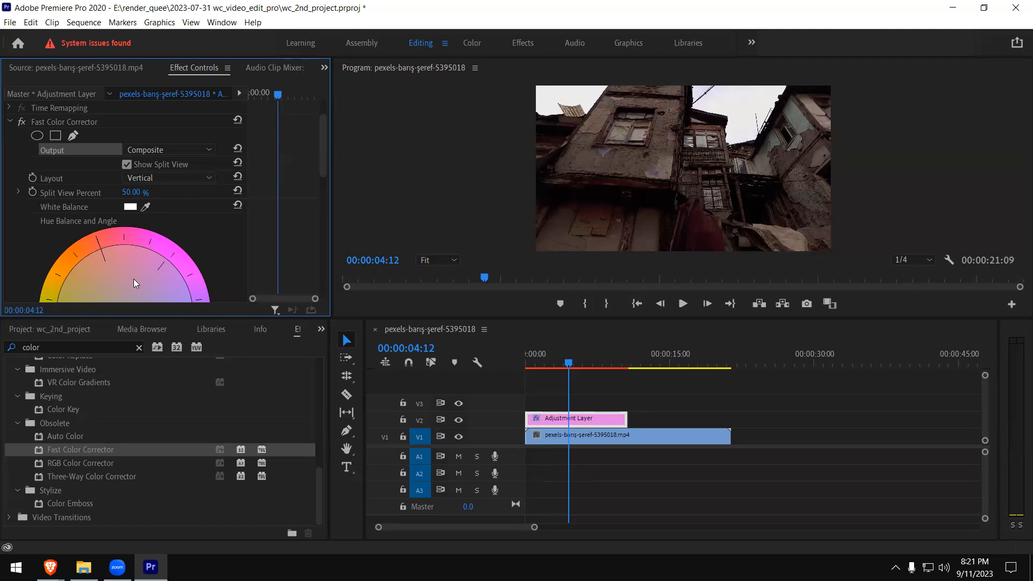
# - Sample the white balance from the bright sky in the program preview and enlarge the preview area
pyautogui.moveTo(322, 170); pyautogui.dragTo(320, 186)
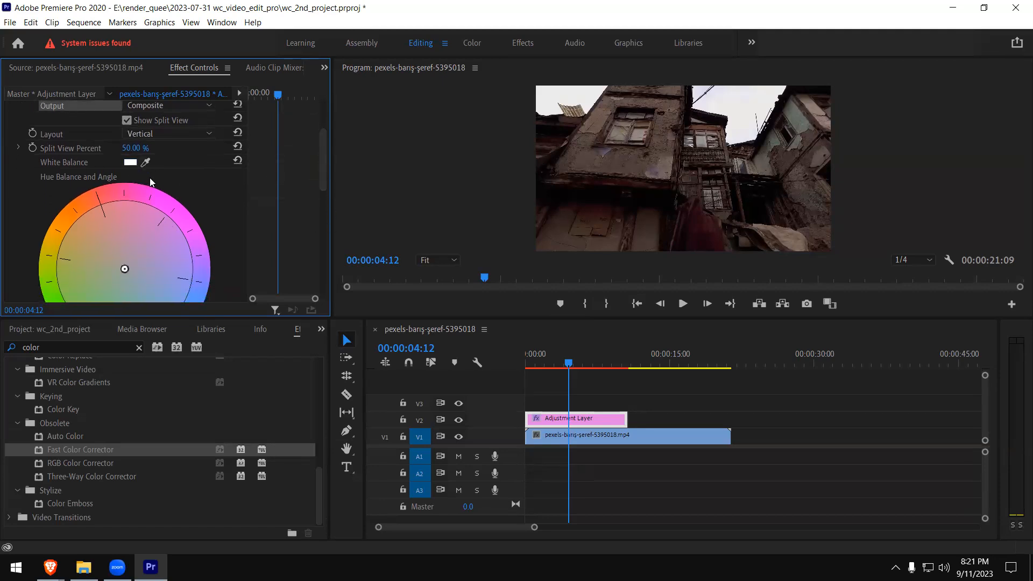
pyautogui.click(145, 162)
pyautogui.click(751, 147)
pyautogui.click(741, 117)
pyautogui.moveTo(617, 320); pyautogui.dragTo(607, 360)
pyautogui.moveTo(606, 418); pyautogui.dragTo(607, 430)
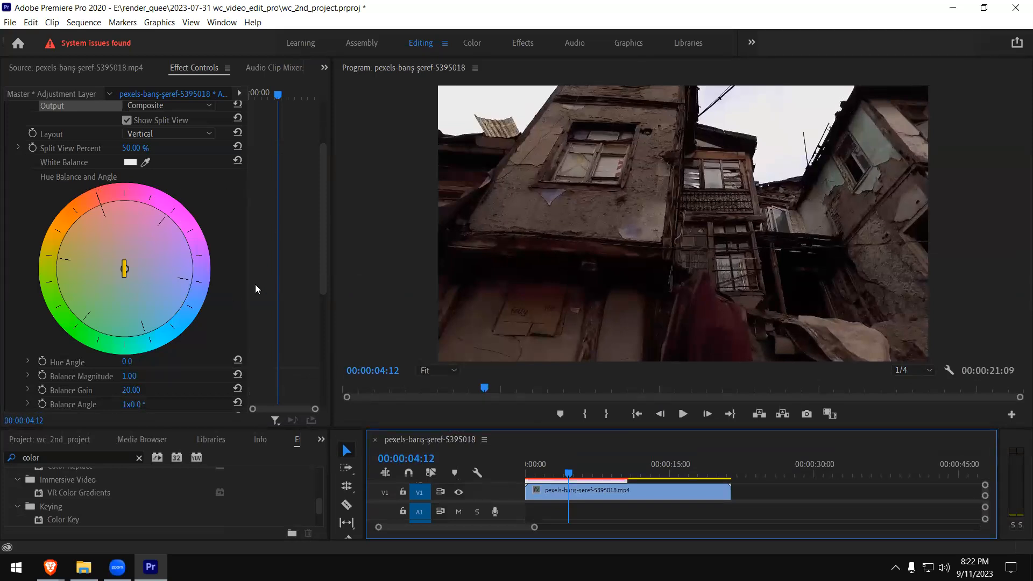
# - Expand Hue Angle and shift the hue balance towards blue, with a balance magnitude of about 29.46 and angle of about 16.5°
pyautogui.moveTo(324, 246); pyautogui.dragTo(323, 274)
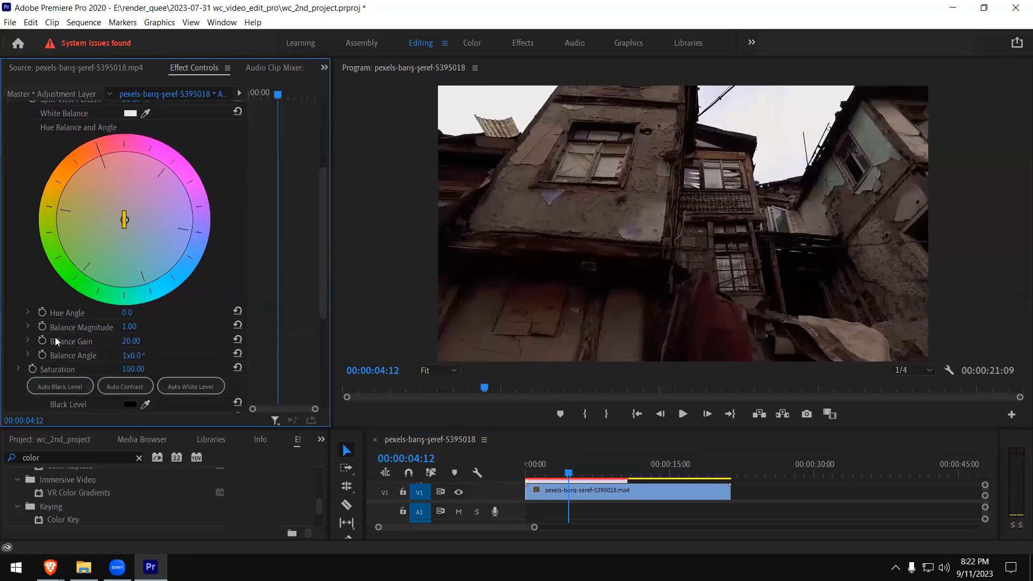
pyautogui.click(28, 312)
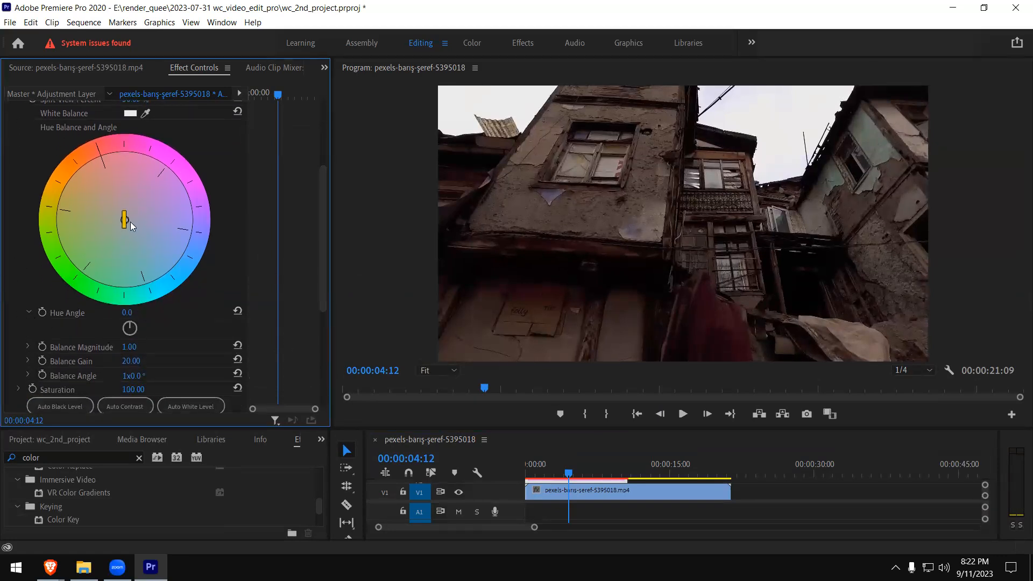
pyautogui.moveTo(124, 223); pyautogui.dragTo(151, 243)
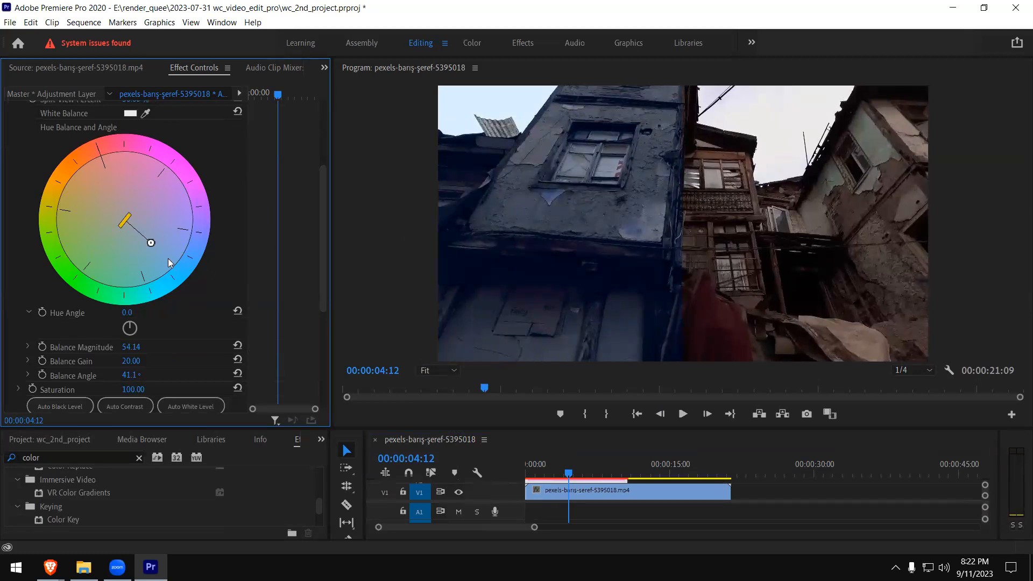
pyautogui.moveTo(150, 245); pyautogui.dragTo(134, 222)
pyautogui.moveTo(127, 184); pyautogui.dragTo(111, 218)
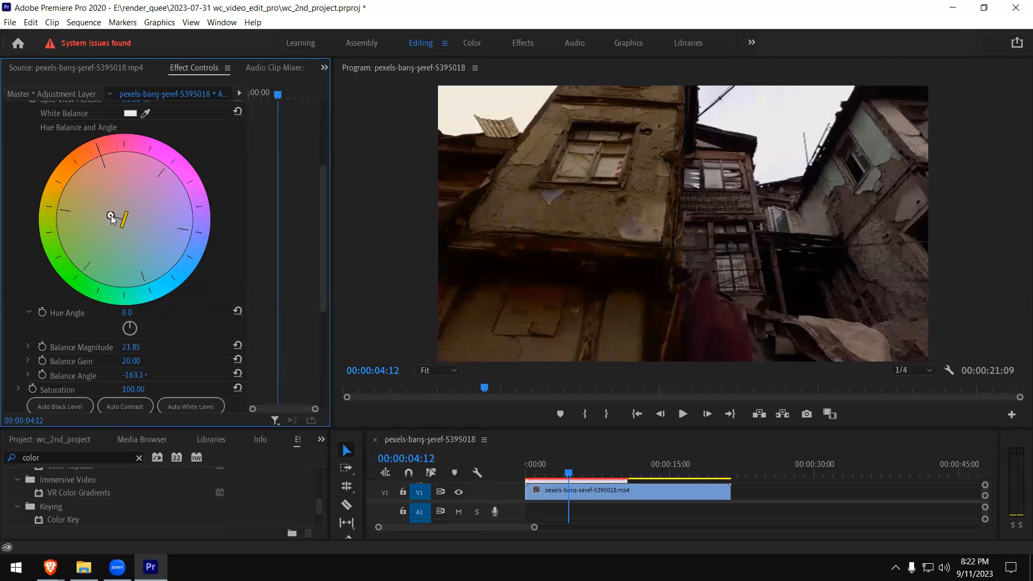
pyautogui.moveTo(110, 217); pyautogui.dragTo(140, 226)
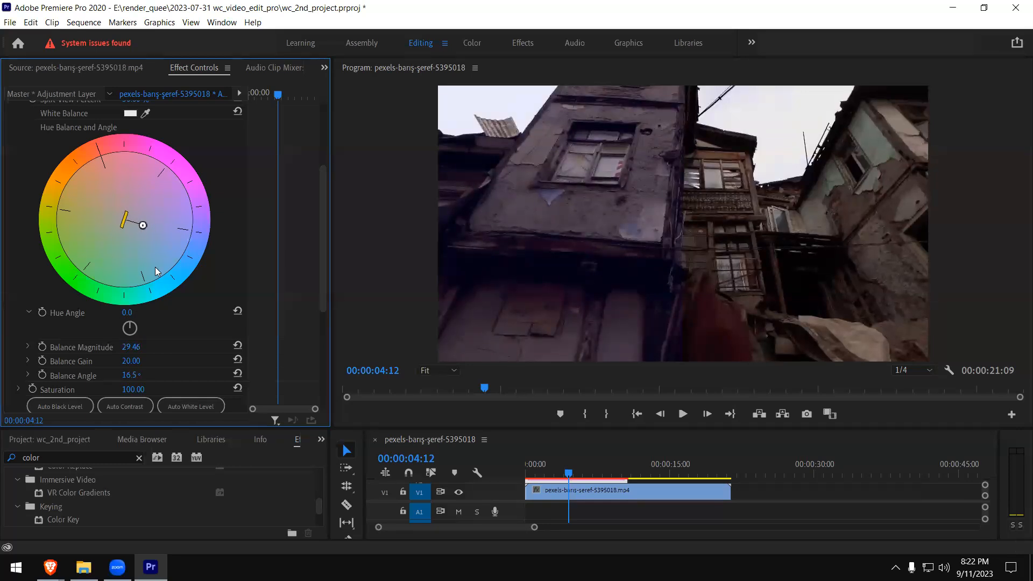
# - Switch the split view layout to Horizontal and turn off Show Split View
pyautogui.moveTo(321, 203); pyautogui.dragTo(318, 145)
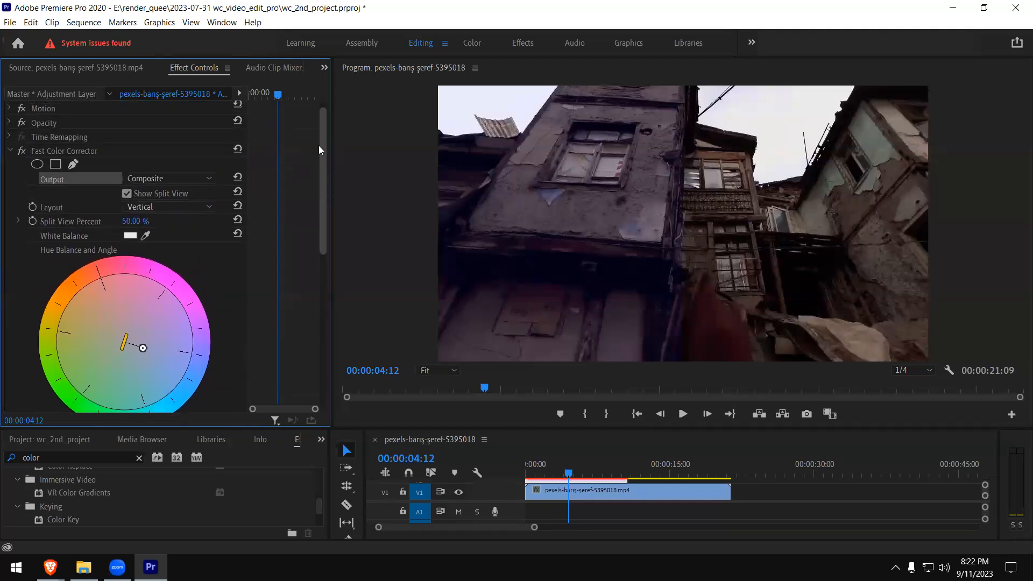
pyautogui.click(127, 195)
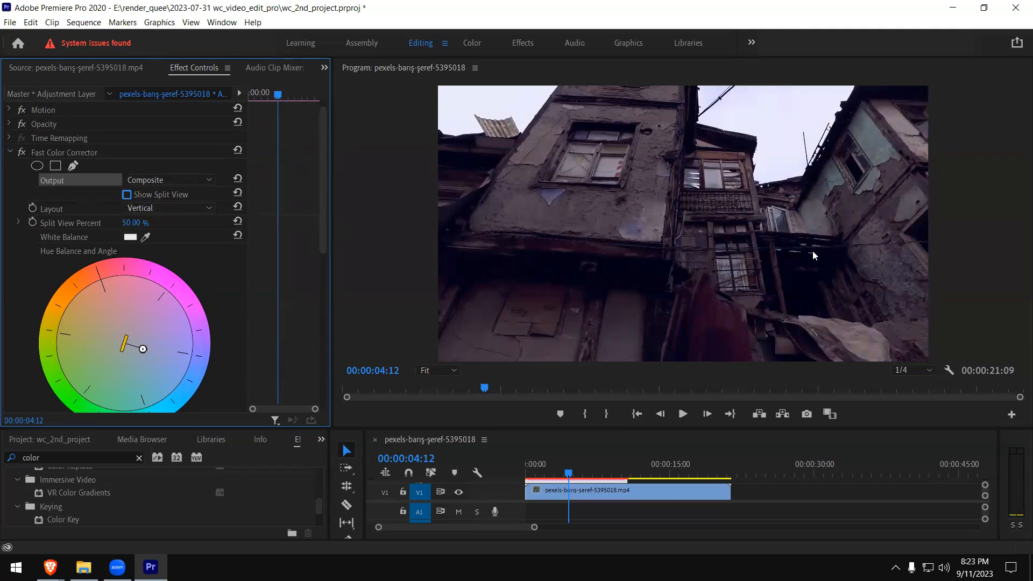
pyautogui.click(208, 207)
pyautogui.click(180, 223)
pyautogui.click(126, 194)
pyautogui.click(127, 194)
pyautogui.moveTo(319, 247); pyautogui.dragTo(324, 280)
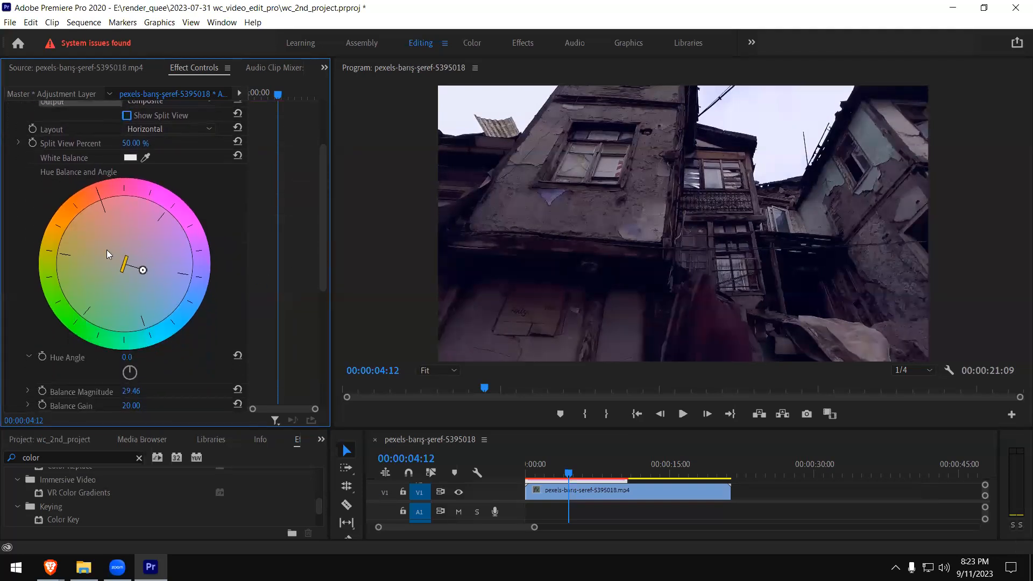
# - Increase the blue shift to a balance magnitude of about 49.31 at about 17.3°, and set Hue Angle to about -11.2°
pyautogui.moveTo(143, 270)
pyautogui.mouseDown()
pyautogui.moveTo(167, 277)
pyautogui.moveTo(155, 276)
pyautogui.mouseUp()
pyautogui.scroll(-2, 318, 280)
pyautogui.scroll(-1, 317, 285)
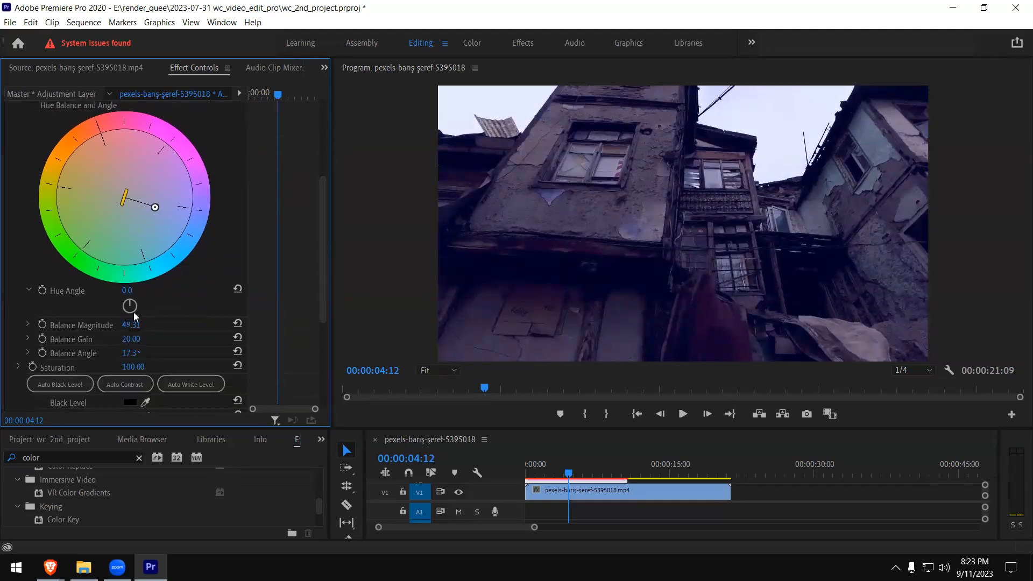
pyautogui.moveTo(132, 303); pyautogui.dragTo(132, 302)
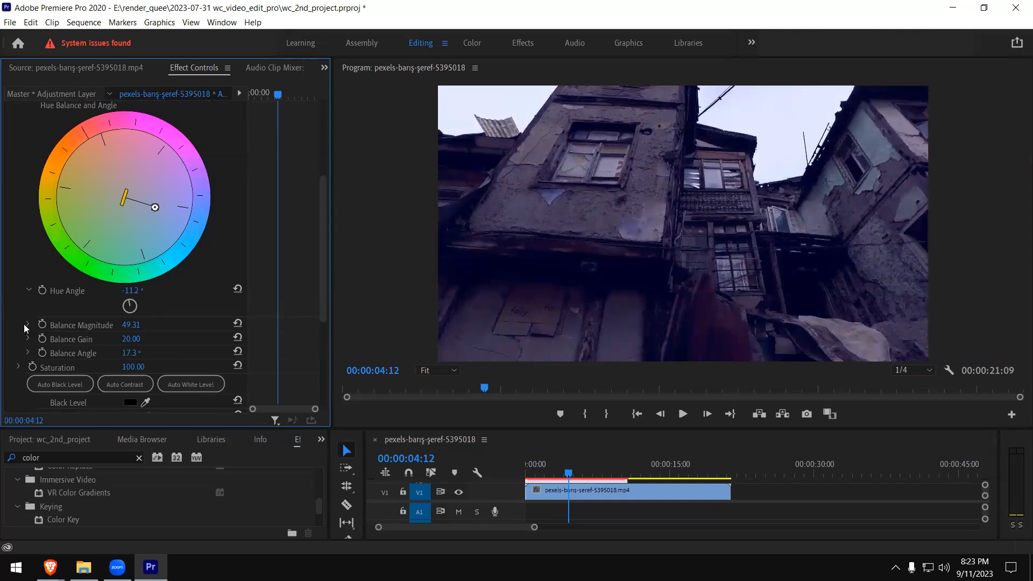
pyautogui.moveTo(325, 271); pyautogui.dragTo(318, 298)
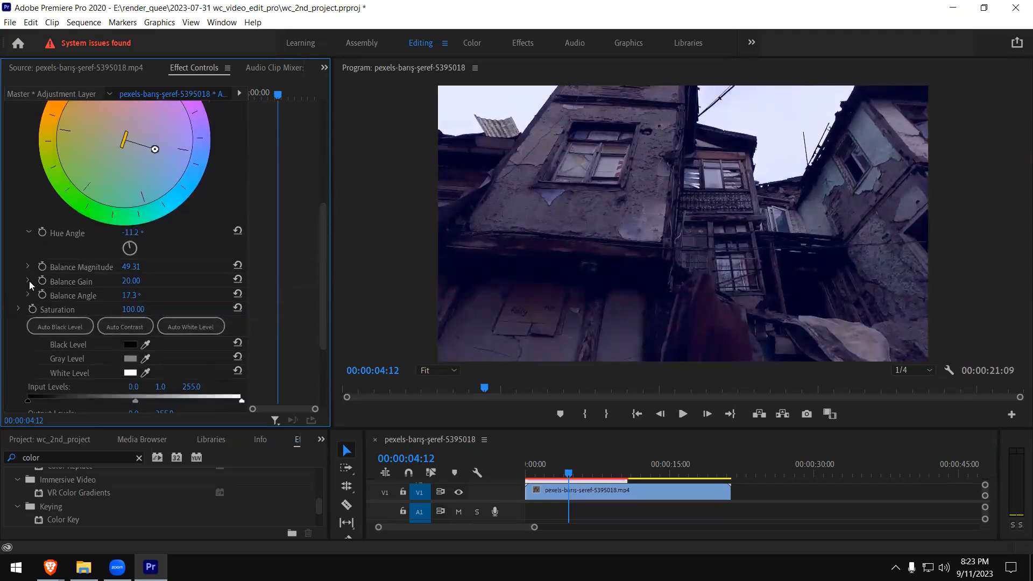
# - Raise the Fast Color Corrector's saturation to about 113.73
pyautogui.moveTo(321, 264); pyautogui.dragTo(303, 297)
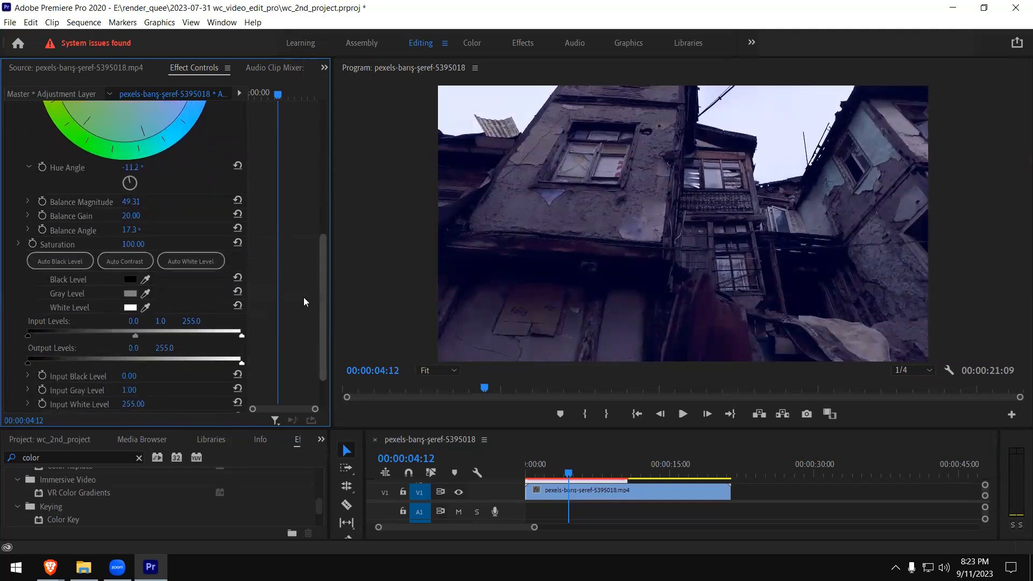
pyautogui.click(19, 244)
pyautogui.moveTo(128, 269); pyautogui.dragTo(185, 266)
pyautogui.moveTo(59, 268); pyautogui.dragTo(125, 271)
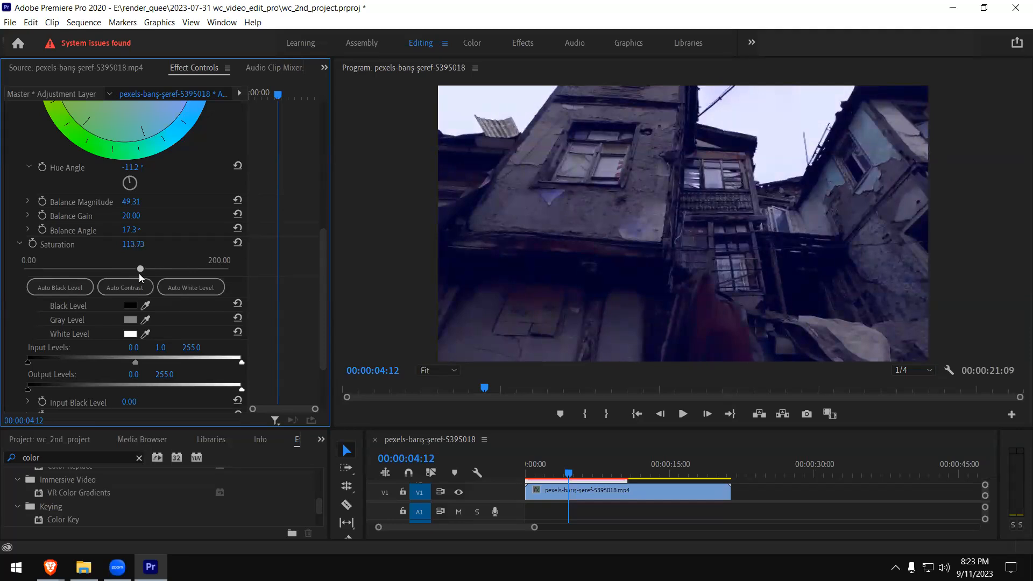
pyautogui.click(19, 243)
pyautogui.scroll(-1, 325, 253)
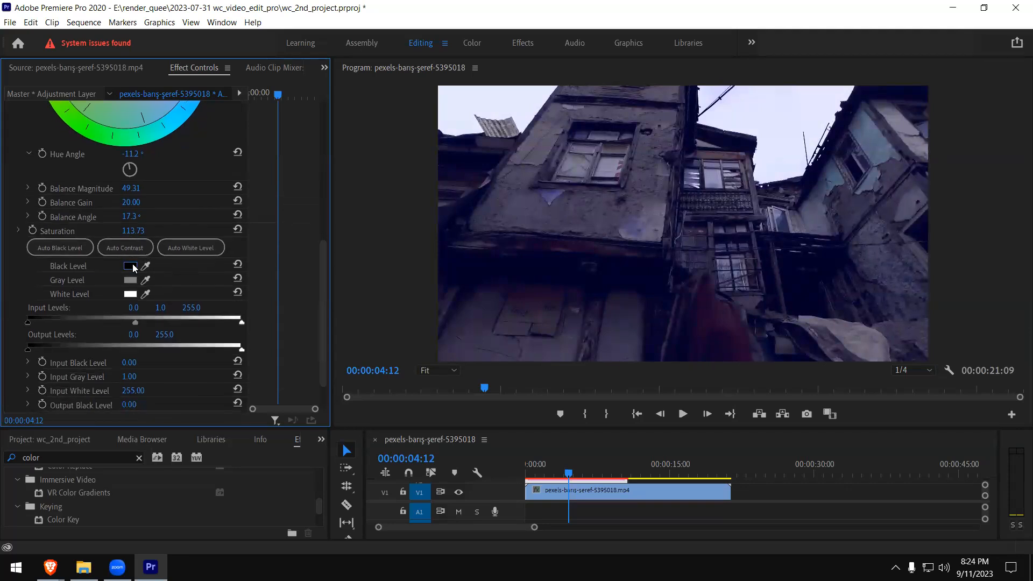
# - Try a dark red (2E0505) as the Black Level color
pyautogui.click(130, 266)
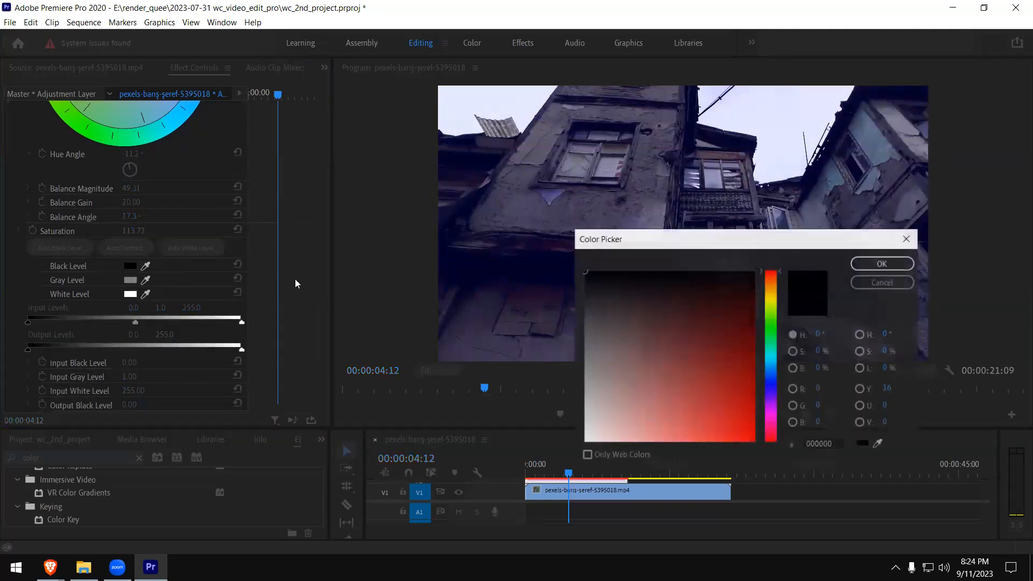
pyautogui.click(585, 295)
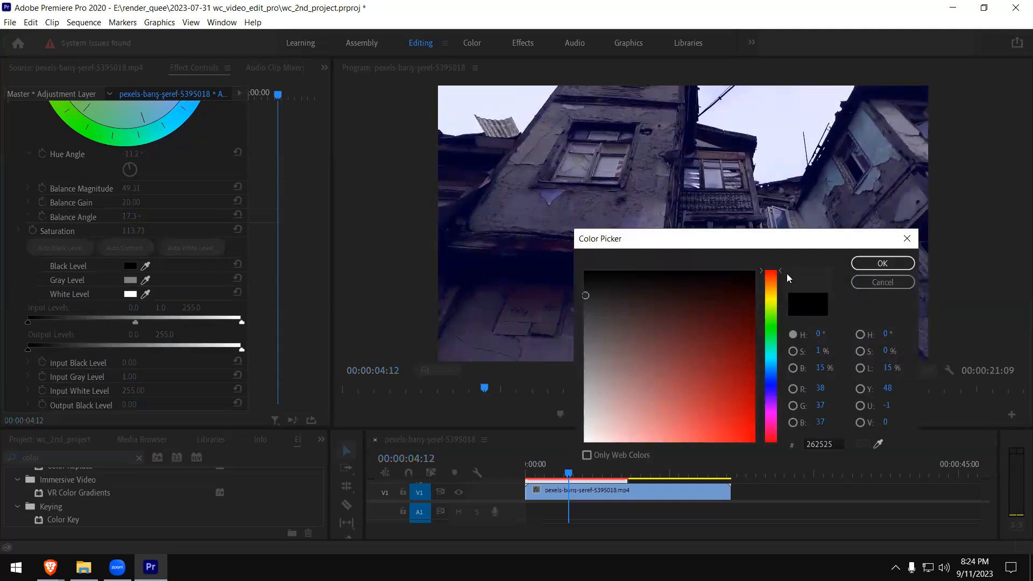
pyautogui.click(738, 301)
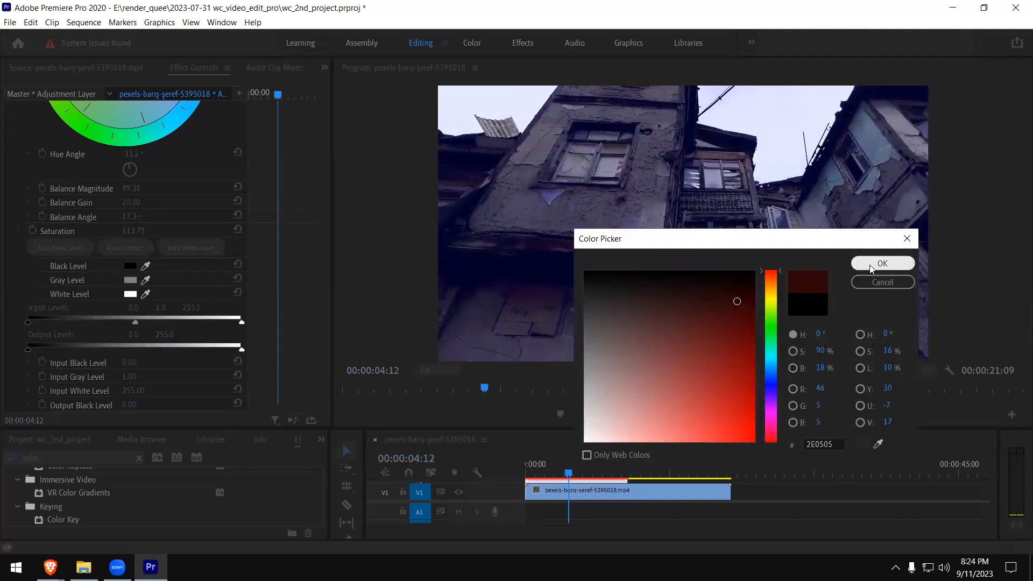
pyautogui.click(873, 267)
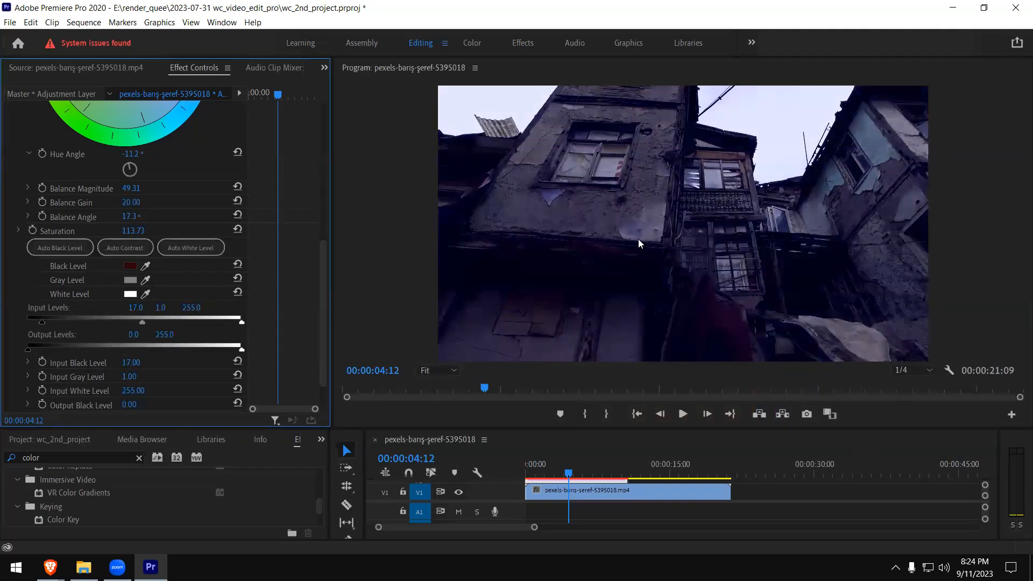
# - Try sampling the Black Level from dark areas of the building in the program preview
pyautogui.click(146, 266)
pyautogui.click(538, 291)
pyautogui.click(501, 277)
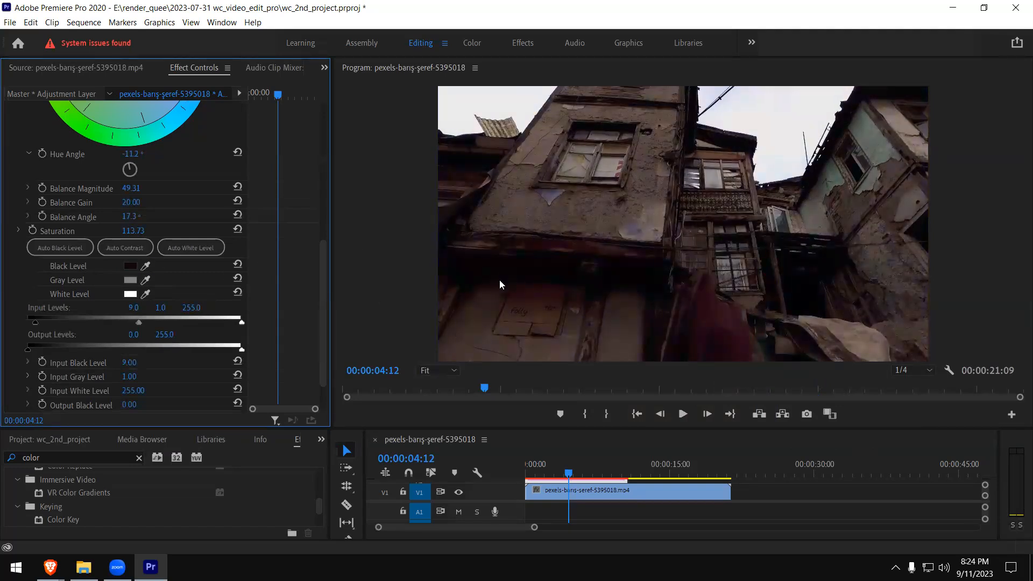
pyautogui.click(146, 264)
pyautogui.click(479, 302)
# - Reset the Black Level color to pure black
pyautogui.click(130, 266)
pyautogui.click(587, 271)
pyautogui.click(866, 263)
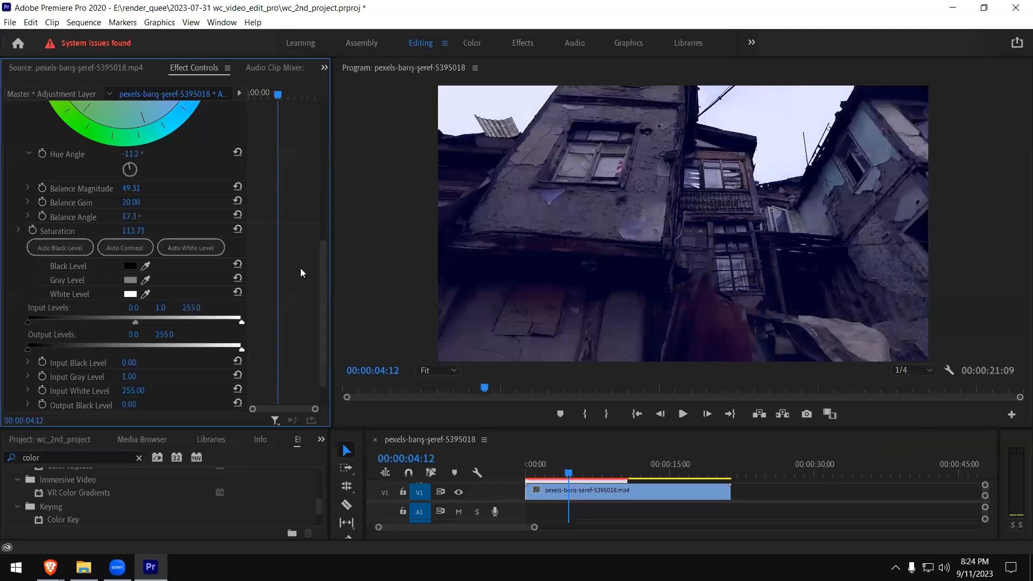
# - Lower the midtone input level to about 0.88, keeping the black and white input levels at 0 and 255
pyautogui.moveTo(321, 250); pyautogui.dragTo(320, 255)
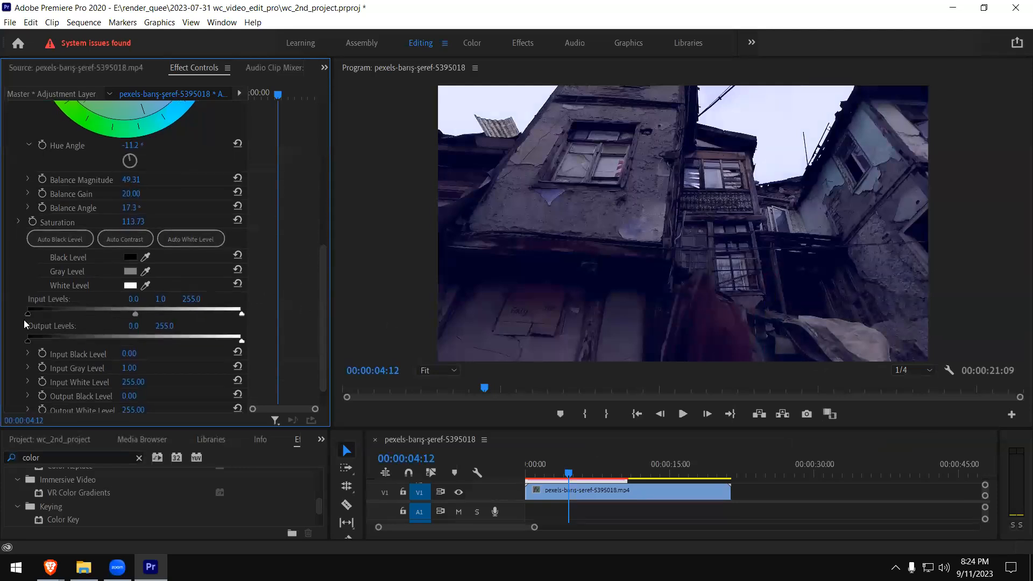
pyautogui.moveTo(28, 312)
pyautogui.mouseDown()
pyautogui.moveTo(44, 313)
pyautogui.moveTo(20, 317)
pyautogui.mouseUp()
pyautogui.moveTo(241, 313)
pyautogui.mouseDown()
pyautogui.moveTo(216, 314)
pyautogui.moveTo(245, 315)
pyautogui.mouseUp()
pyautogui.moveTo(136, 313)
pyautogui.mouseDown()
pyautogui.moveTo(113, 312)
pyautogui.moveTo(191, 313)
pyautogui.moveTo(125, 315)
pyautogui.mouseUp()
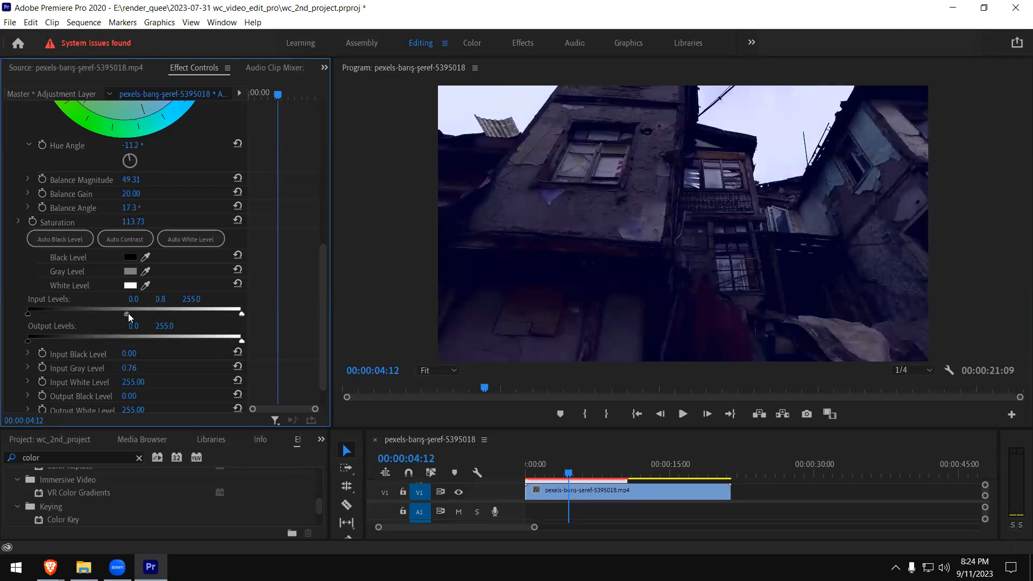
pyautogui.moveTo(124, 314); pyautogui.dragTo(131, 314)
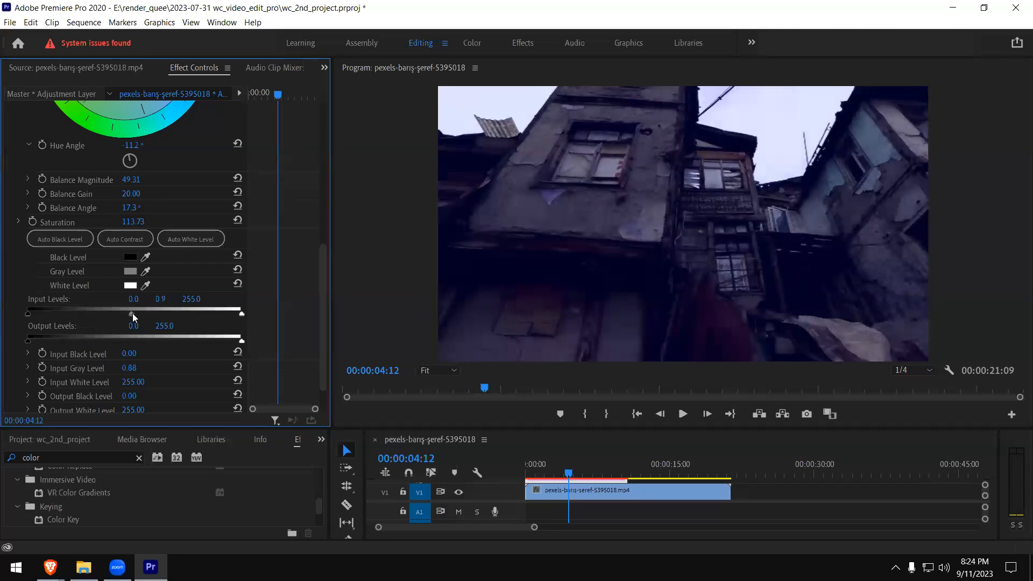
# - Try shifting the output black and white levels, returning them to 0 and 255
pyautogui.moveTo(30, 340)
pyautogui.mouseDown()
pyautogui.moveTo(49, 341)
pyautogui.moveTo(29, 343)
pyautogui.mouseUp()
pyautogui.moveTo(241, 341)
pyautogui.mouseDown()
pyautogui.moveTo(205, 339)
pyautogui.moveTo(246, 341)
pyautogui.mouseUp()
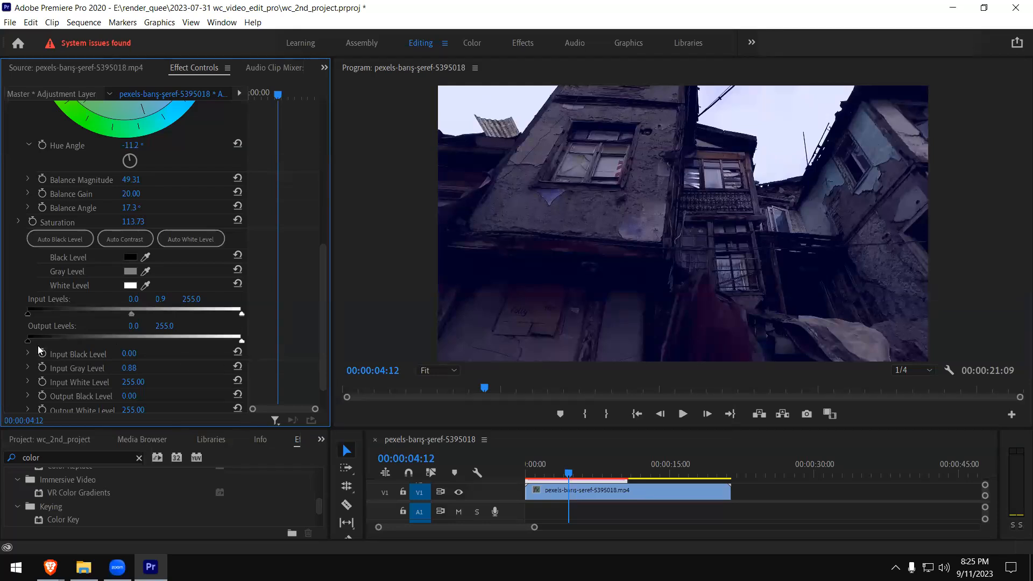
pyautogui.moveTo(31, 341)
pyautogui.mouseDown()
pyautogui.moveTo(50, 344)
pyautogui.moveTo(25, 343)
pyautogui.mouseUp()
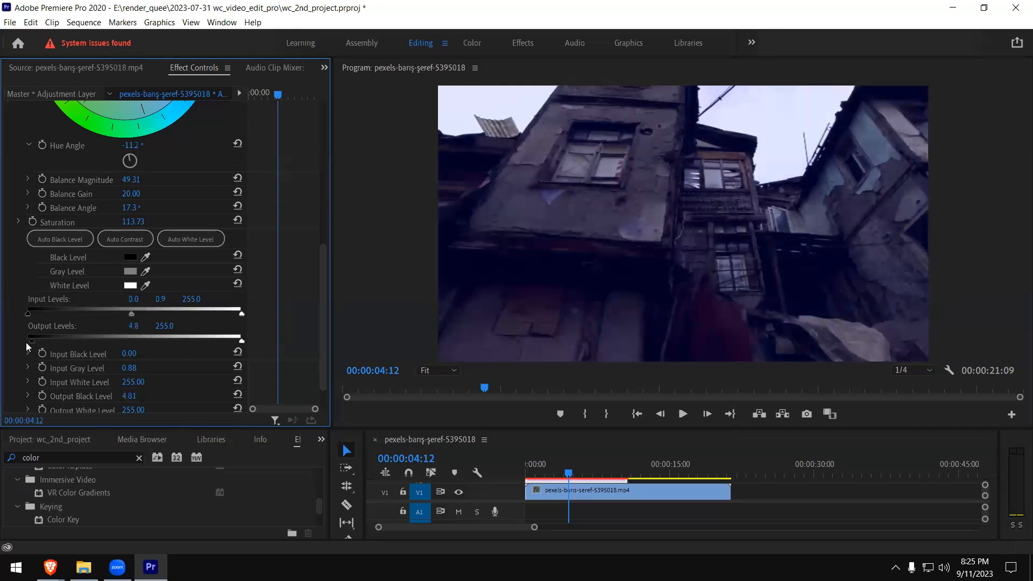
pyautogui.moveTo(242, 342)
pyautogui.mouseDown()
pyautogui.moveTo(212, 337)
pyautogui.moveTo(260, 338)
pyautogui.mouseUp()
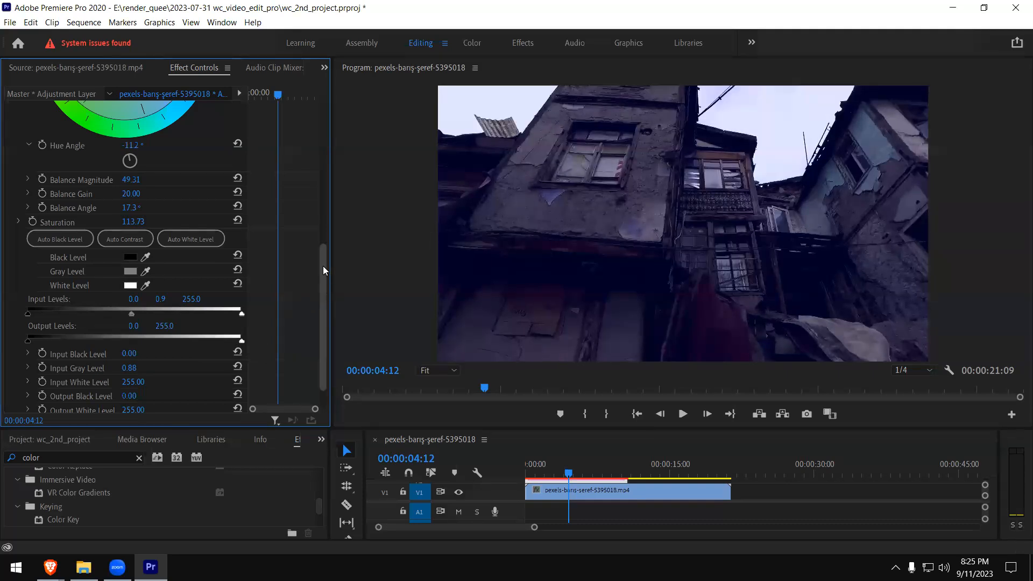
# - Lower the Input White Level to about 190.90 and test the Output Black Level, leaving it at 0
pyautogui.scroll(-1, 323, 265)
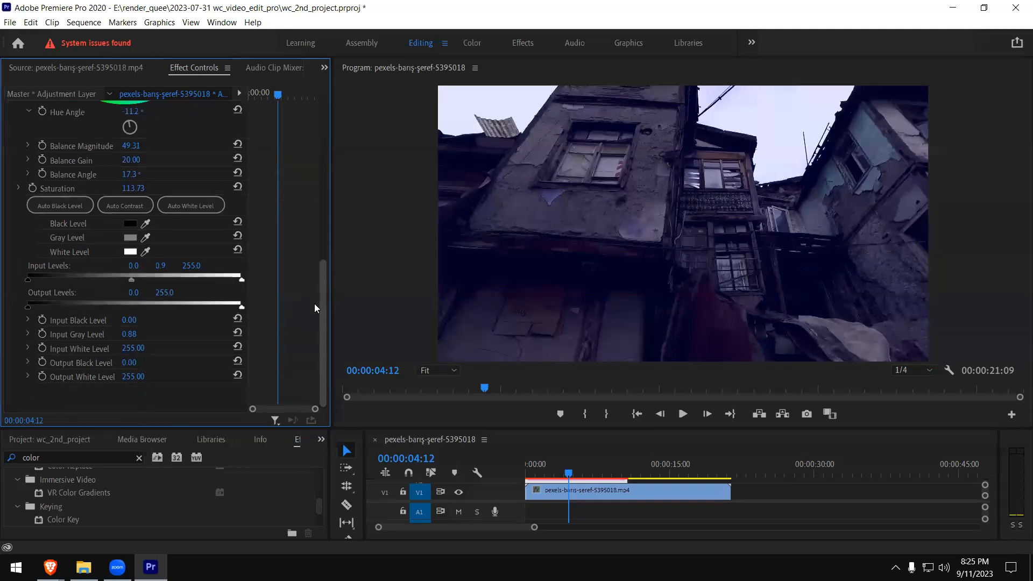
pyautogui.click(28, 348)
pyautogui.moveTo(225, 372); pyautogui.dragTo(183, 380)
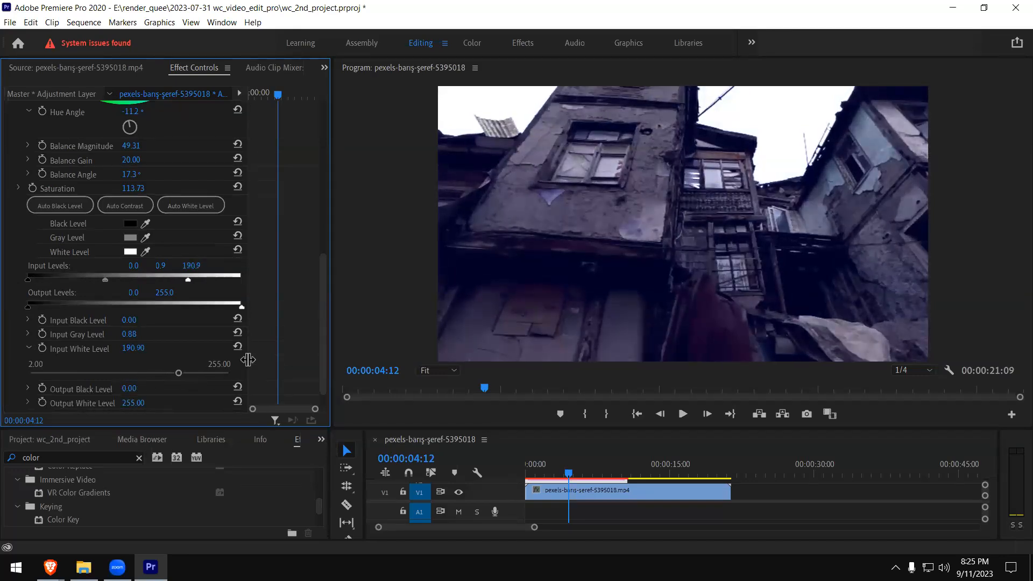
pyautogui.moveTo(325, 314); pyautogui.dragTo(324, 340)
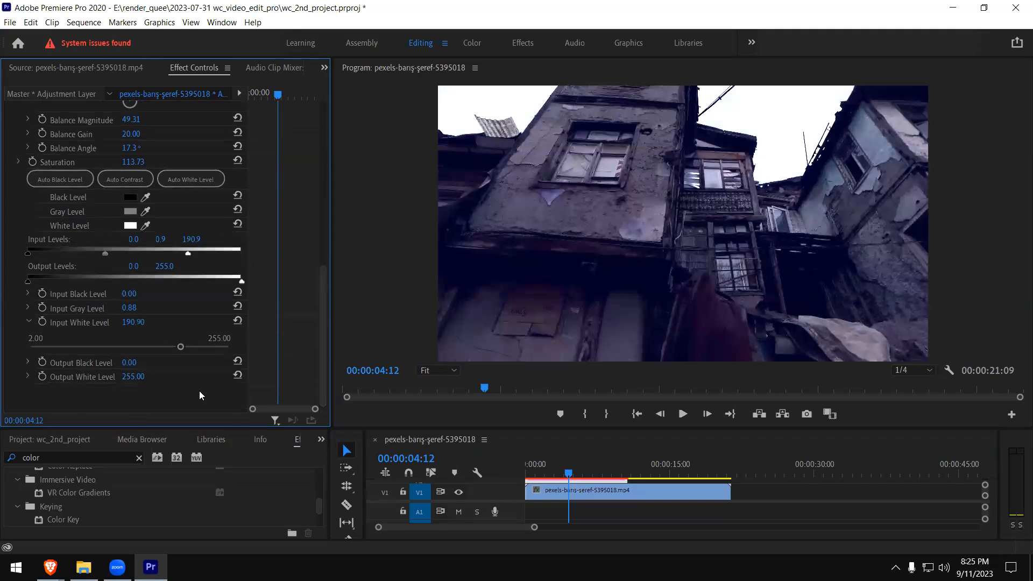
pyautogui.click(28, 362)
pyautogui.moveTo(29, 388)
pyautogui.mouseDown()
pyautogui.moveTo(75, 387)
pyautogui.moveTo(26, 388)
pyautogui.mouseUp()
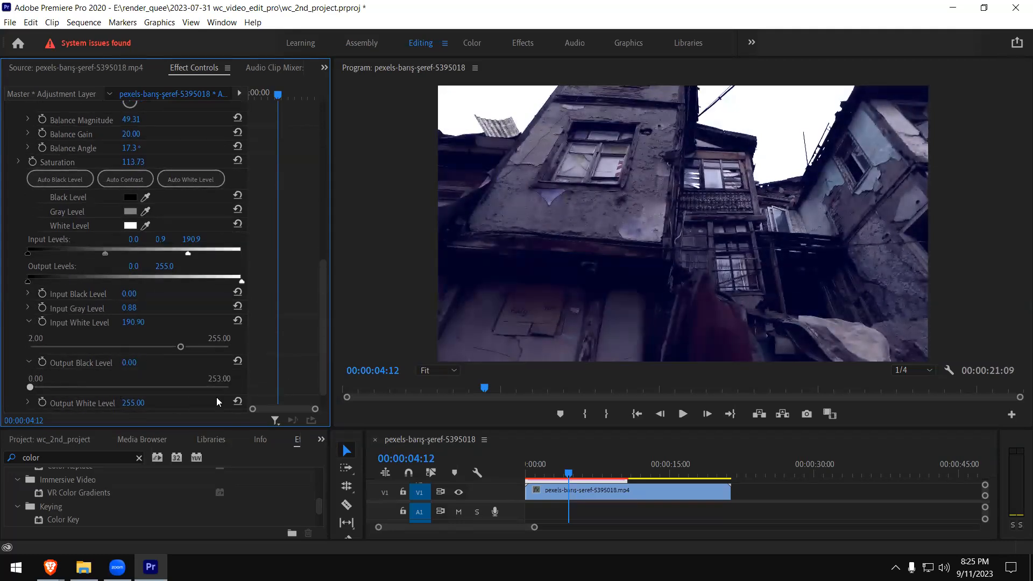
# - Try a strong orange hue balance, then settle on a slight blue shift with balance magnitude about 17.79 and angle about 28.1°
pyautogui.moveTo(322, 313); pyautogui.dragTo(257, 236)
pyautogui.moveTo(154, 194); pyautogui.dragTo(69, 135)
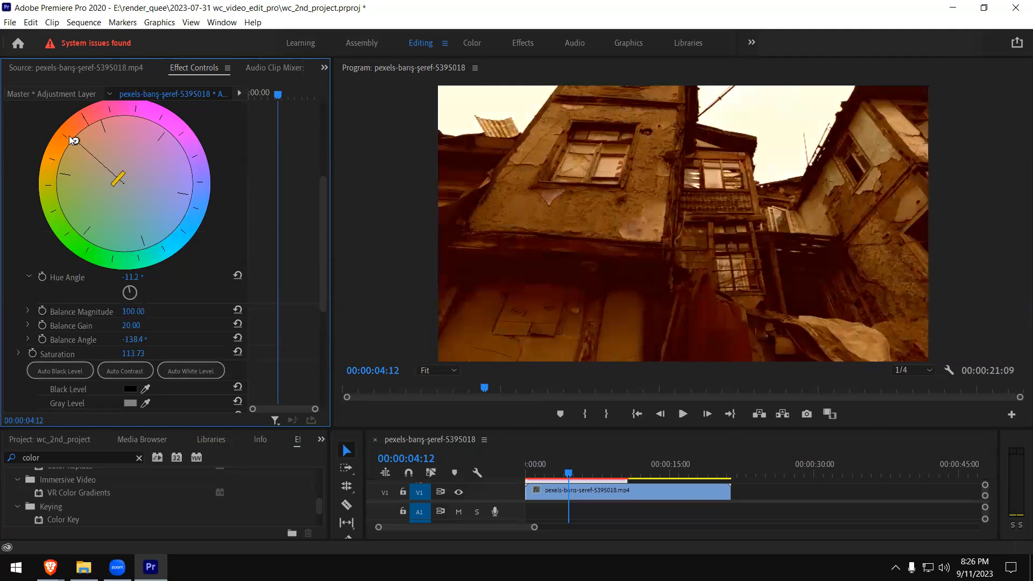
pyautogui.moveTo(118, 186); pyautogui.dragTo(127, 186)
pyautogui.moveTo(130, 189); pyautogui.dragTo(135, 194)
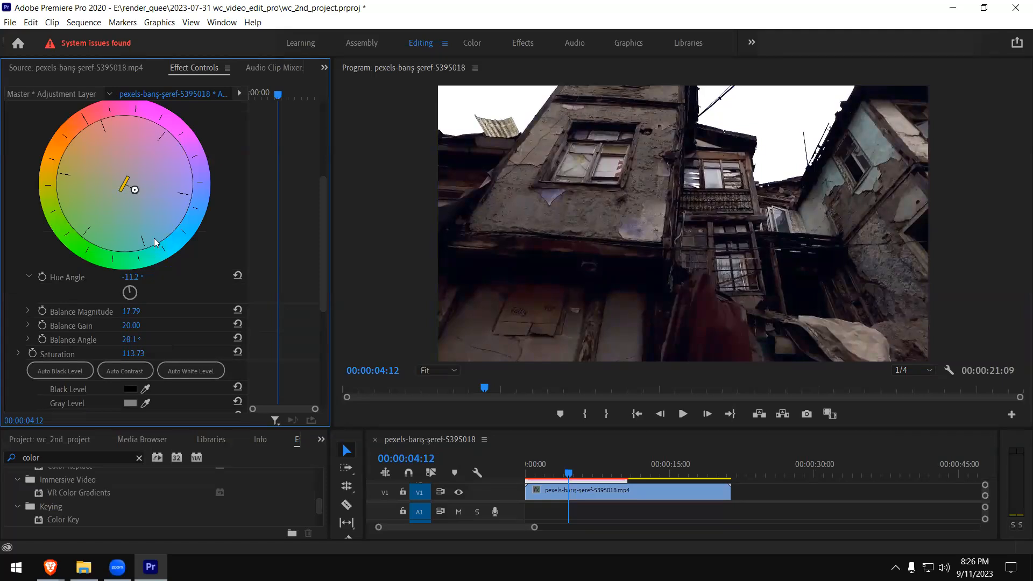
# - Enlarge the timeline area to reveal the adjustment layer track and push the hue balance slightly further toward blue
pyautogui.scroll(3, 323, 143)
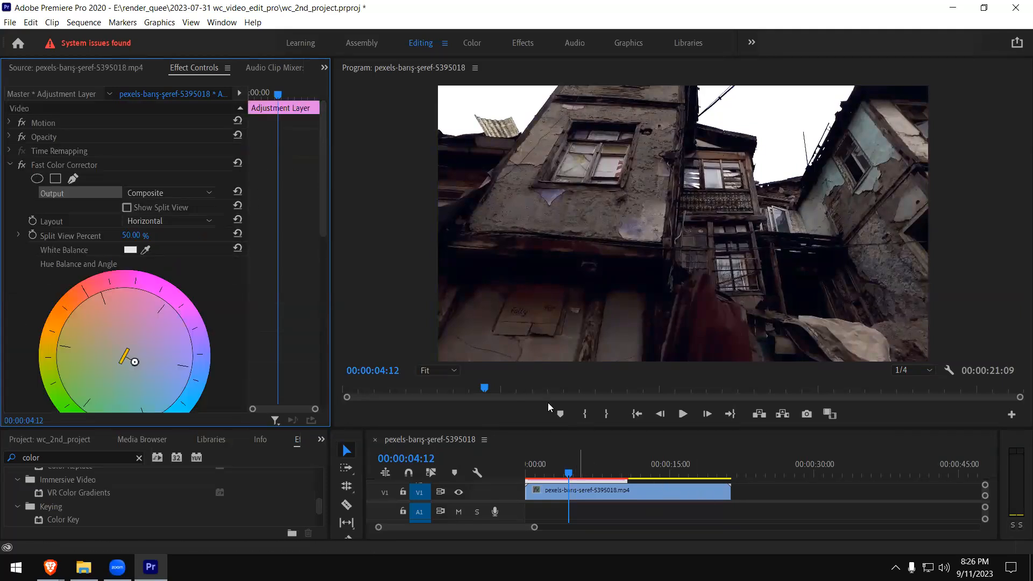
pyautogui.moveTo(457, 428); pyautogui.dragTo(450, 370)
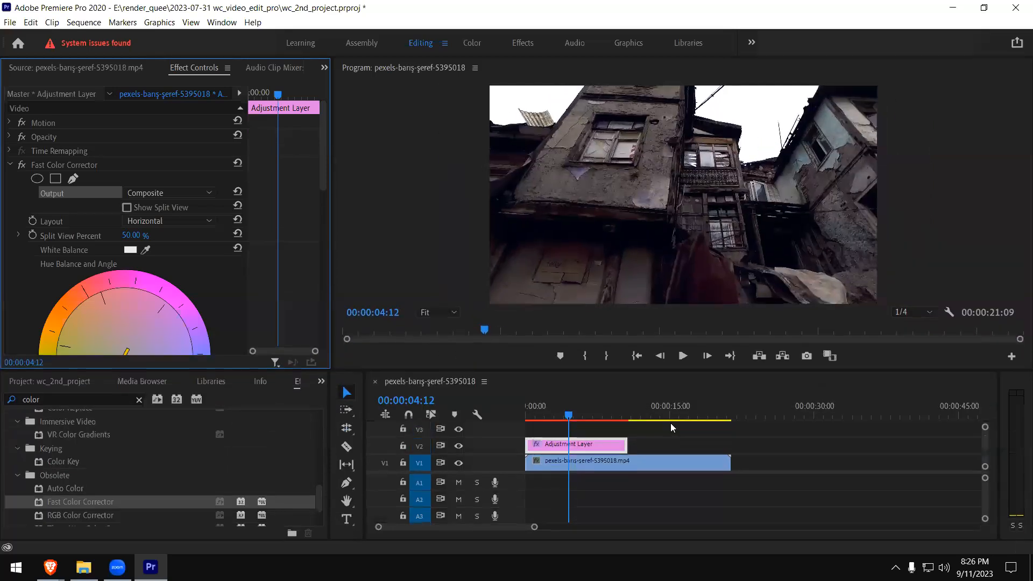
pyautogui.moveTo(321, 179); pyautogui.dragTo(319, 219)
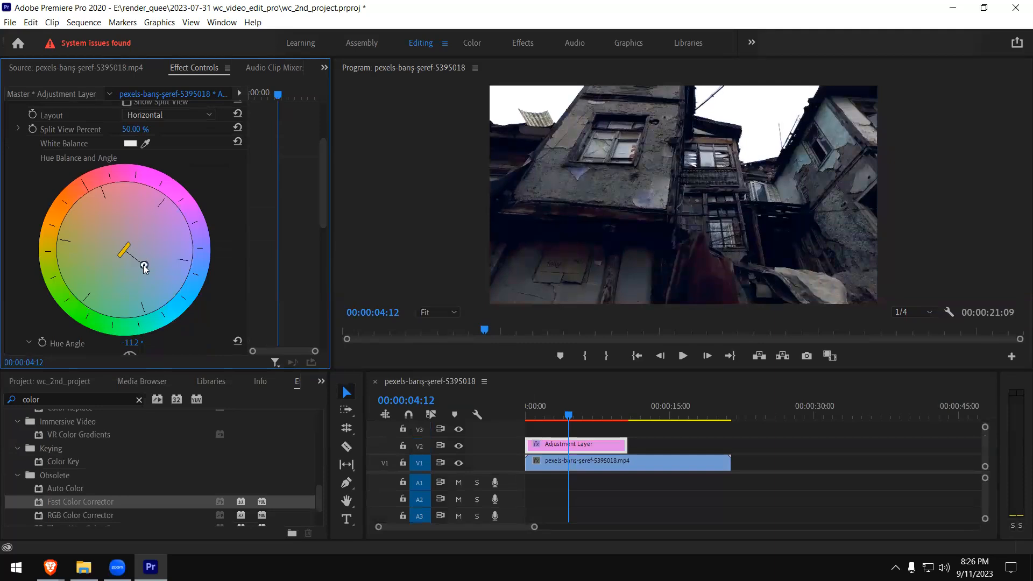
# - Play the sequence across the end of the adjustment layer twice to compare corrected and uncorrected footage
pyautogui.click(593, 417)
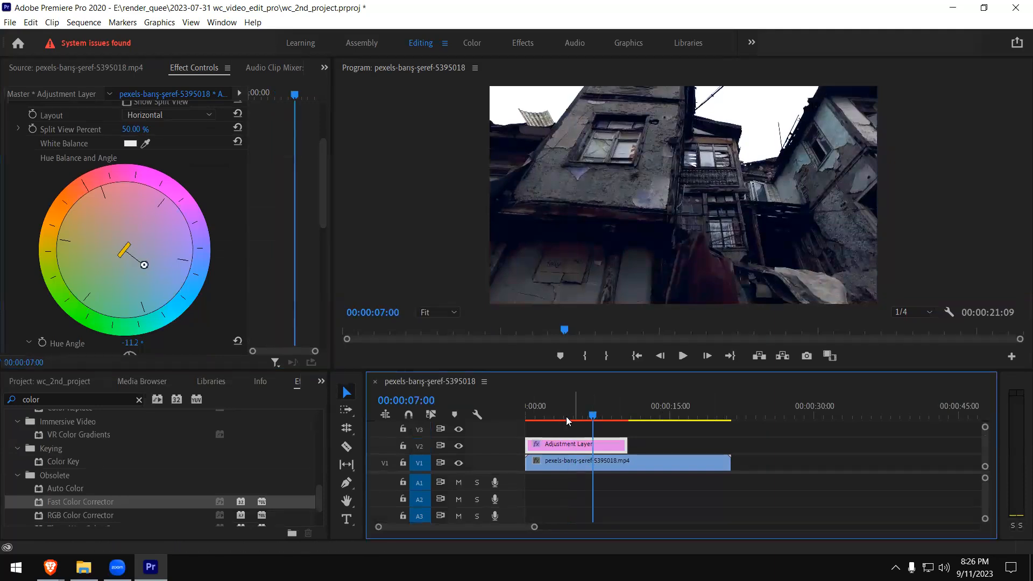
pyautogui.click(682, 356)
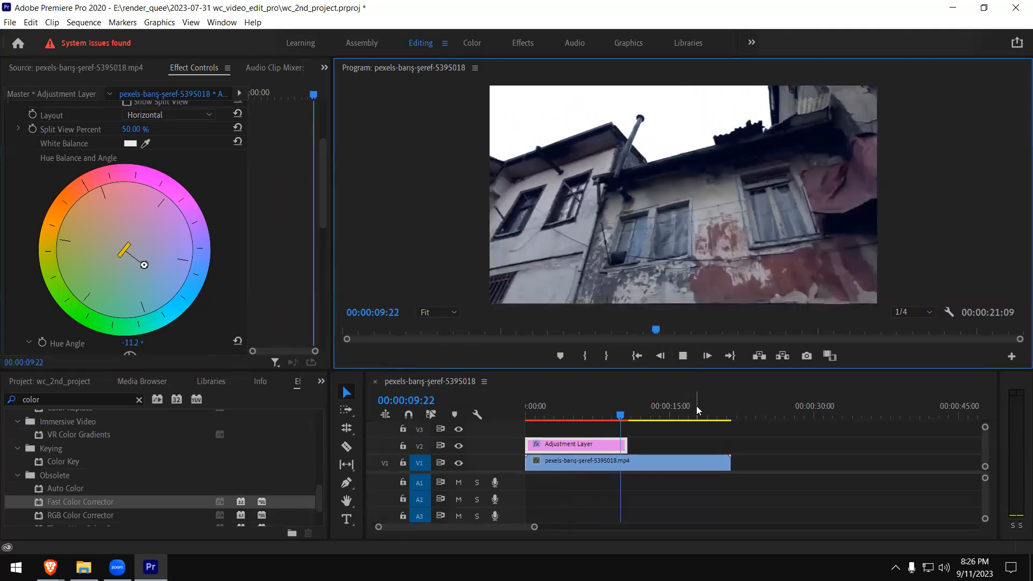
pyautogui.press('space')
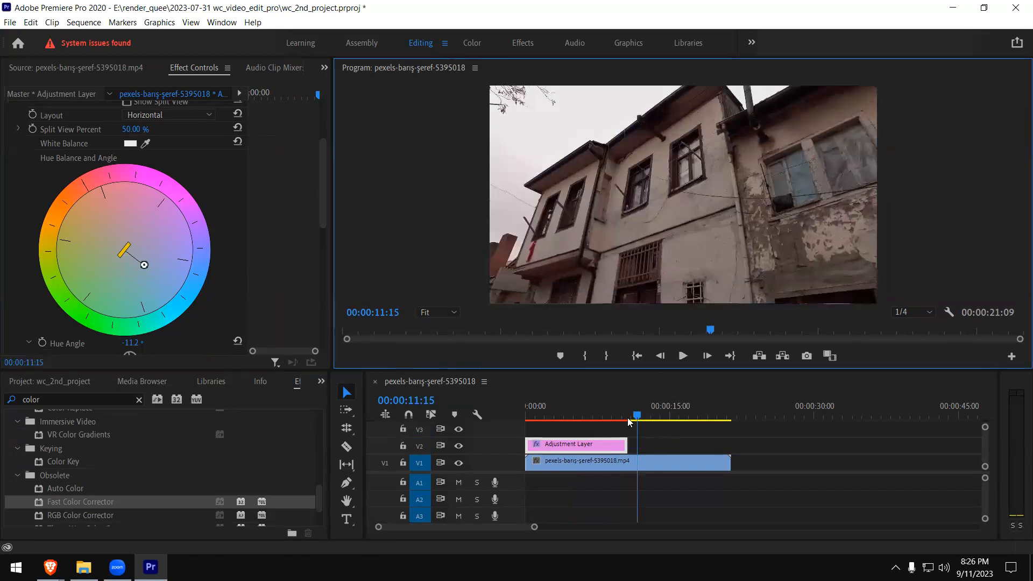
pyautogui.click(587, 416)
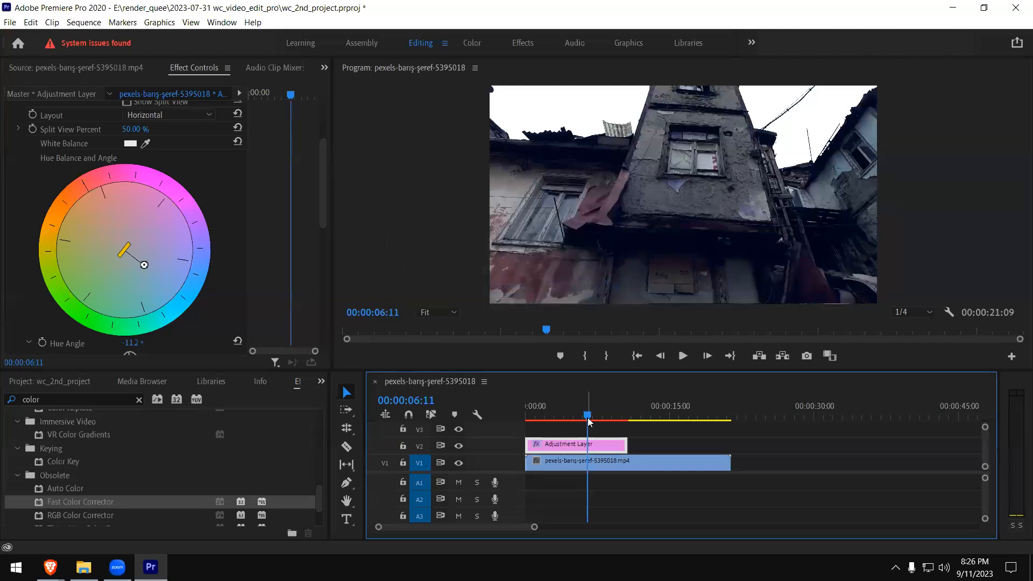
pyautogui.press('space')
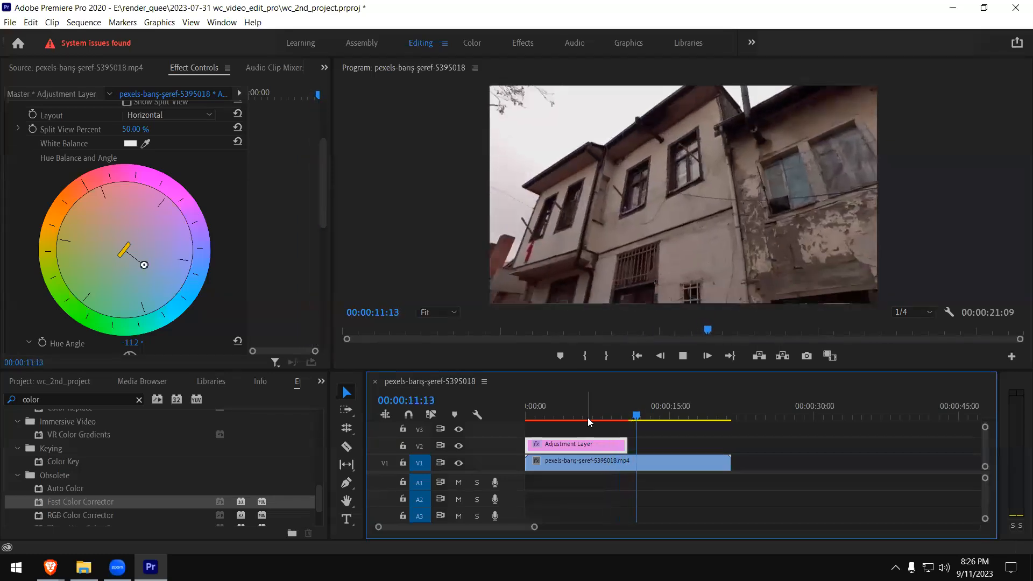
pyautogui.press('space')
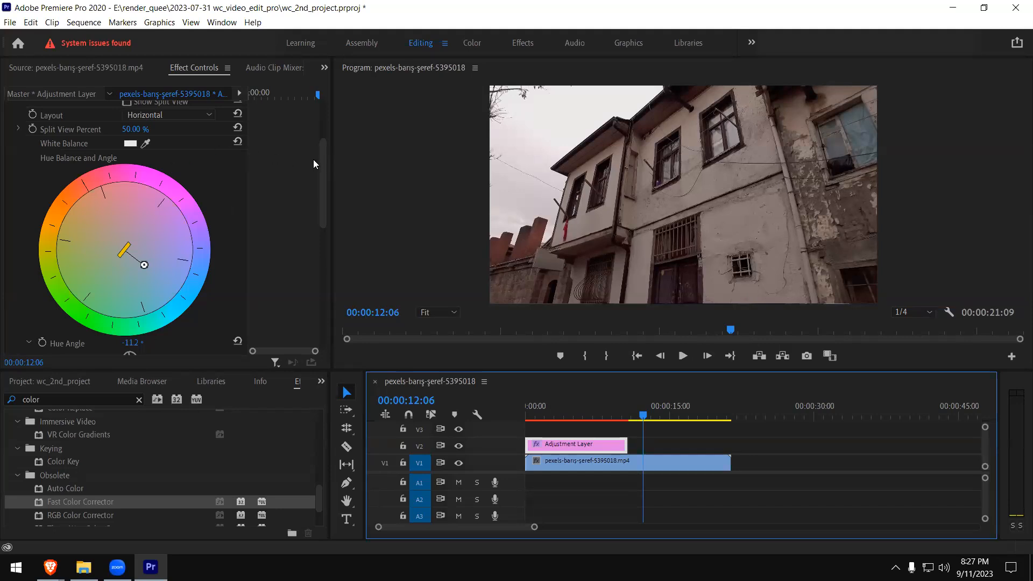
# - Remove the Fast Color Corrector from the adjustment layer and place the playhead at 00:00:07:00
pyautogui.moveTo(324, 170); pyautogui.dragTo(331, 141)
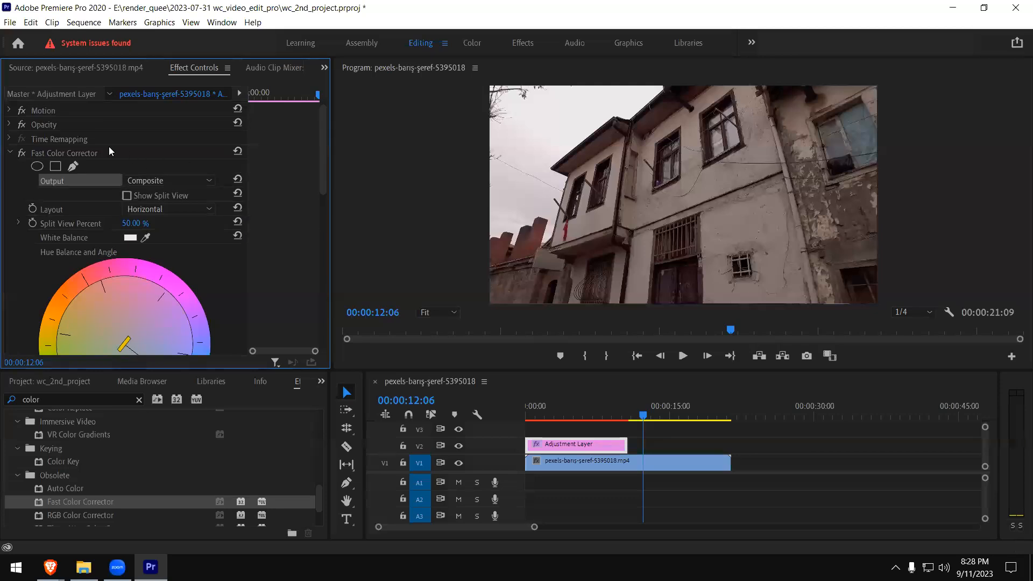
pyautogui.click(60, 156)
pyautogui.press('Delete')
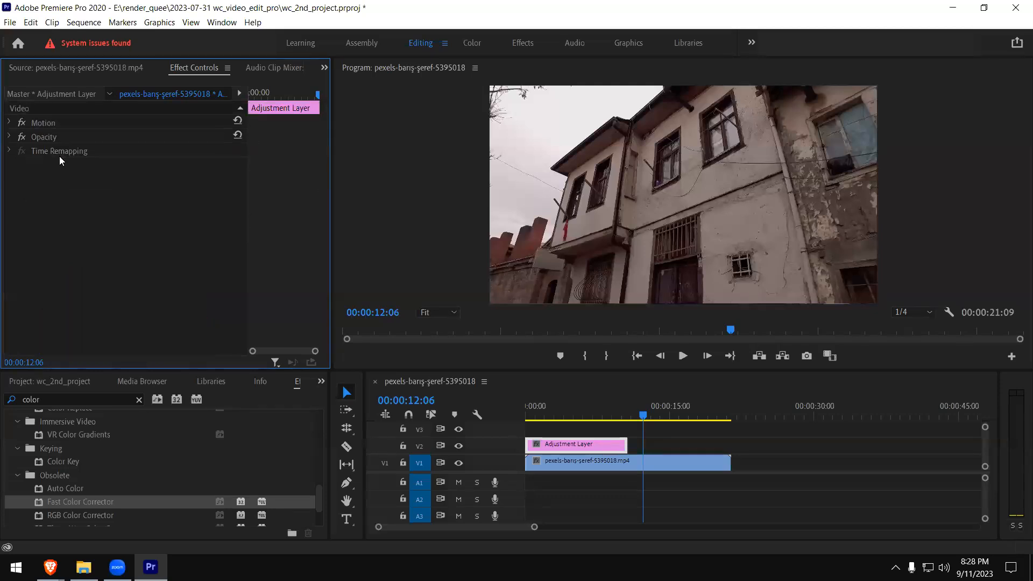
pyautogui.click(594, 410)
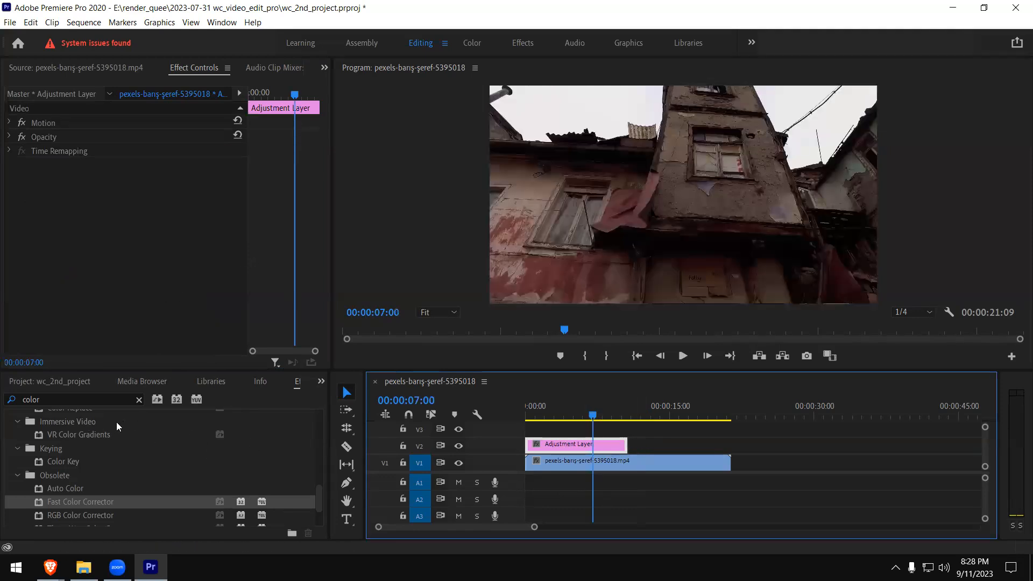
# - Search the effects library for white- and black-related effects, ending with the term "white"
pyautogui.click(66, 487)
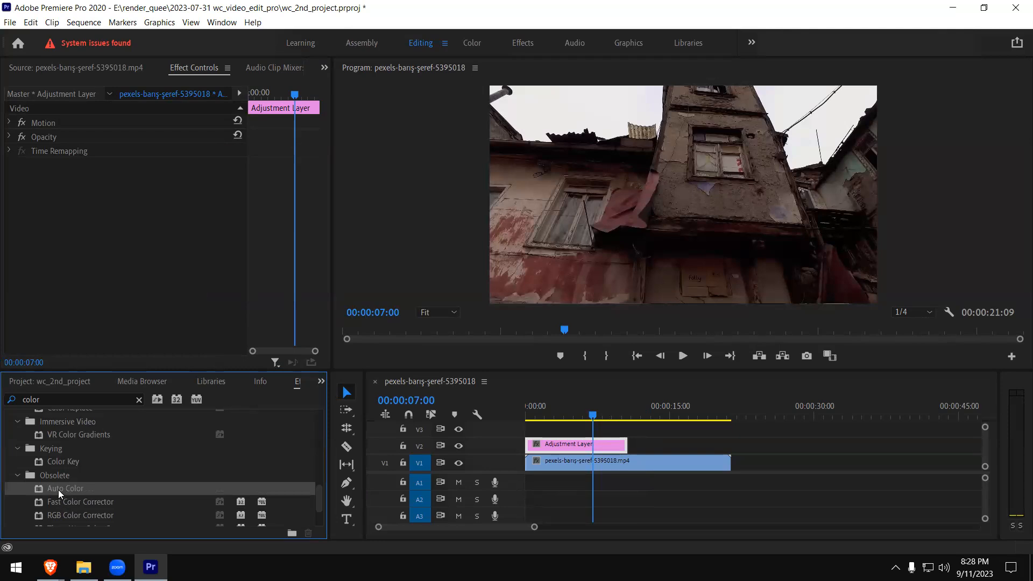
pyautogui.moveTo(70, 397); pyautogui.dragTo(1, 392)
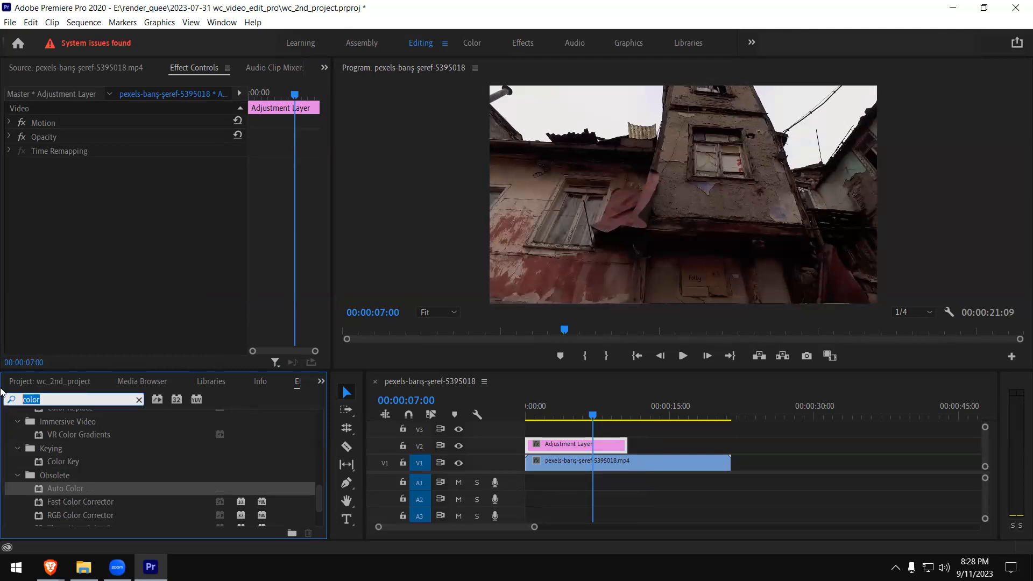
pyautogui.write('white')
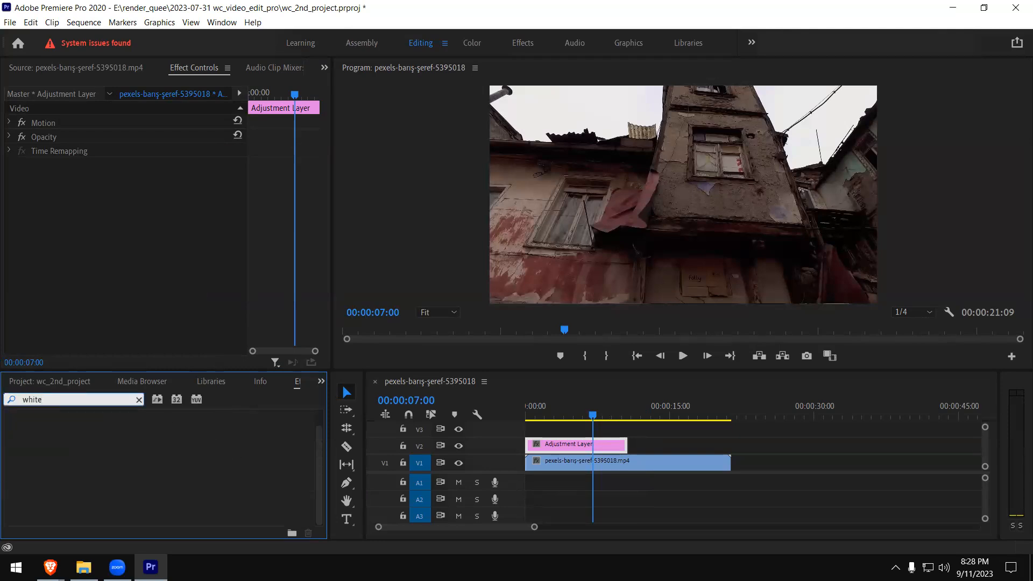
pyautogui.hotkey('ctrl', 'a')
pyautogui.write('balck')
pyautogui.press('BackSpace')
pyautogui.press('BackSpace')
pyautogui.press('BackSpace')
pyautogui.press('BackSpace')
pyautogui.press('BackSpace')
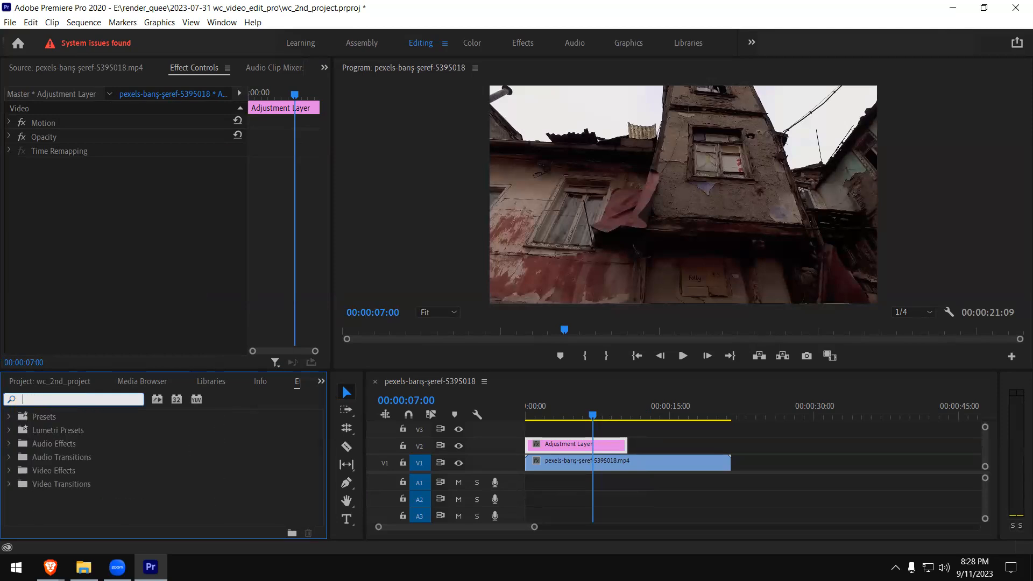
pyautogui.write('white')
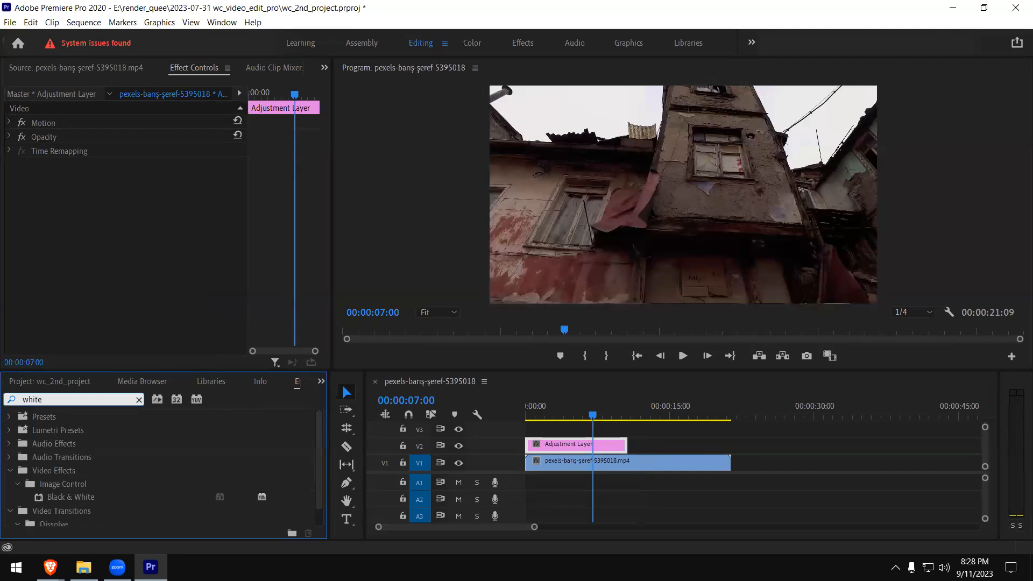
# - Search the effects for "color", reapply Fast Color Corrector to the adjustment layer, and preview its defaults at 00:00:03:23
pyautogui.hotkey('ctrl', 'a')
pyautogui.write('color')
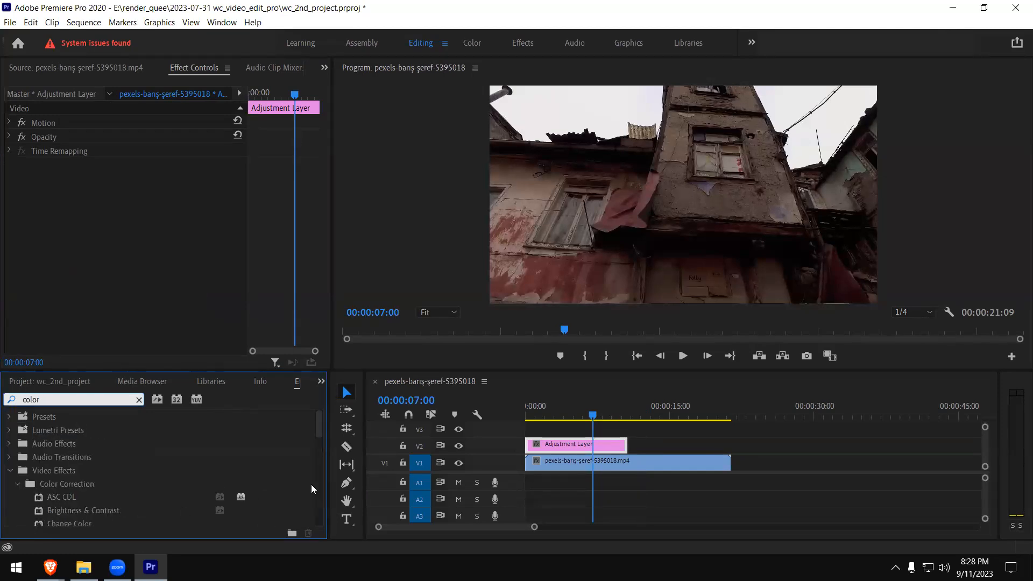
pyautogui.moveTo(318, 430); pyautogui.dragTo(294, 504)
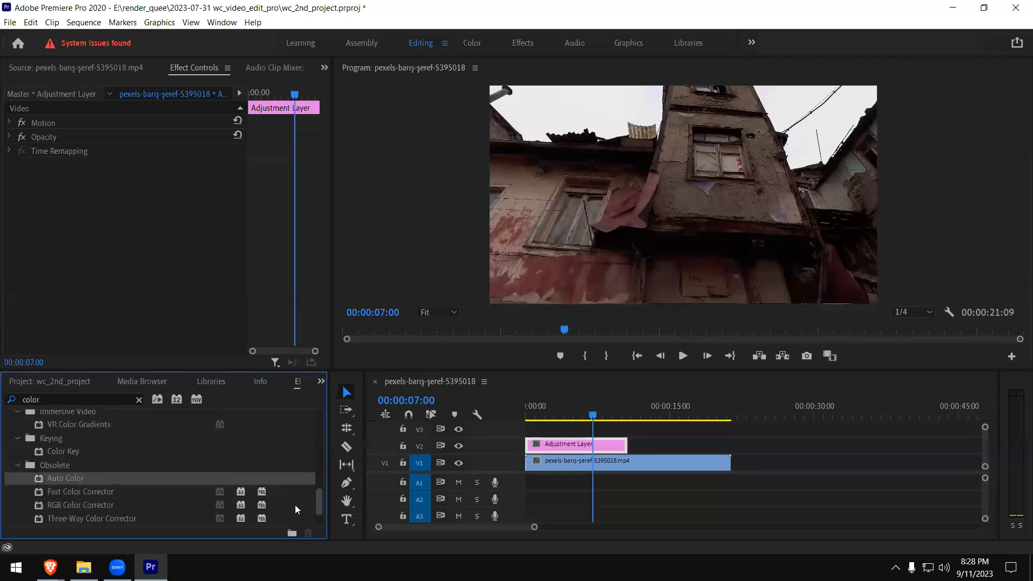
pyautogui.moveTo(92, 492); pyautogui.dragTo(560, 444)
pyautogui.click(564, 407)
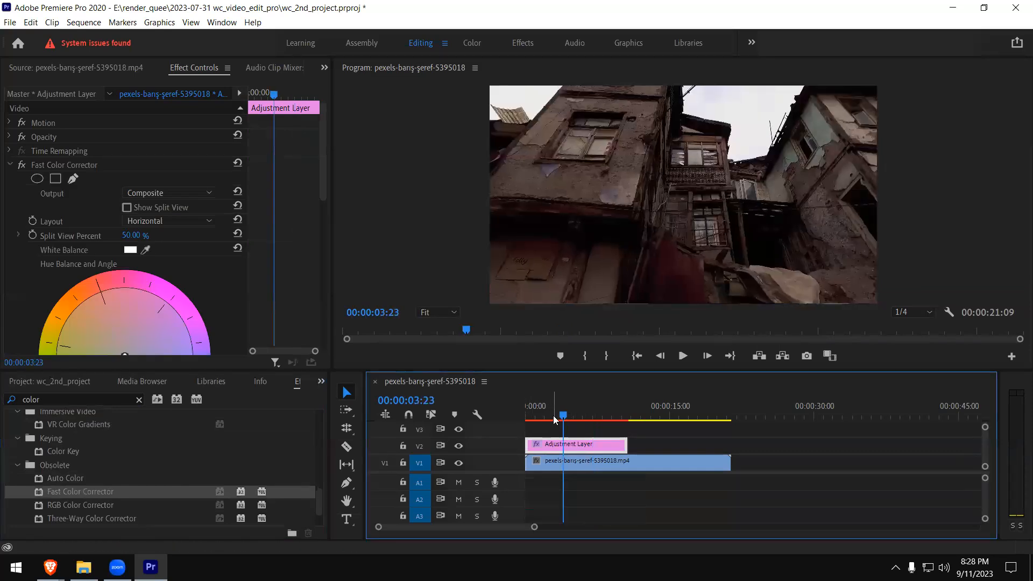
pyautogui.moveTo(321, 188); pyautogui.dragTo(322, 210)
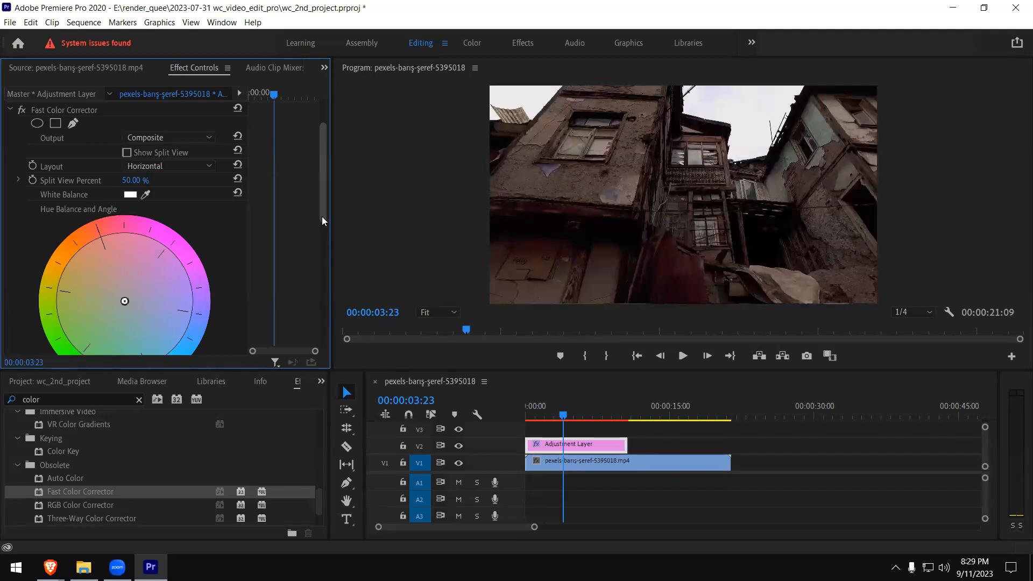
# - Switch to the Brave browser and search Google Images for "bad white balance example"
pyautogui.moveTo(50, 566)
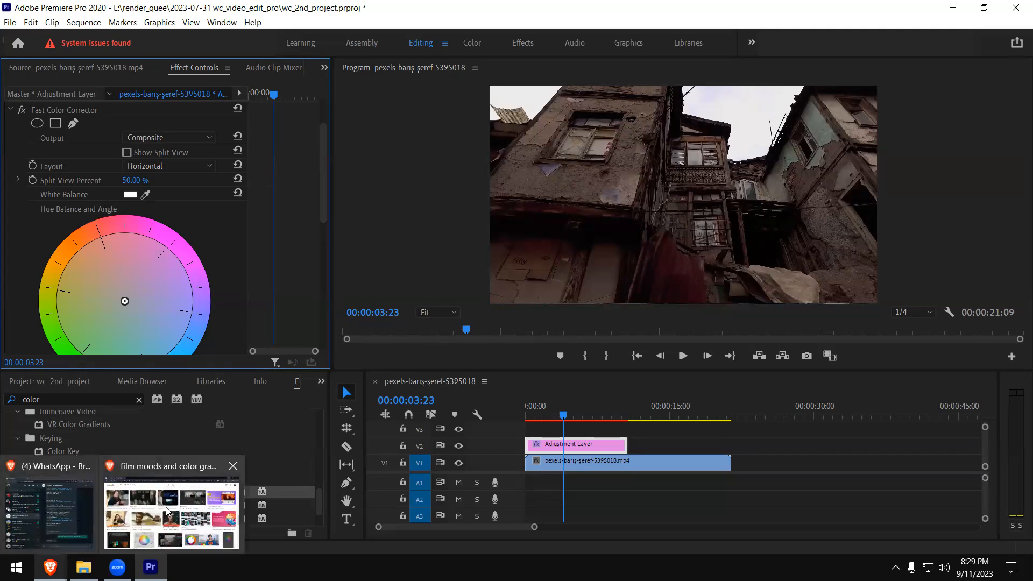
pyautogui.click(192, 517)
pyautogui.moveTo(265, 65); pyautogui.dragTo(5, 60)
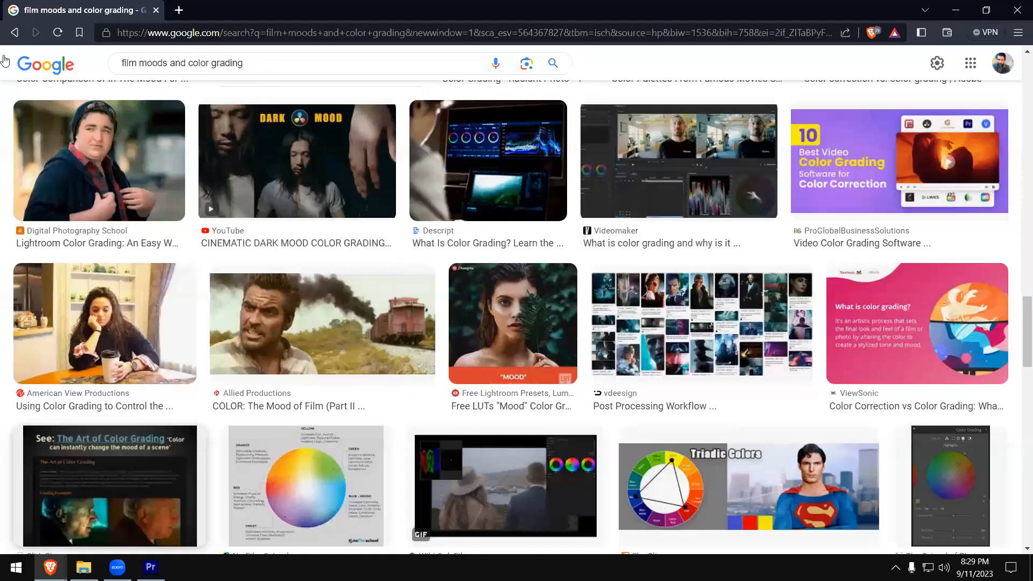
pyautogui.write('bad ')
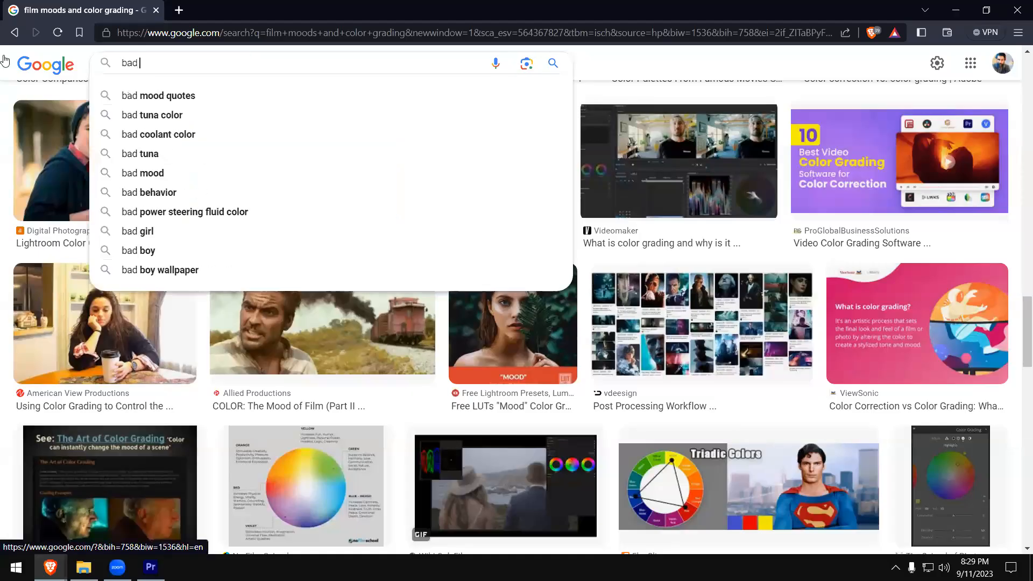
pyautogui.write('white balance ')
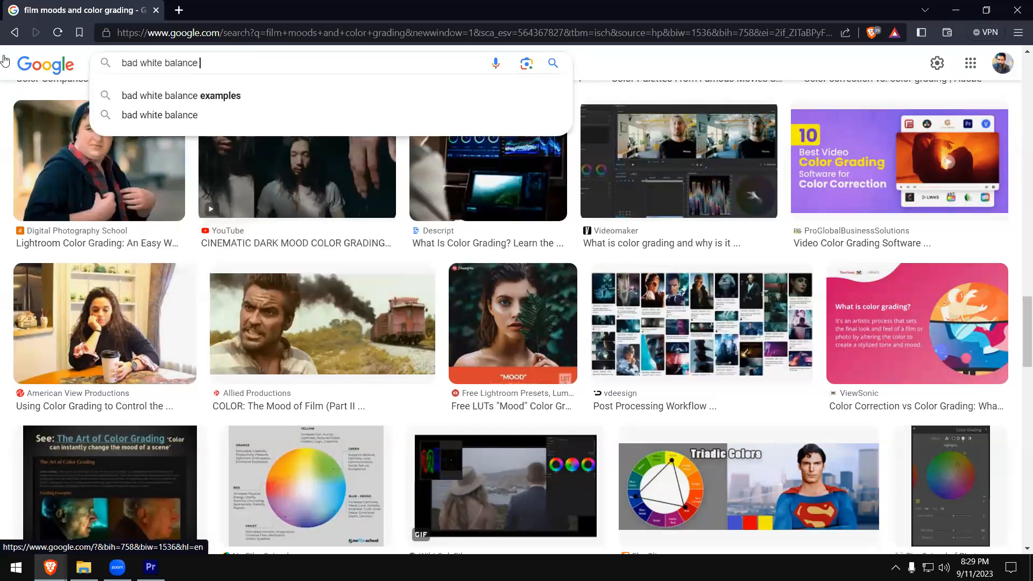
pyautogui.write('example')
pyautogui.press('Return')
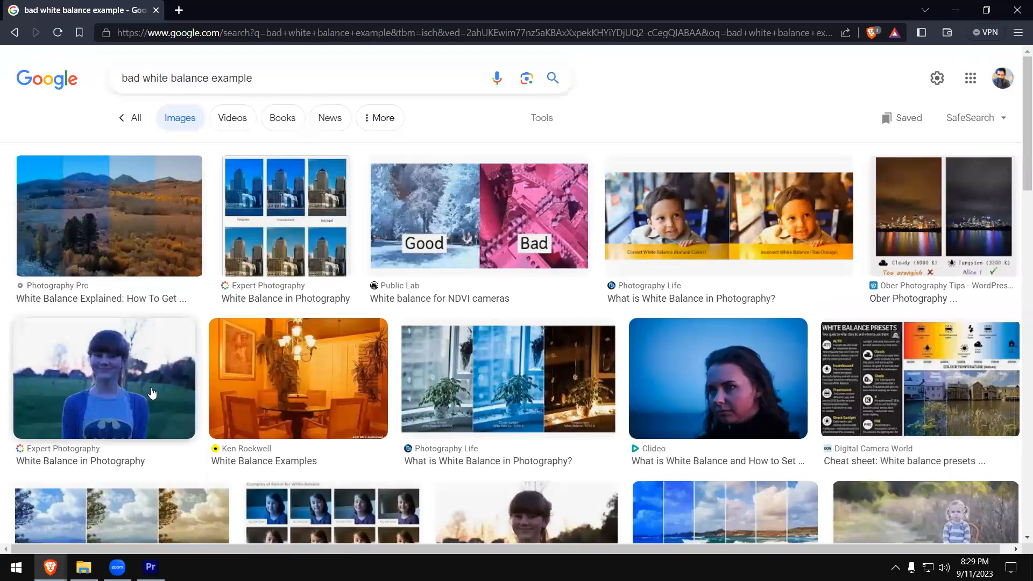
# - Open the Expert Photography result of the girl outdoors and save the image to the Desktop as white-balance-10.webp
pyautogui.click(169, 419)
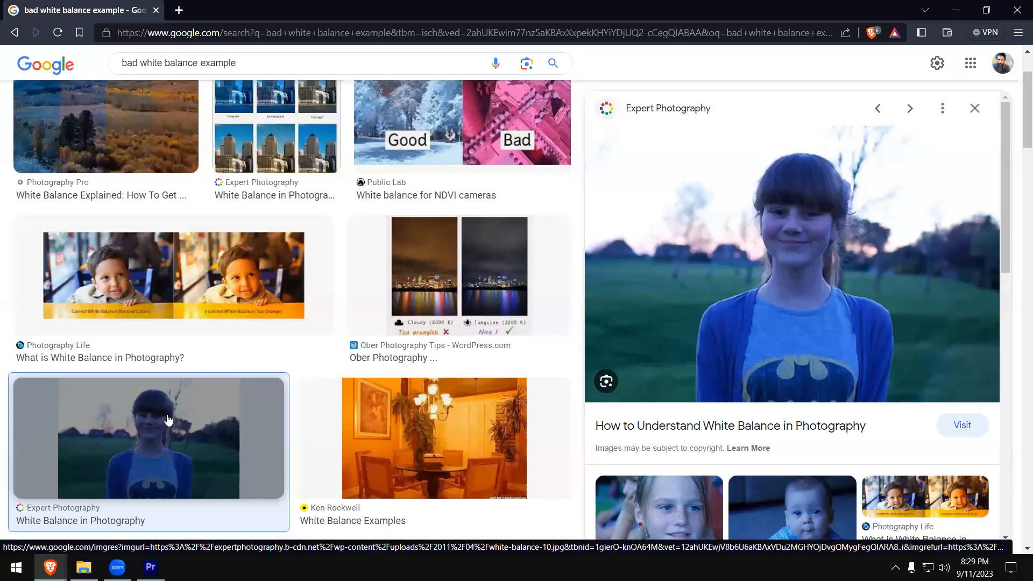
pyautogui.rightClick(736, 135)
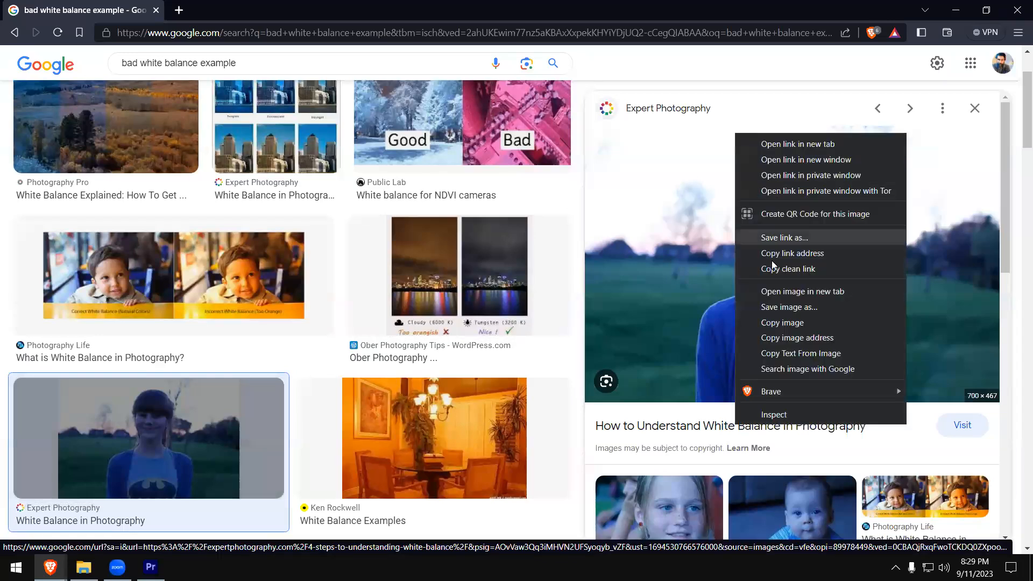
pyautogui.click(786, 308)
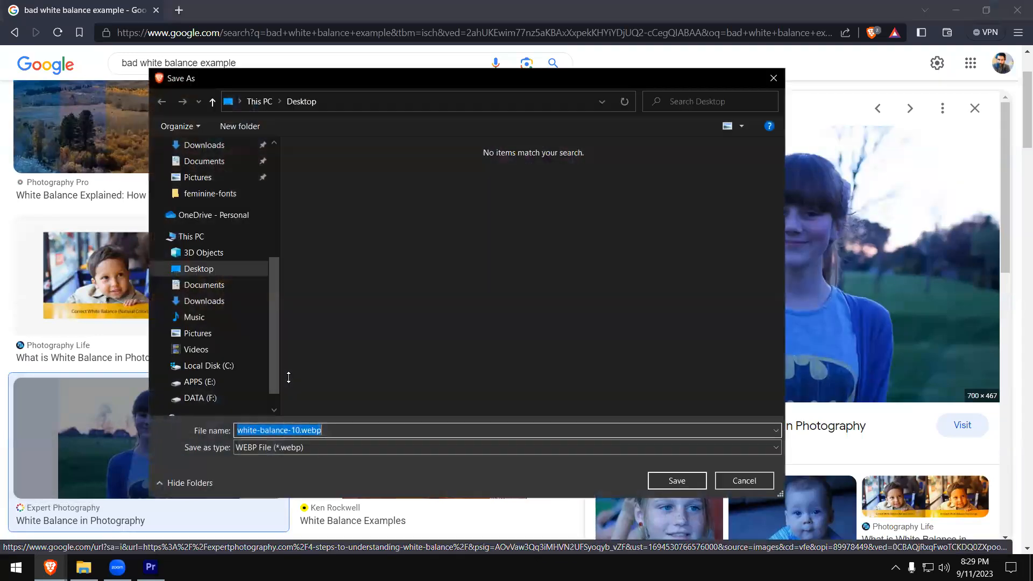
pyautogui.moveTo(274, 328); pyautogui.dragTo(289, 158)
pyautogui.click(199, 172)
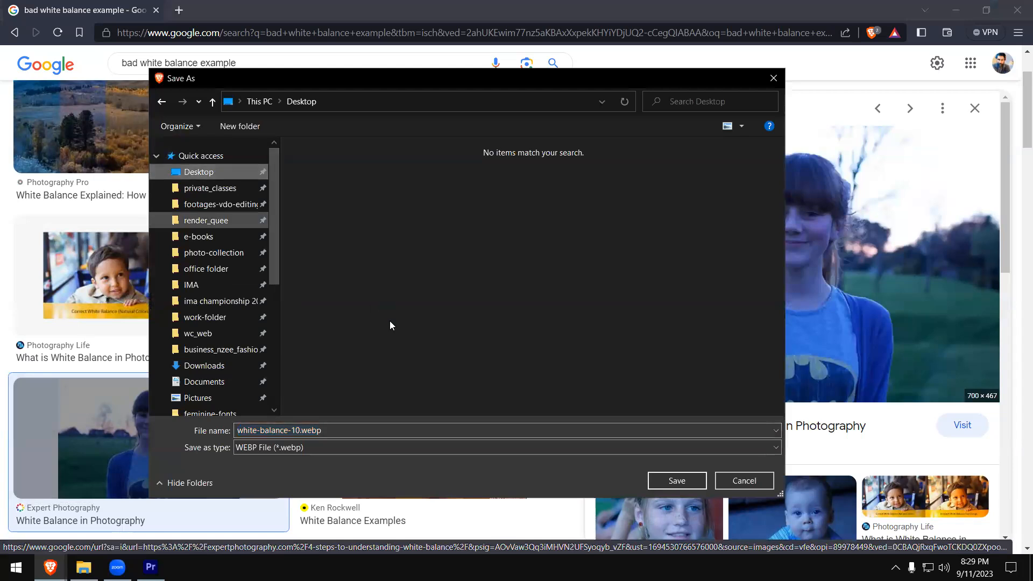
pyautogui.click(679, 480)
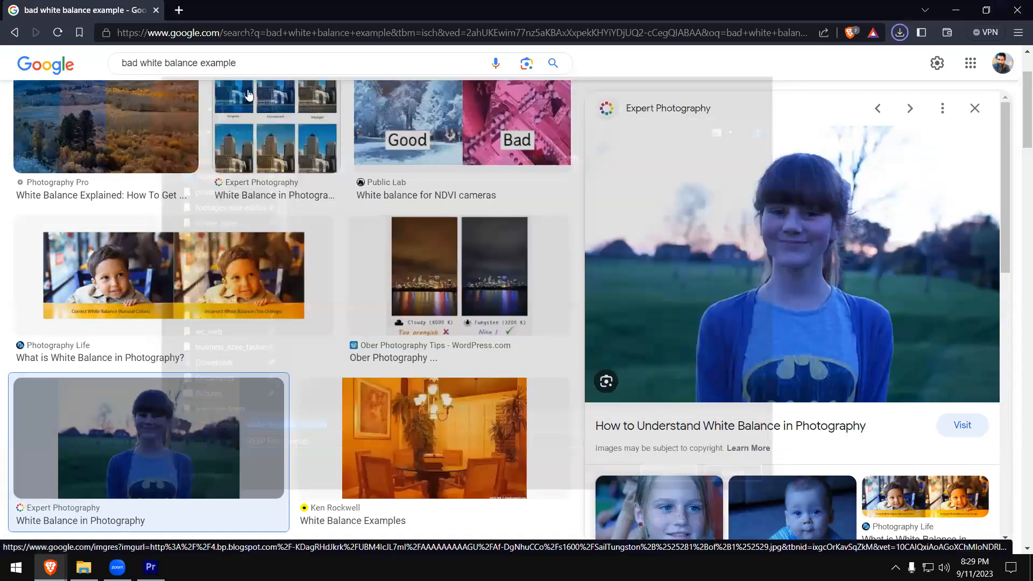
# - Switch to Premiere Pro and import white-balance-10.webp from the Desktop into the project
pyautogui.hotkey('alt', 'Tab')
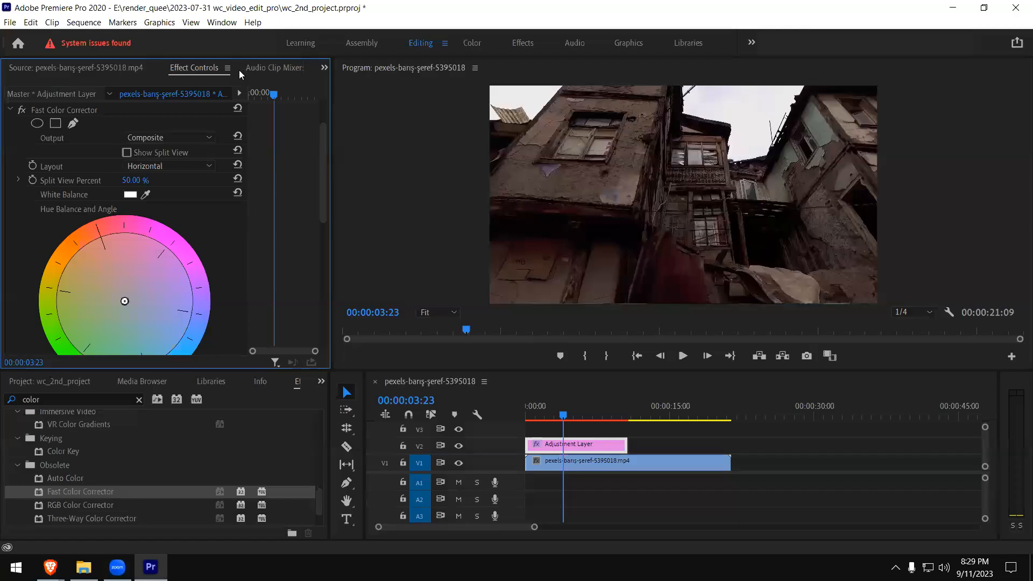
pyautogui.click(24, 383)
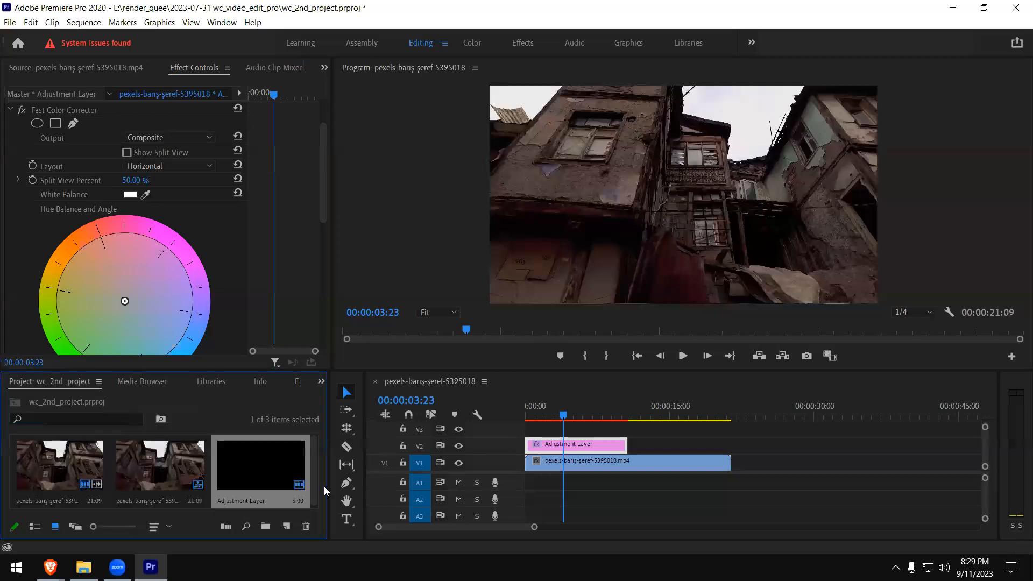
pyautogui.moveTo(265, 369); pyautogui.dragTo(267, 270)
pyautogui.doubleClick(207, 452)
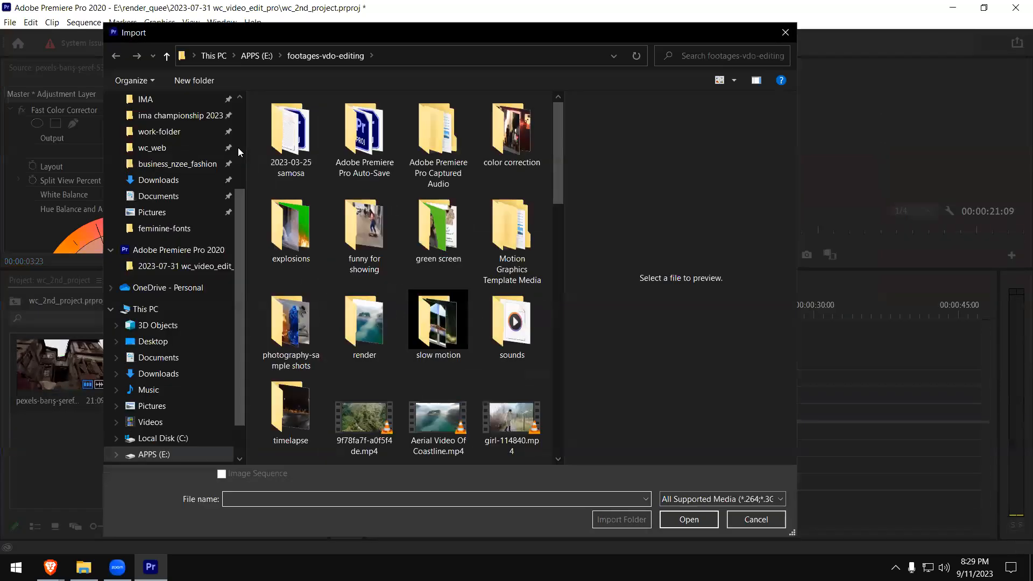
pyautogui.click(166, 132)
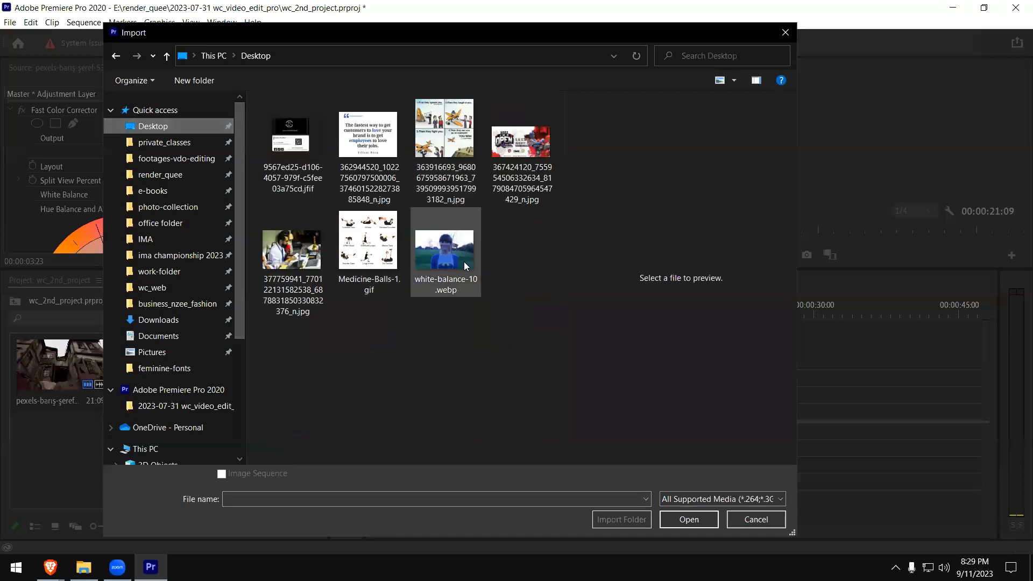
pyautogui.click(464, 262)
pyautogui.click(673, 524)
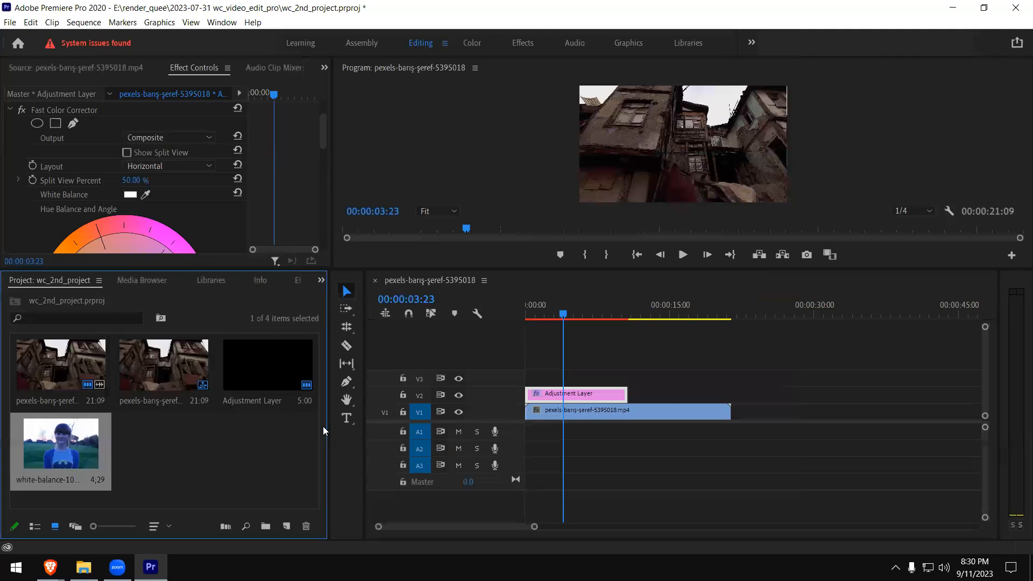
# - Replace the building footage on V1 with white-balance-10.webp at the sequence start and place the playhead at 00:00:01:19
pyautogui.moveTo(324, 433); pyautogui.dragTo(251, 438)
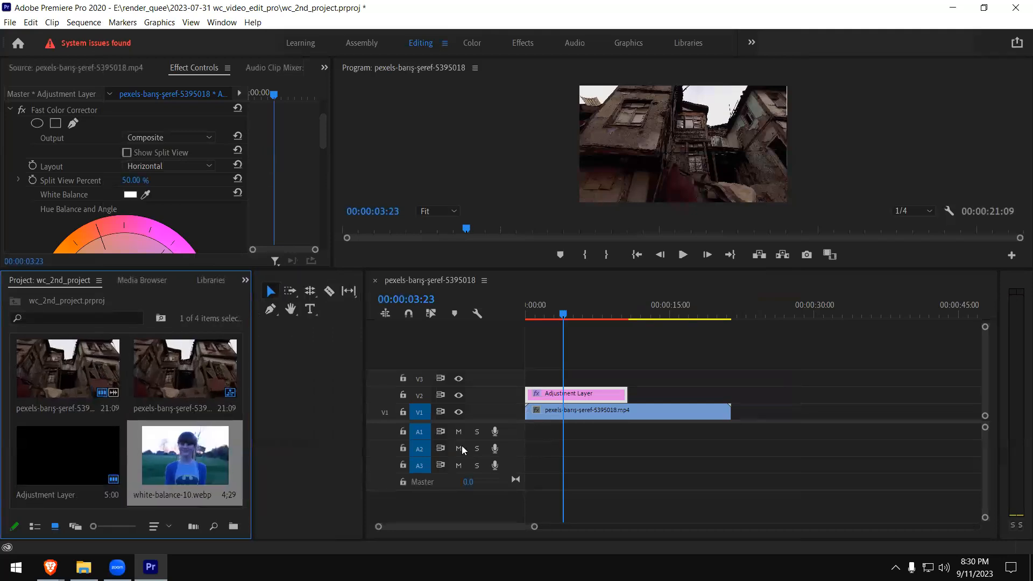
pyautogui.click(629, 411)
pyautogui.press('Delete')
pyautogui.moveTo(166, 430); pyautogui.dragTo(525, 418)
pyautogui.click(542, 307)
pyautogui.click(555, 411)
pyautogui.click(685, 143)
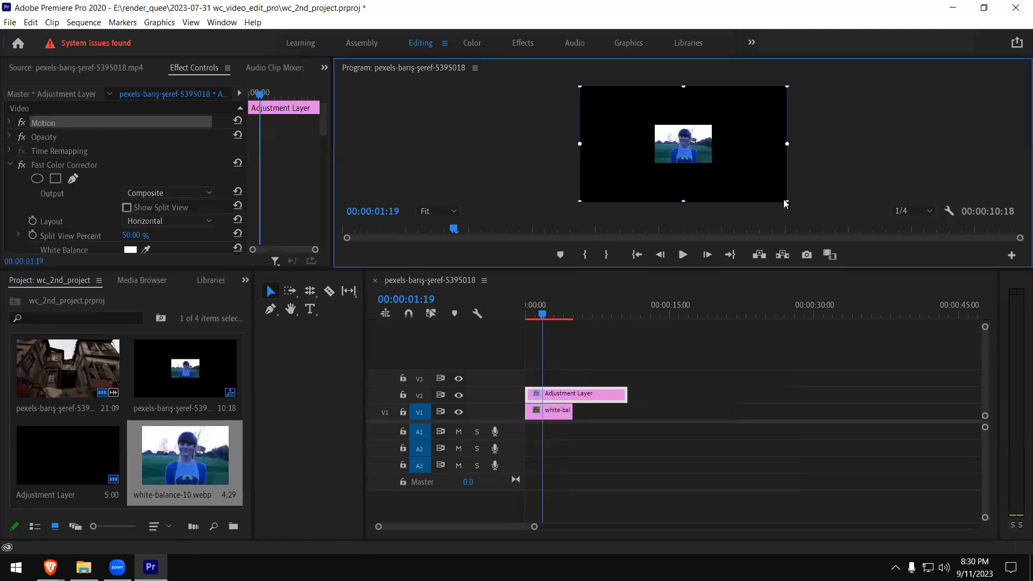
pyautogui.click(458, 395)
pyautogui.click(671, 159)
pyautogui.moveTo(786, 200); pyautogui.dragTo(816, 230)
pyautogui.hotkey('ctrl', 'z')
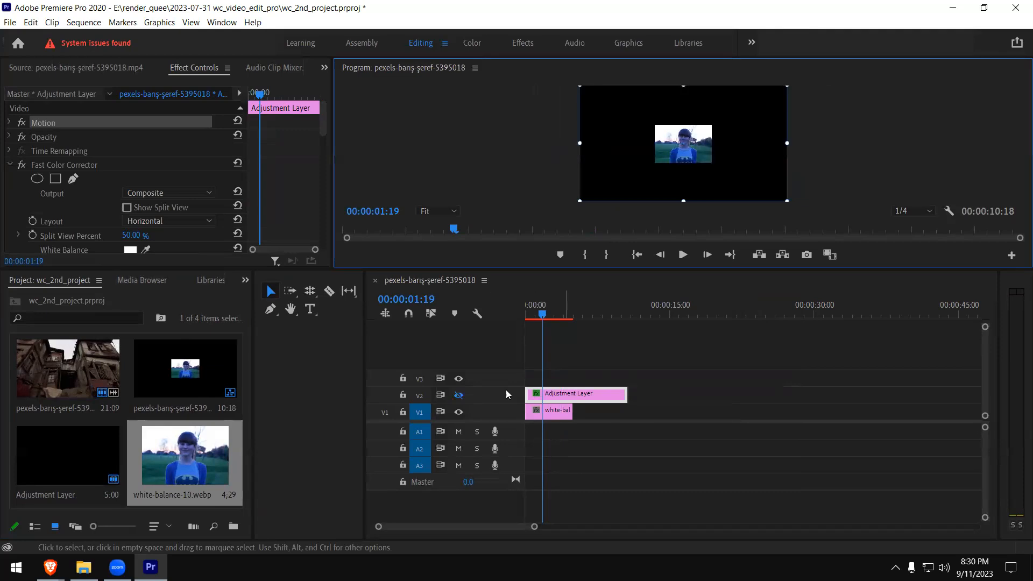
# - Lock track V2, scale the white-balance image on V1 to nearly fill the frame, and unlock V2
pyautogui.click(402, 395)
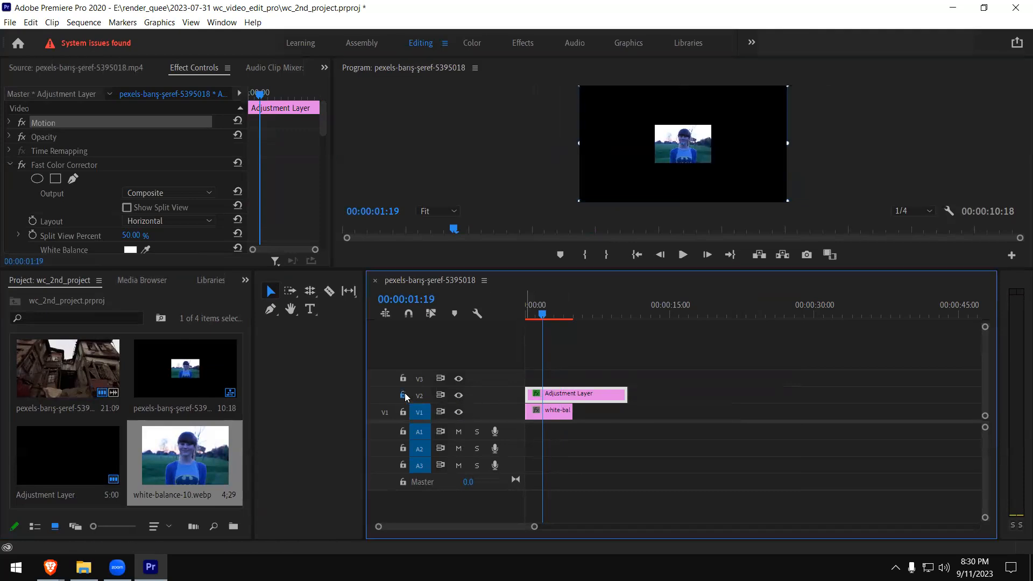
pyautogui.click(680, 144)
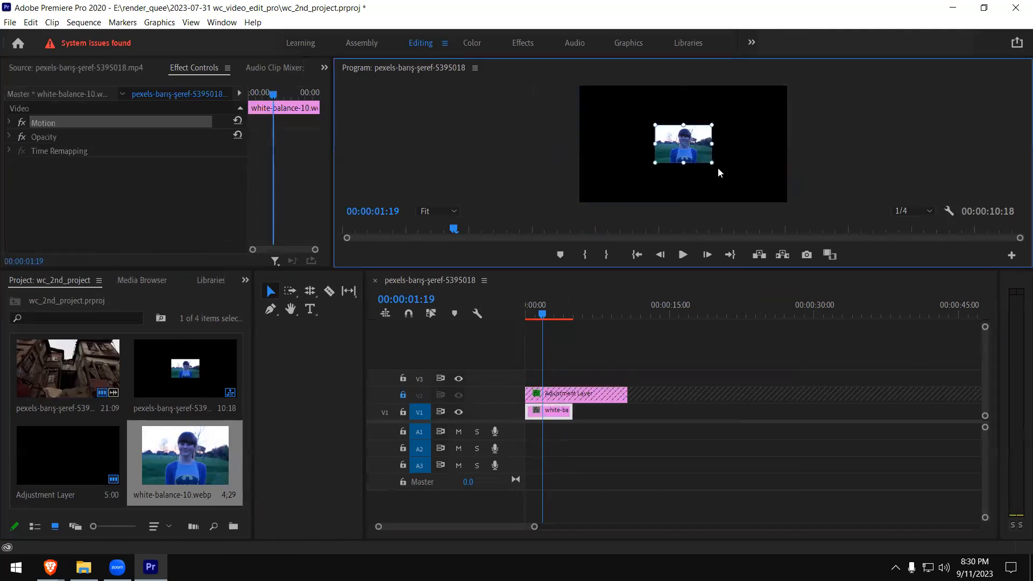
pyautogui.moveTo(713, 164); pyautogui.dragTo(798, 210)
pyautogui.click(814, 196)
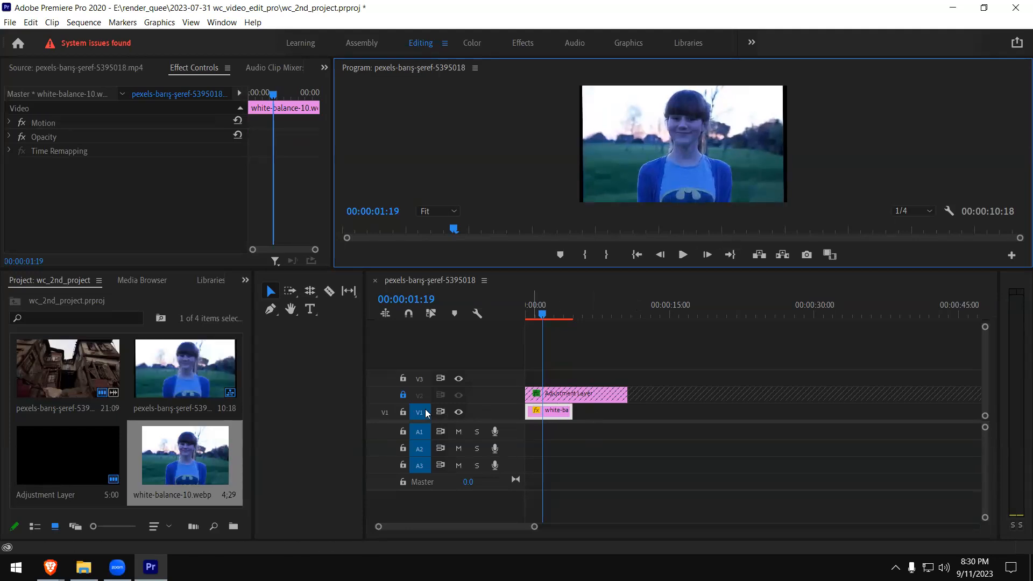
pyautogui.click(405, 397)
# - Select the adjustment layer, place the playhead at 00:00:02:16, and enlarge the Program monitor and Effect Controls area
pyautogui.click(562, 313)
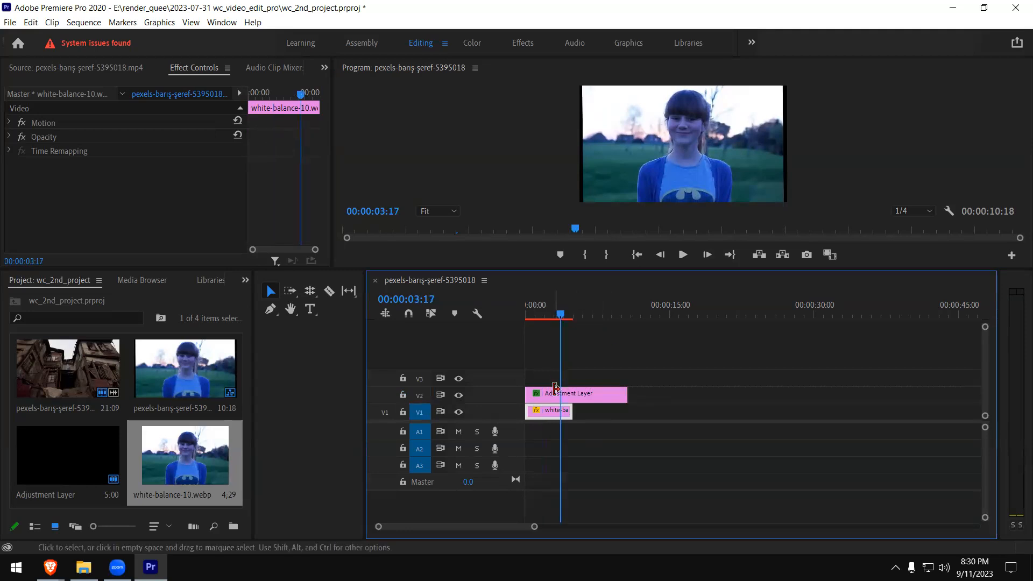
pyautogui.click(565, 394)
pyautogui.click(544, 308)
pyautogui.moveTo(545, 307); pyautogui.dragTo(549, 307)
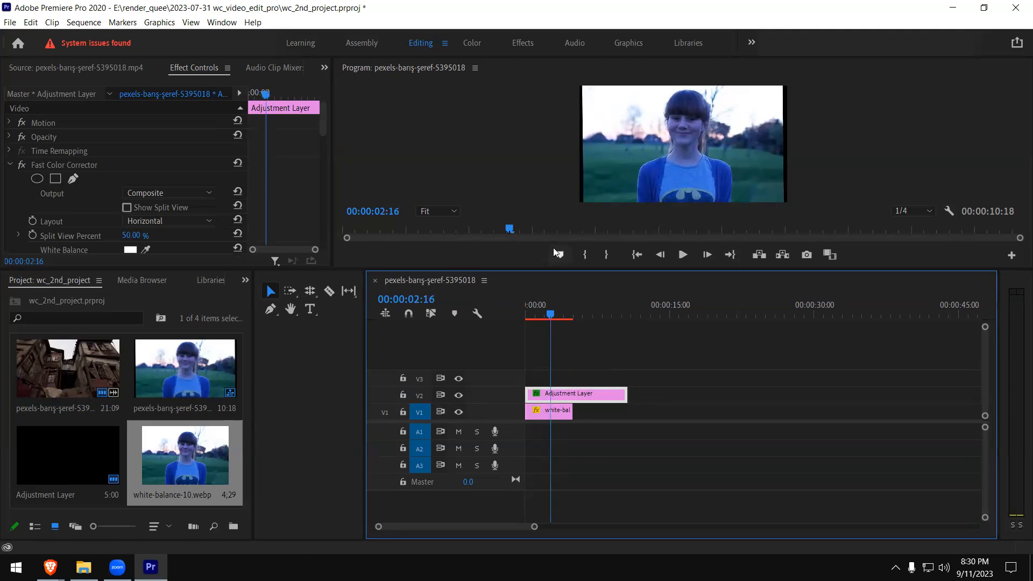
pyautogui.moveTo(529, 269); pyautogui.dragTo(532, 372)
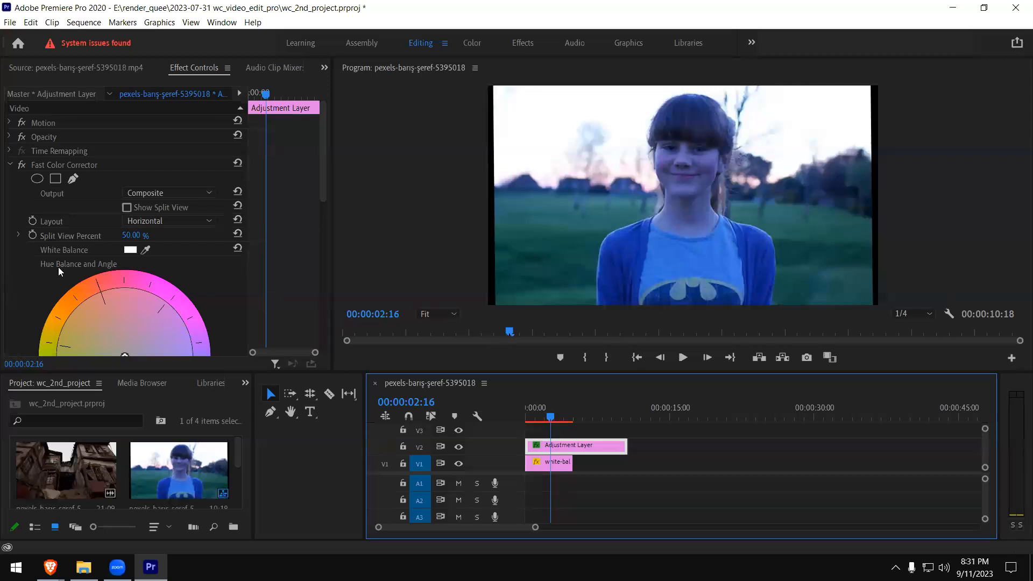
# - Sample several areas of the image with Fast Color Corrector's White Balance eyedropper, ending with a blue reference color
pyautogui.click(144, 251)
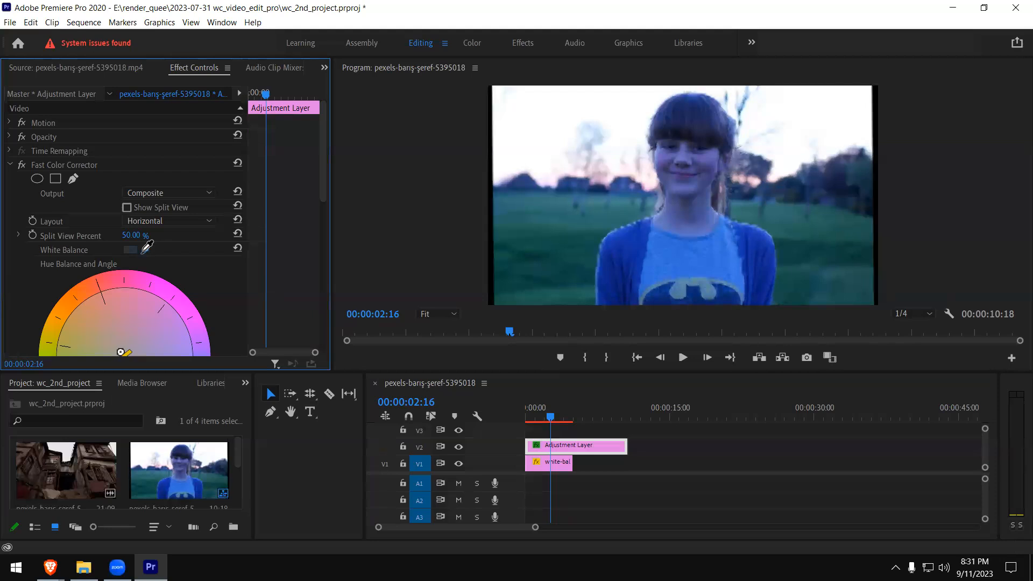
pyautogui.moveTo(789, 237); pyautogui.dragTo(796, 201)
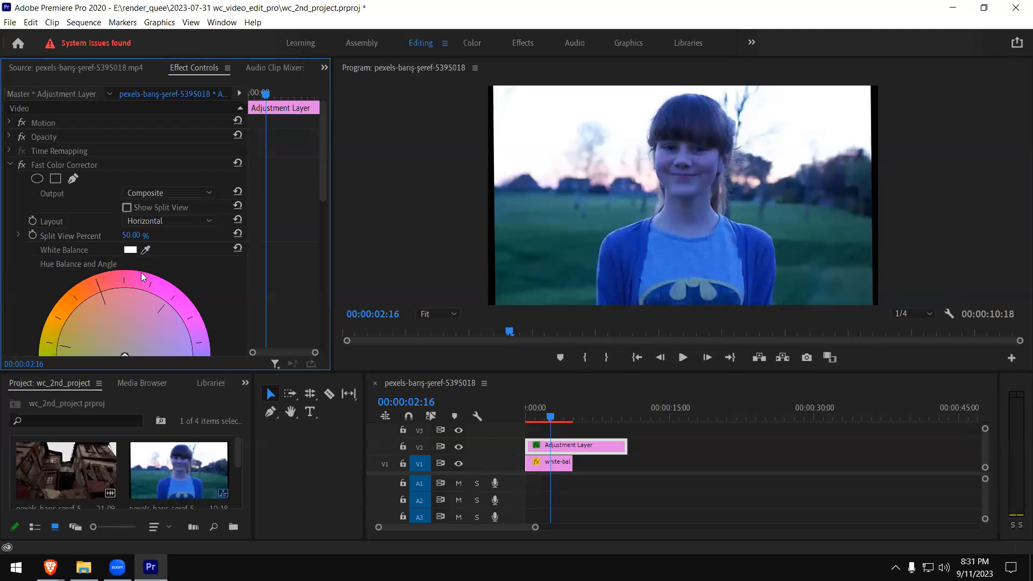
pyautogui.moveTo(145, 249); pyautogui.dragTo(754, 218)
pyautogui.moveTo(145, 249); pyautogui.dragTo(685, 205)
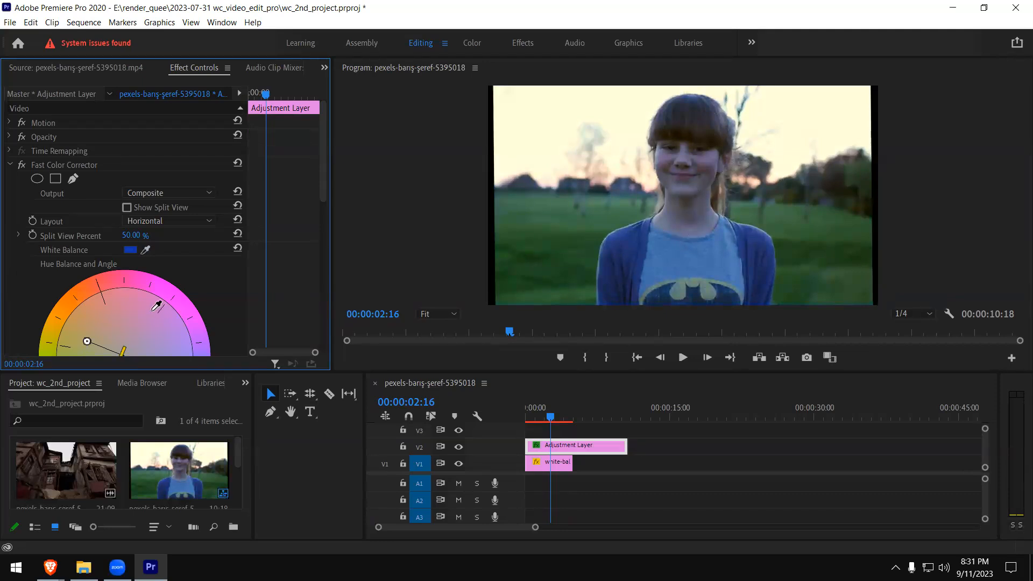
pyautogui.moveTo(147, 251); pyautogui.dragTo(654, 213)
pyautogui.moveTo(149, 245); pyautogui.dragTo(535, 175)
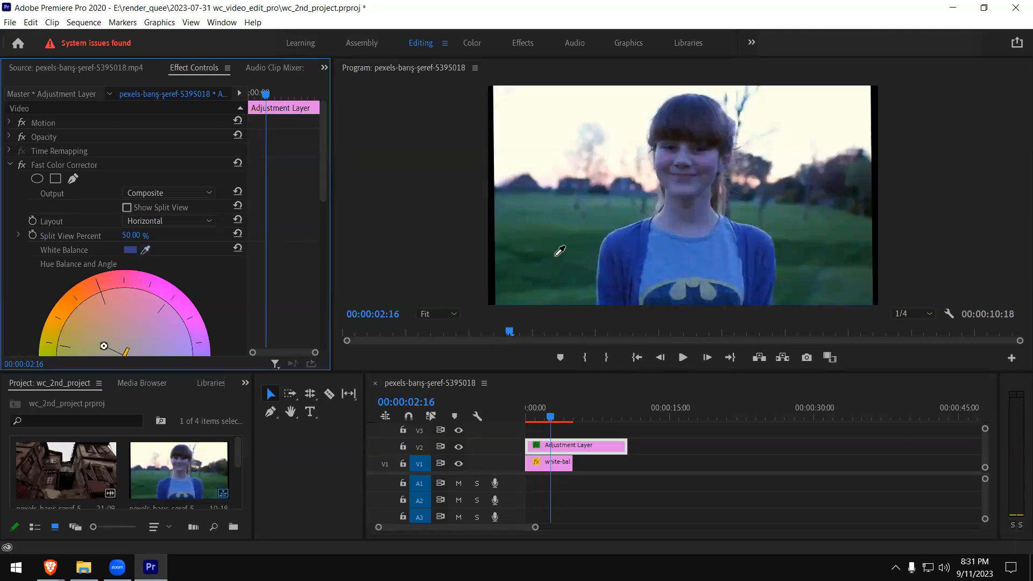
# - Push the hue balance handle on the color wheel farther toward orange to warm the image
pyautogui.moveTo(324, 179); pyautogui.dragTo(326, 219)
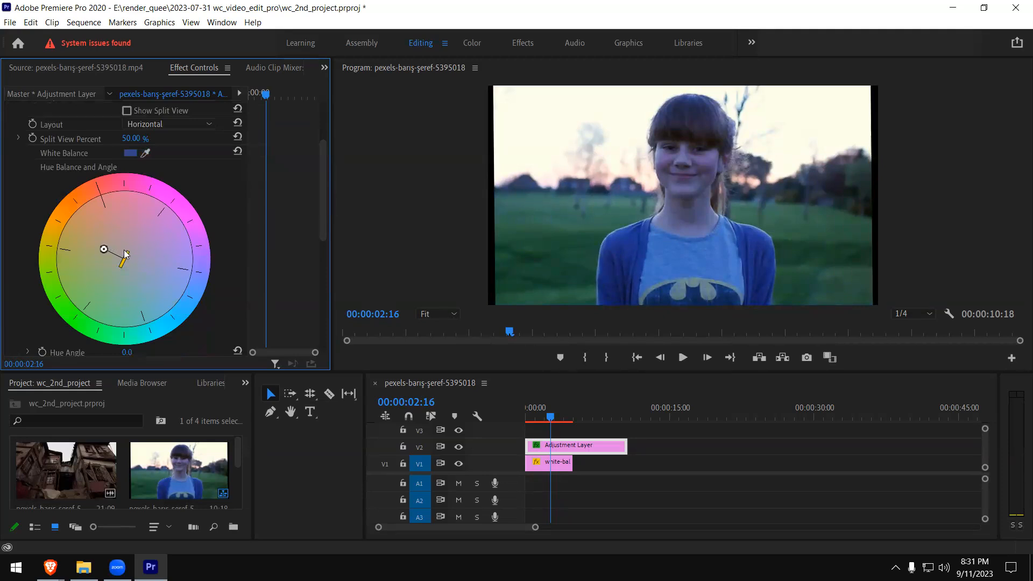
pyautogui.moveTo(103, 248); pyautogui.dragTo(103, 245)
pyautogui.moveTo(93, 240); pyautogui.dragTo(83, 226)
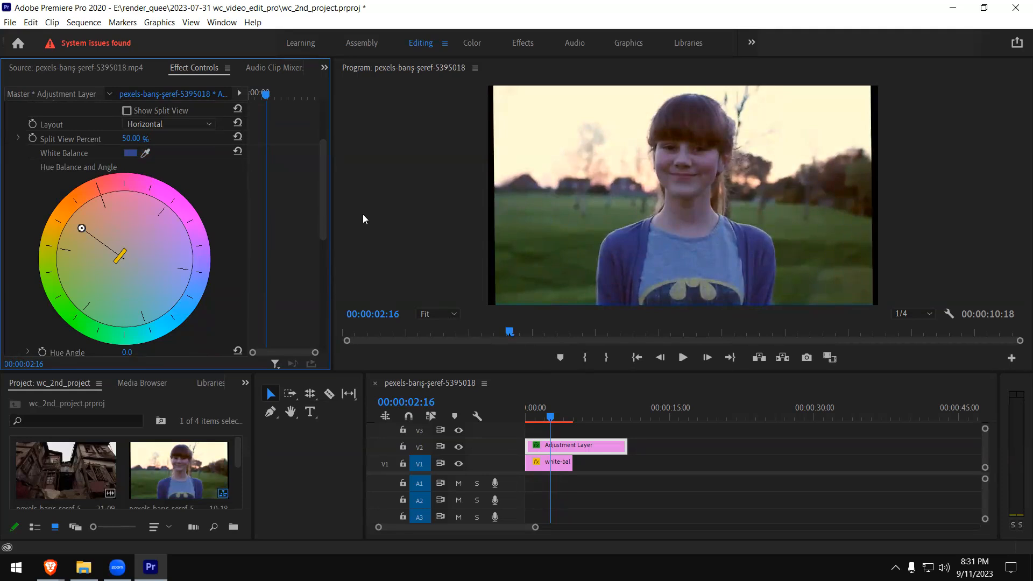
# - Toggle Fast Color Corrector off and on twice to compare the image before and after correction
pyautogui.moveTo(322, 183); pyautogui.dragTo(325, 155)
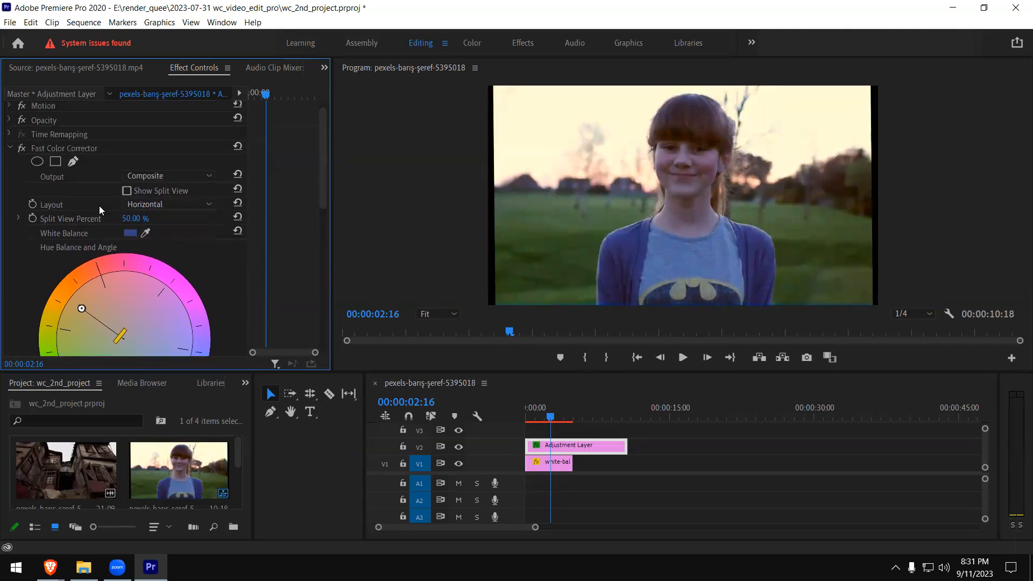
pyautogui.click(23, 151)
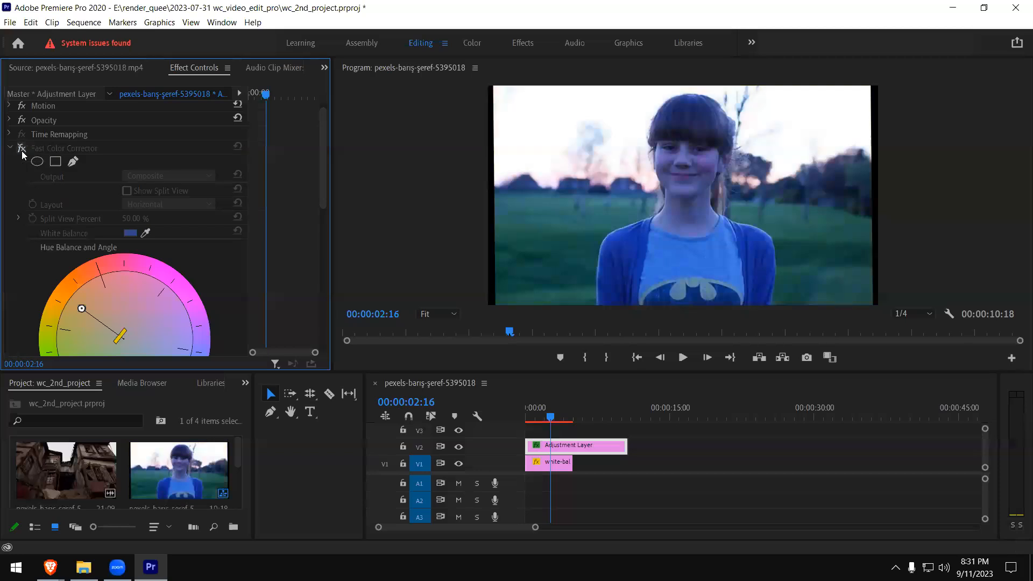
pyautogui.click(22, 151)
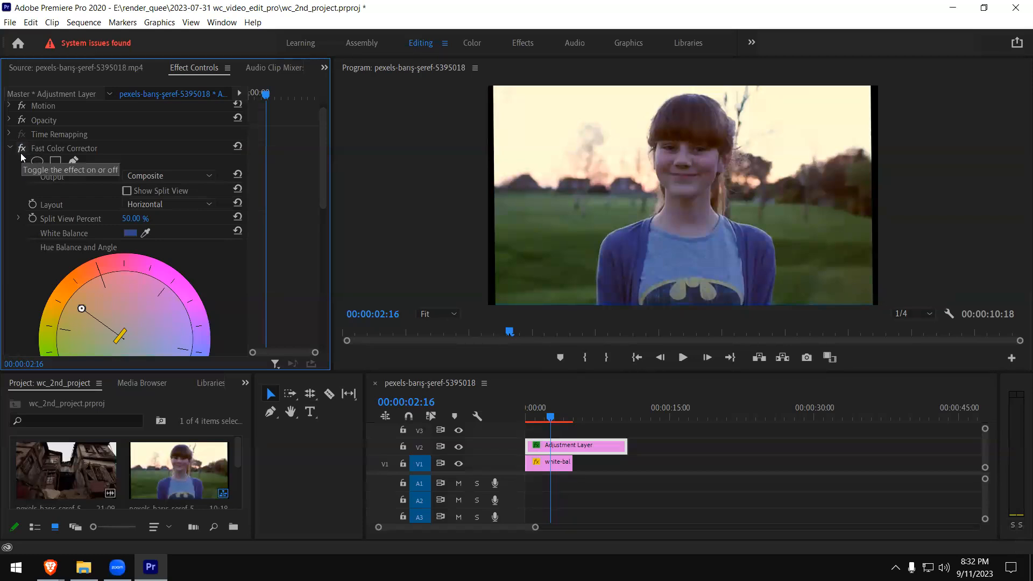
pyautogui.click(21, 151)
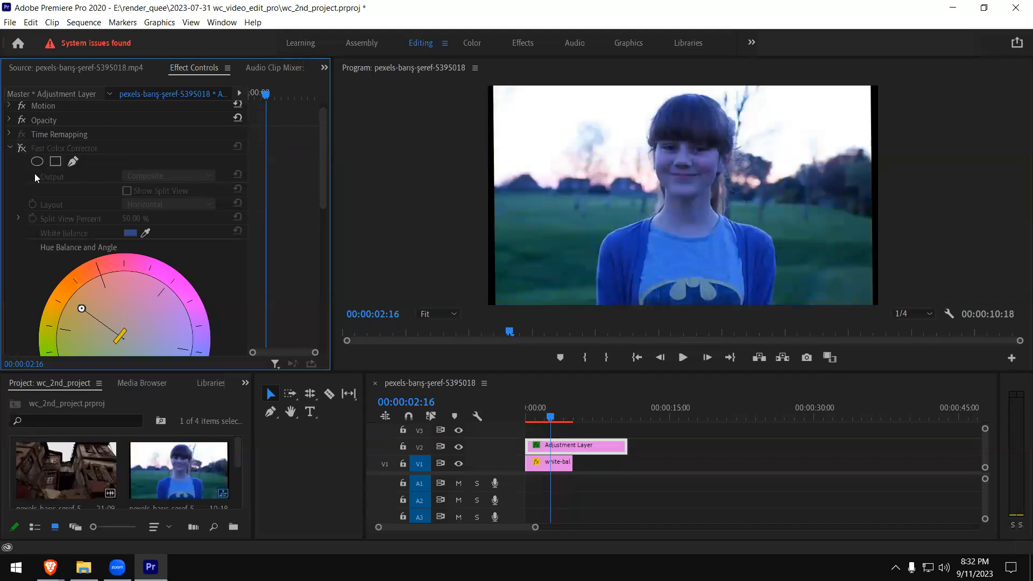
pyautogui.click(21, 150)
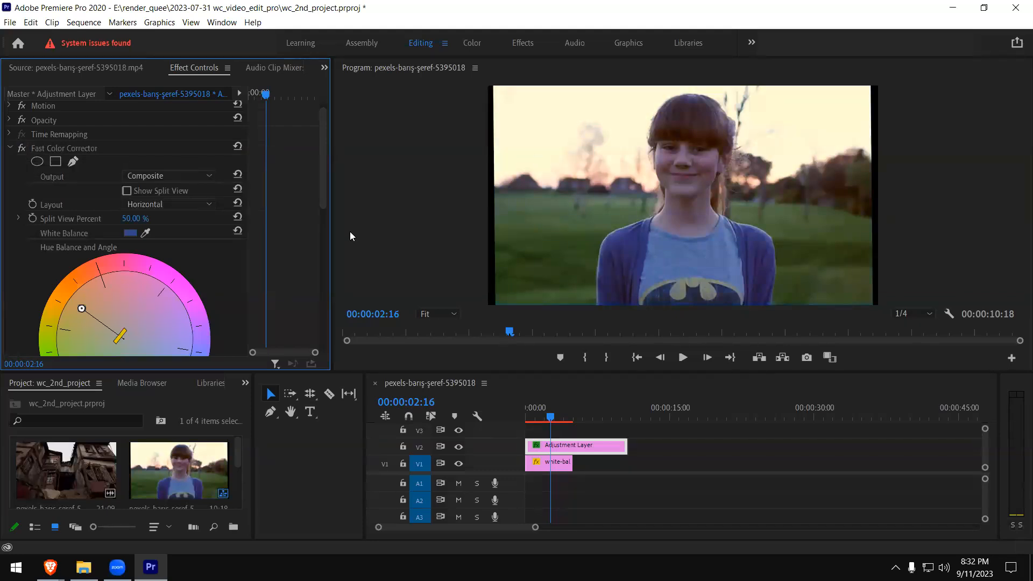
# - Shift the hue balance handle toward blue and back to a moderate orange offset on the color wheel
pyautogui.moveTo(325, 203); pyautogui.dragTo(316, 232)
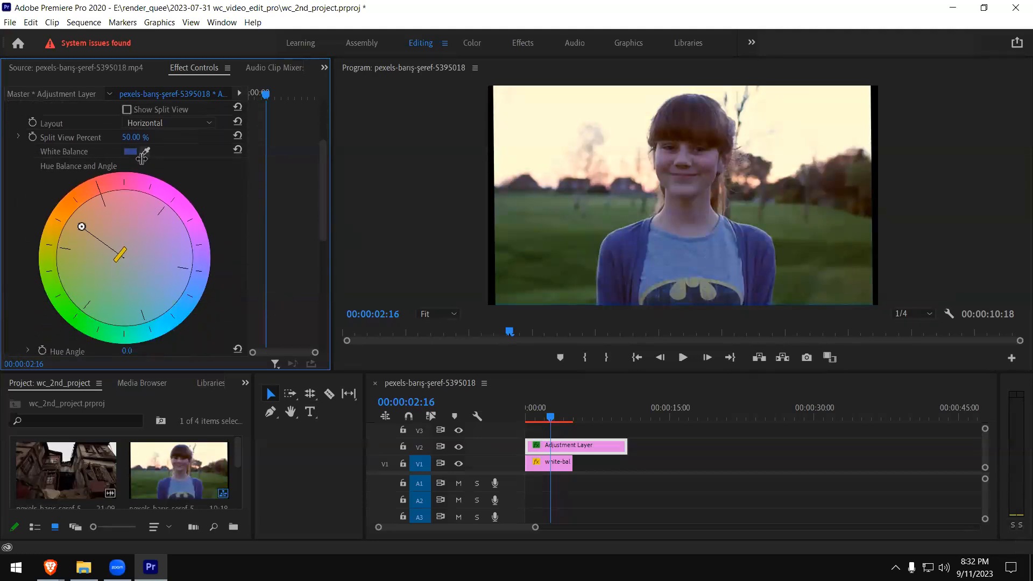
pyautogui.moveTo(81, 227); pyautogui.dragTo(133, 267)
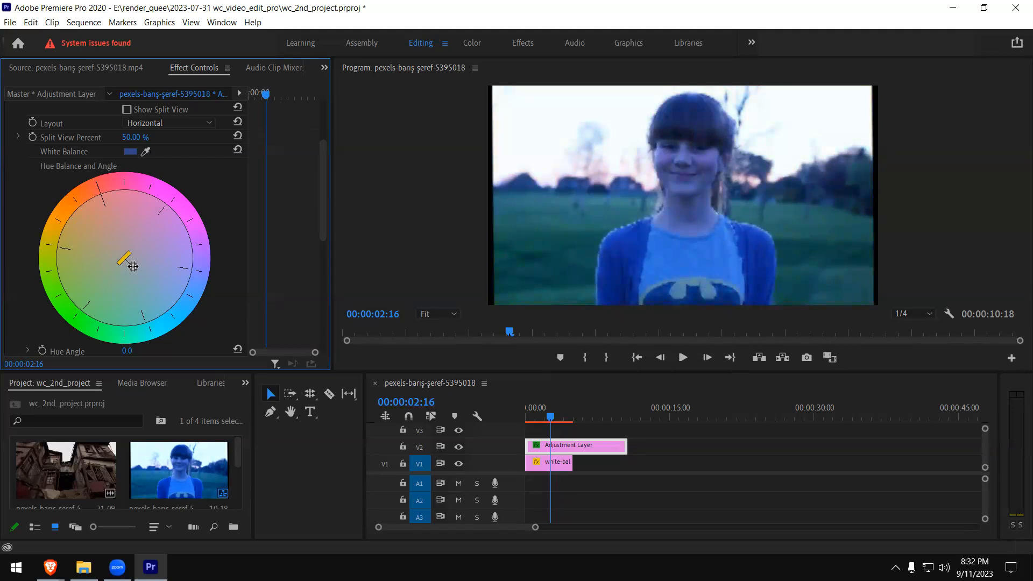
pyautogui.moveTo(133, 266); pyautogui.dragTo(122, 256)
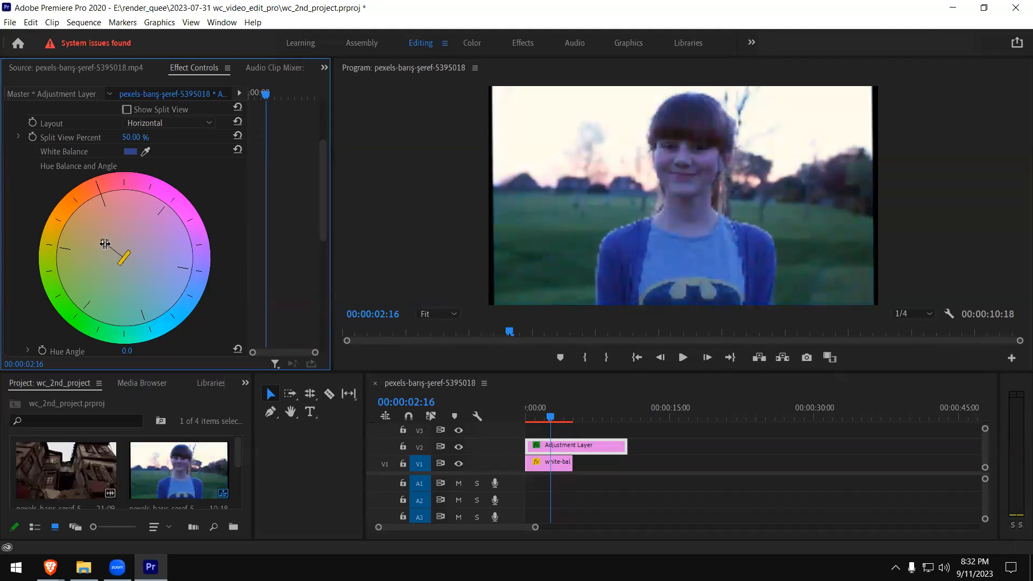
pyautogui.moveTo(104, 244); pyautogui.dragTo(91, 244)
pyautogui.moveTo(91, 244); pyautogui.dragTo(94, 239)
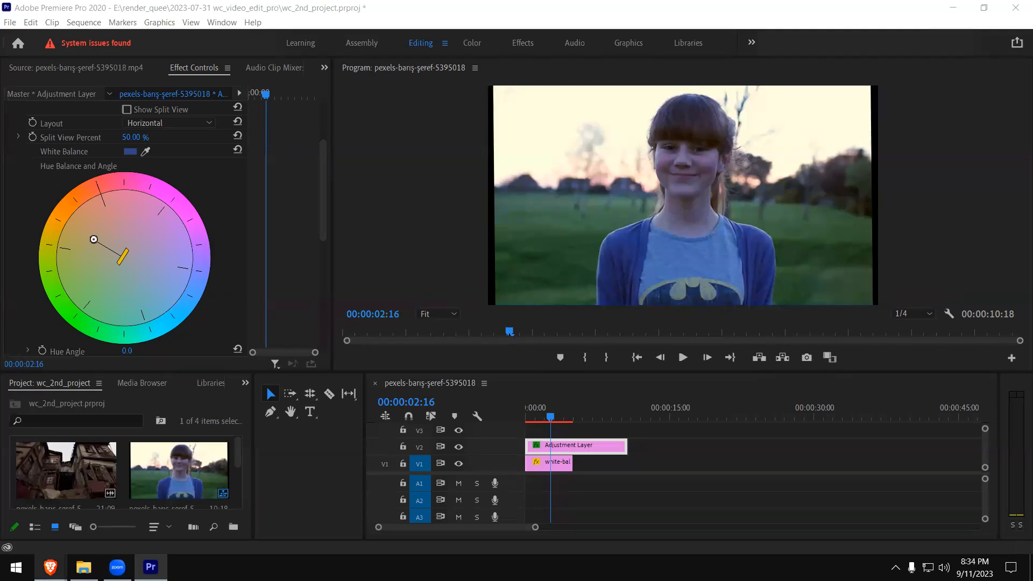
# - Switch to the Brave browser and open YouTube in a new tab
pyautogui.moveTo(50, 567)
pyautogui.click(196, 500)
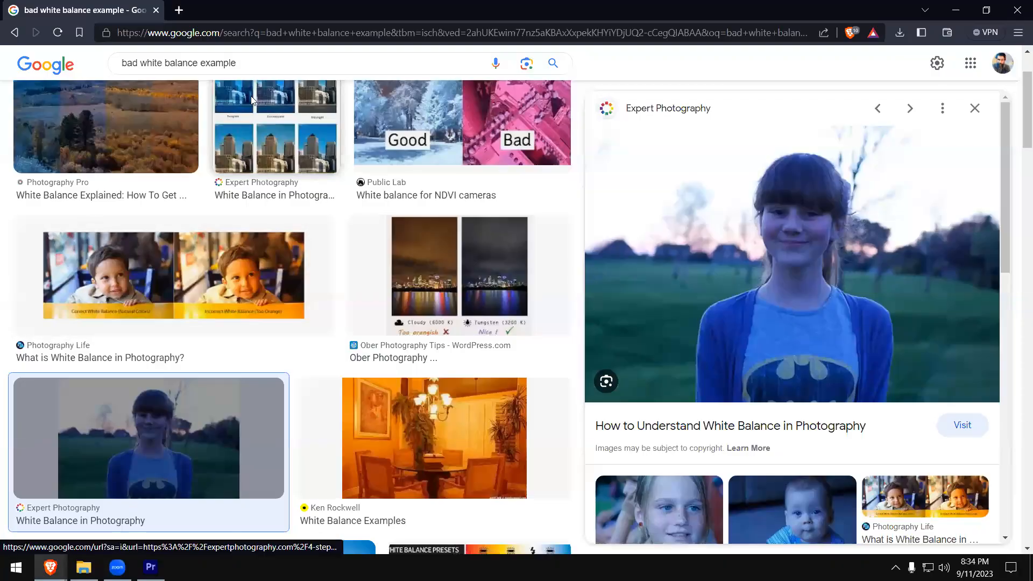
pyautogui.click(178, 9)
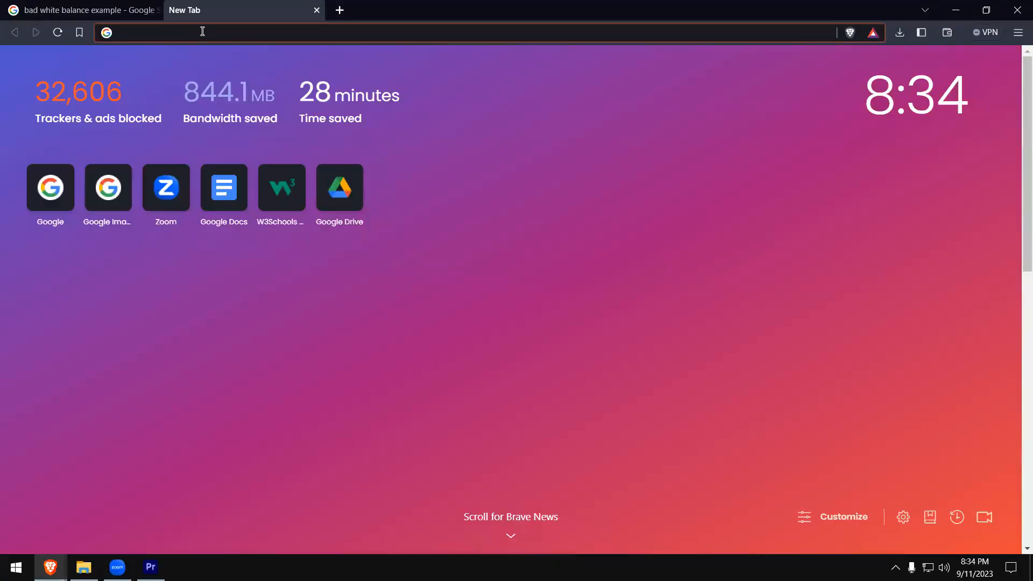
pyautogui.click(202, 31)
pyautogui.write('youtube.com')
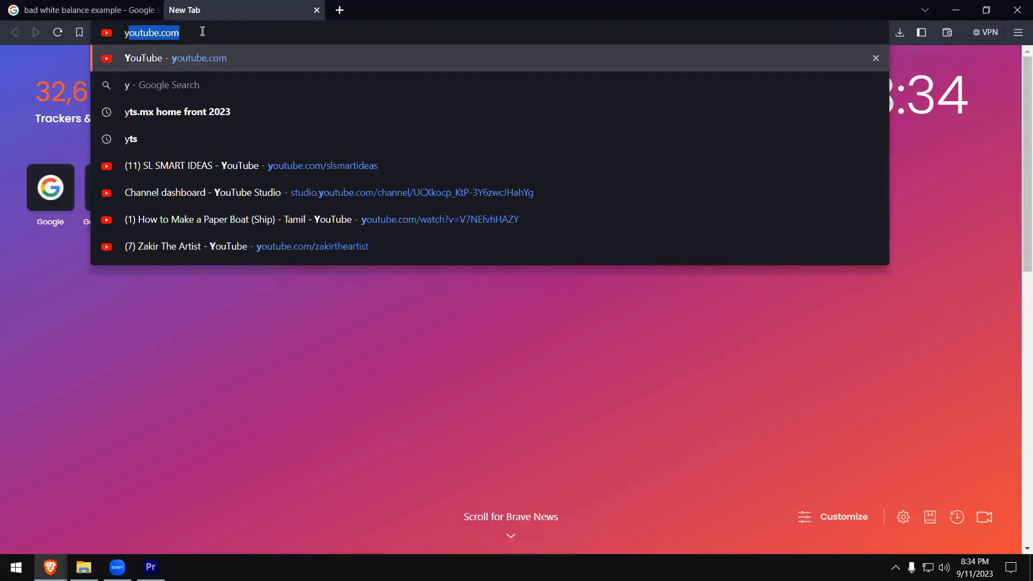
pyautogui.press('Return')
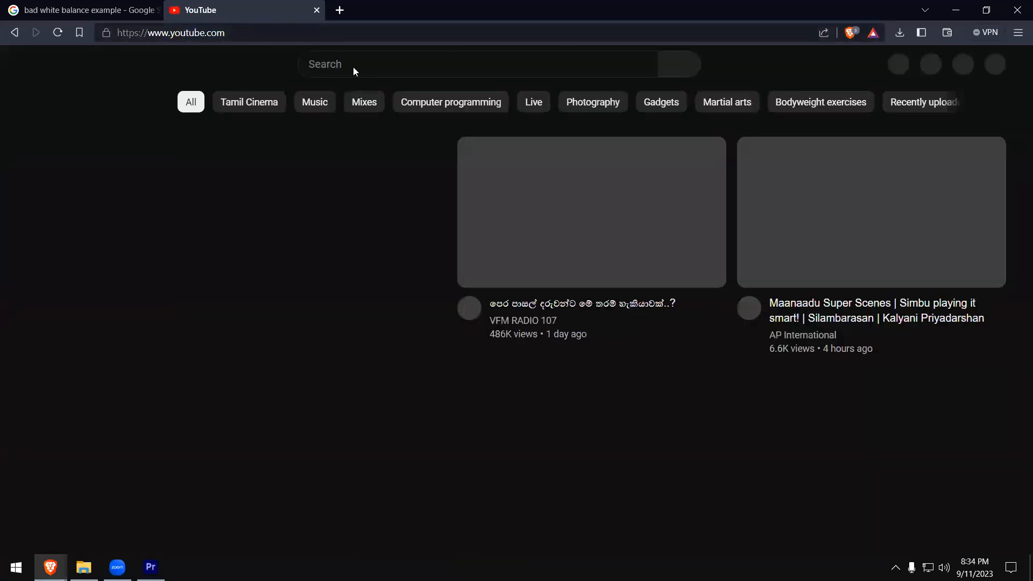
# - Search YouTube for "different color correction for different moods"
pyautogui.click(356, 65)
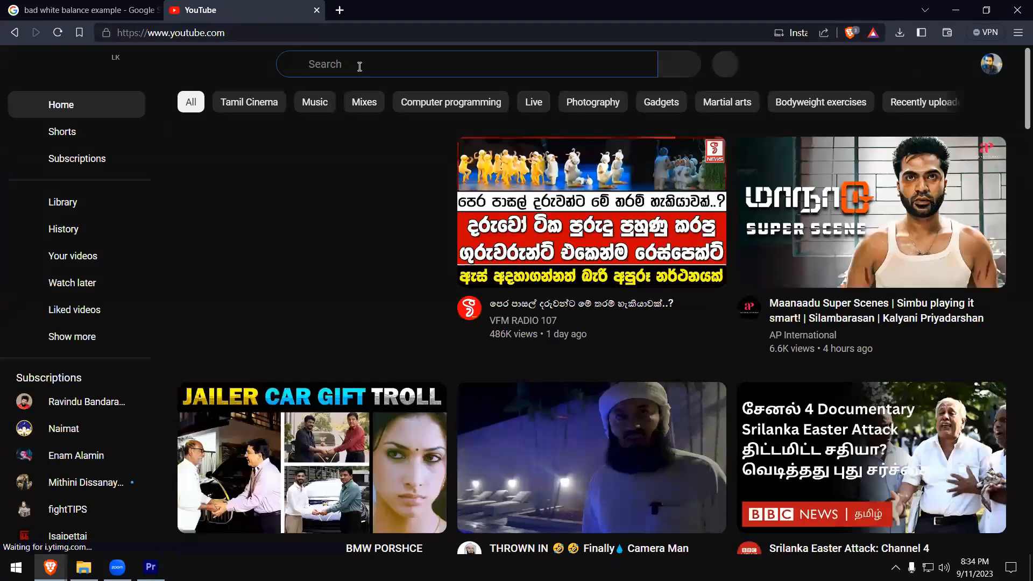
pyautogui.write('differen')
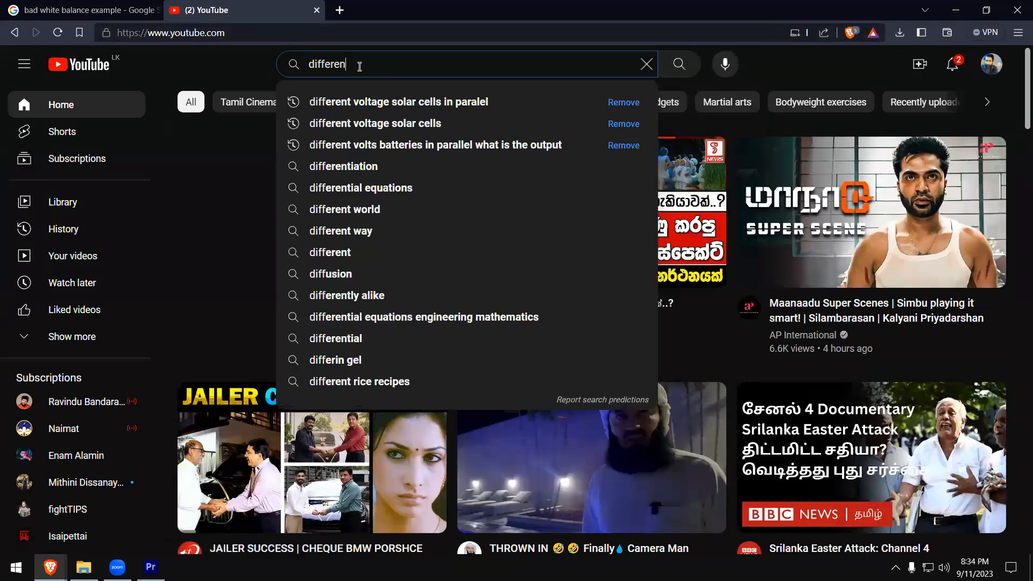
pyautogui.write('t color correcio')
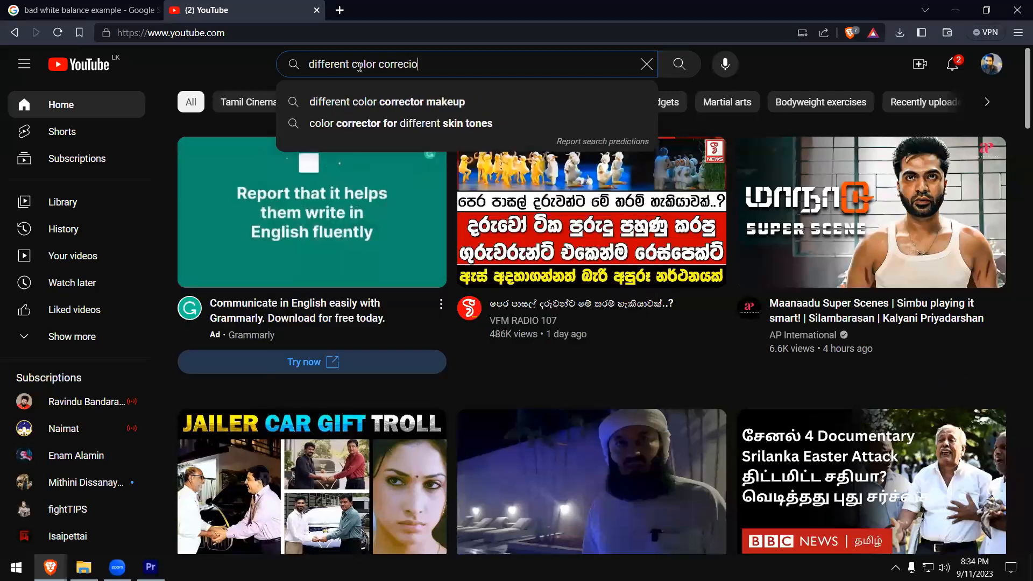
pyautogui.press('BackSpace')
pyautogui.press('BackSpace')
pyautogui.write('tion mo')
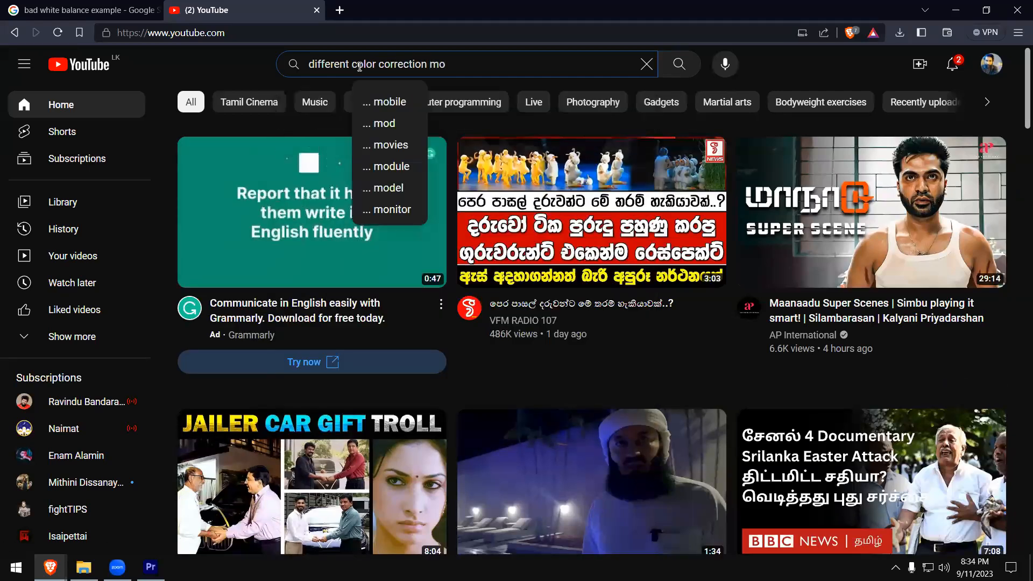
pyautogui.press('BackSpace')
pyautogui.press('BackSpace')
pyautogui.write('for different mood')
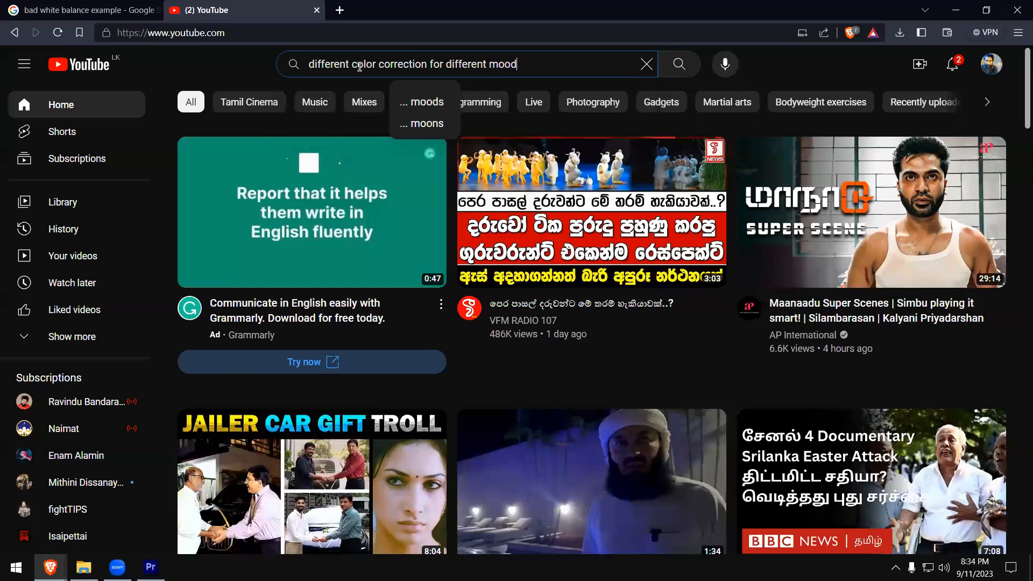
pyautogui.write('s')
pyautogui.press('Return')
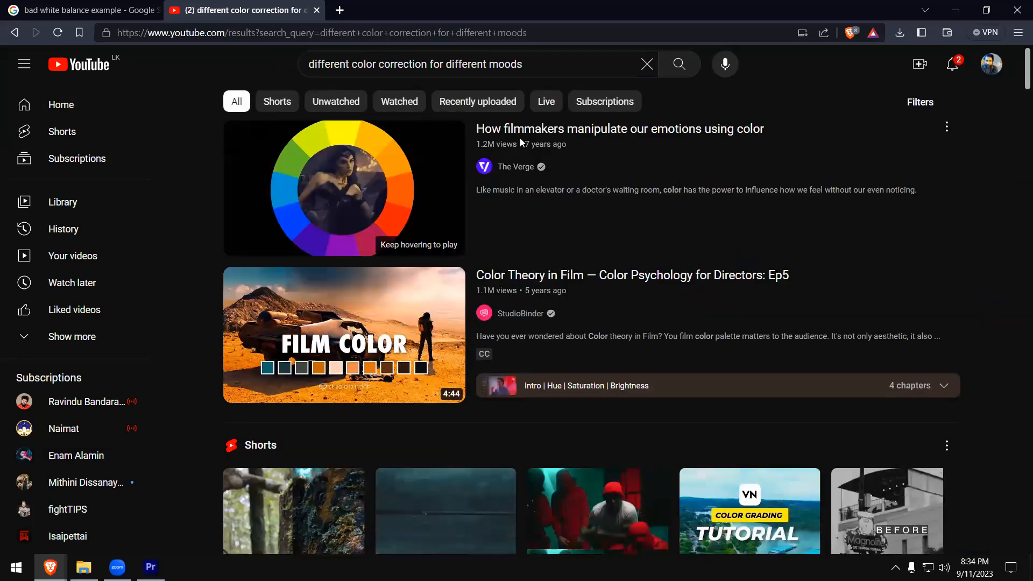
# - Open the video "How filmmakers manipulate our emotions using color", skip ahead through its opening and pause at about 0:15
pyautogui.moveTo(595, 141)
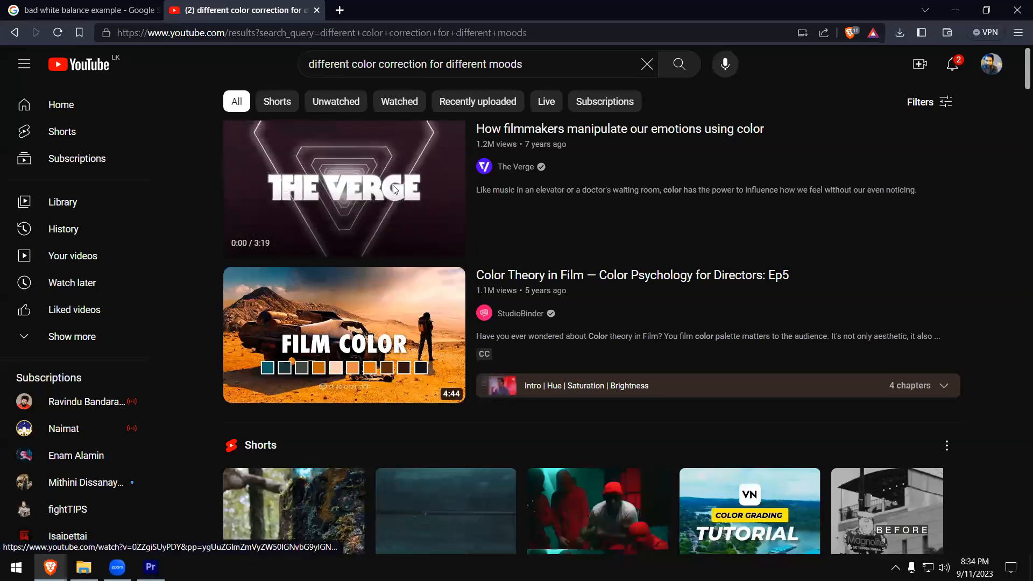
pyautogui.click(395, 248)
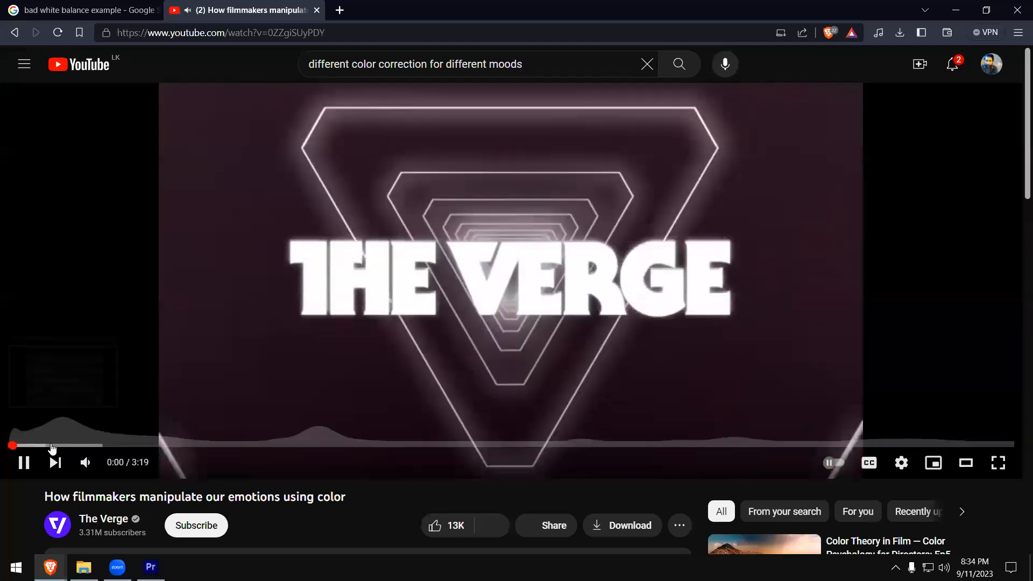
pyautogui.click(50, 446)
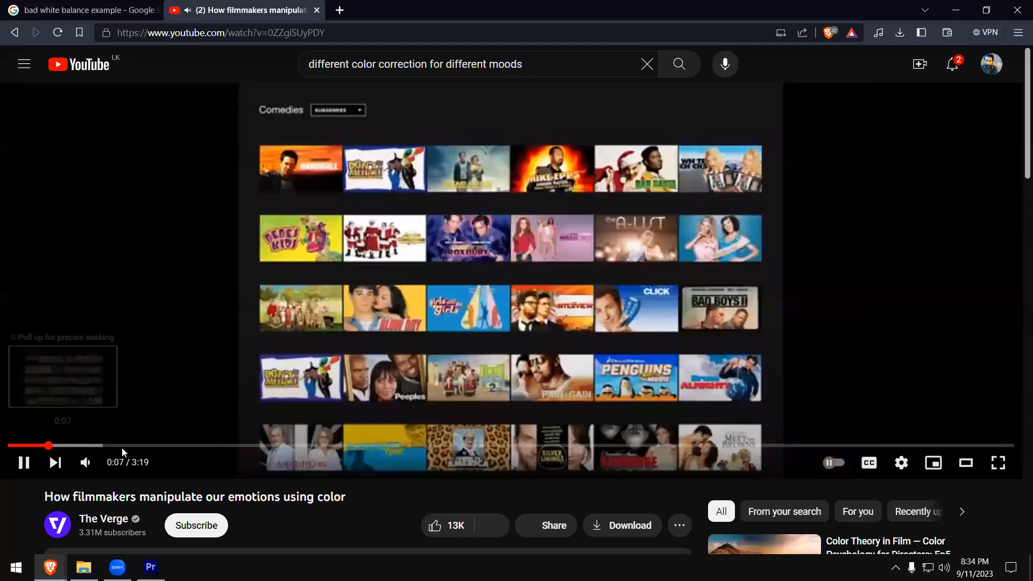
pyautogui.click(81, 446)
pyautogui.click(16, 469)
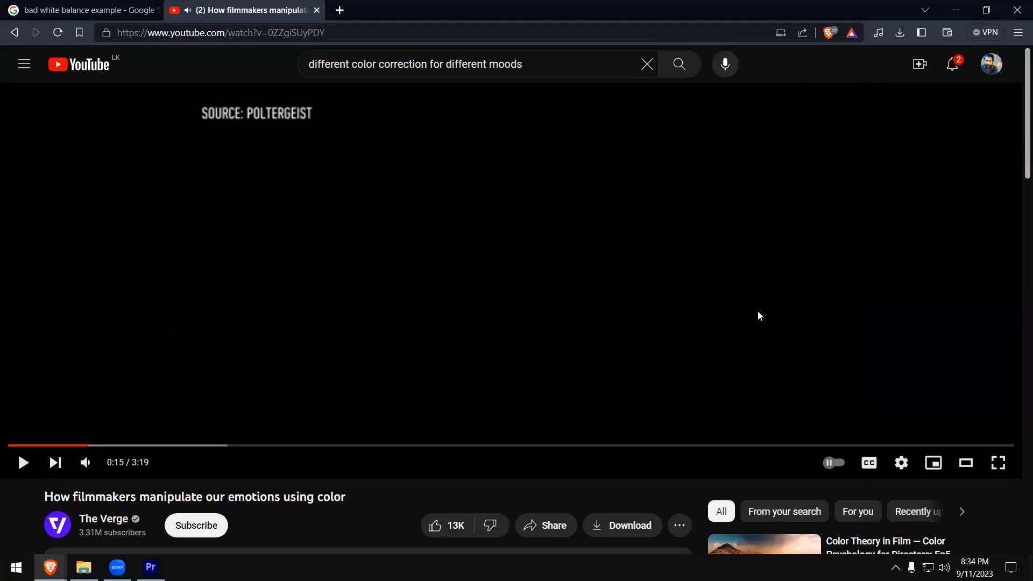
# - Set the video's volume to about half and replay it from about 0:07
pyautogui.moveTo(114, 464); pyautogui.dragTo(123, 464)
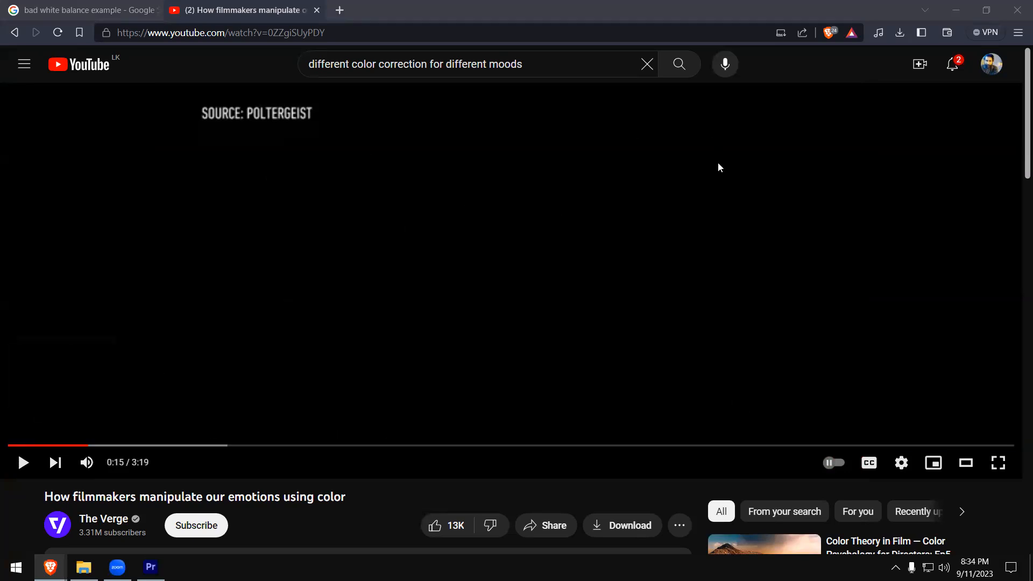
pyautogui.moveTo(81, 448); pyautogui.dragTo(46, 448)
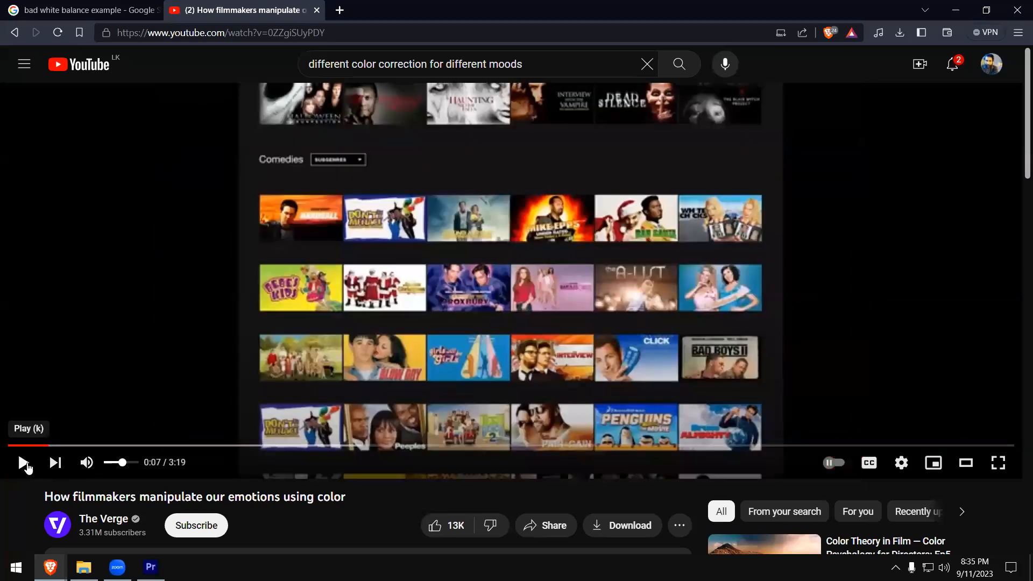
pyautogui.click(25, 464)
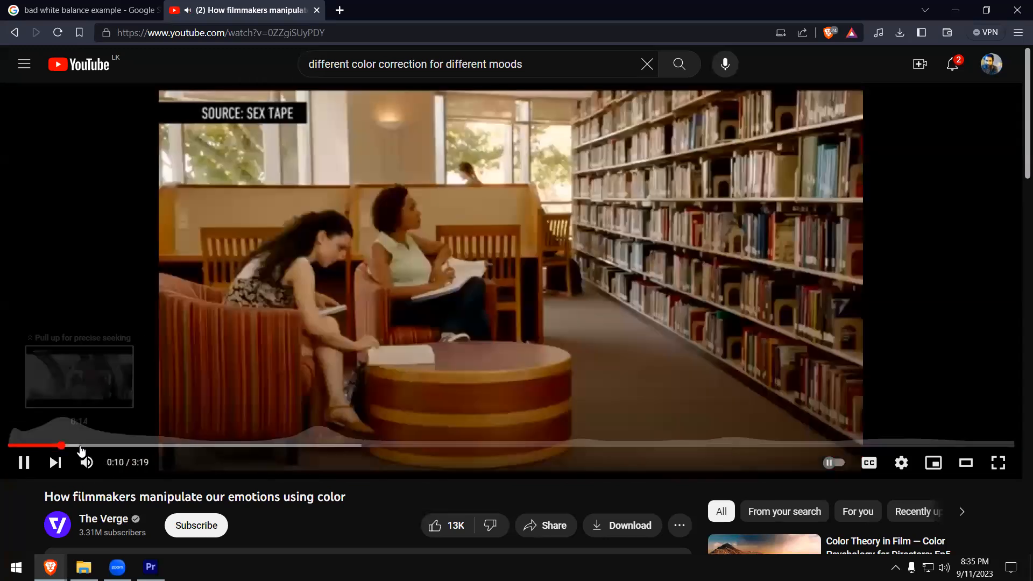
# - Skip forward through the video to the emotion color wheel at about 0:58 and pause there
pyautogui.moveTo(83, 446); pyautogui.dragTo(108, 448)
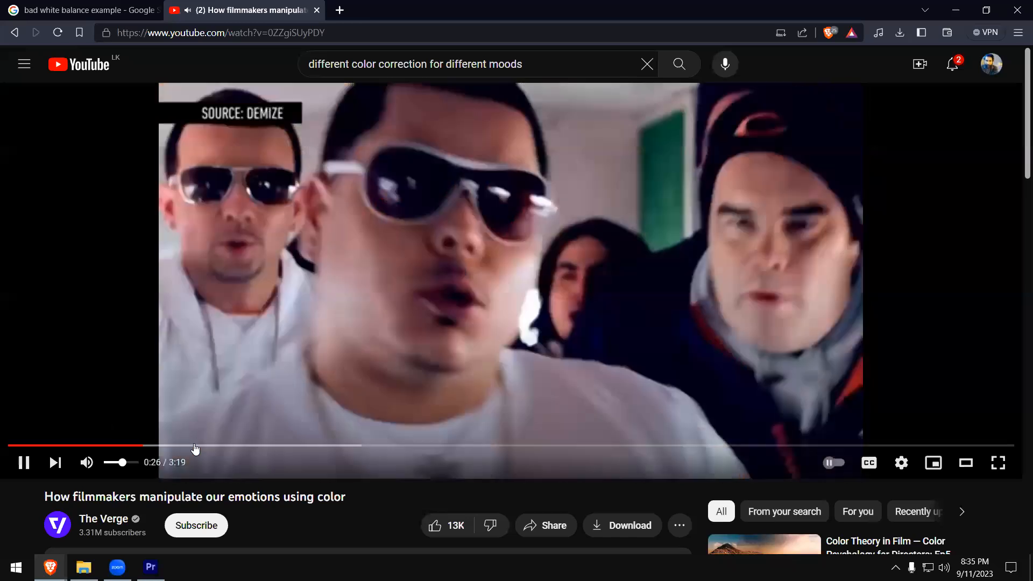
pyautogui.moveTo(193, 446); pyautogui.dragTo(195, 449)
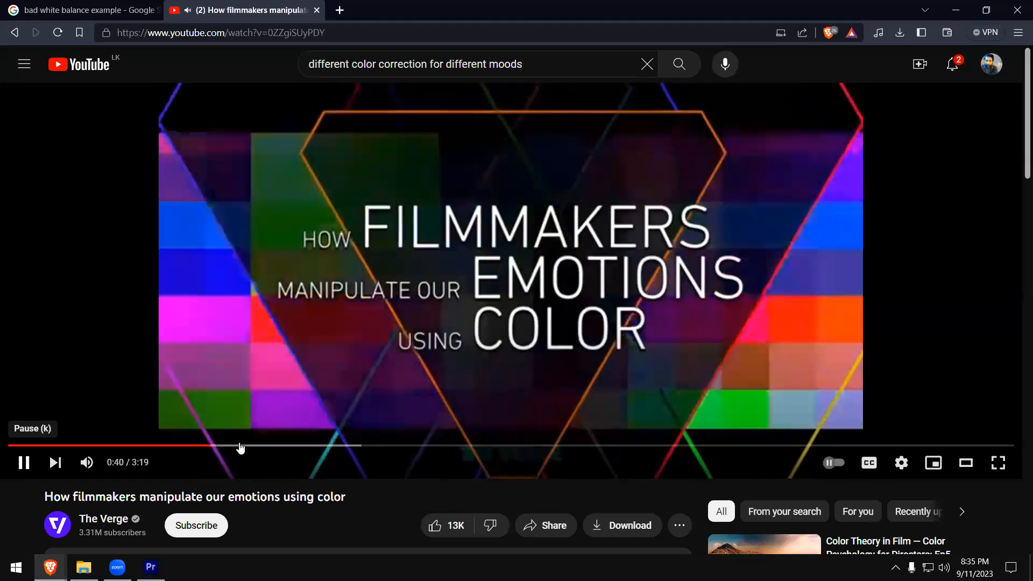
pyautogui.moveTo(240, 446); pyautogui.dragTo(302, 446)
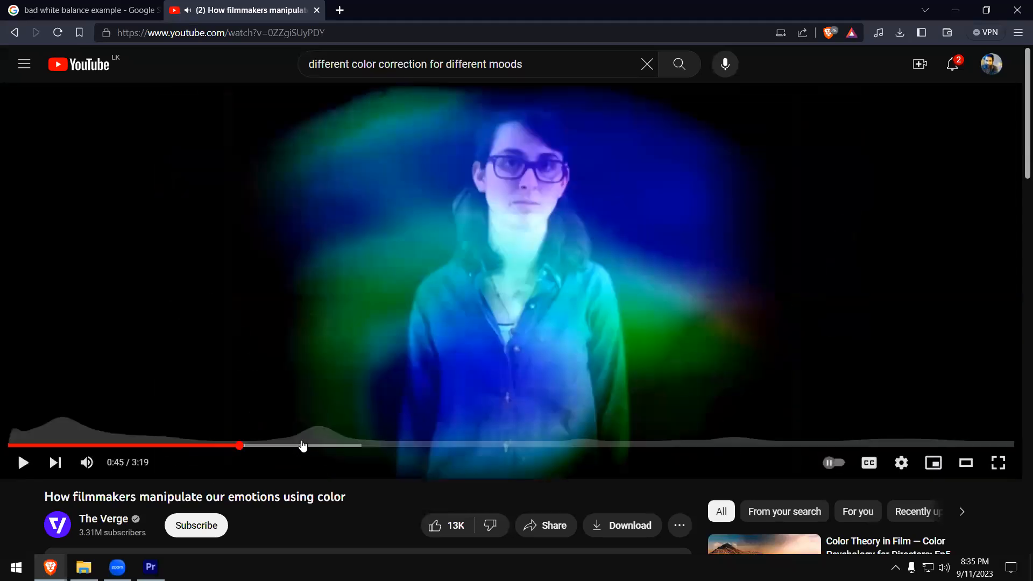
pyautogui.click(303, 446)
pyautogui.click(22, 463)
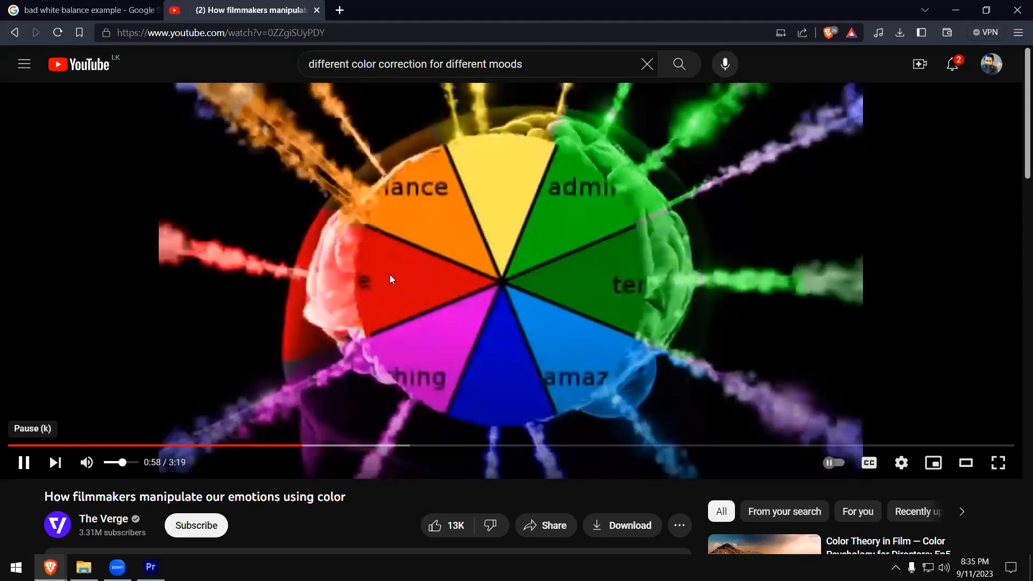
pyautogui.click(228, 106)
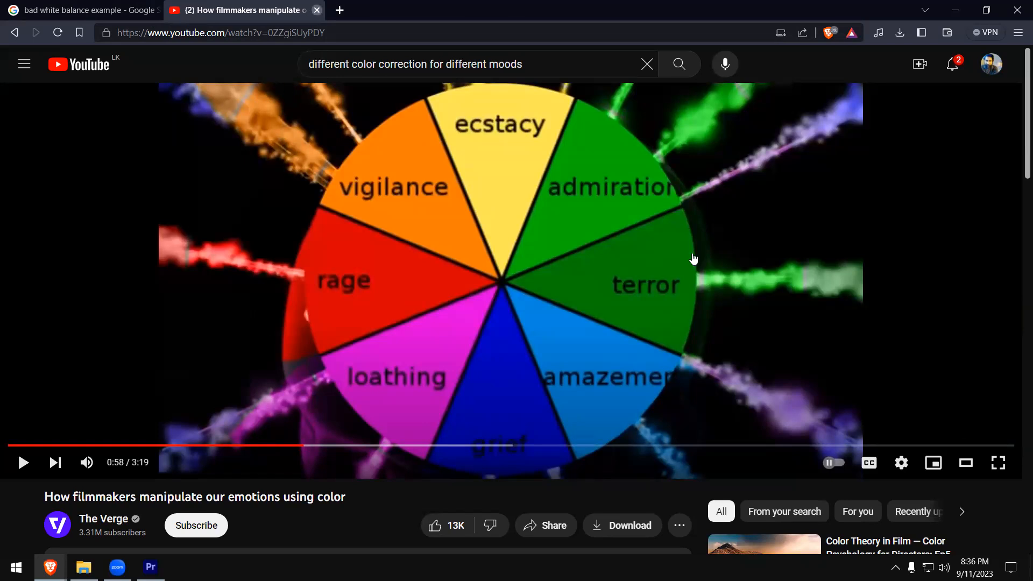
# - Close the YouTube video and preview the orange dining room and Hacking Photography bar images in the Google results
pyautogui.click(317, 10)
pyautogui.scroll(-3, 482, 342)
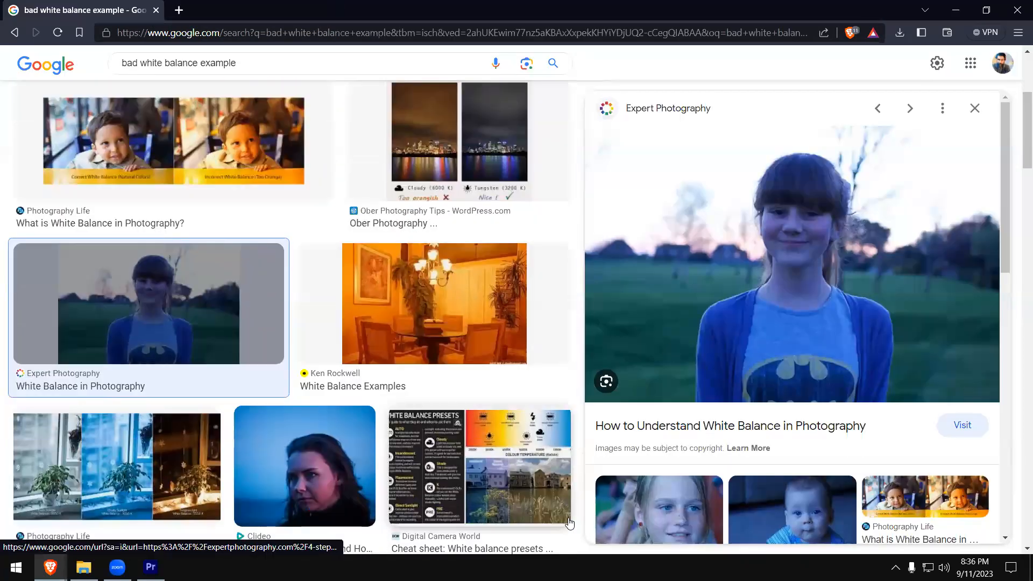
pyautogui.click(466, 313)
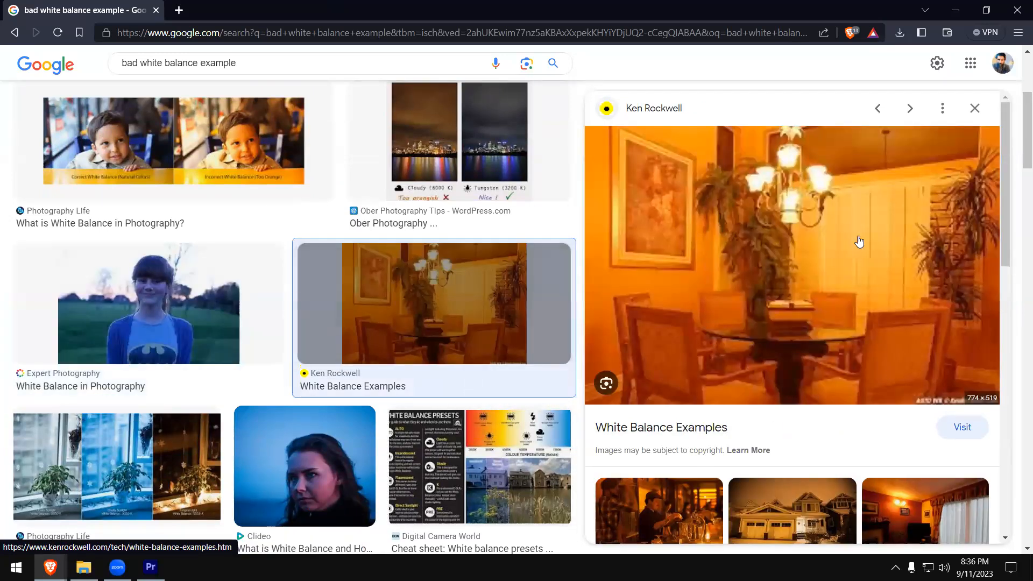
pyautogui.scroll(-1, 786, 347)
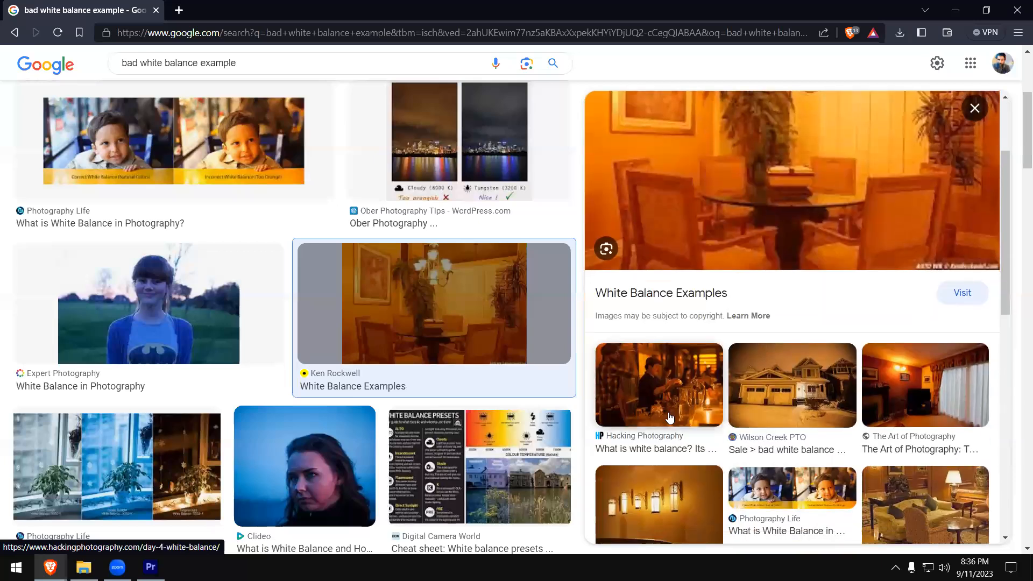
pyautogui.click(671, 404)
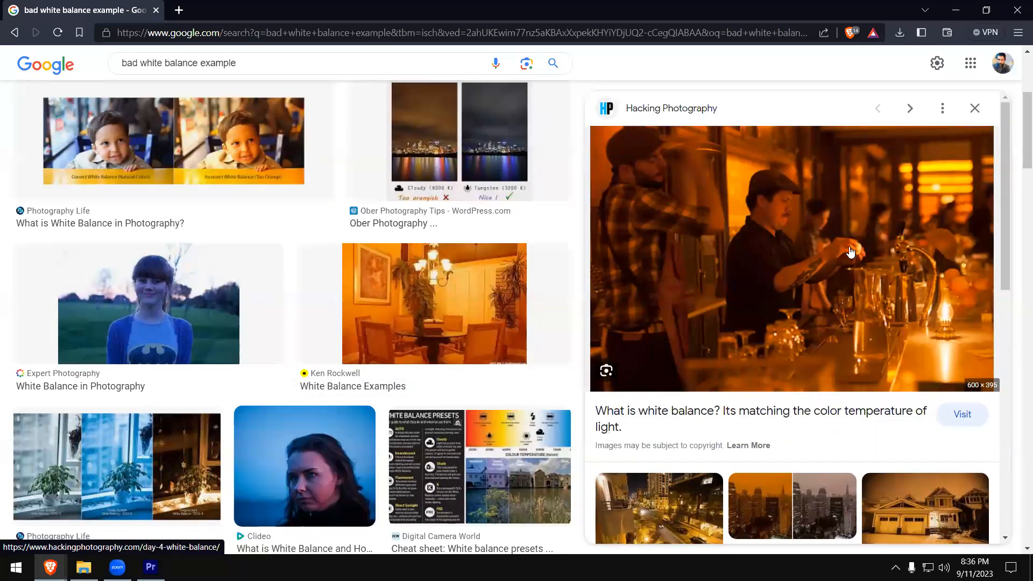
# - Preview the japanistry.com yellow-hue comparison and the Quora landscape comparison at 2500K, 5000K and 10000K from the related images
pyautogui.scroll(-1, 847, 265)
pyautogui.scroll(-1, 847, 265)
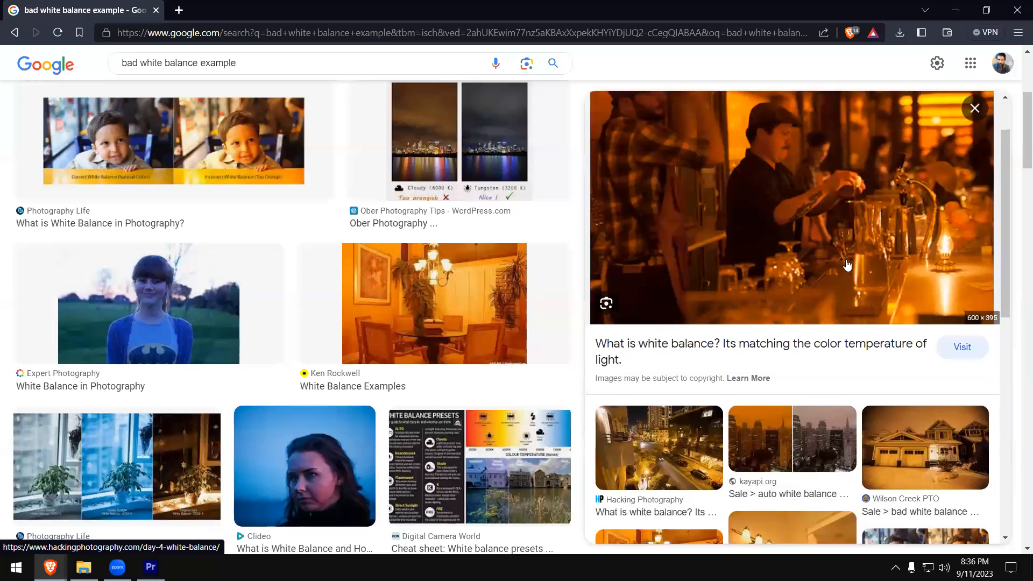
pyautogui.scroll(-3, 847, 265)
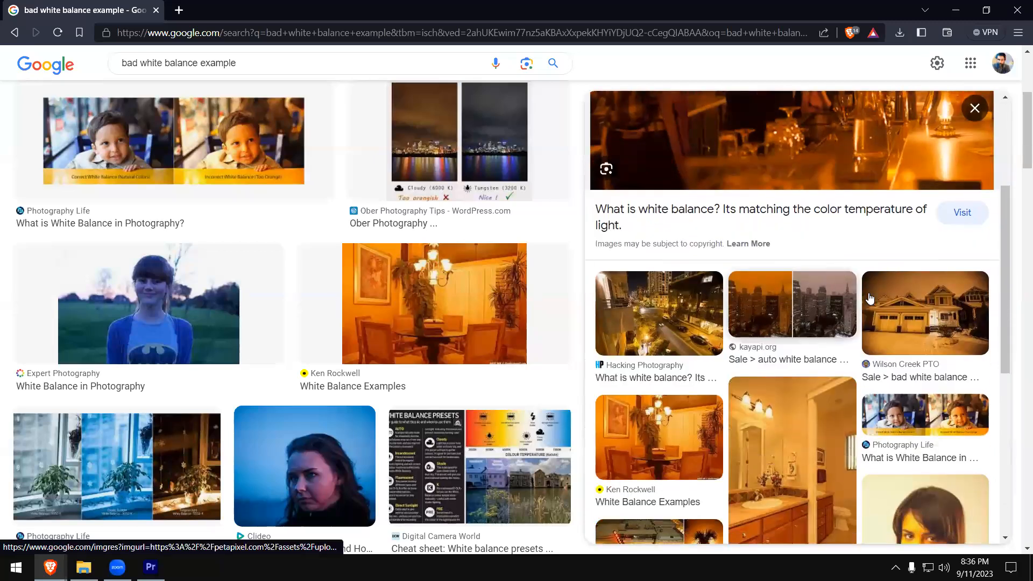
pyautogui.click(923, 410)
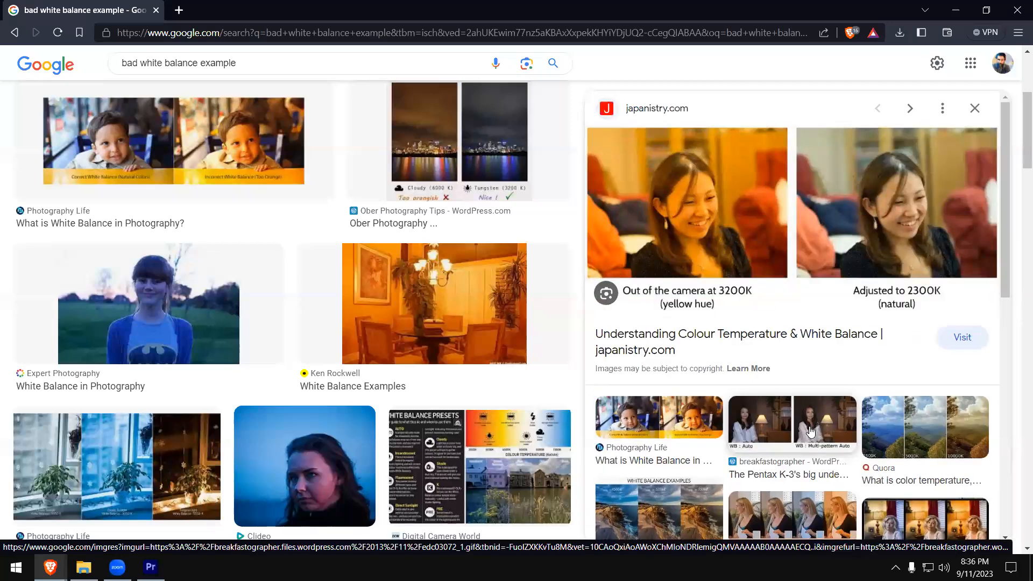
pyautogui.scroll(-5, 811, 432)
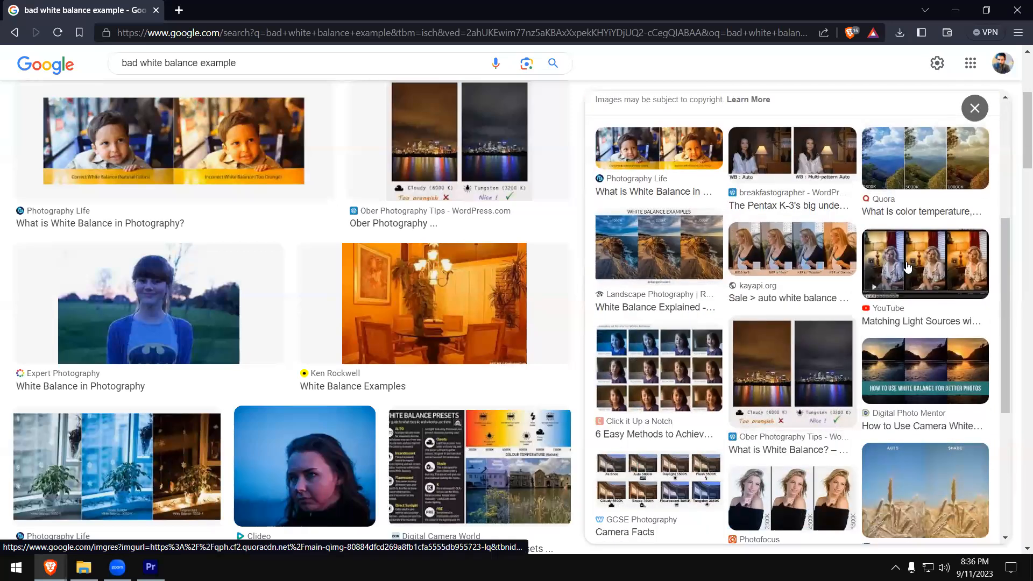
pyautogui.click(925, 162)
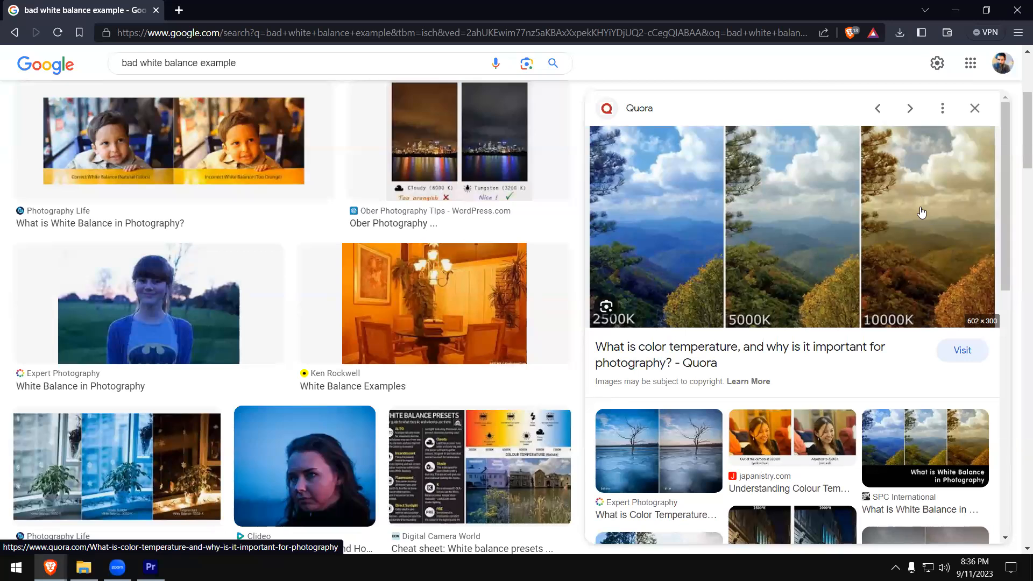
# - Preview Expert Photography's before-and-after bare tree comparison and browse its related images
pyautogui.click(717, 455)
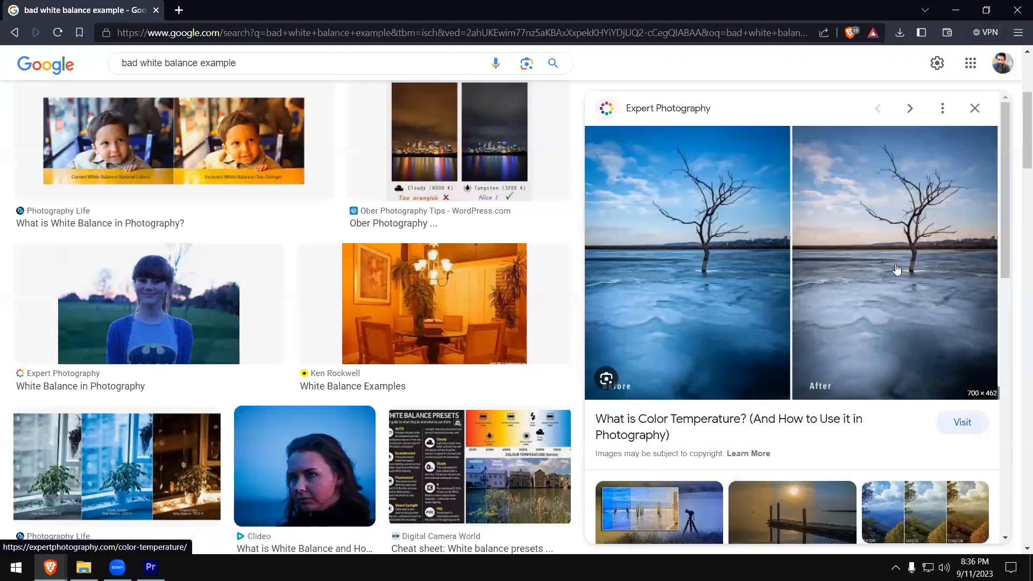
pyautogui.scroll(-3, 795, 359)
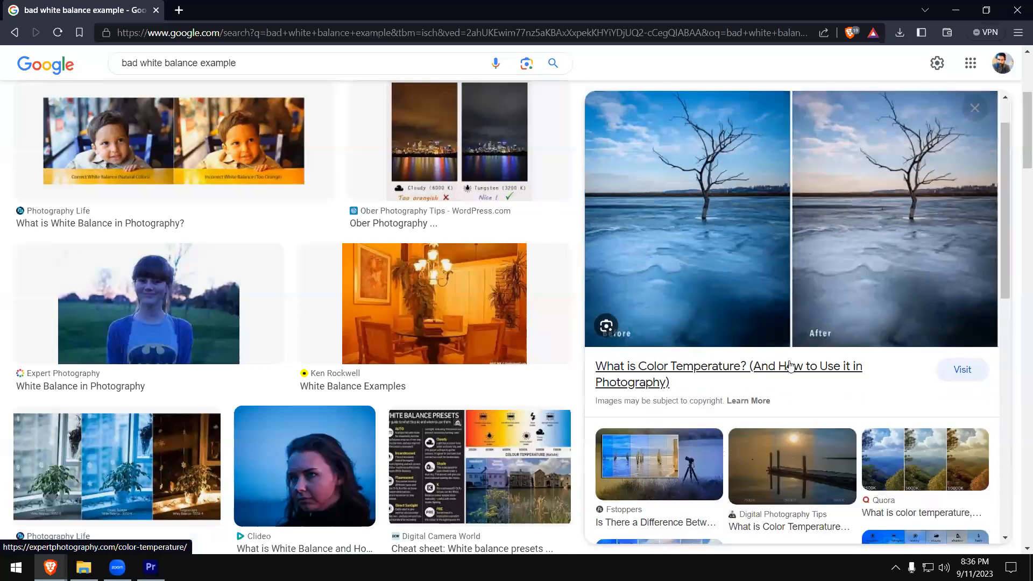
pyautogui.scroll(2, 709, 202)
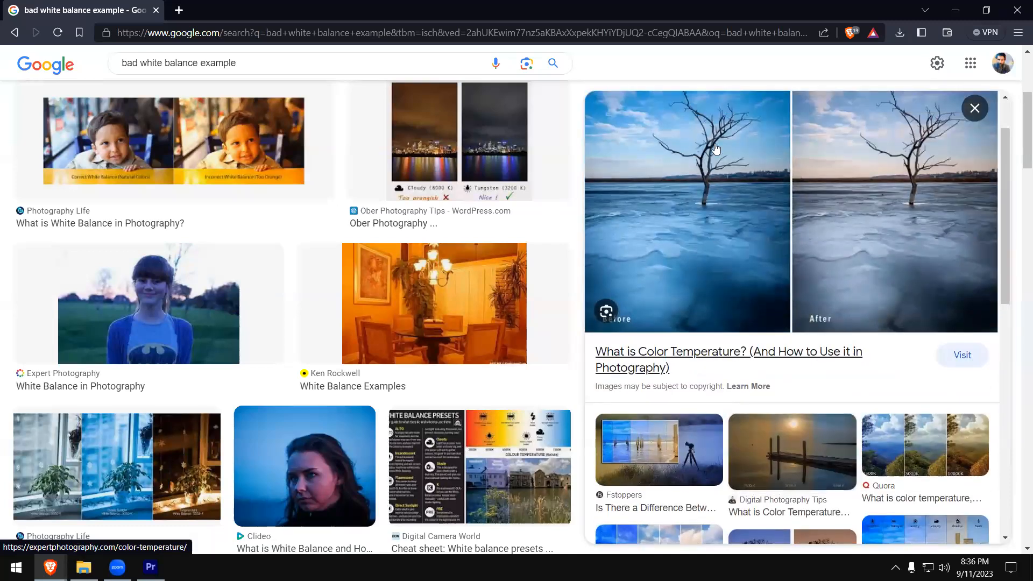
pyautogui.scroll(-5, 784, 468)
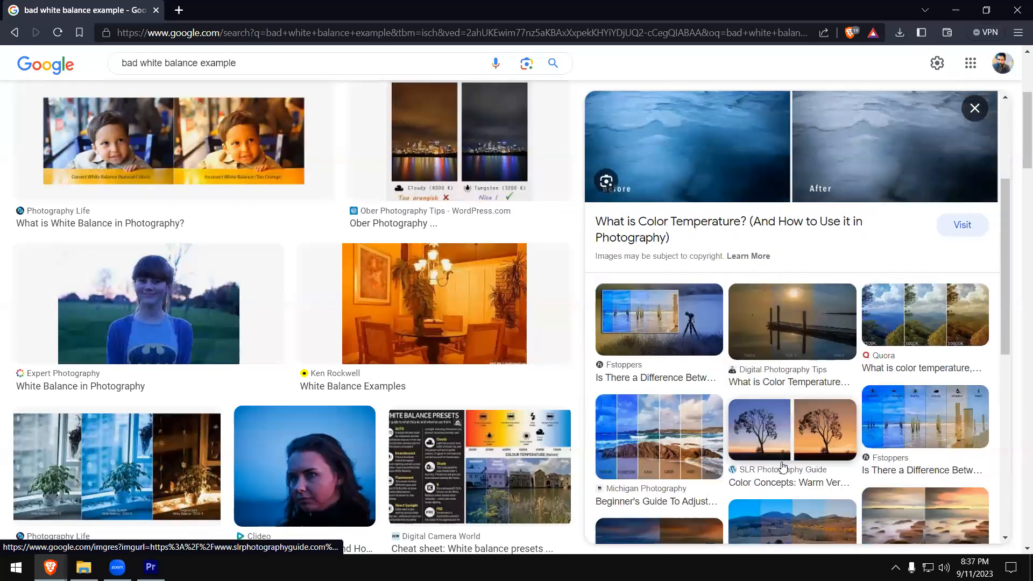
# - Preview the Photography Life window plant comparison and The Photo Teacher's blue plant image, and close the browser window
pyautogui.click(135, 482)
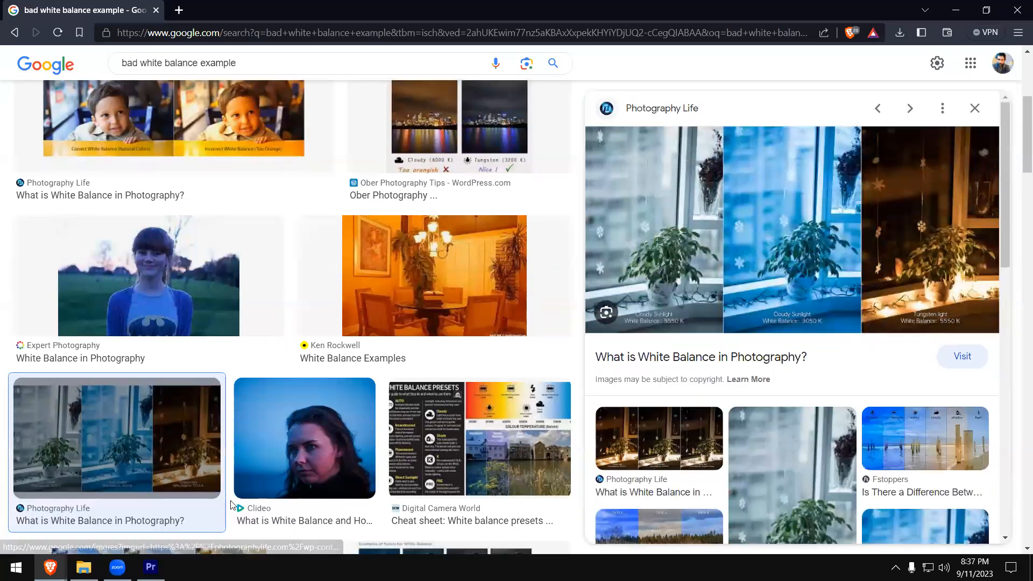
pyautogui.scroll(-5, 770, 403)
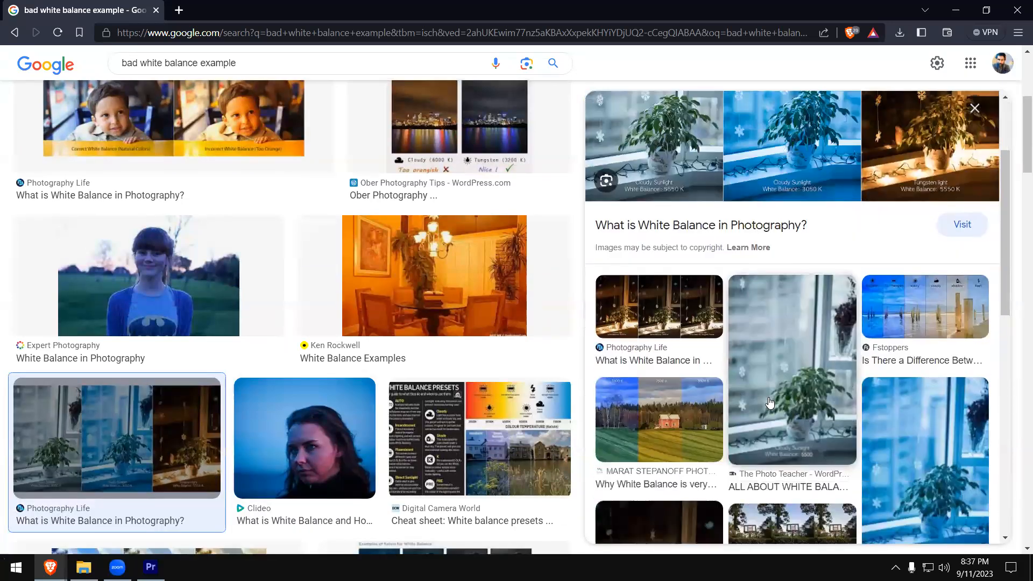
pyautogui.click(826, 465)
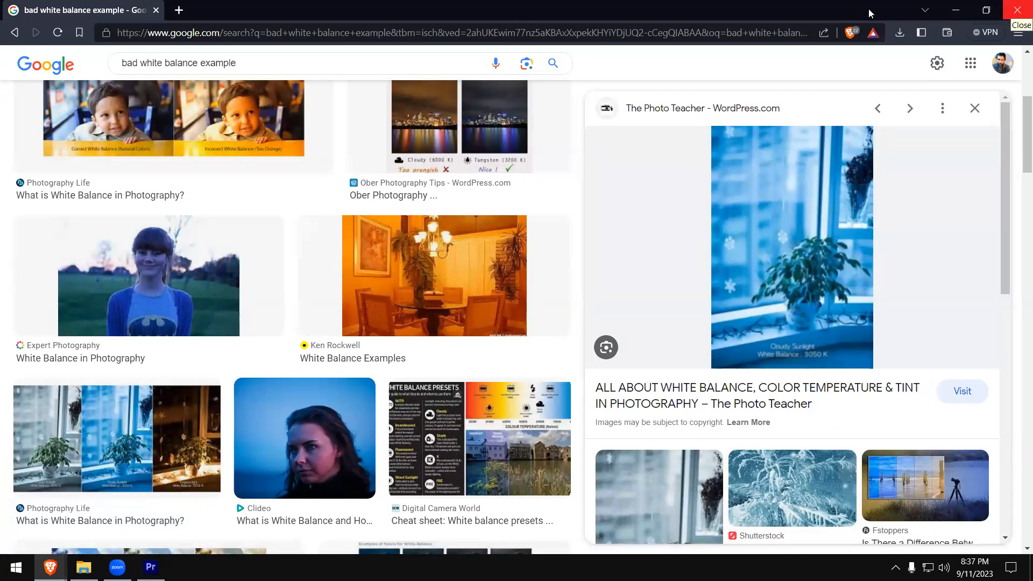
pyautogui.click(1017, 12)
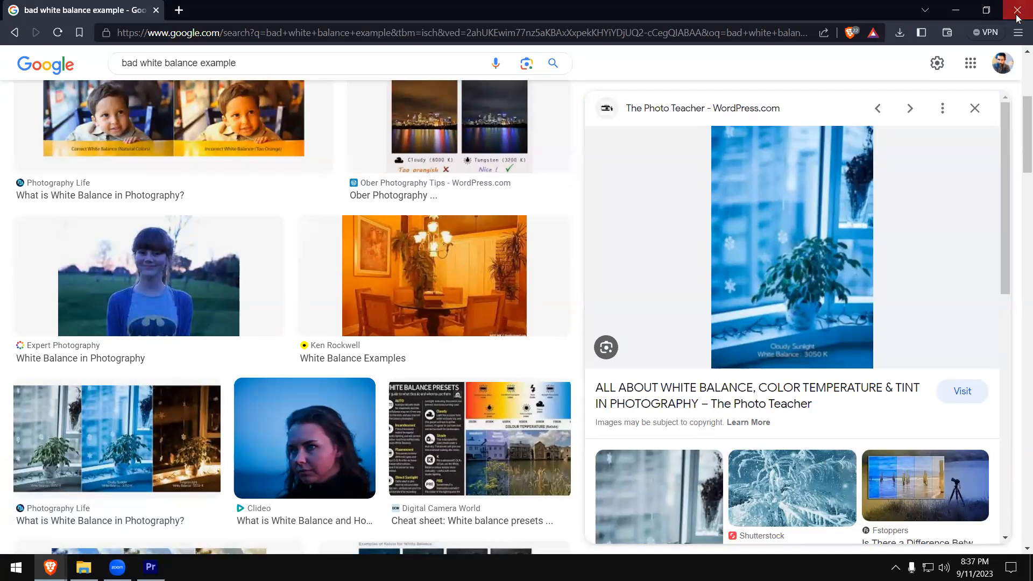